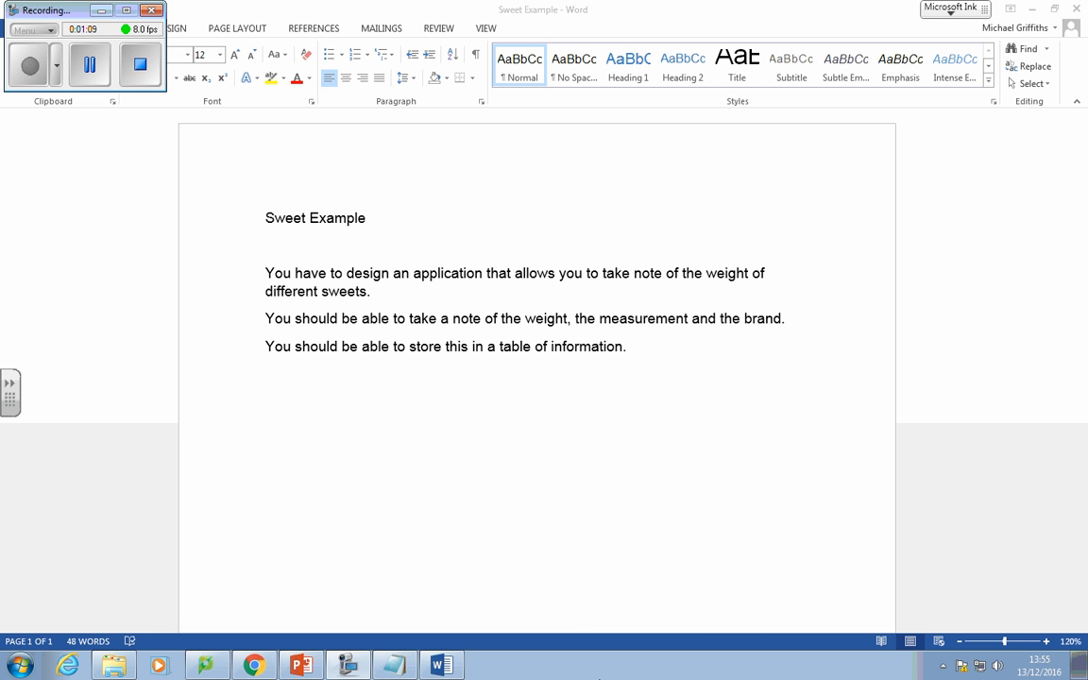
# - Switch to Chrome and open the draw.io site in a new browser tab
pyautogui.click(257, 666)
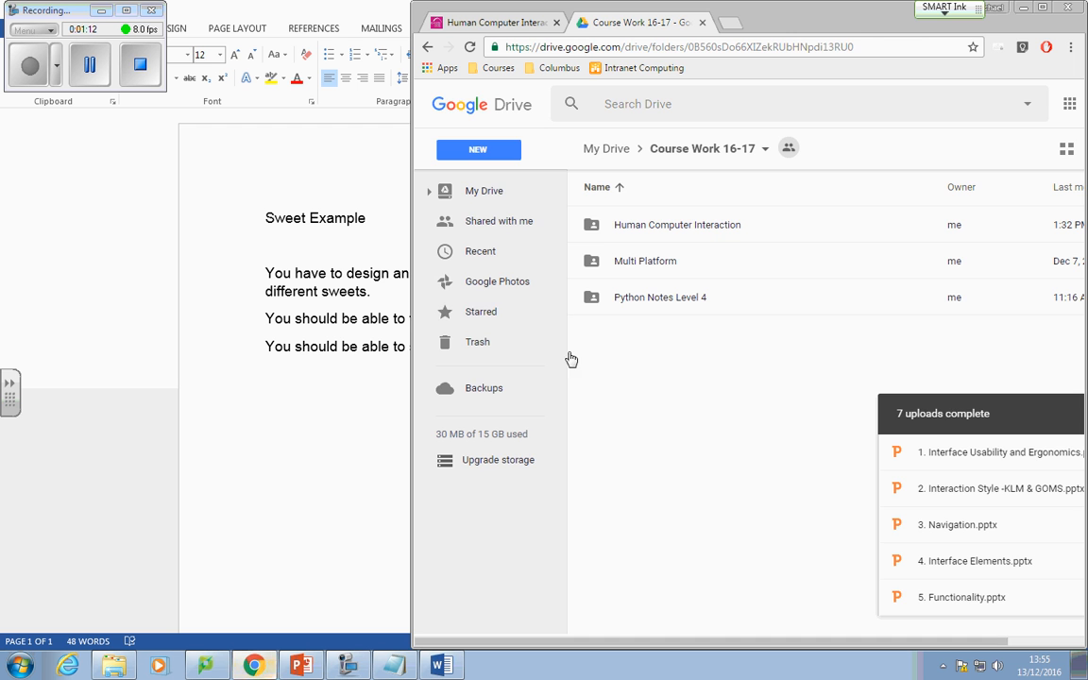
pyautogui.click(728, 23)
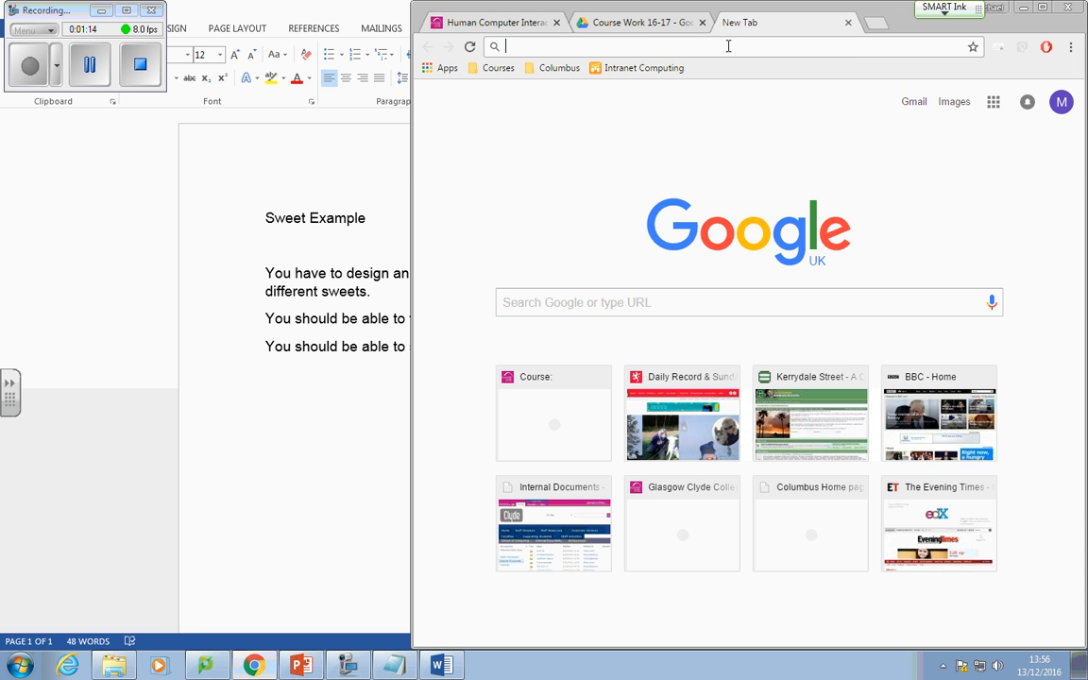
pyautogui.write('draw.i')
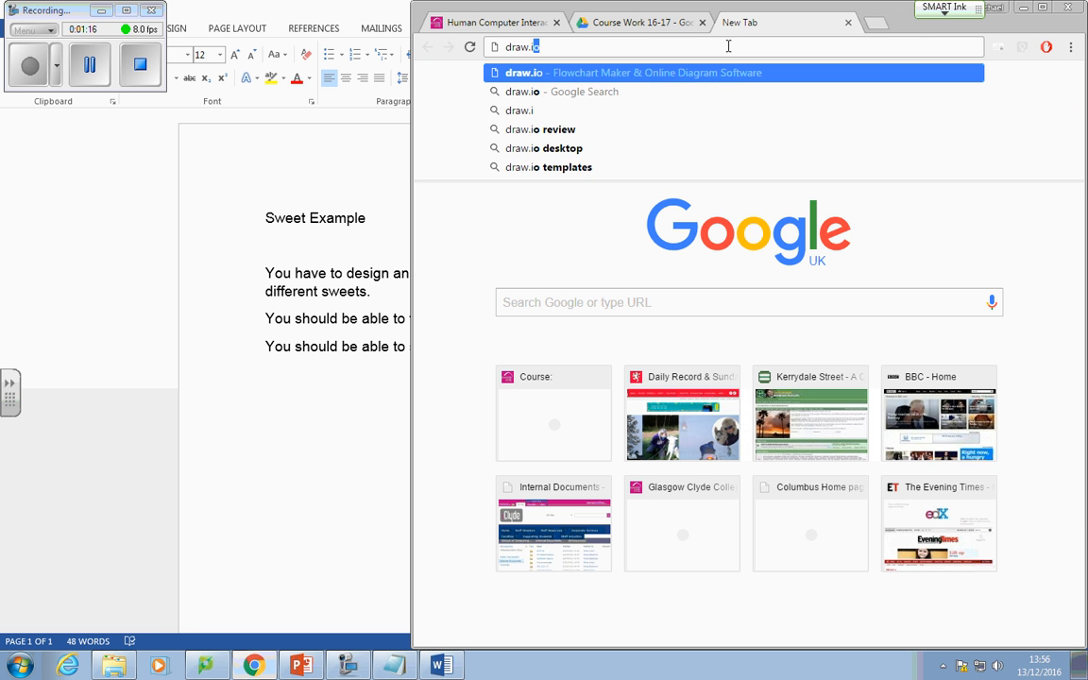
pyautogui.write('o')
pyautogui.press('Return')
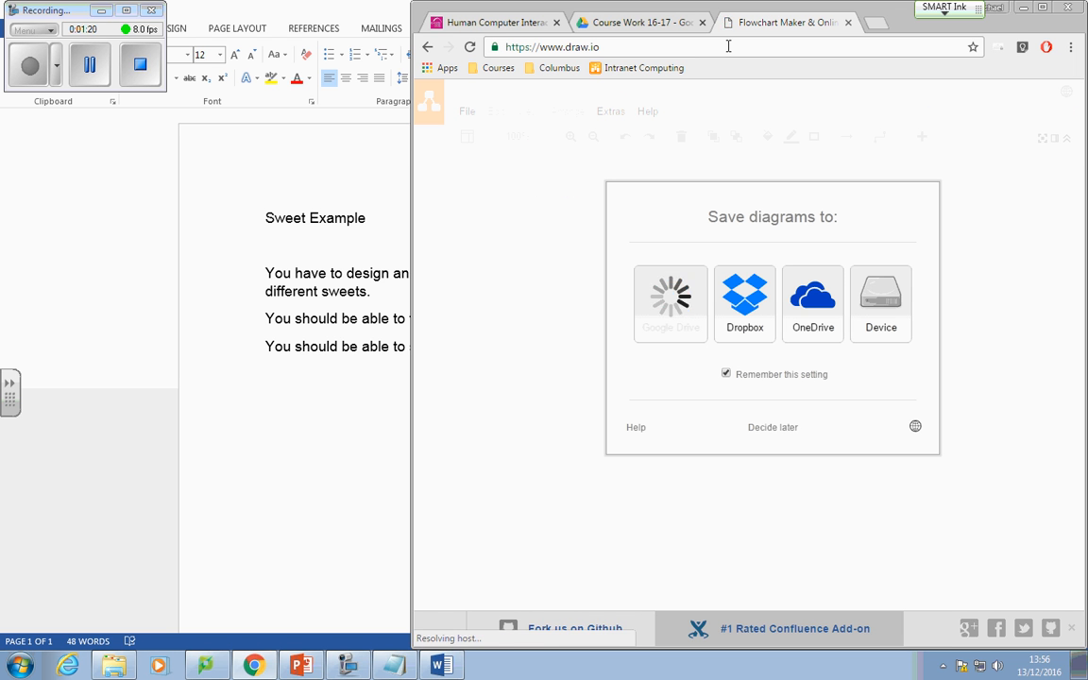
# - Create a blank diagram stored on the device, browsing the template categories from Flowcharts to Wireframes first, and maximize the browser window
pyautogui.click(888, 333)
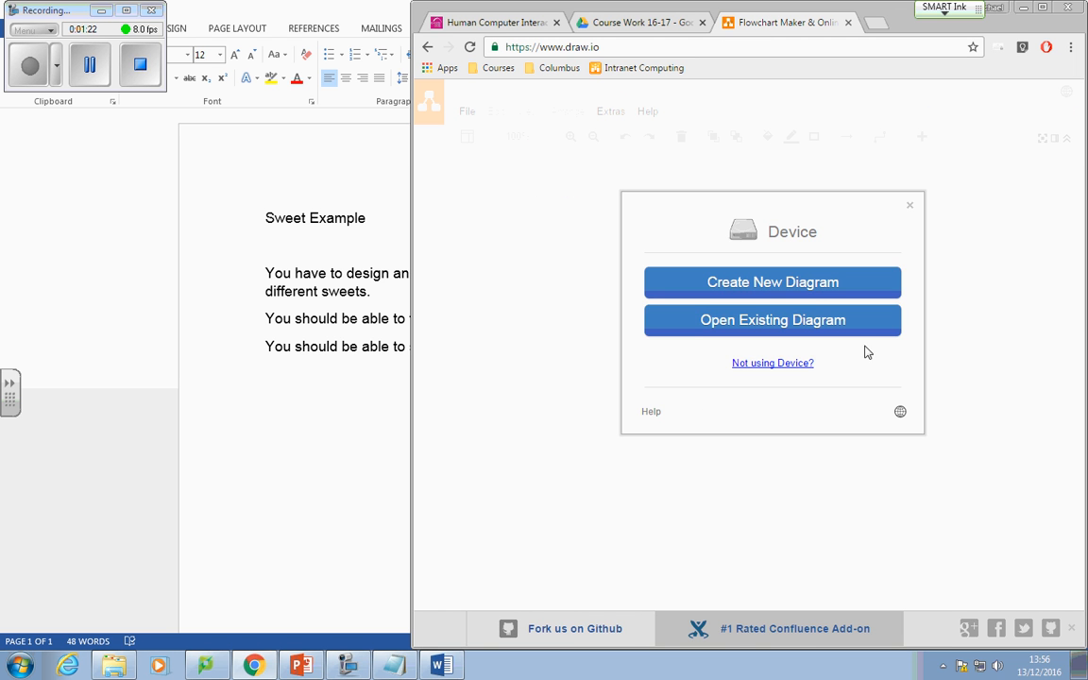
pyautogui.click(745, 284)
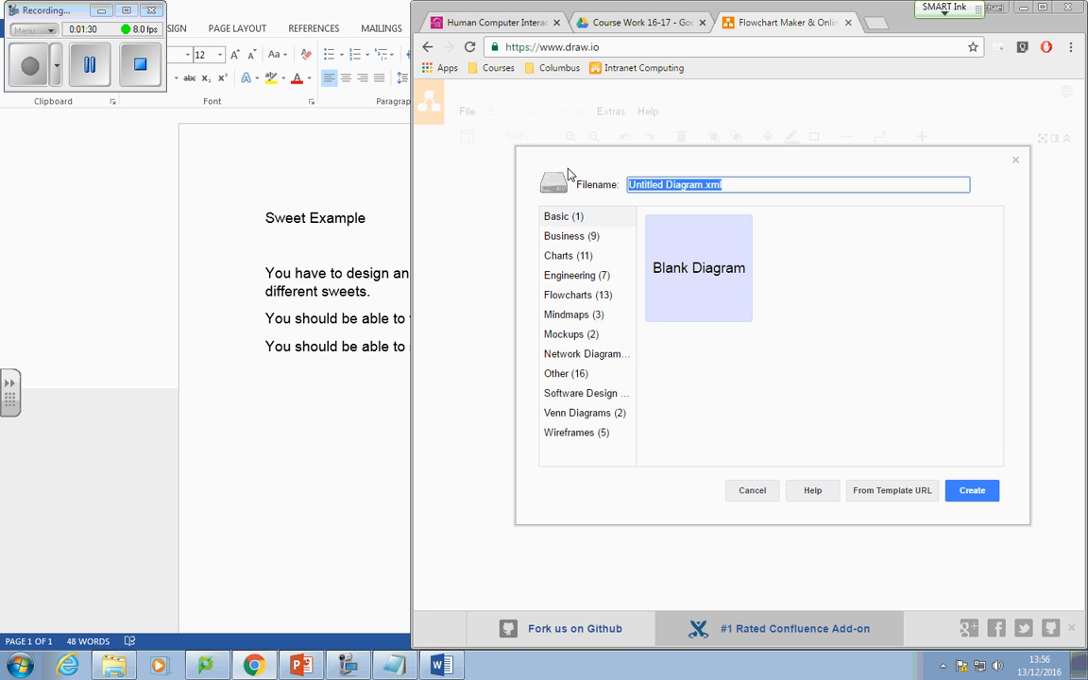
pyautogui.click(568, 293)
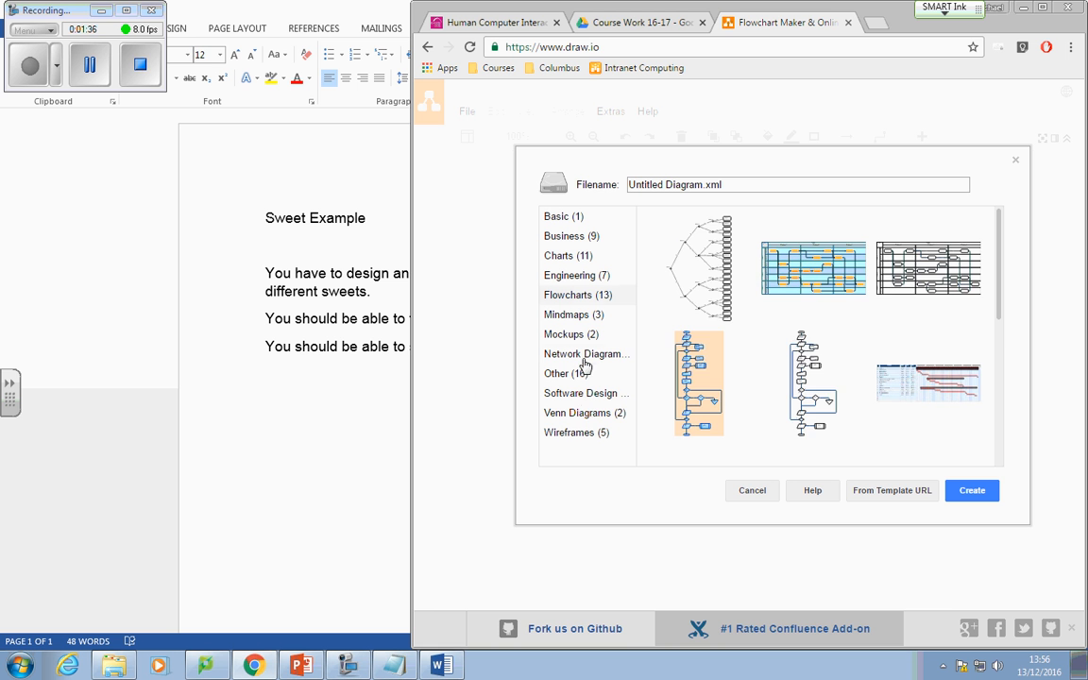
pyautogui.click(549, 354)
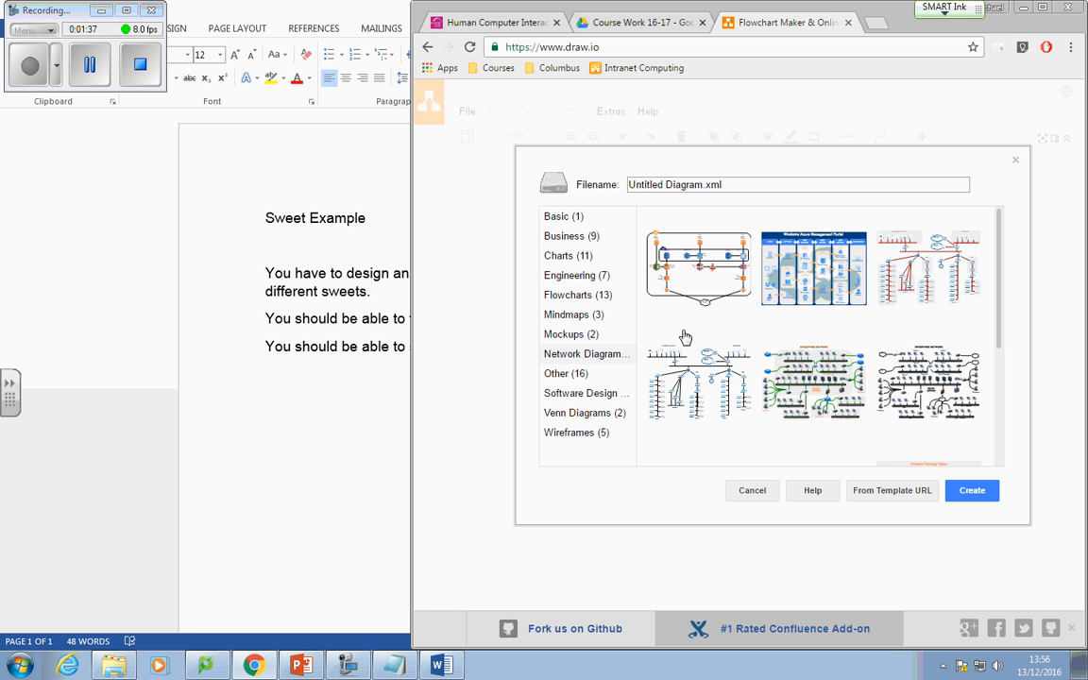
pyautogui.click(588, 395)
pyautogui.click(581, 413)
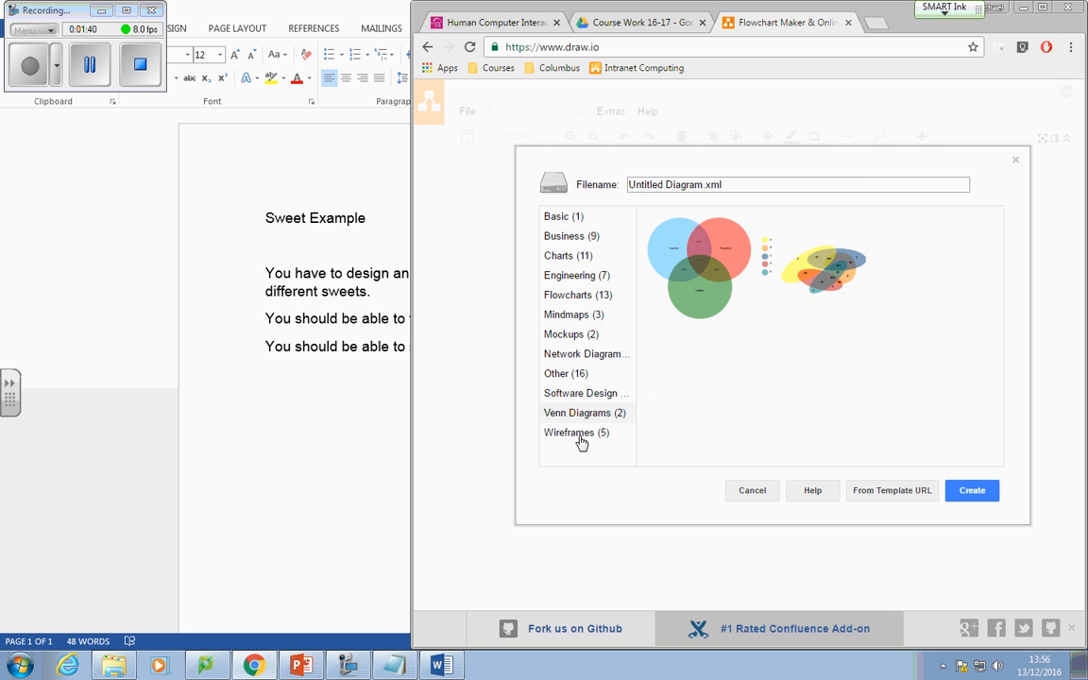
pyautogui.click(578, 433)
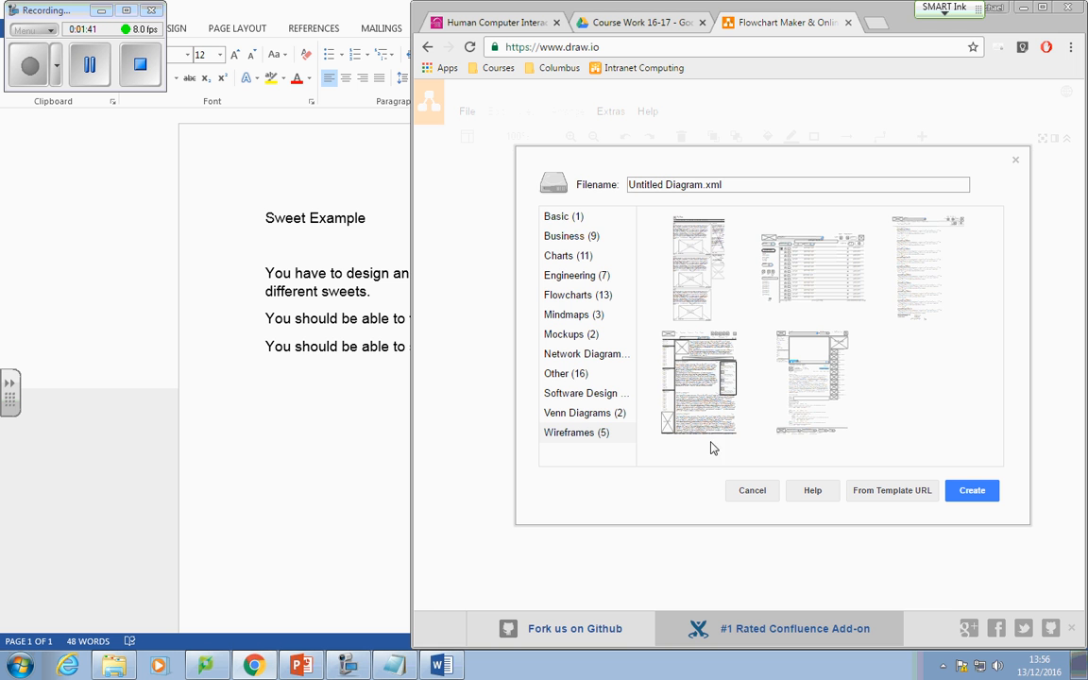
pyautogui.click(563, 218)
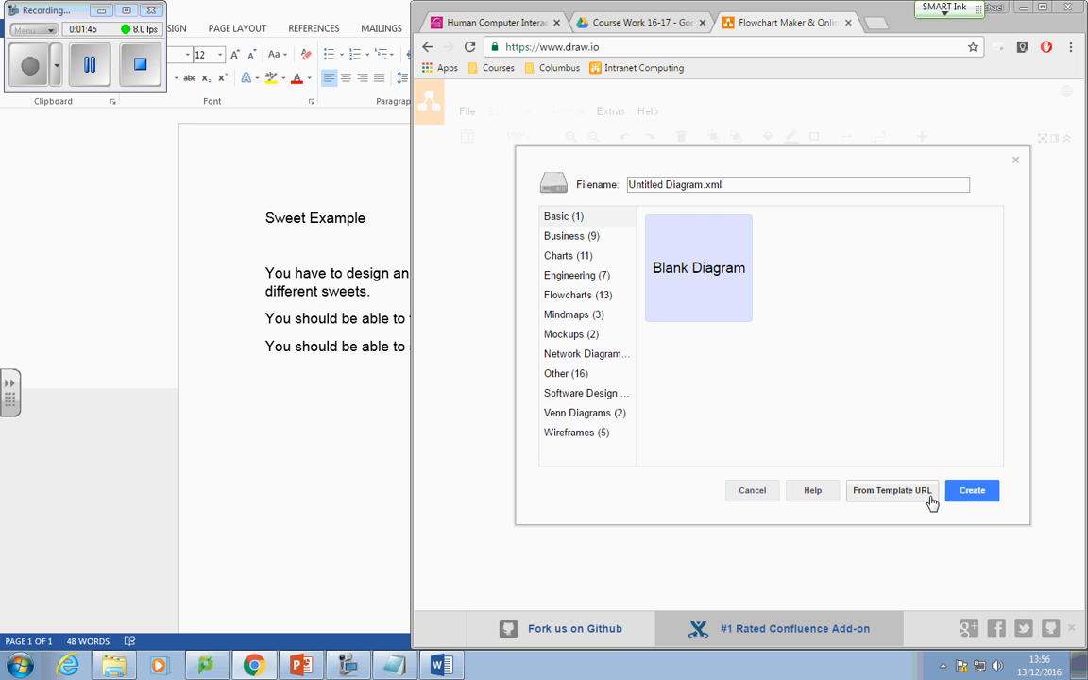
pyautogui.click(957, 499)
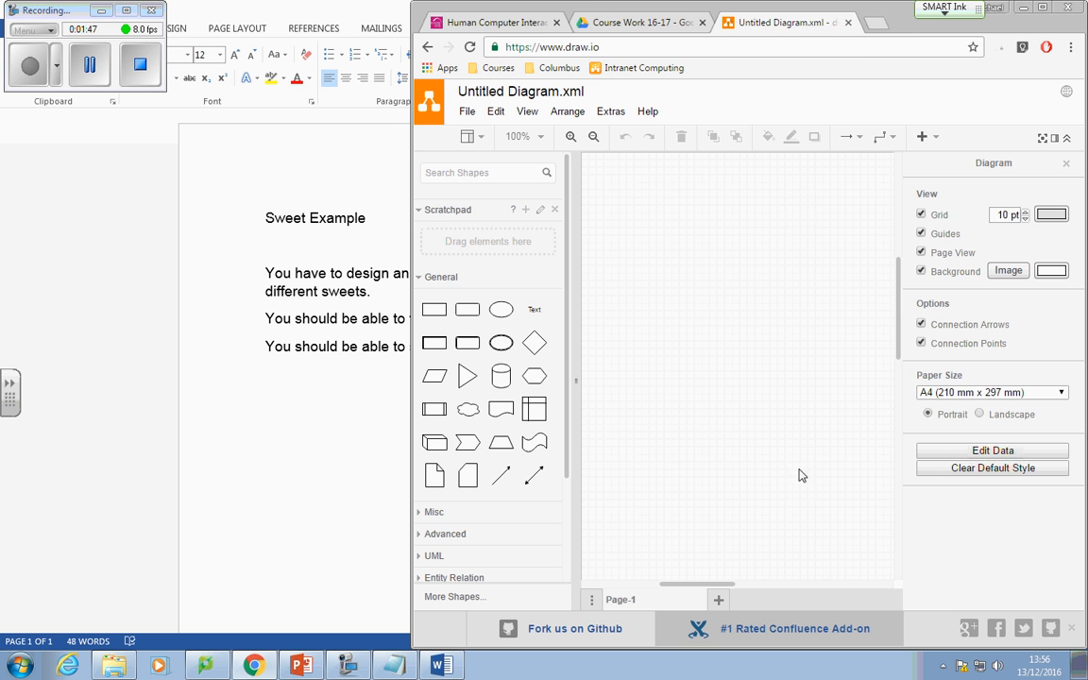
pyautogui.moveTo(900, 26); pyautogui.dragTo(898, 2)
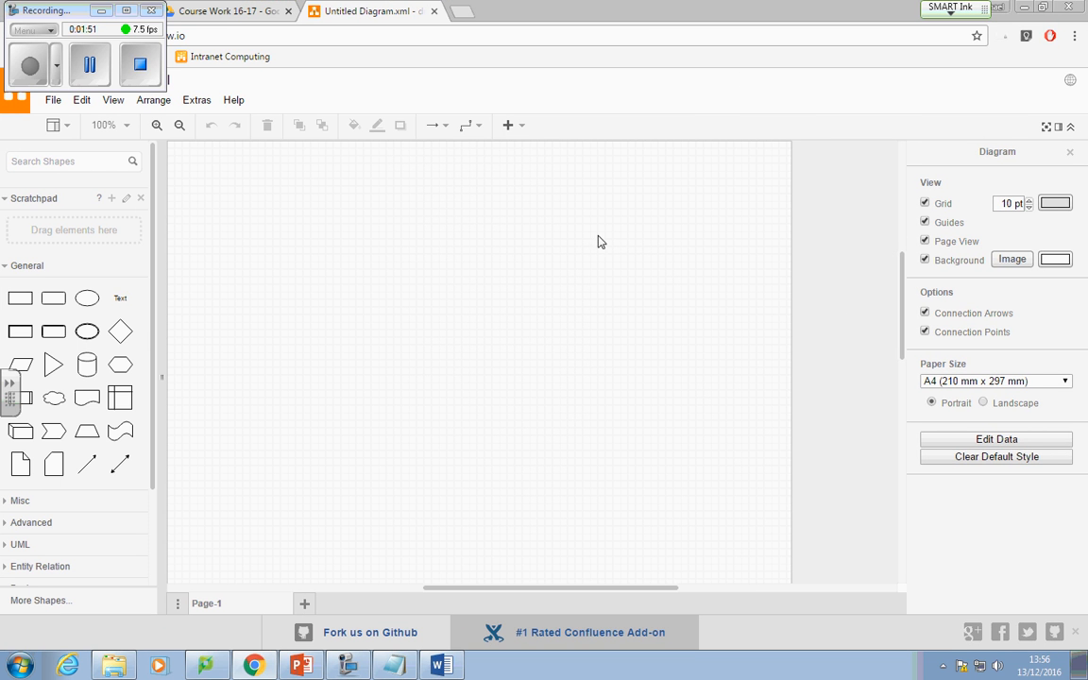
# - Search the shape library for android and place the Phone shape on the left part of the page
pyautogui.click(67, 161)
pyautogui.write('android')
pyautogui.press('Return')
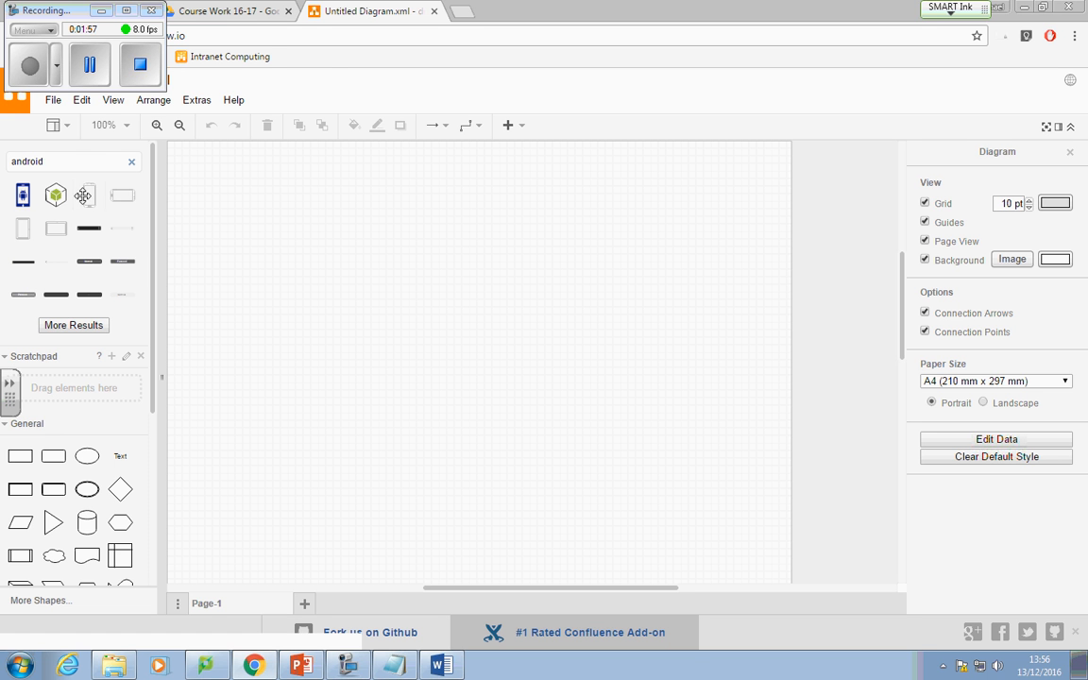
pyautogui.moveTo(89, 203)
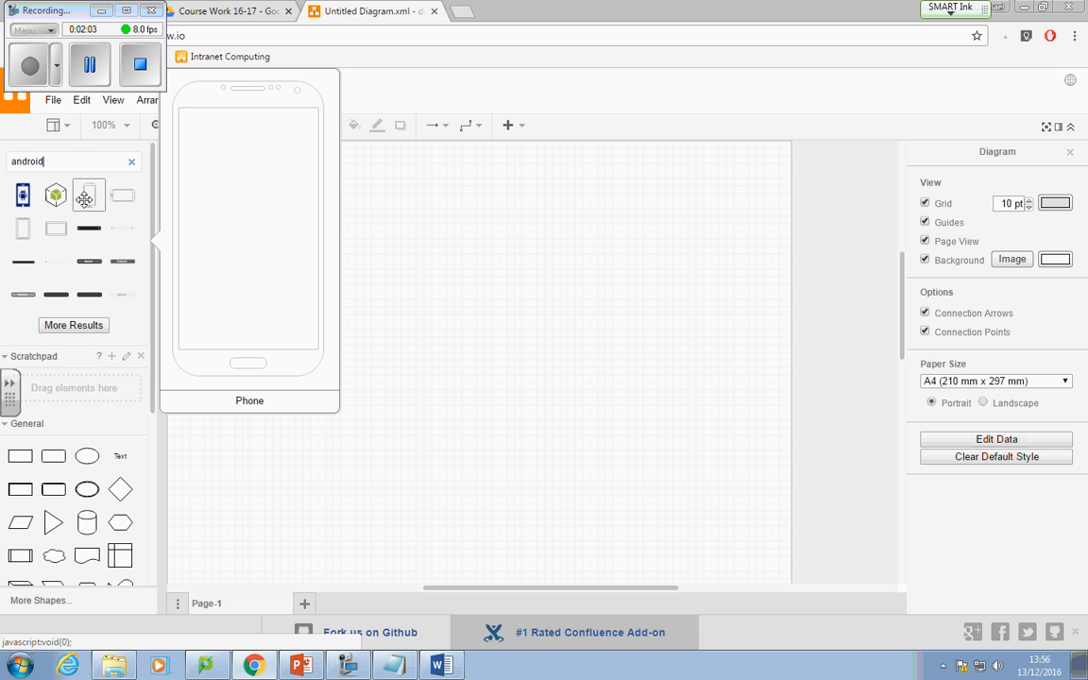
pyautogui.moveTo(85, 196); pyautogui.dragTo(265, 202)
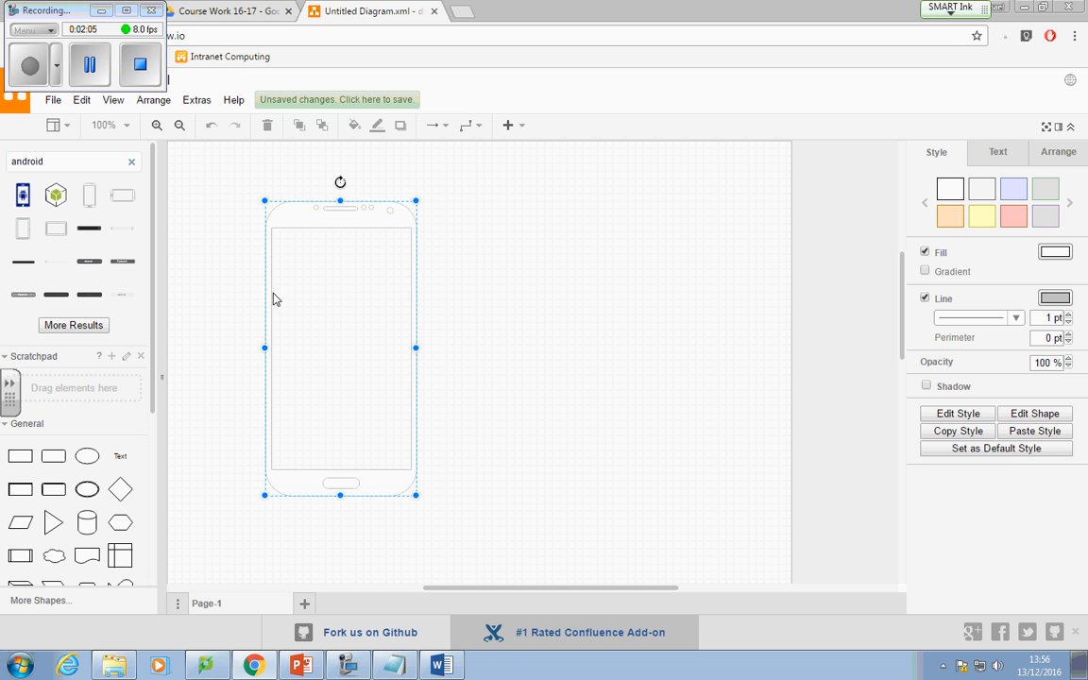
pyautogui.click(481, 336)
pyautogui.moveTo(349, 221); pyautogui.dragTo(319, 219)
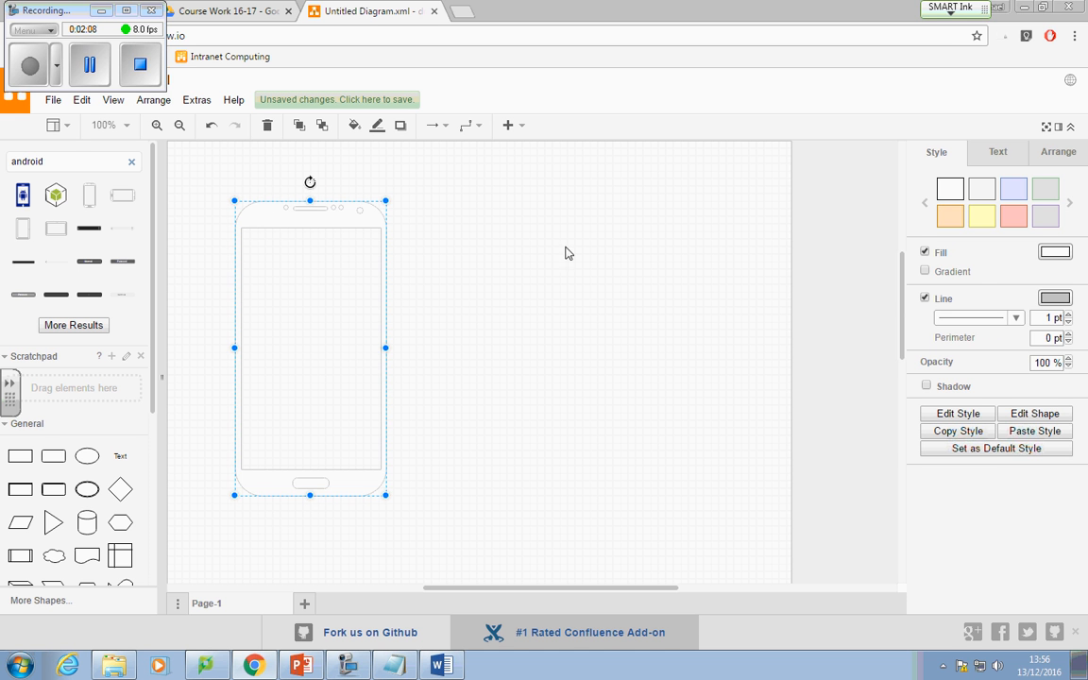
# - Fill the phone shape with dark grey 4F4F4F and move it slightly down the page
pyautogui.click(1055, 251)
pyautogui.click(655, 213)
pyautogui.moveTo(657, 213); pyautogui.dragTo(654, 222)
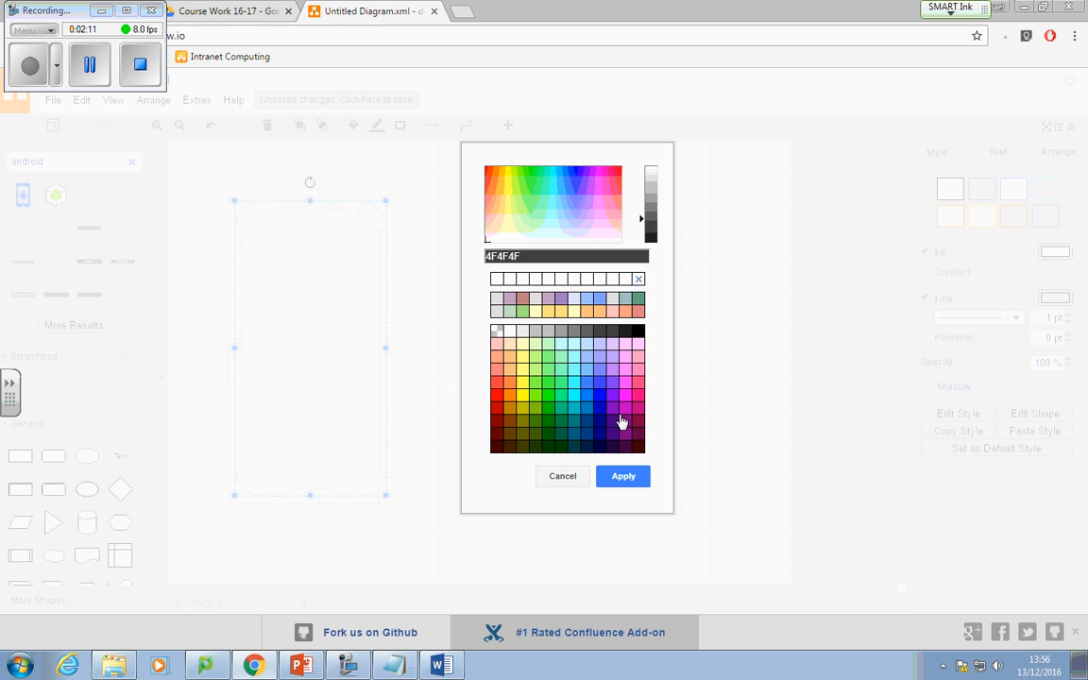
pyautogui.click(612, 479)
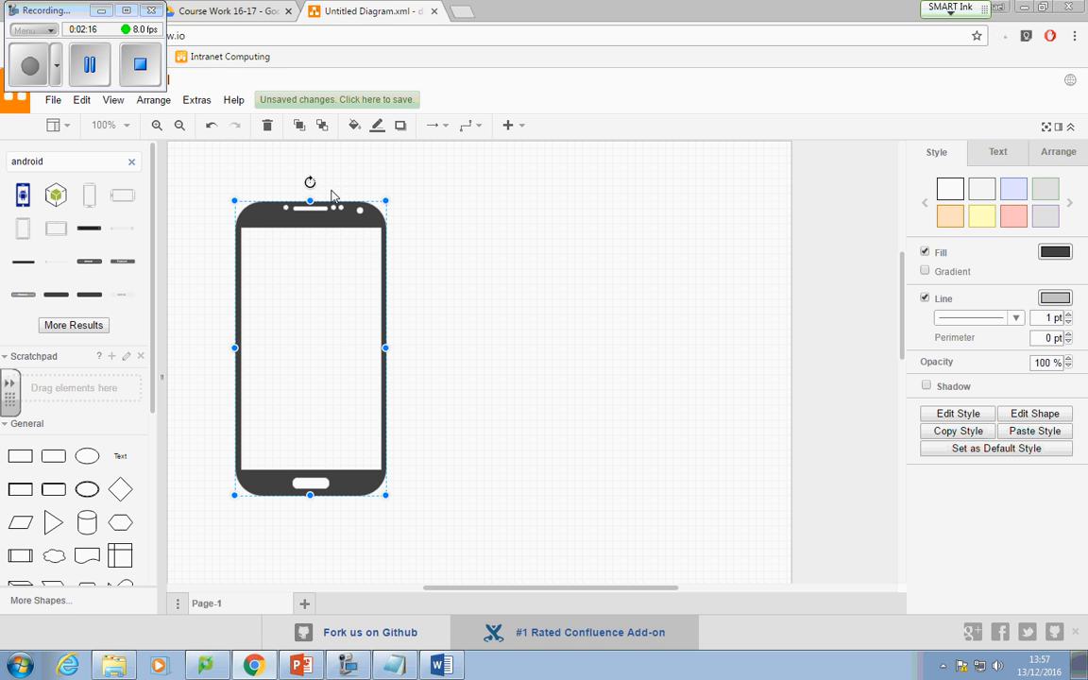
pyautogui.moveTo(323, 225); pyautogui.dragTo(325, 242)
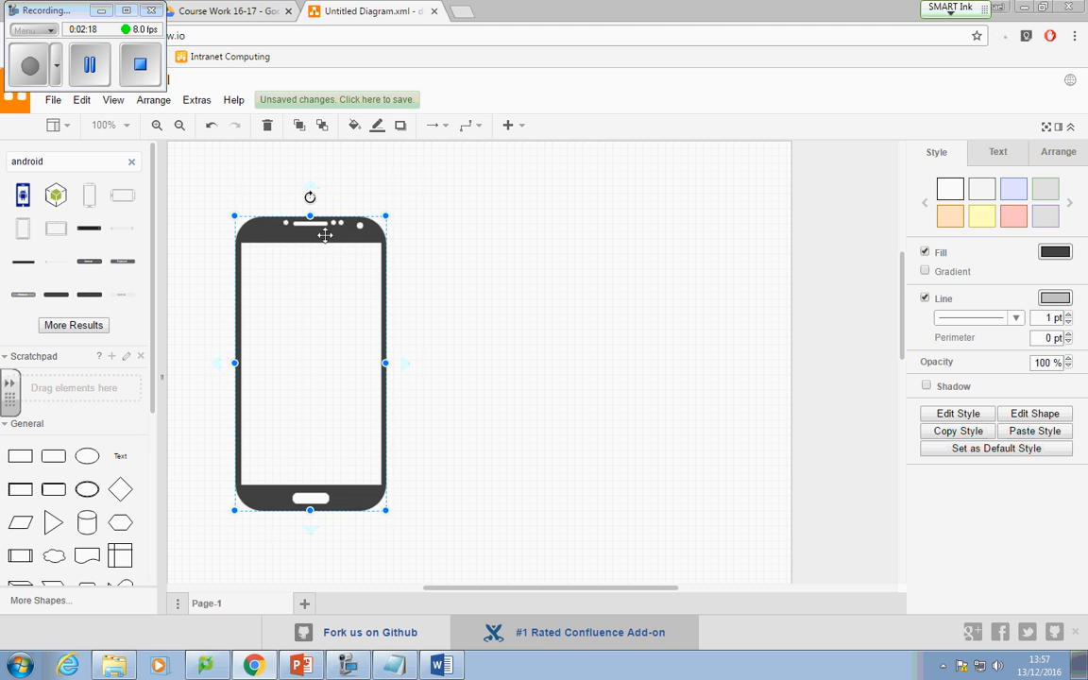
# - Add a text label reading "Sweet Project" above the phone near the top of the page
pyautogui.click(402, 170)
pyautogui.doubleClick(400, 176)
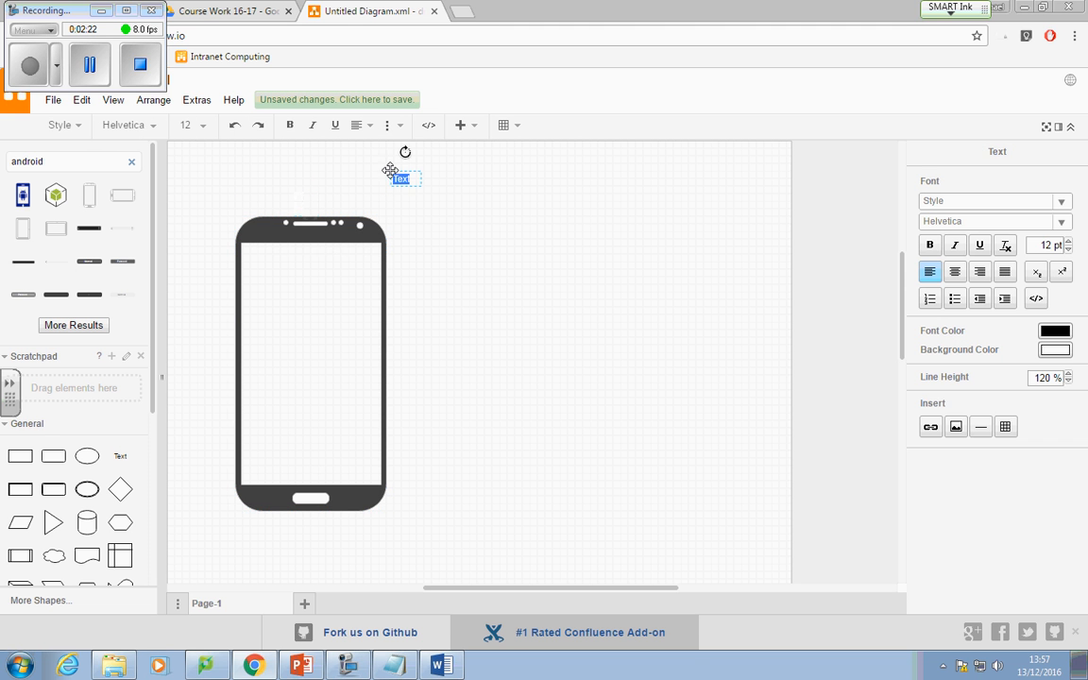
pyautogui.write('Sweet Project')
# - Format the "Sweet Project" text in Verdana at 24 pt
pyautogui.tripleClick(408, 181)
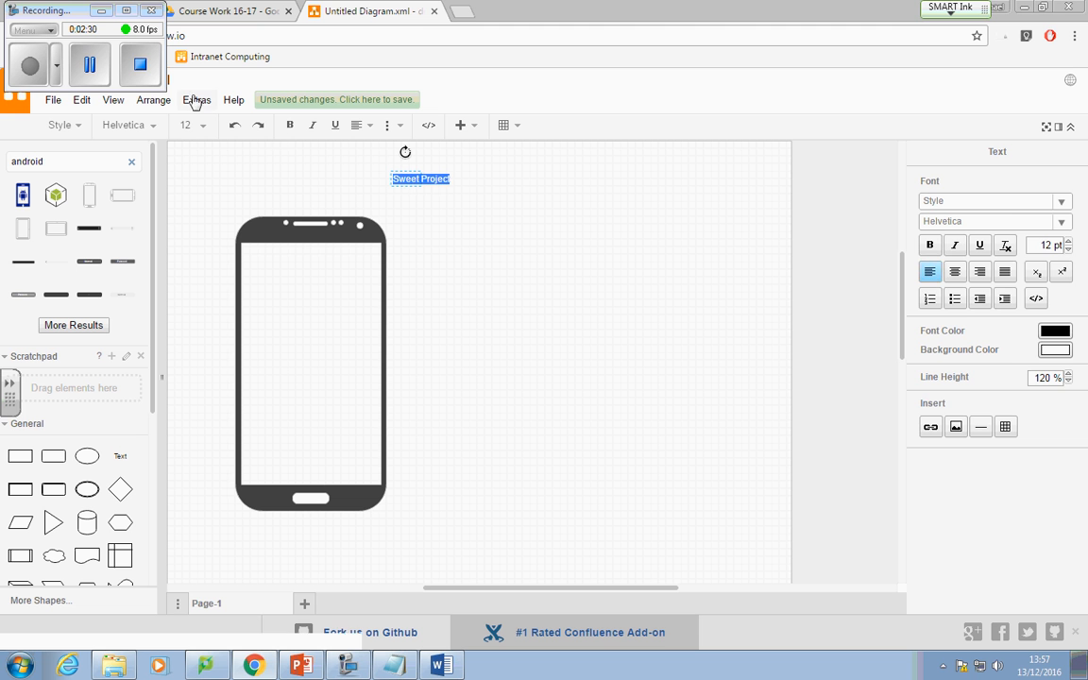
pyautogui.click(1061, 223)
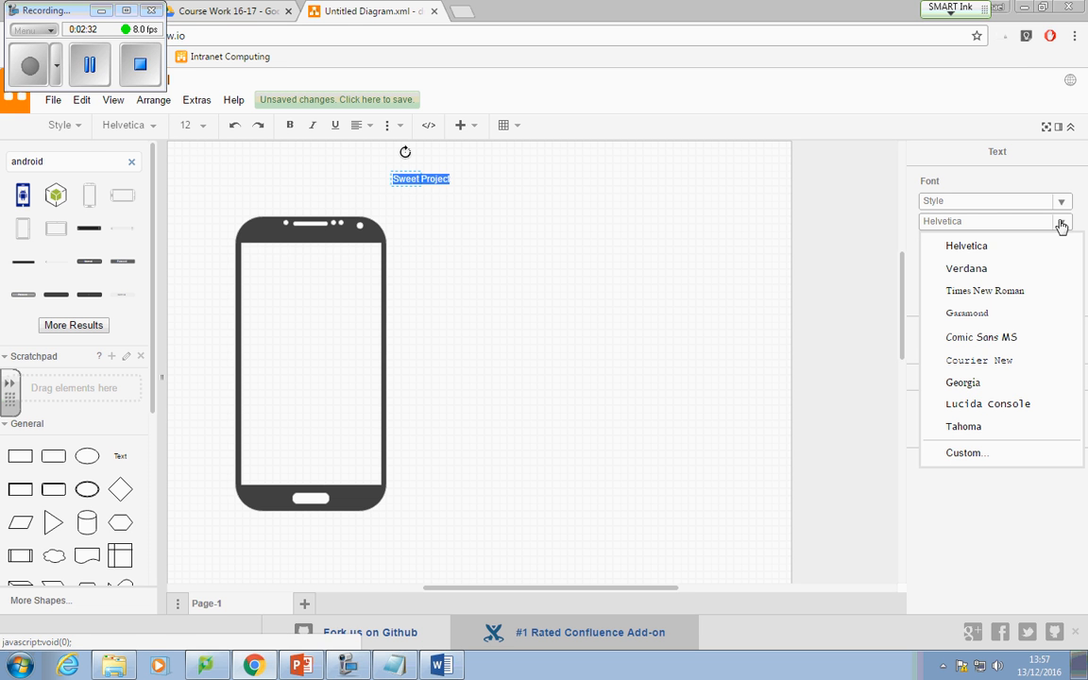
pyautogui.click(1016, 274)
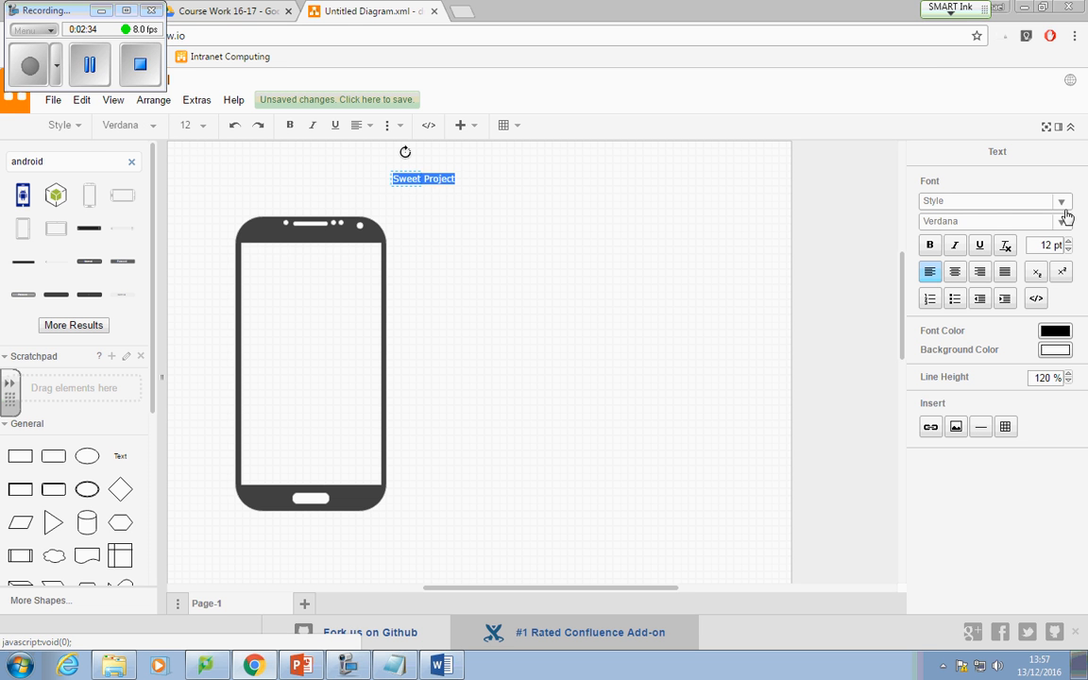
pyautogui.click(1068, 242)
pyautogui.click(1069, 243)
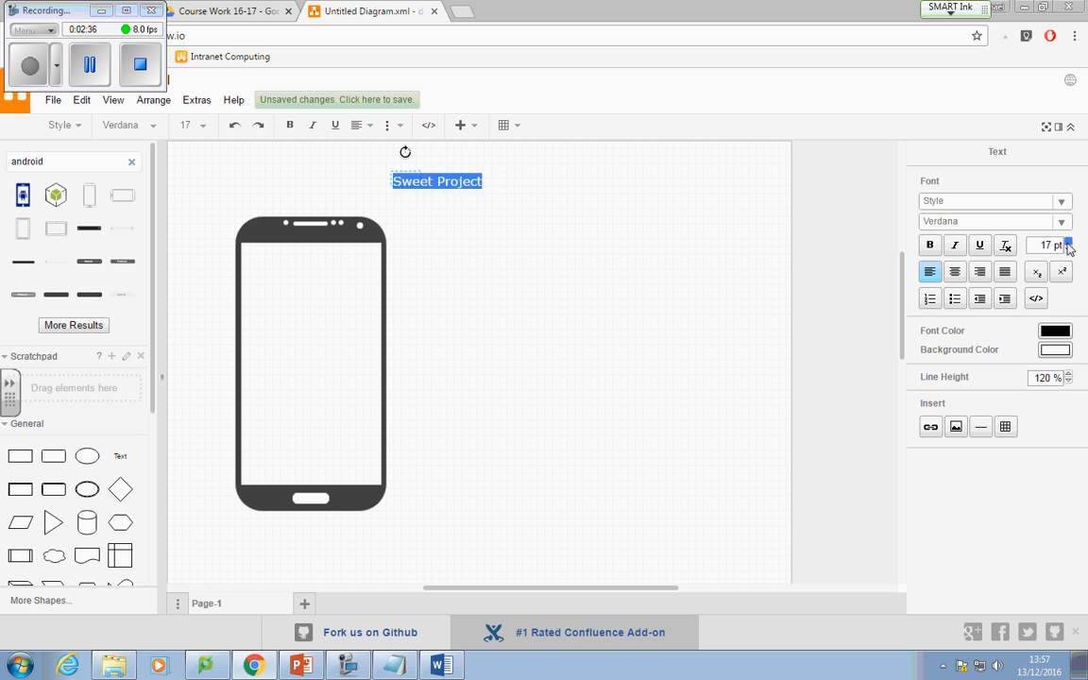
pyautogui.click(1068, 243)
pyautogui.click(1069, 243)
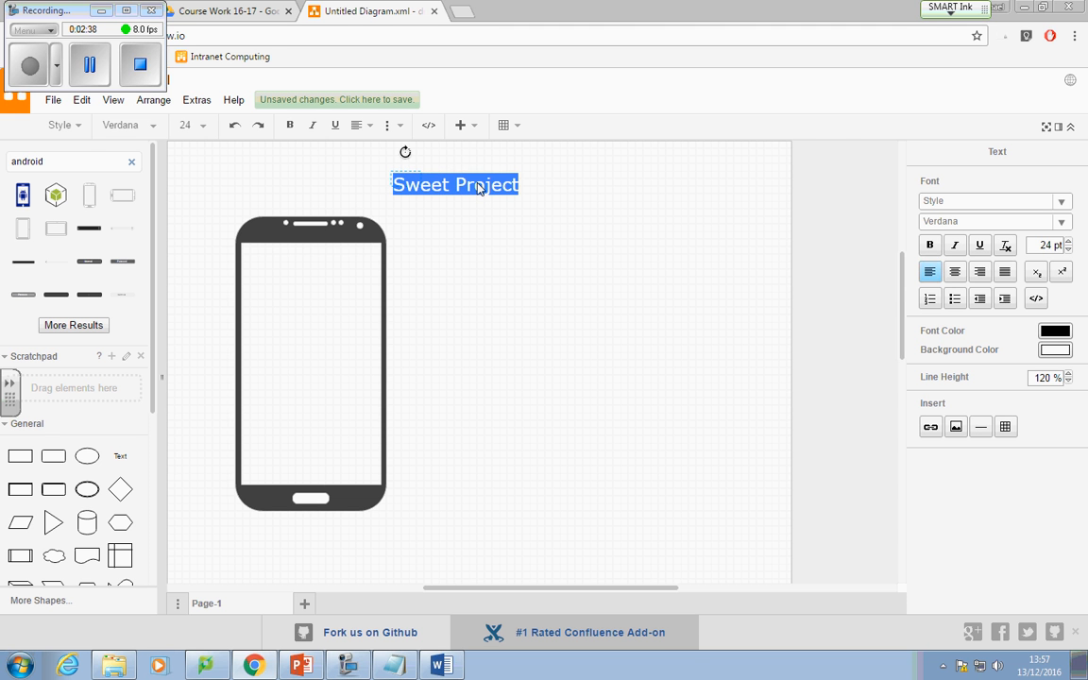
# - Finish editing the "Sweet Project" title and move it slightly to the left above the phone
pyautogui.moveTo(462, 186); pyautogui.dragTo(412, 182)
pyautogui.click(541, 268)
pyautogui.click(464, 183)
pyautogui.press('Delete')
pyautogui.click(580, 230)
pyautogui.scroll(-2, 534, 355)
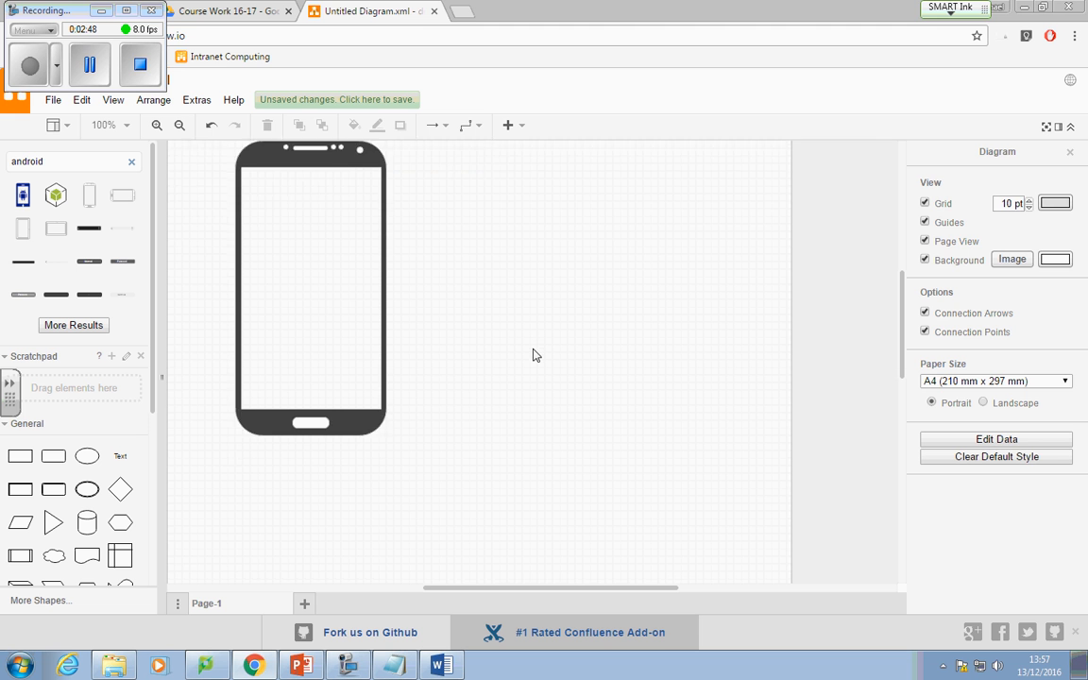
pyautogui.scroll(3, 535, 355)
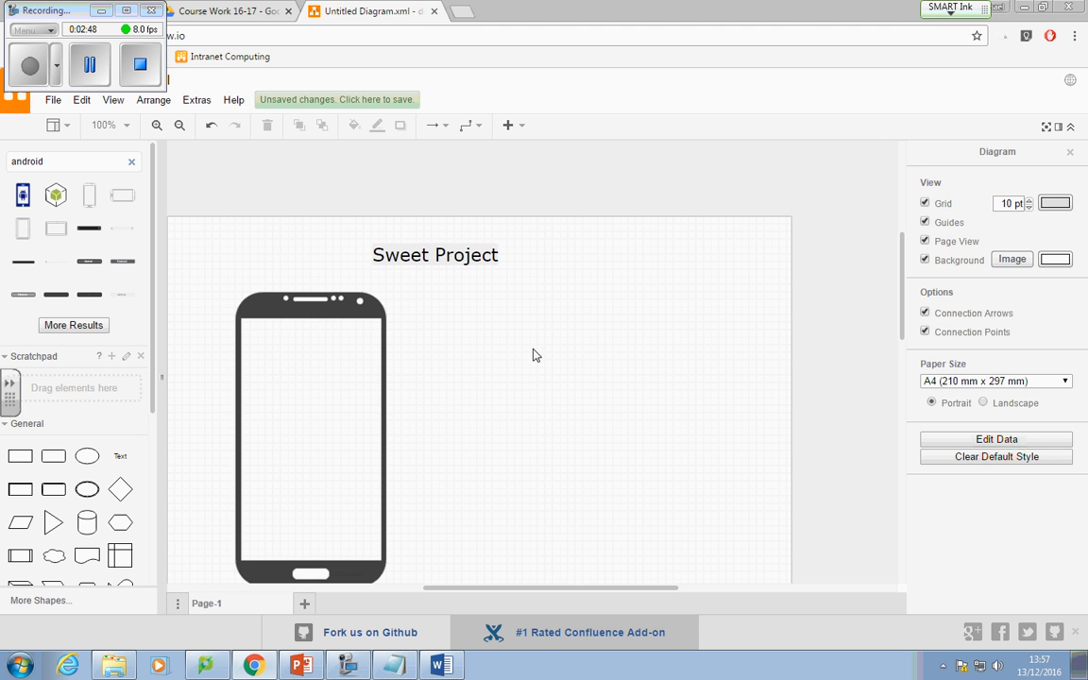
# - Add a byline with "by" and the author's full name in the page's upper right area
pyautogui.doubleClick(647, 244)
pyautogui.write('by Mich')
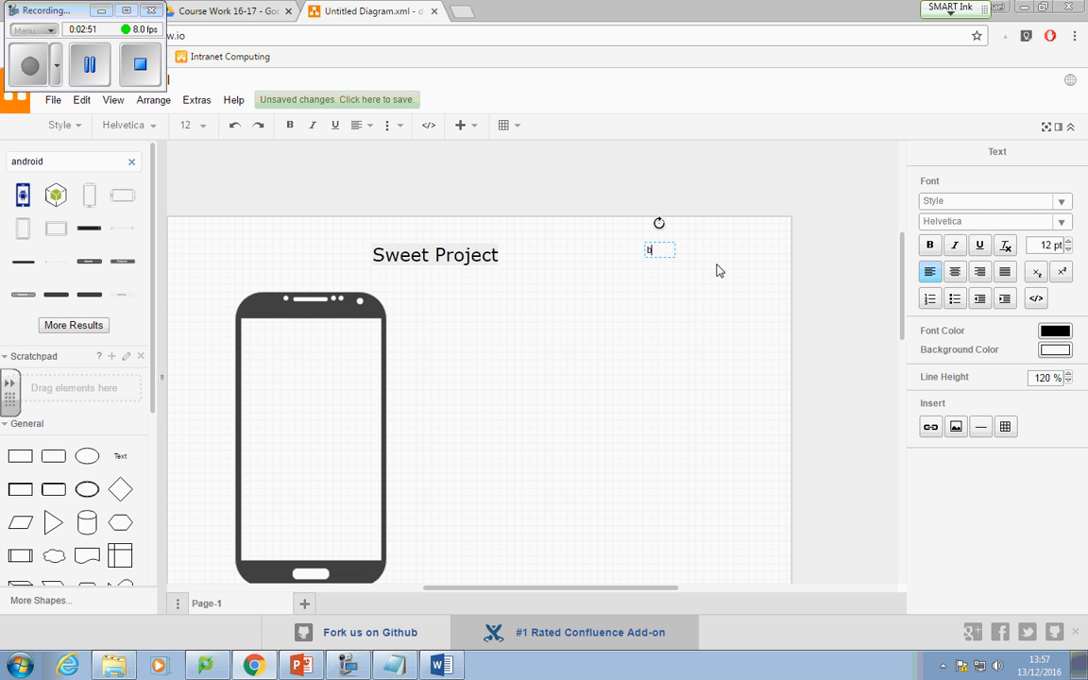
pyautogui.write('ael Griffiths')
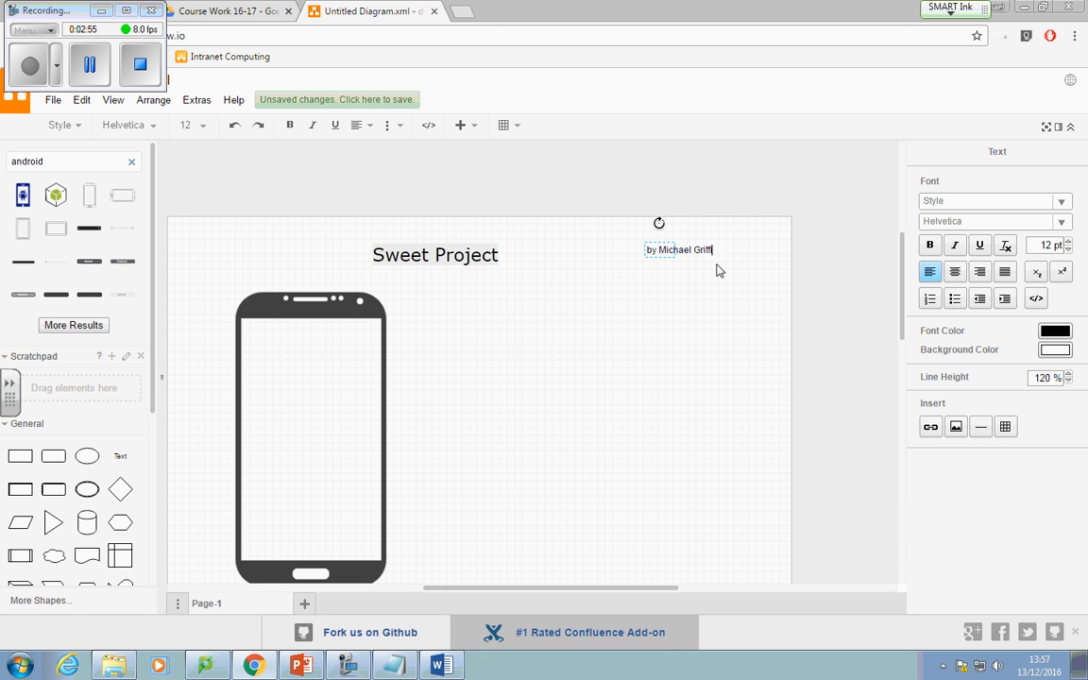
pyautogui.click(715, 297)
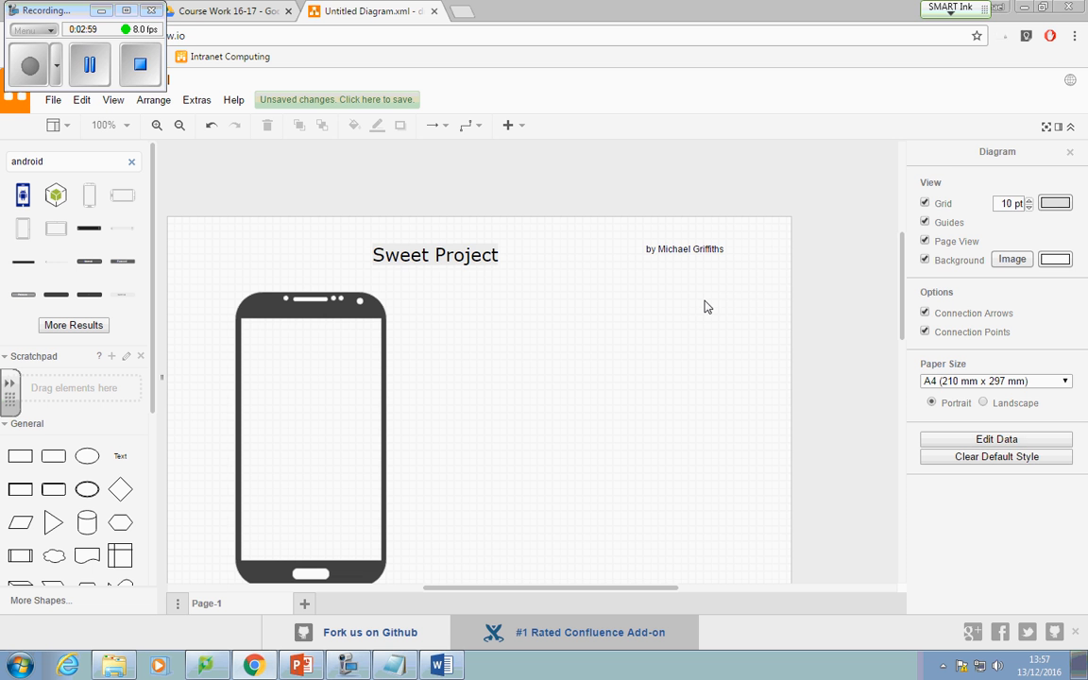
# - Shift the "Sweet Project" title to the right and move the phone shape slightly right and down
pyautogui.click(451, 255)
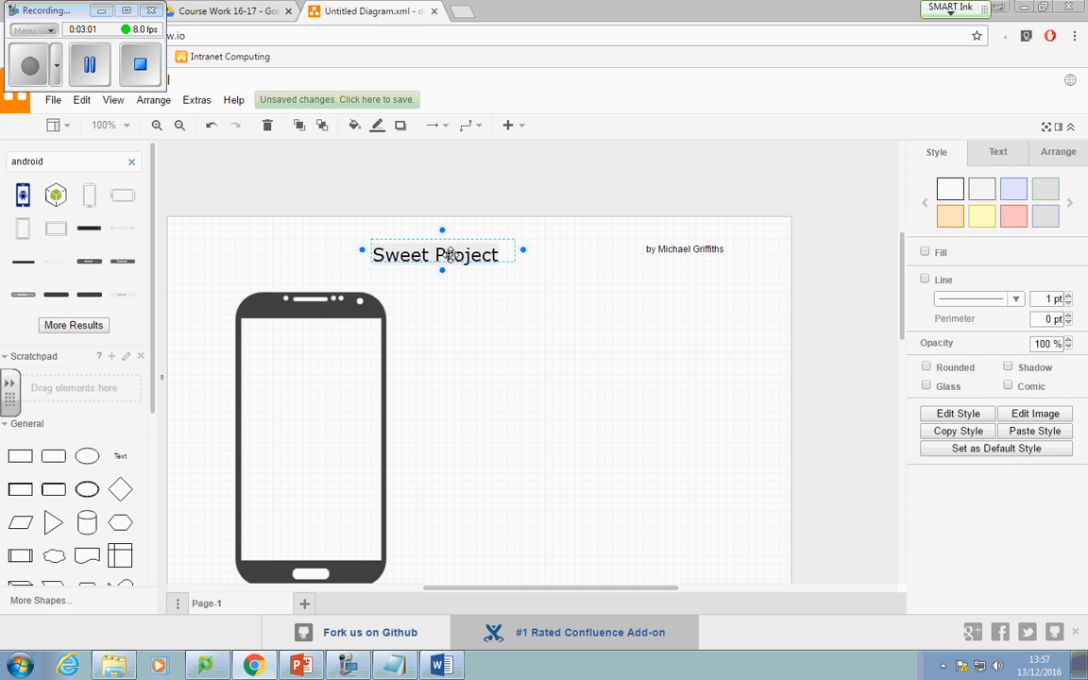
pyautogui.moveTo(451, 255); pyautogui.dragTo(487, 255)
pyautogui.scroll(-2, 546, 345)
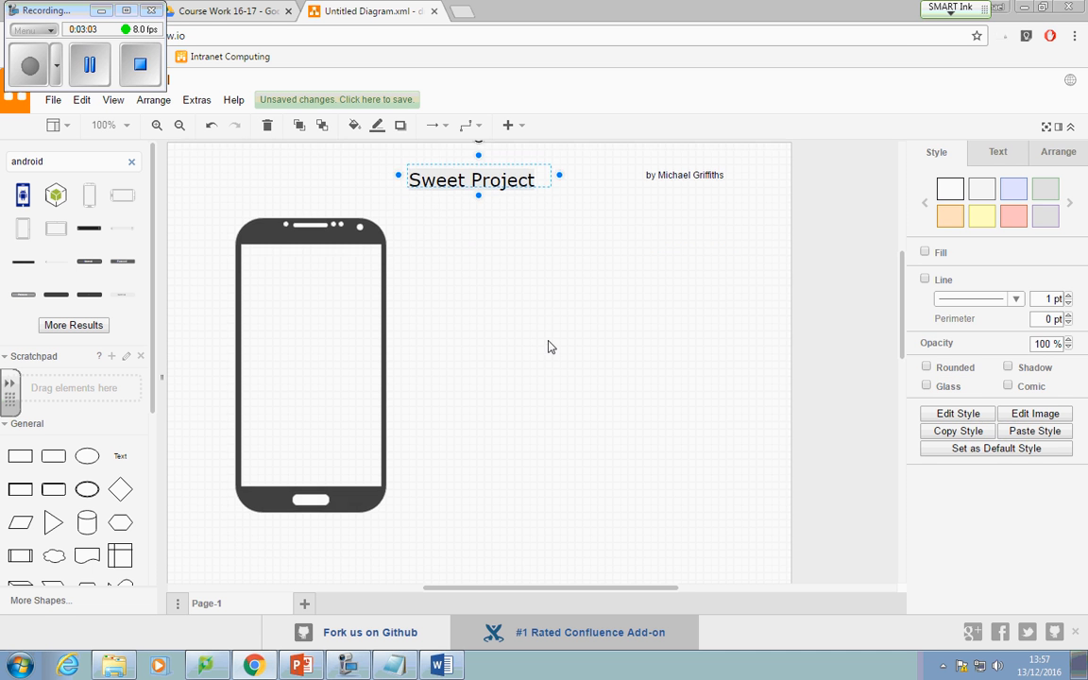
pyautogui.click(478, 358)
pyautogui.moveTo(343, 250); pyautogui.dragTo(375, 246)
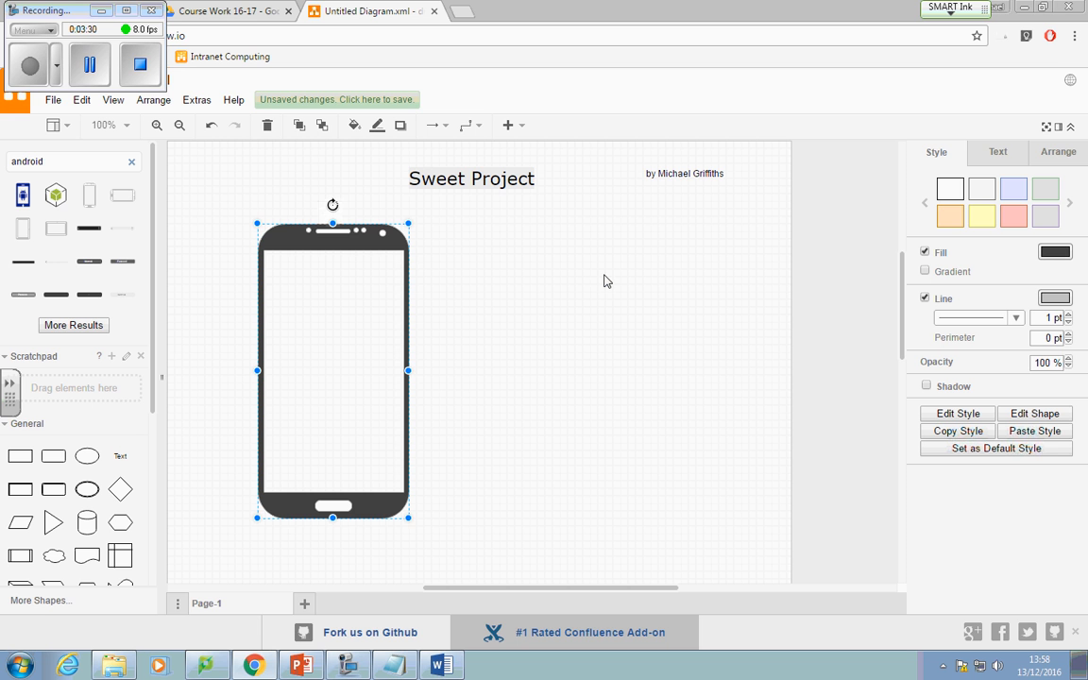
# - Search the web for "kuler" in a new browser tab and open the Adobe Color website
pyautogui.click(459, 12)
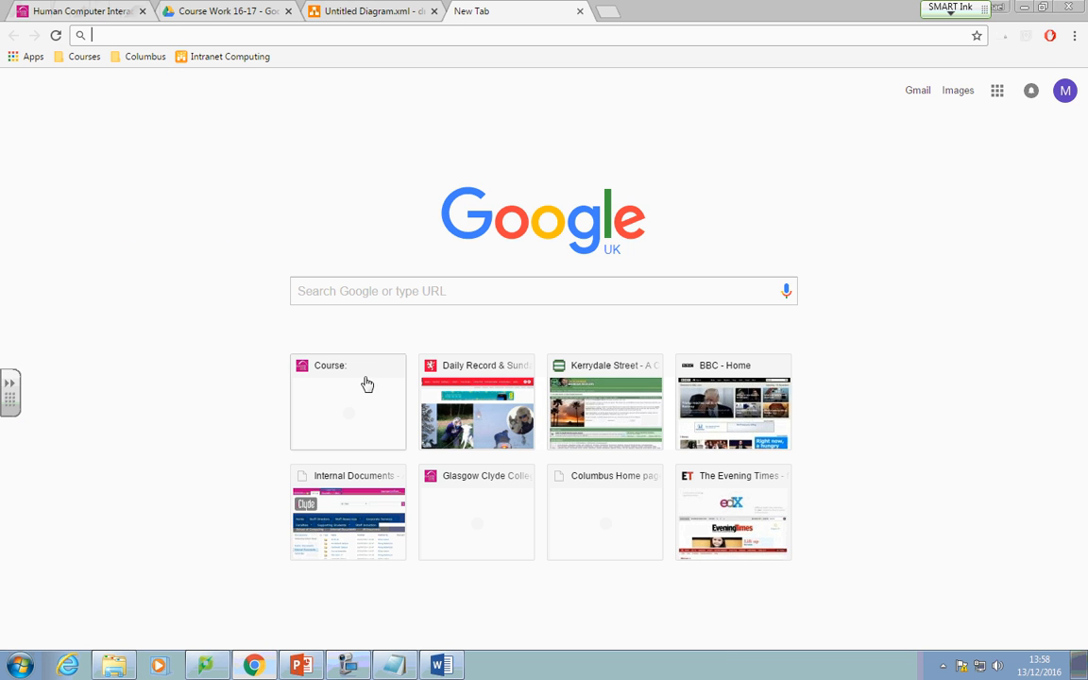
pyautogui.click(386, 291)
pyautogui.write('kul')
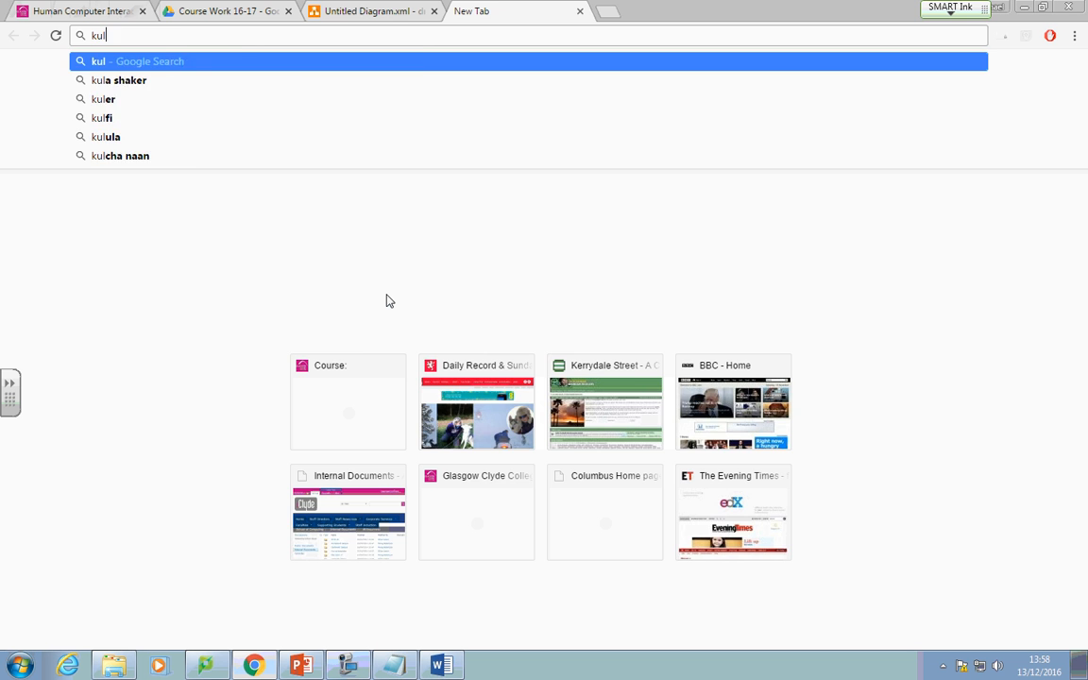
pyautogui.write('er')
pyautogui.press('Return')
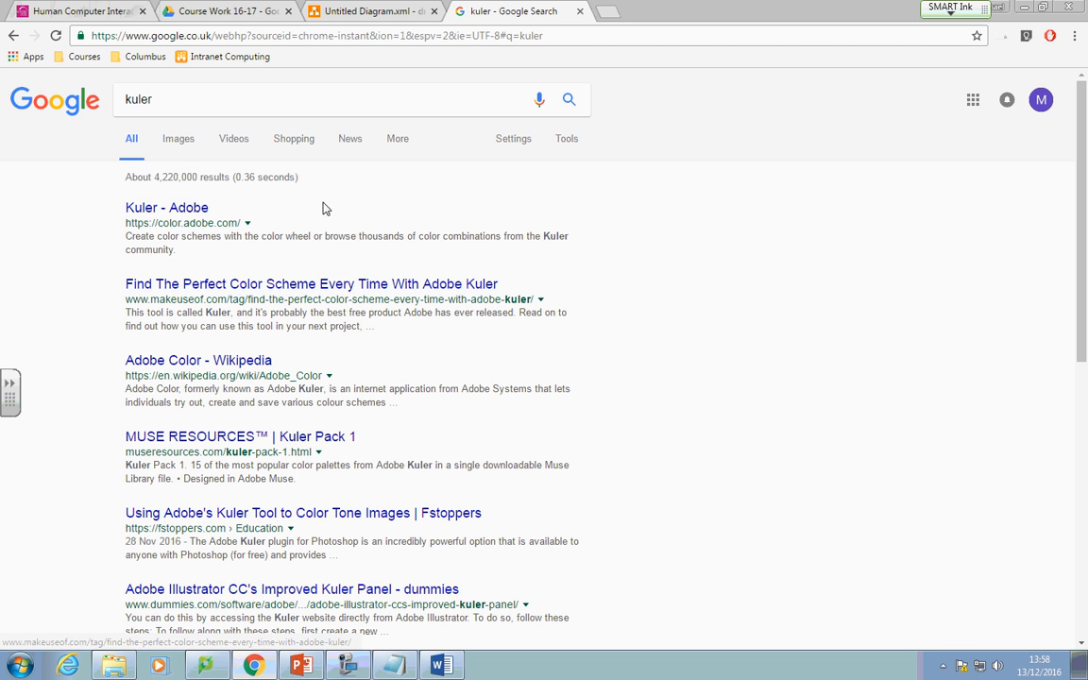
pyautogui.click(193, 208)
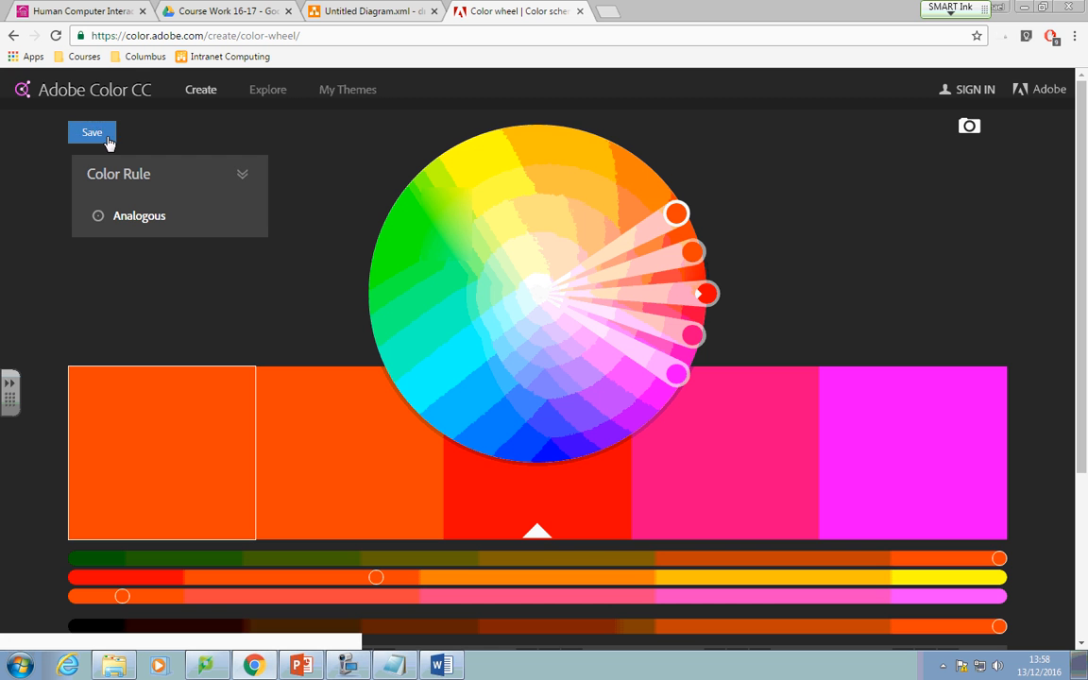
# - Try the Triad and Analogous colour rules, moving a wheel handle to yellow-green under each rule
pyautogui.click(242, 178)
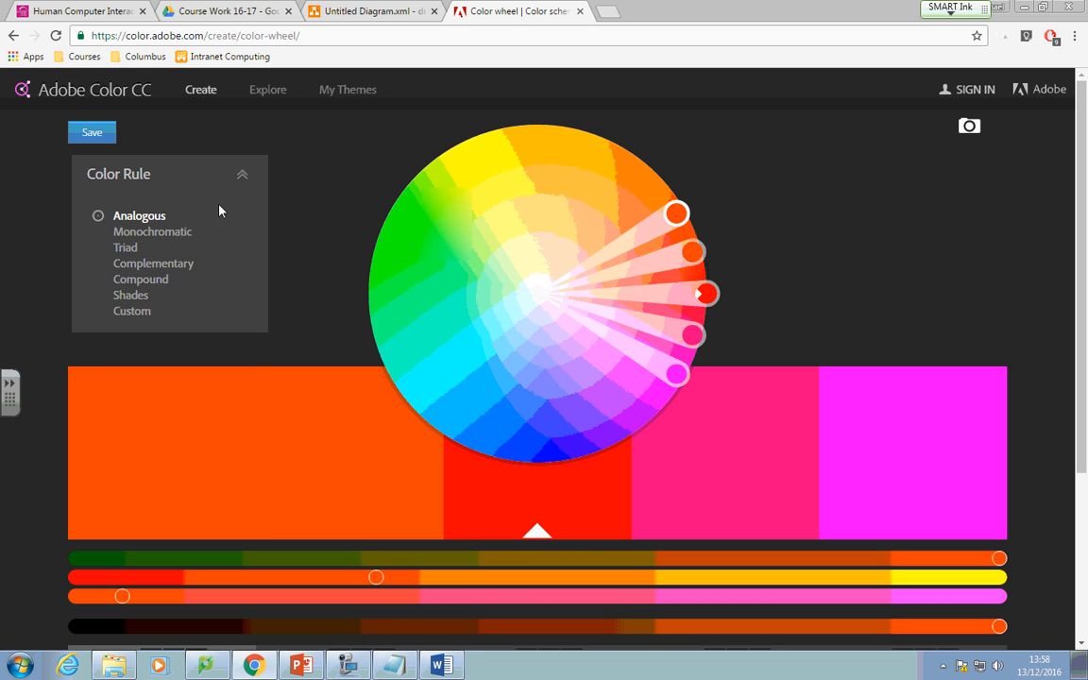
pyautogui.click(133, 249)
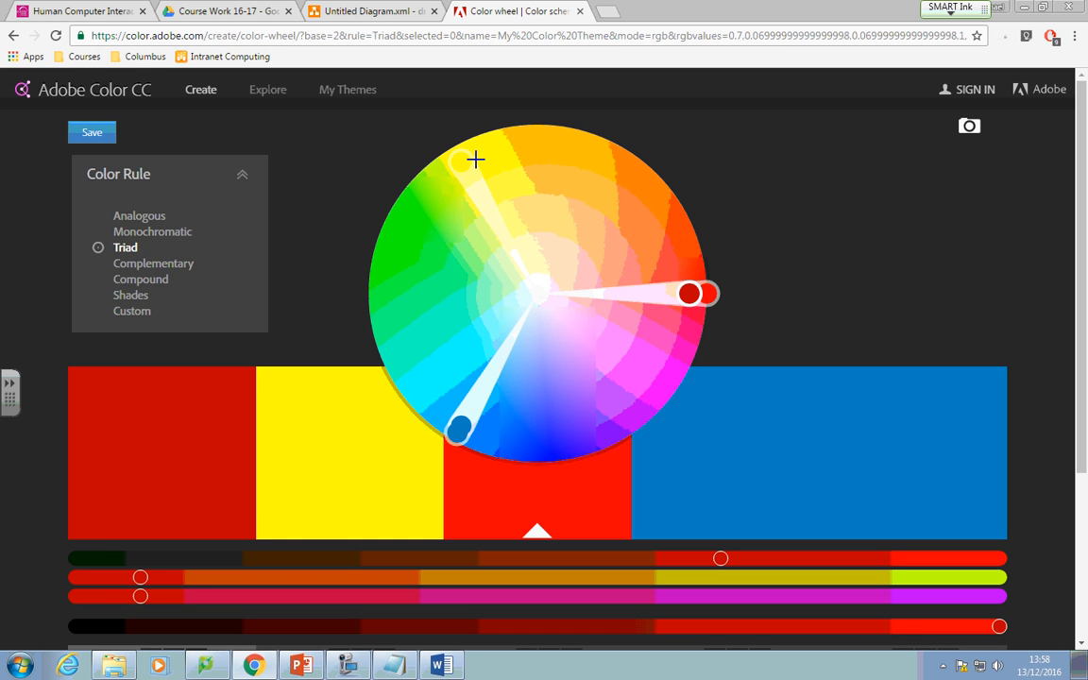
pyautogui.moveTo(468, 156)
pyautogui.mouseDown()
pyautogui.moveTo(513, 188)
pyautogui.moveTo(589, 176)
pyautogui.moveTo(515, 241)
pyautogui.moveTo(446, 200)
pyautogui.mouseUp()
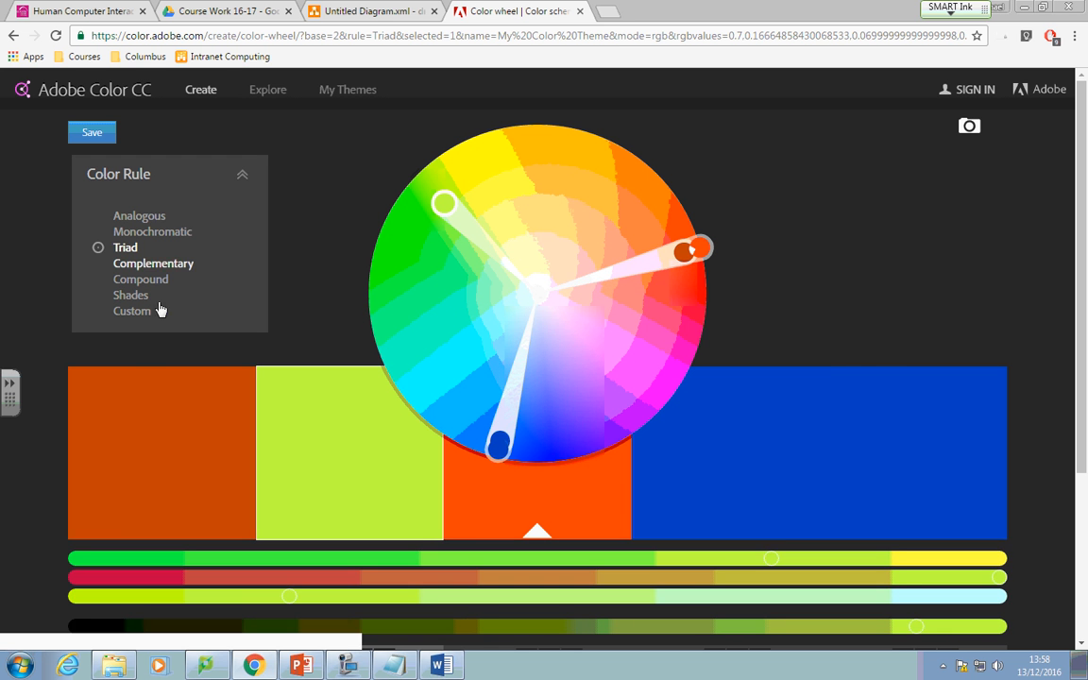
pyautogui.click(139, 217)
pyautogui.moveTo(650, 177)
pyautogui.mouseDown()
pyautogui.moveTo(397, 221)
pyautogui.moveTo(370, 262)
pyautogui.moveTo(425, 165)
pyautogui.mouseUp()
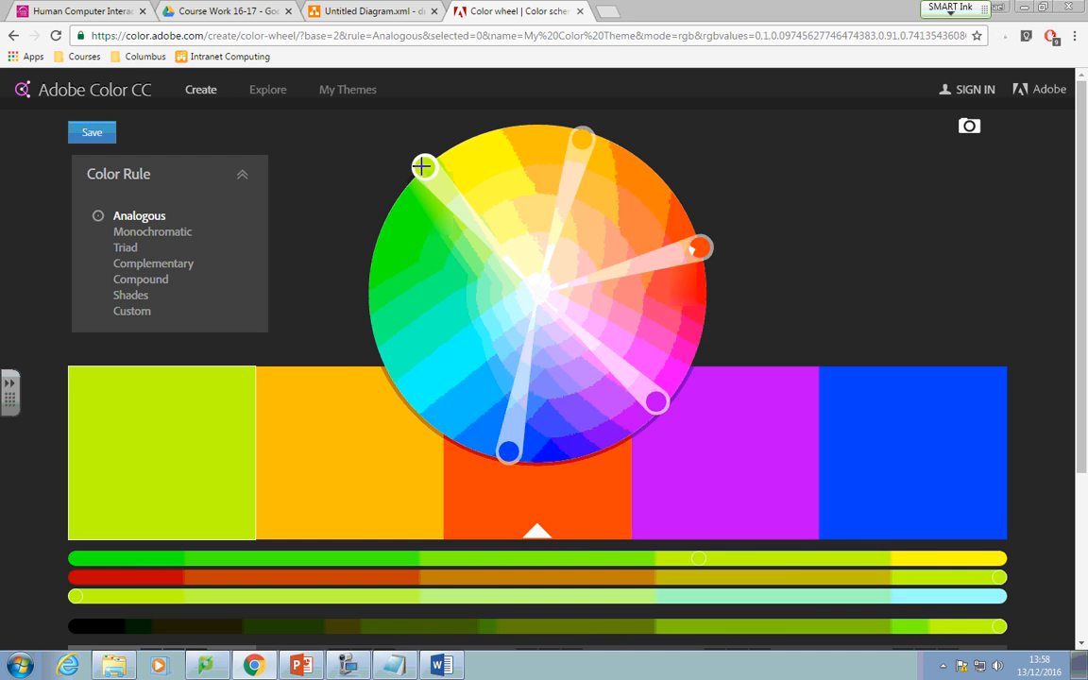
# - Apply the Monochromatic colour rule, shift the wheel's colours to green, and change the rule to Triad
pyautogui.click(151, 234)
pyautogui.moveTo(699, 246)
pyautogui.mouseDown()
pyautogui.moveTo(518, 143)
pyautogui.moveTo(554, 137)
pyautogui.moveTo(651, 187)
pyautogui.moveTo(593, 151)
pyautogui.moveTo(512, 156)
pyautogui.moveTo(513, 202)
pyautogui.moveTo(456, 220)
pyautogui.moveTo(481, 235)
pyautogui.moveTo(425, 234)
pyautogui.mouseUp()
pyautogui.click(125, 248)
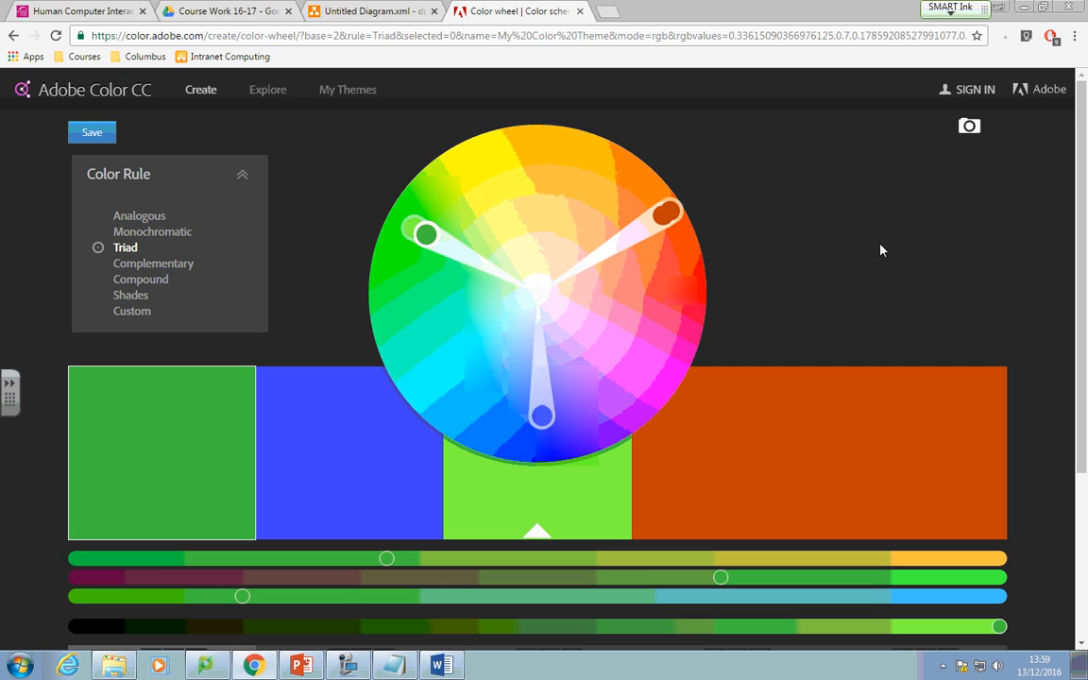
# - Open Snipping Tool, capture a horizontal strip across the Triad colour swatches, and copy the snip
pyautogui.scroll(-3, 906, 269)
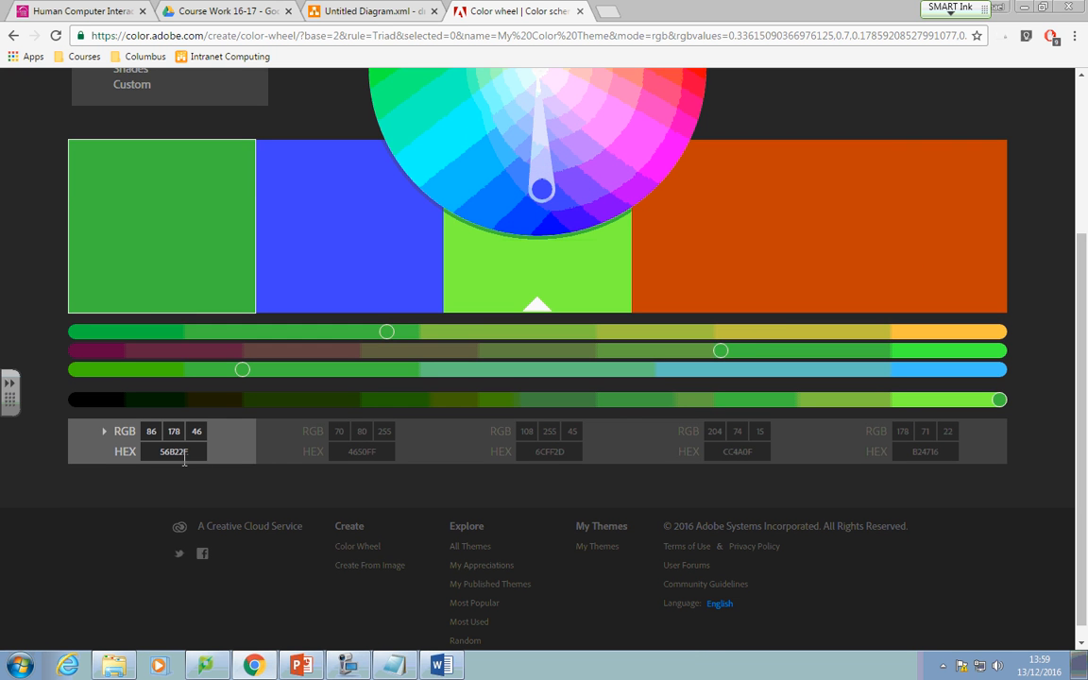
pyautogui.scroll(2, 381, 430)
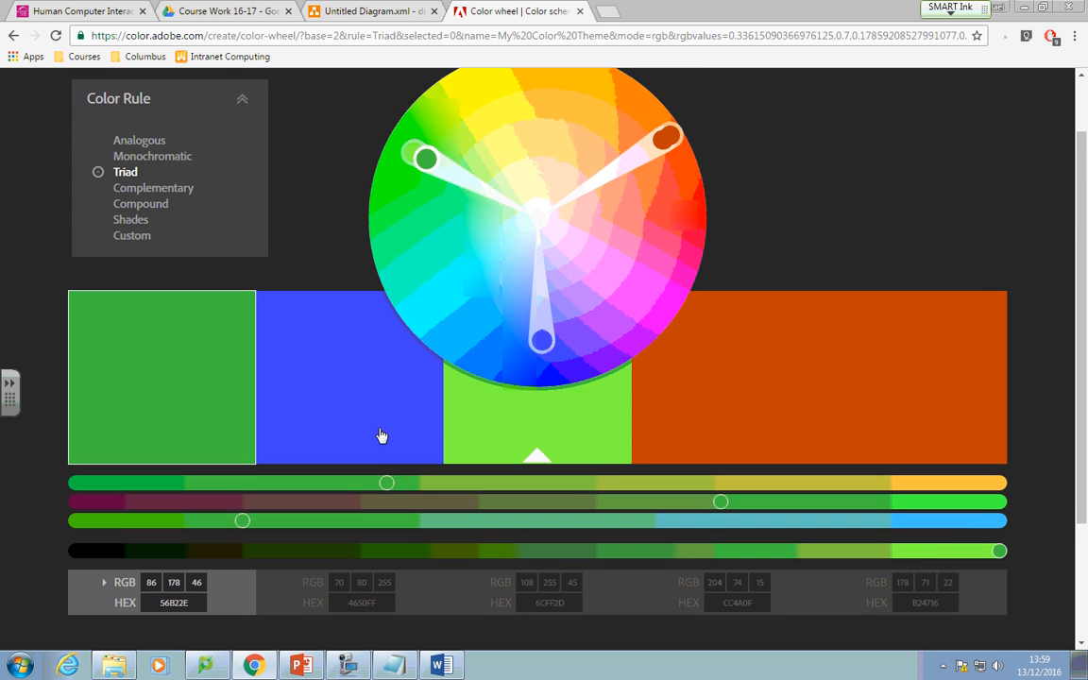
pyautogui.scroll(-1, 570, 432)
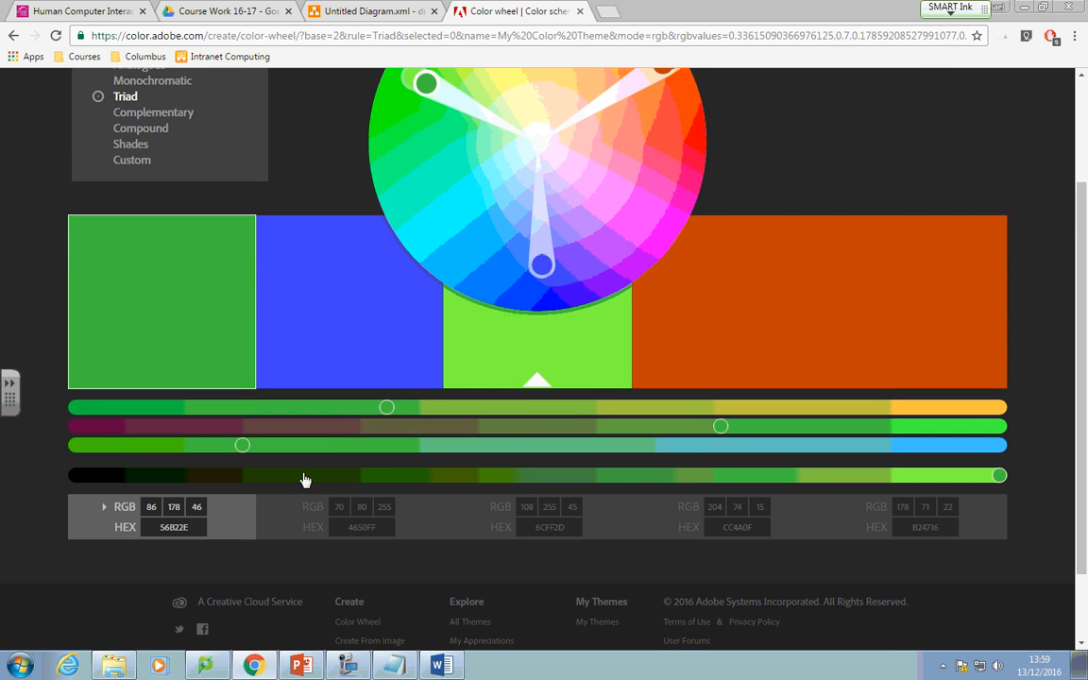
pyautogui.scroll(-1, 621, 447)
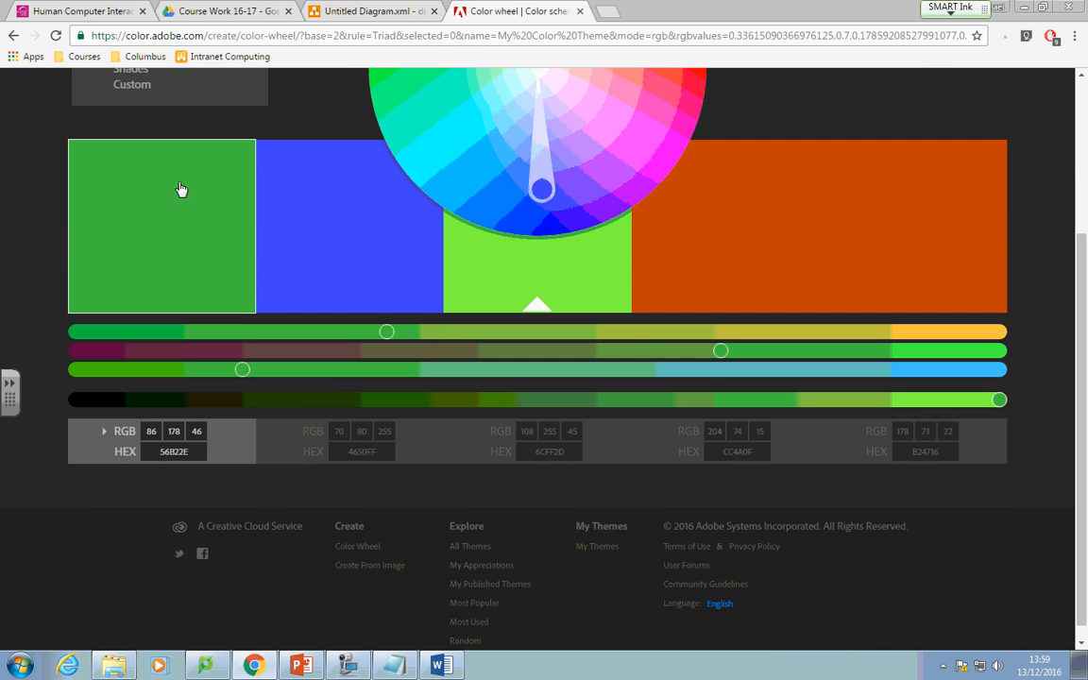
pyautogui.click(19, 666)
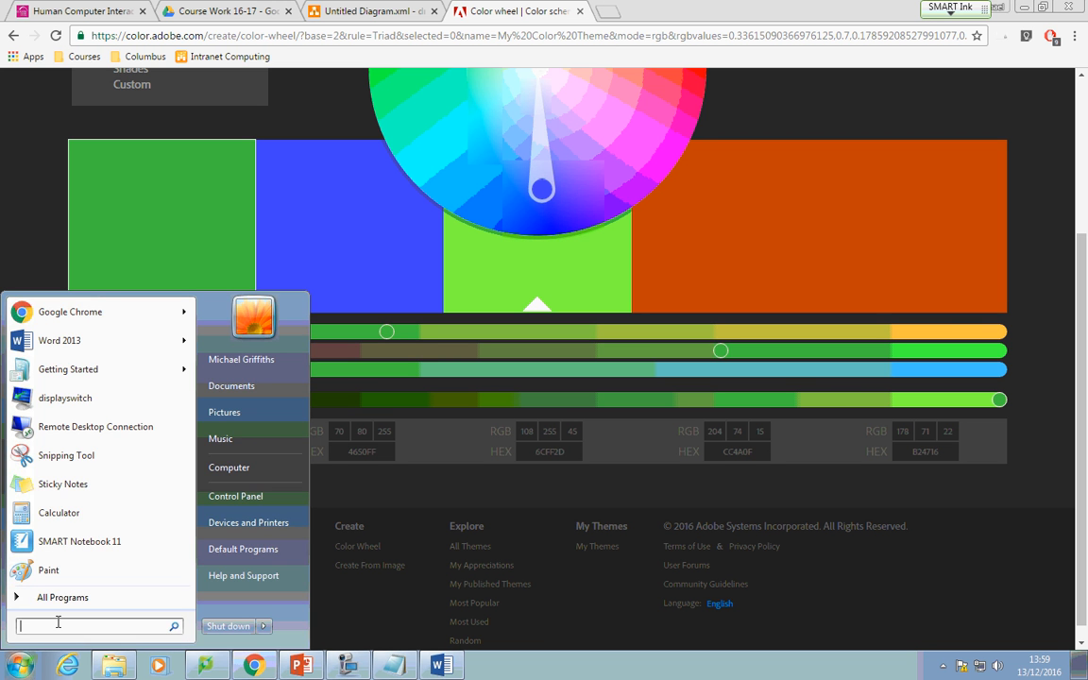
pyautogui.write('snip')
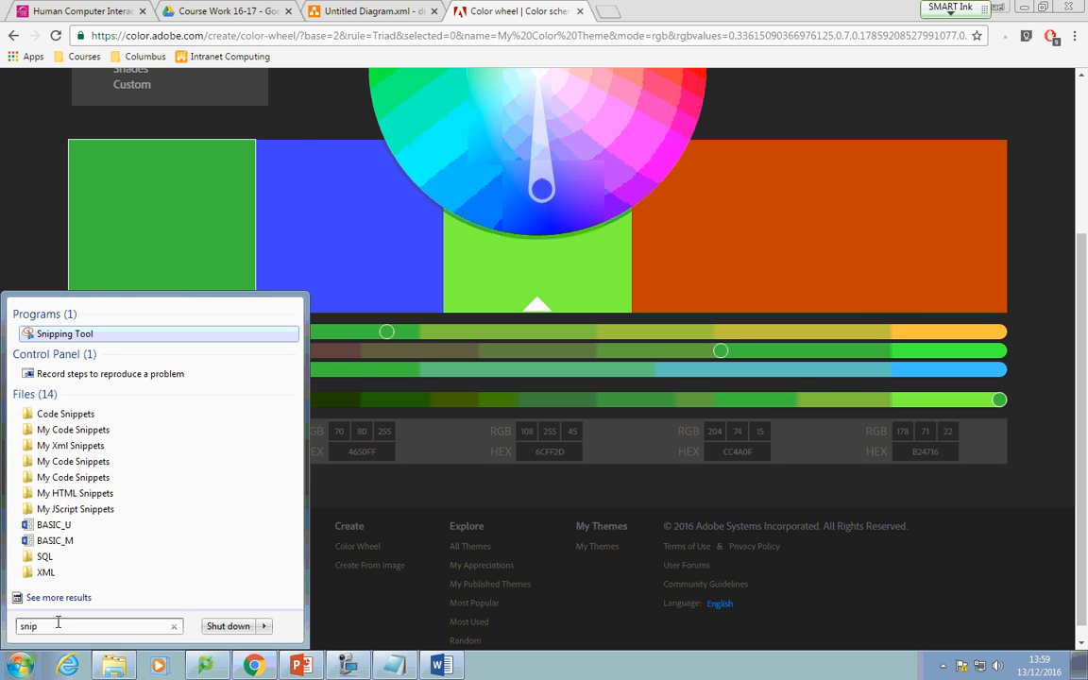
pyautogui.click(85, 335)
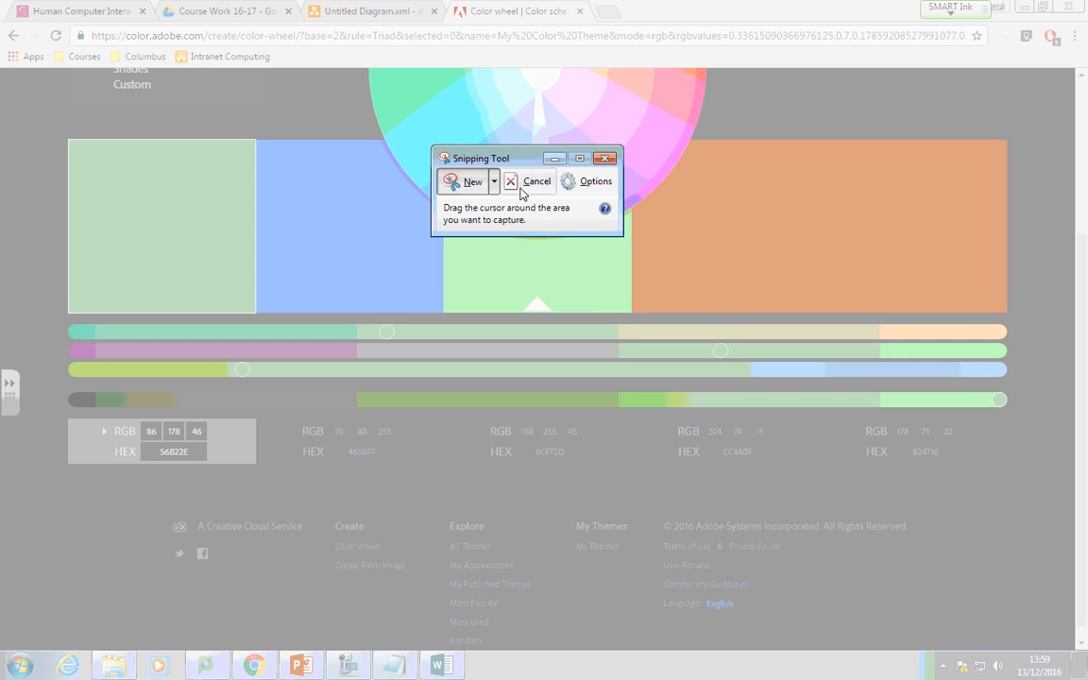
pyautogui.click(456, 184)
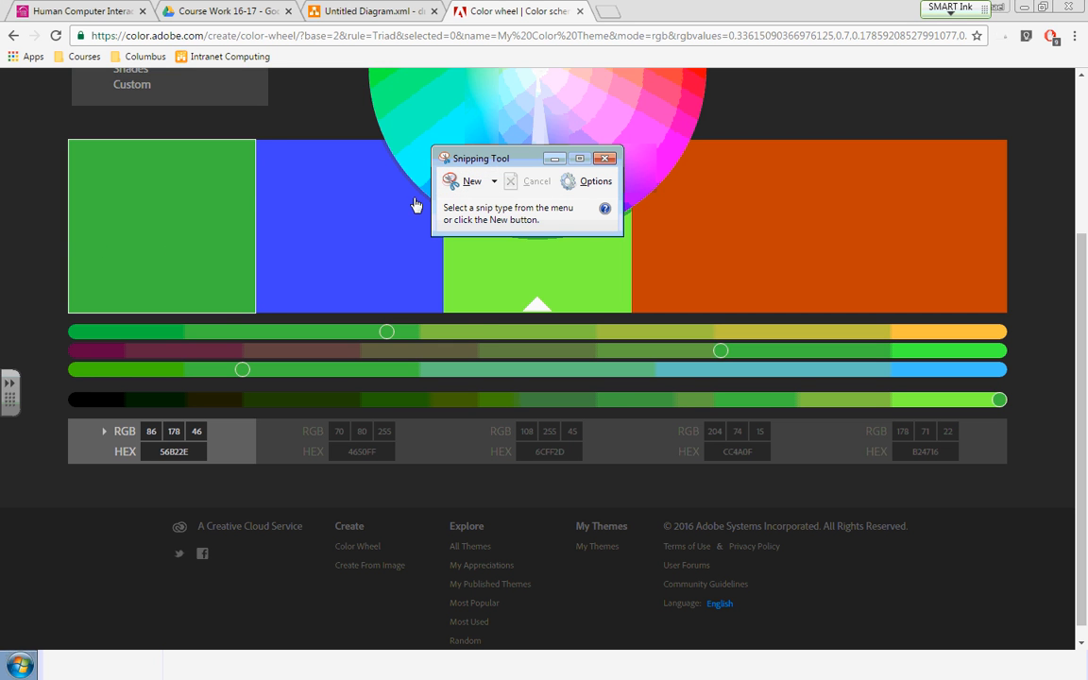
pyautogui.click(450, 181)
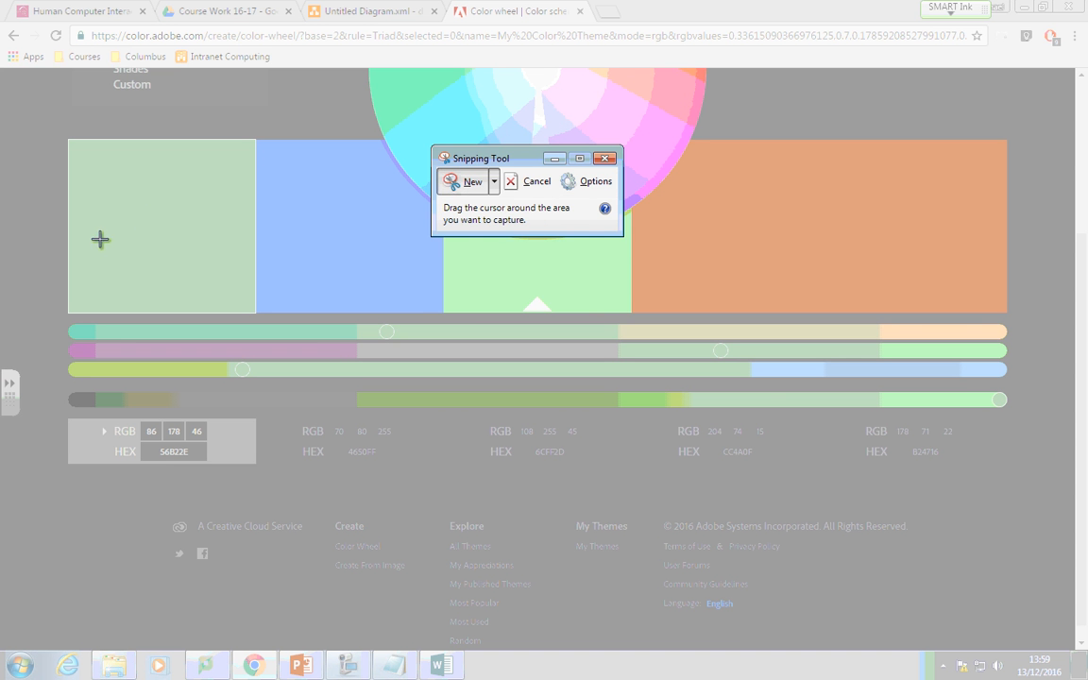
pyautogui.moveTo(101, 239); pyautogui.dragTo(931, 279)
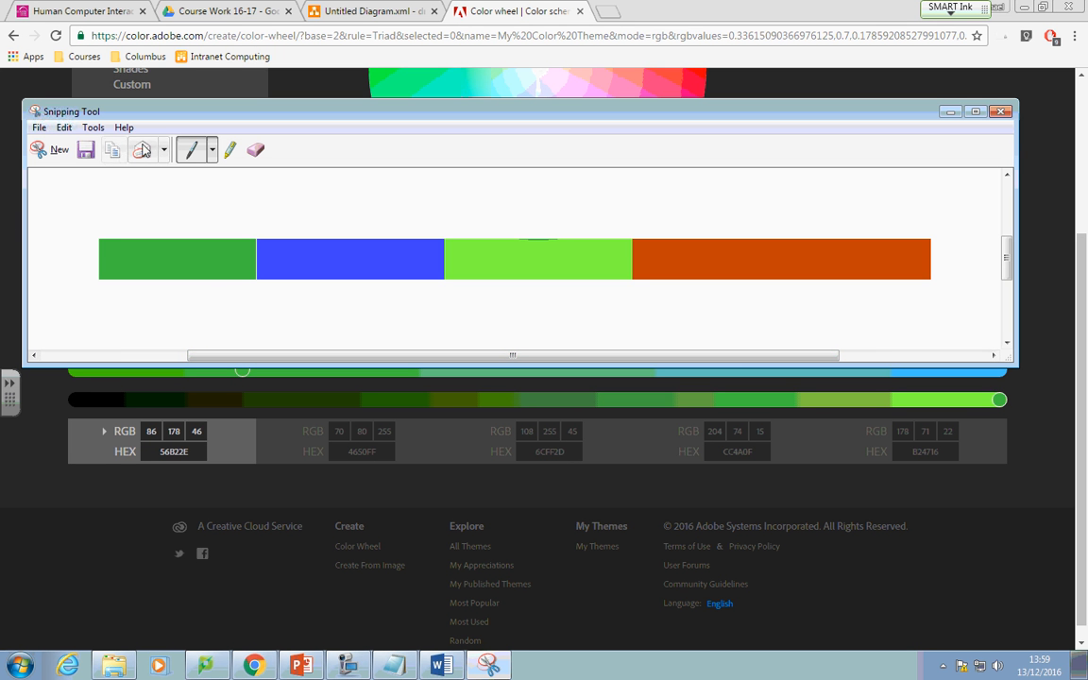
pyautogui.click(112, 151)
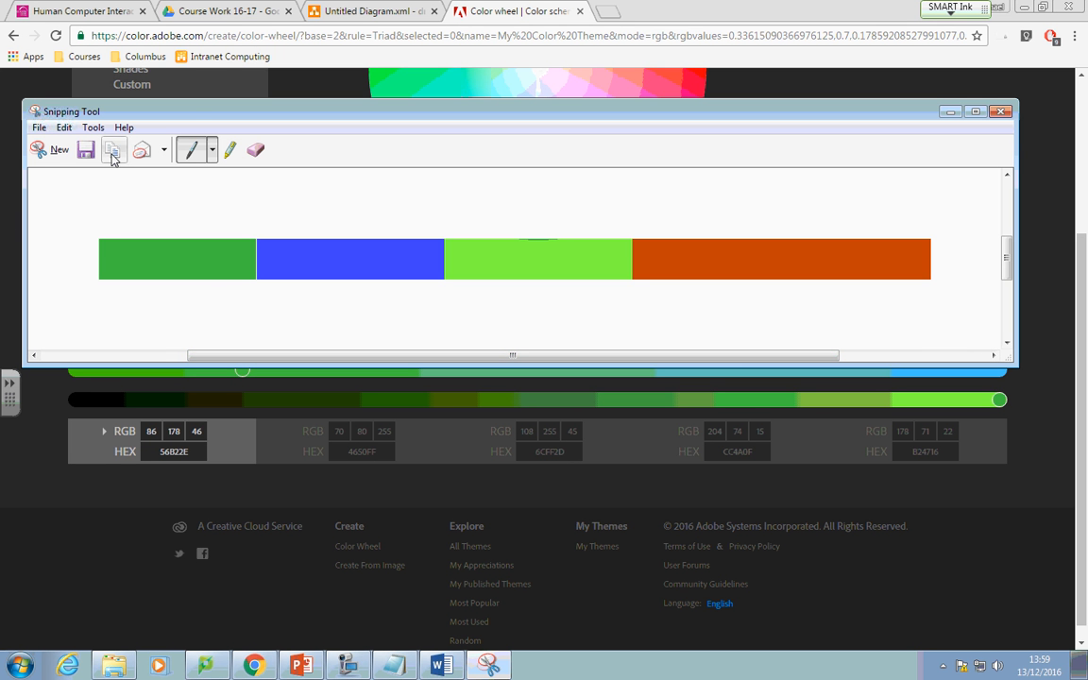
# - Switch to the draw.io diagram and try to paste the copied colour strip into the empty page area
pyautogui.click(363, 15)
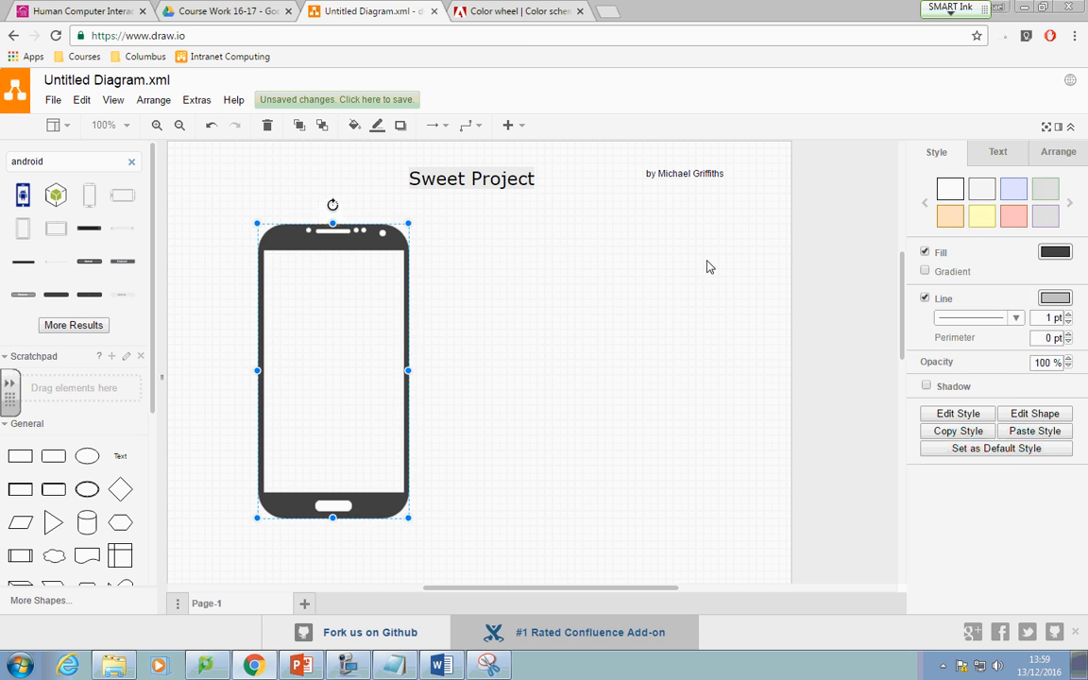
pyautogui.rightClick(583, 249)
pyautogui.rightClick(525, 256)
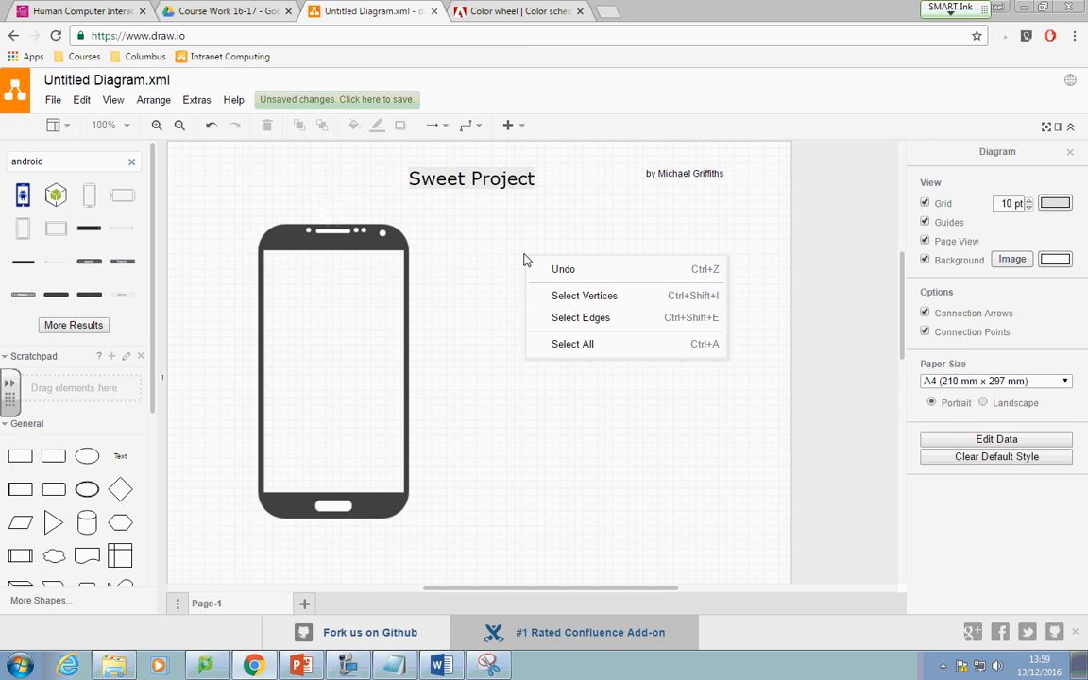
pyautogui.click(81, 100)
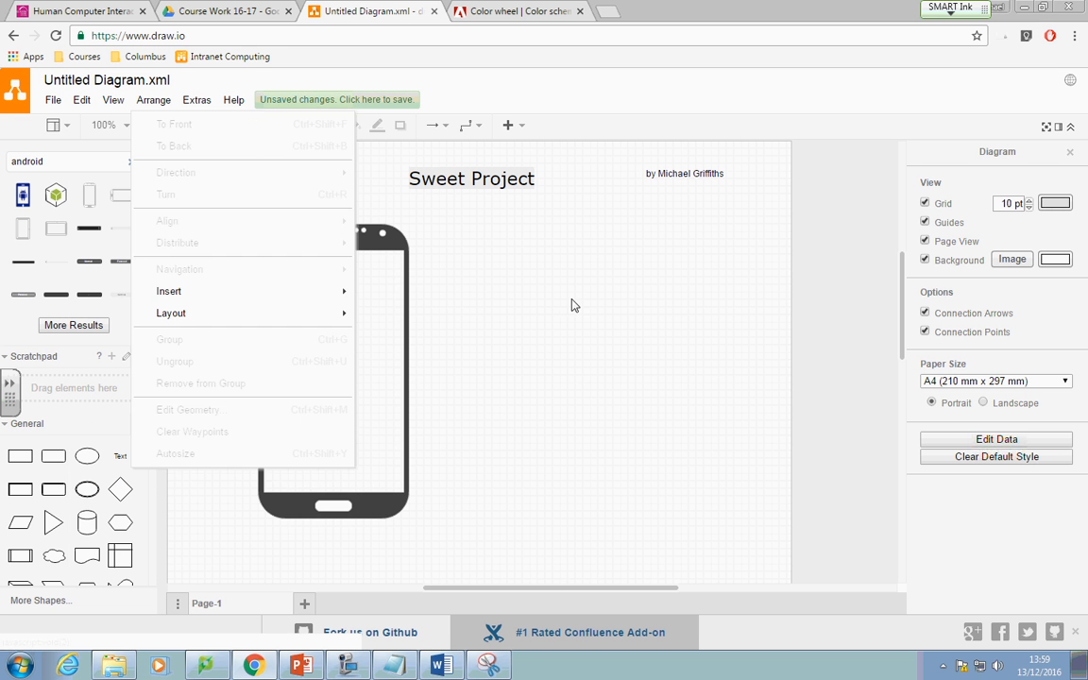
pyautogui.click(539, 285)
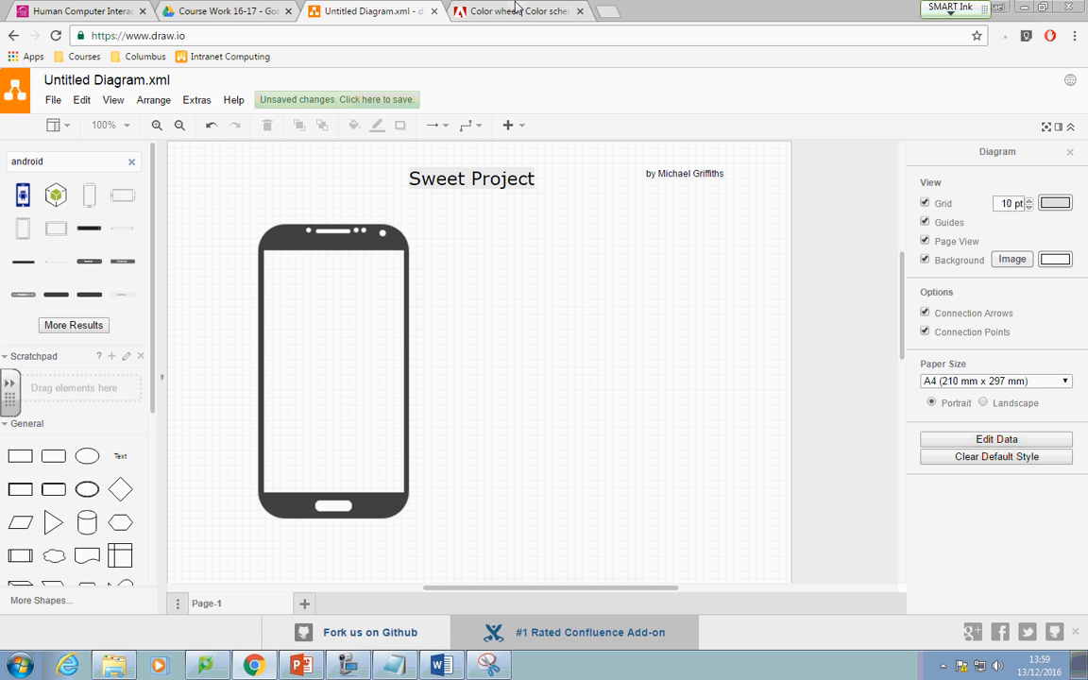
# - Return to Snipping Tool and start saving the snip as a PNG file named "sweet colour scheme"
pyautogui.click(490, 666)
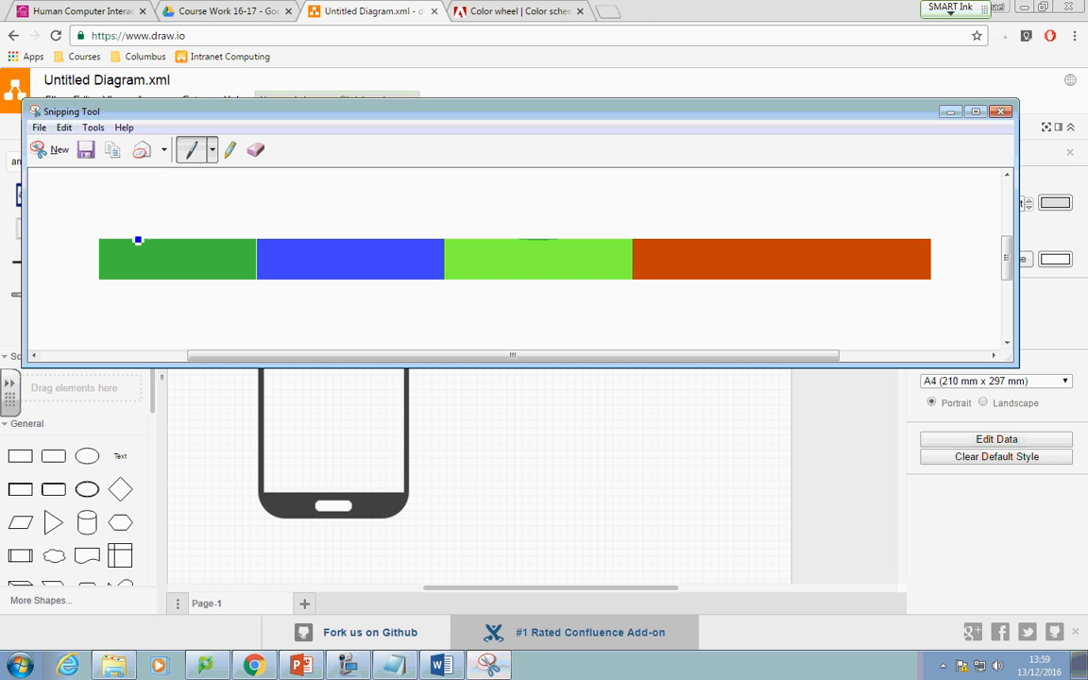
pyautogui.click(39, 126)
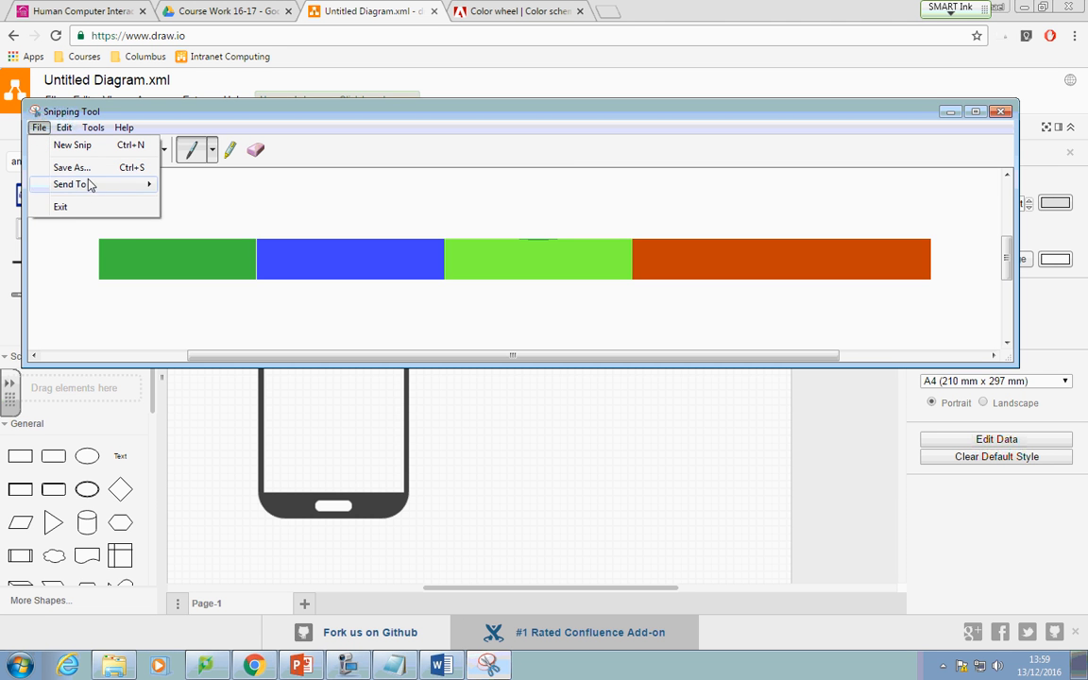
pyautogui.click(76, 167)
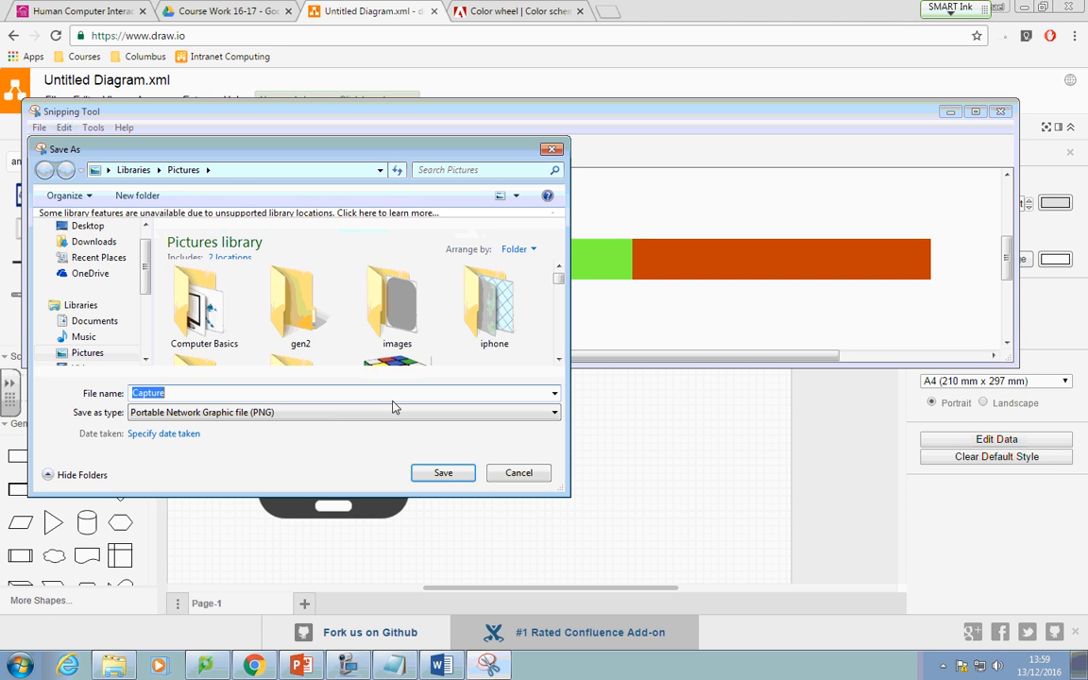
pyautogui.write('sweet colour scheme')
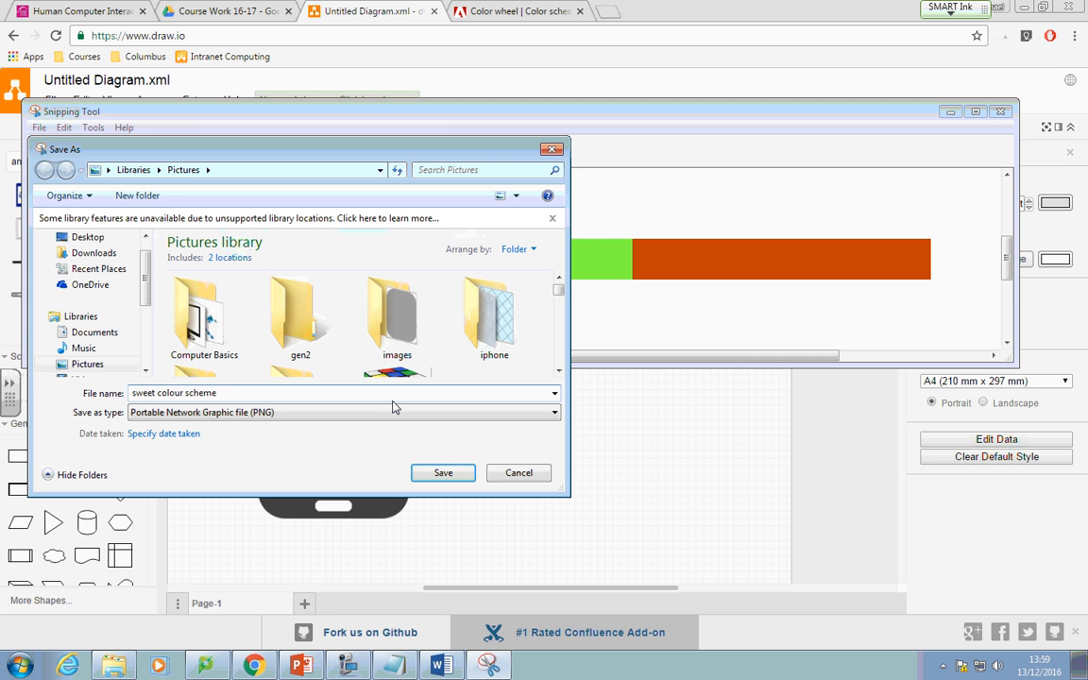
# - Save the PNG within Courses > HNC Courses > Human Computer Interaction on the personal network drive, and return to the draw.io diagram
pyautogui.scroll(-3, 121, 312)
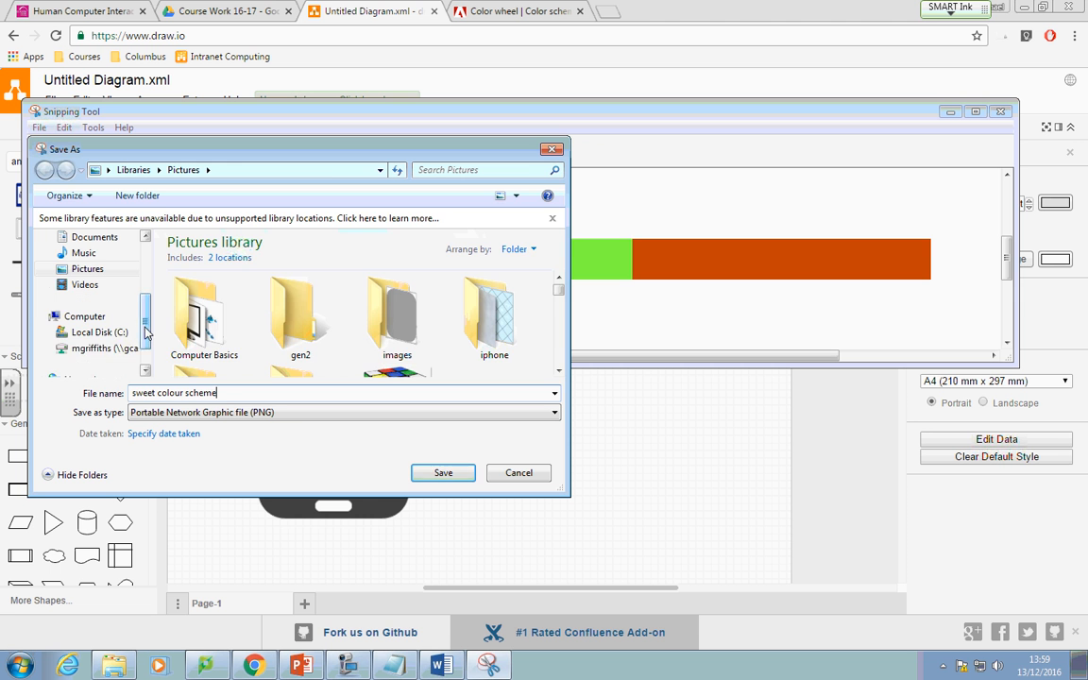
pyautogui.click(112, 357)
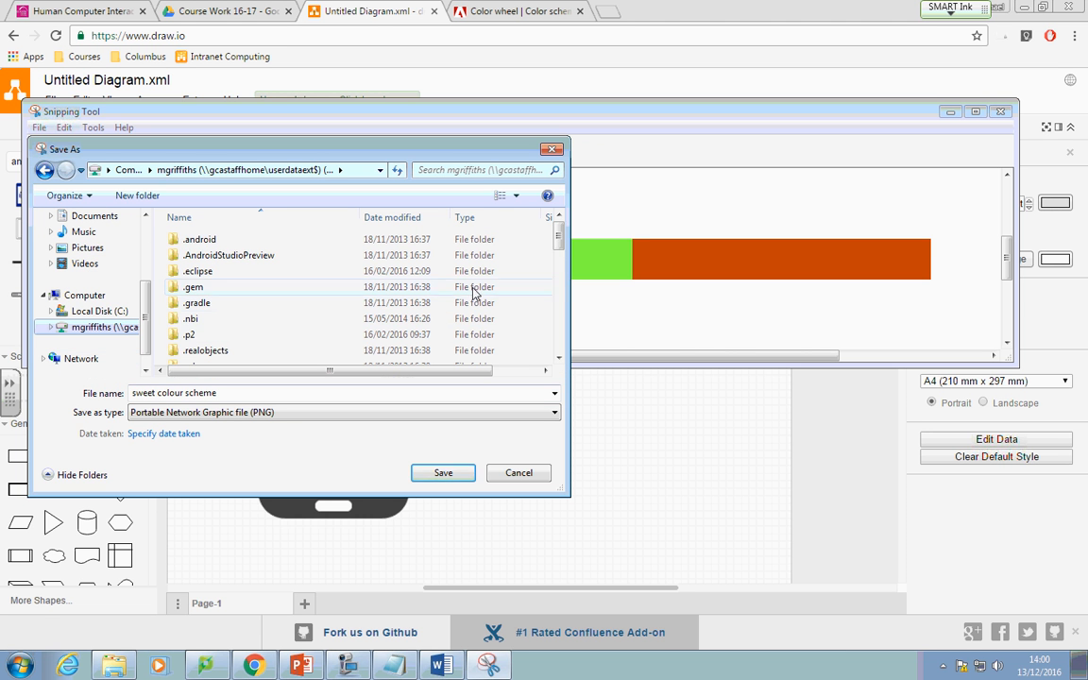
pyautogui.scroll(-3, 558, 240)
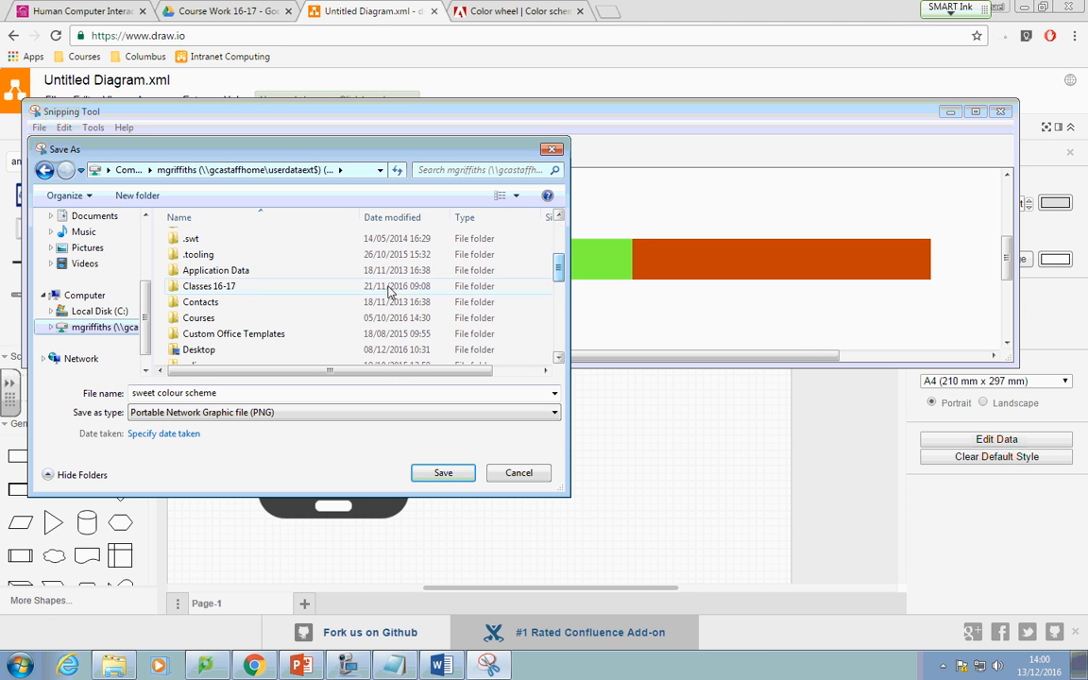
pyautogui.doubleClick(194, 319)
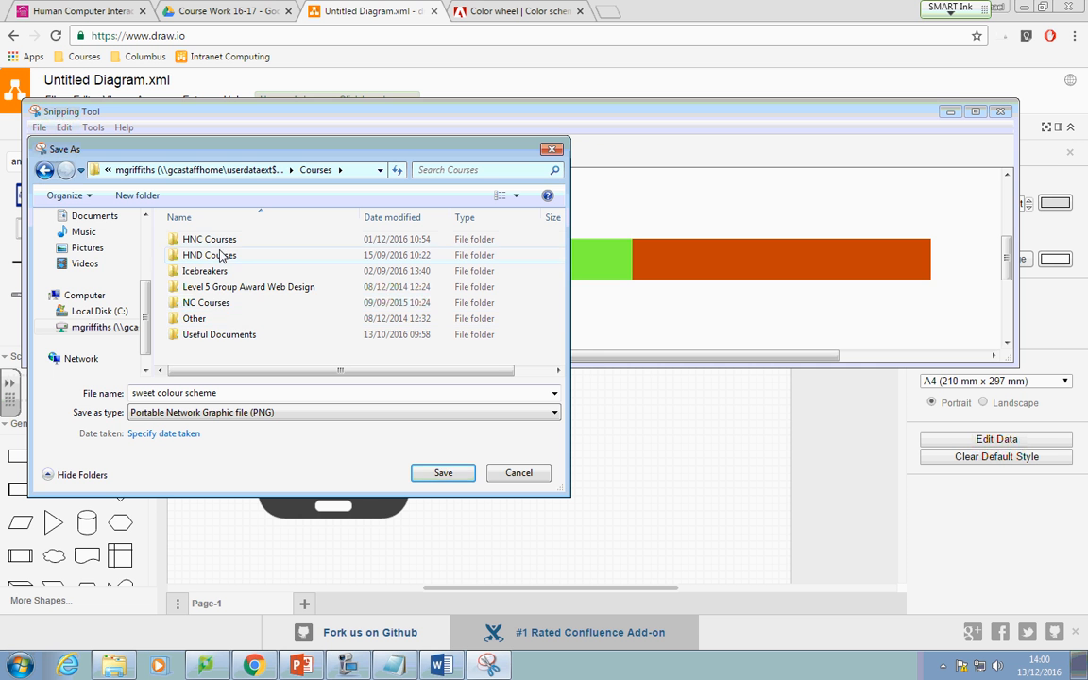
pyautogui.doubleClick(201, 238)
pyautogui.scroll(-1, 229, 264)
pyautogui.doubleClick(241, 323)
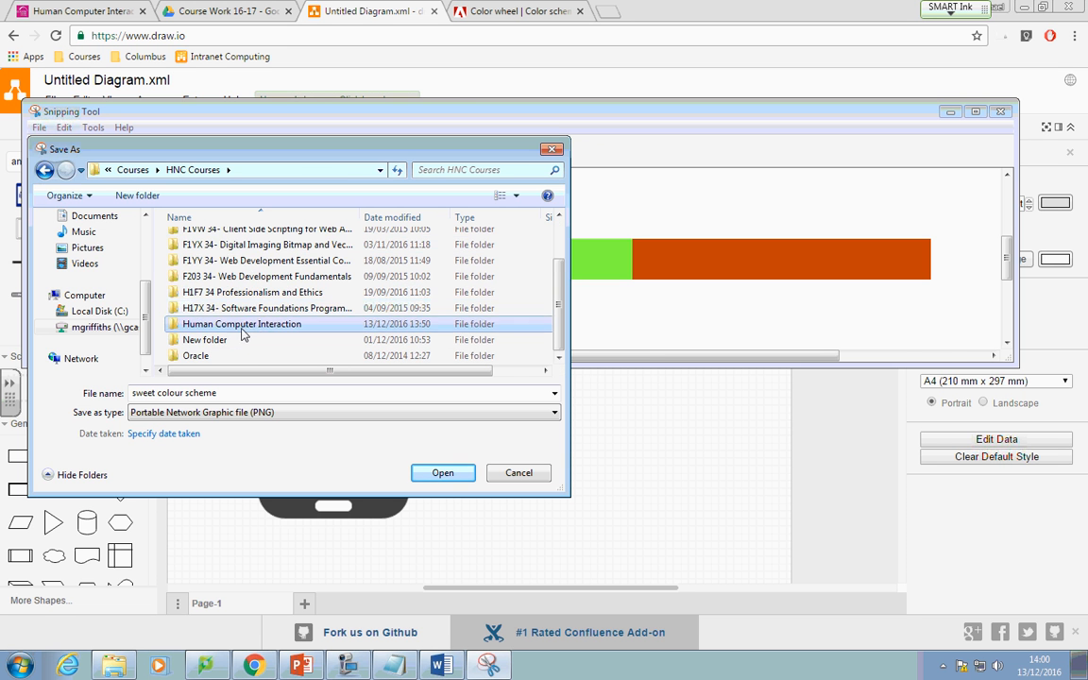
pyautogui.click(234, 261)
pyautogui.doubleClick(233, 262)
pyautogui.click(443, 473)
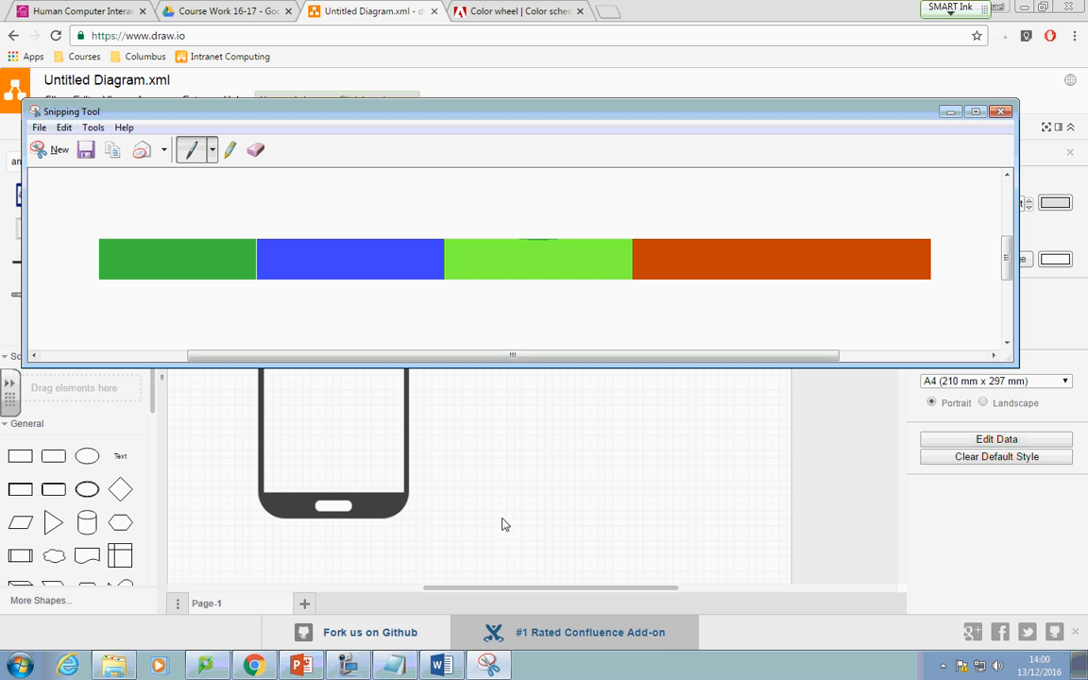
pyautogui.click(253, 667)
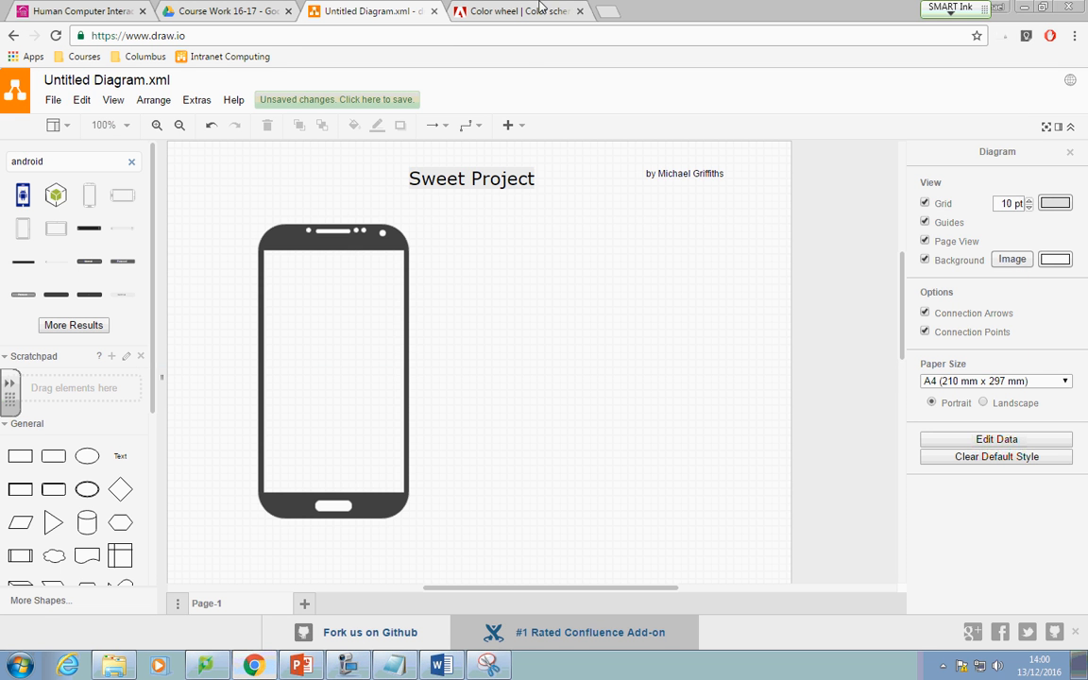
# - Copy the first swatch's hex code 56B22E from the Adobe Color page and paste it beside the phone in the draw.io diagram
pyautogui.click(492, 11)
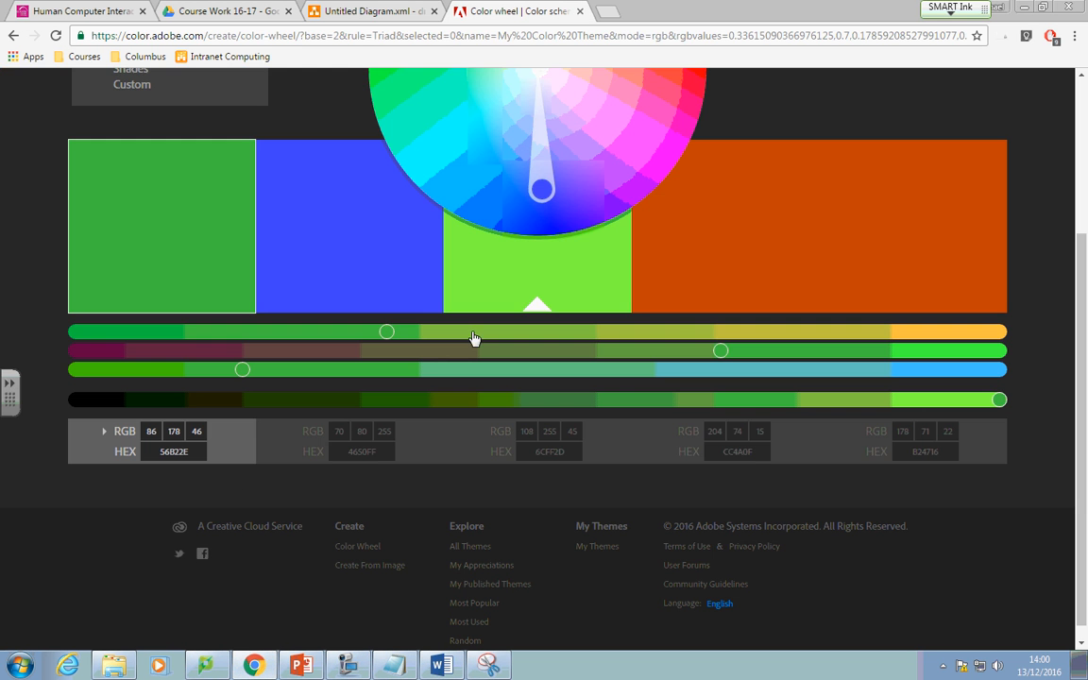
pyautogui.click(160, 454)
pyautogui.click(352, 11)
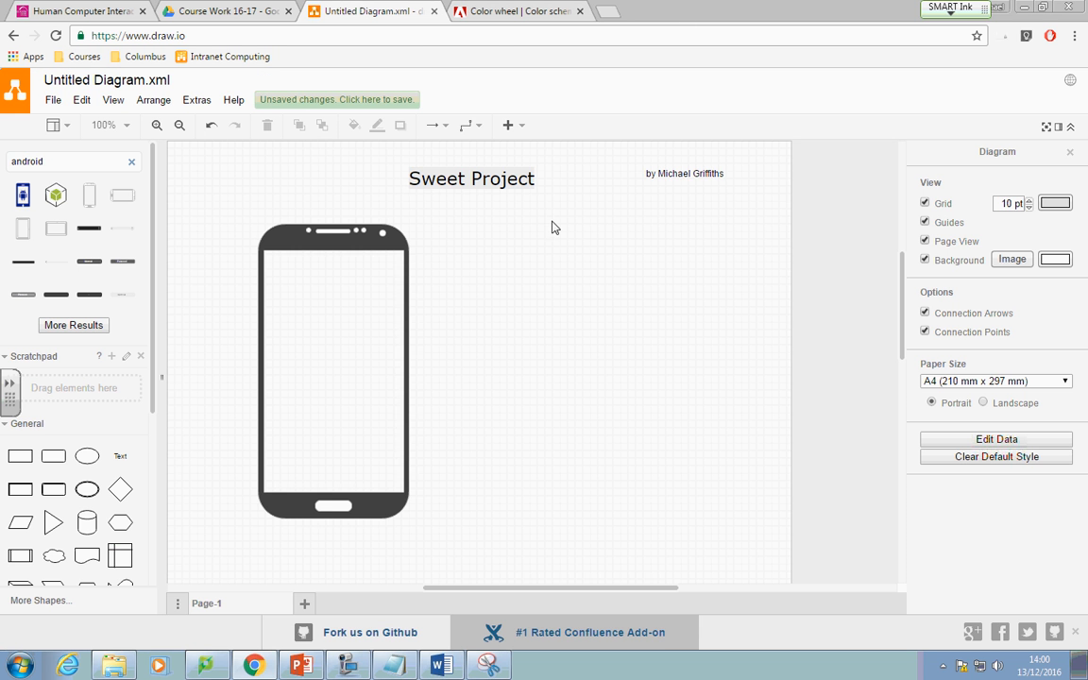
pyautogui.rightClick(554, 227)
pyautogui.click(554, 278)
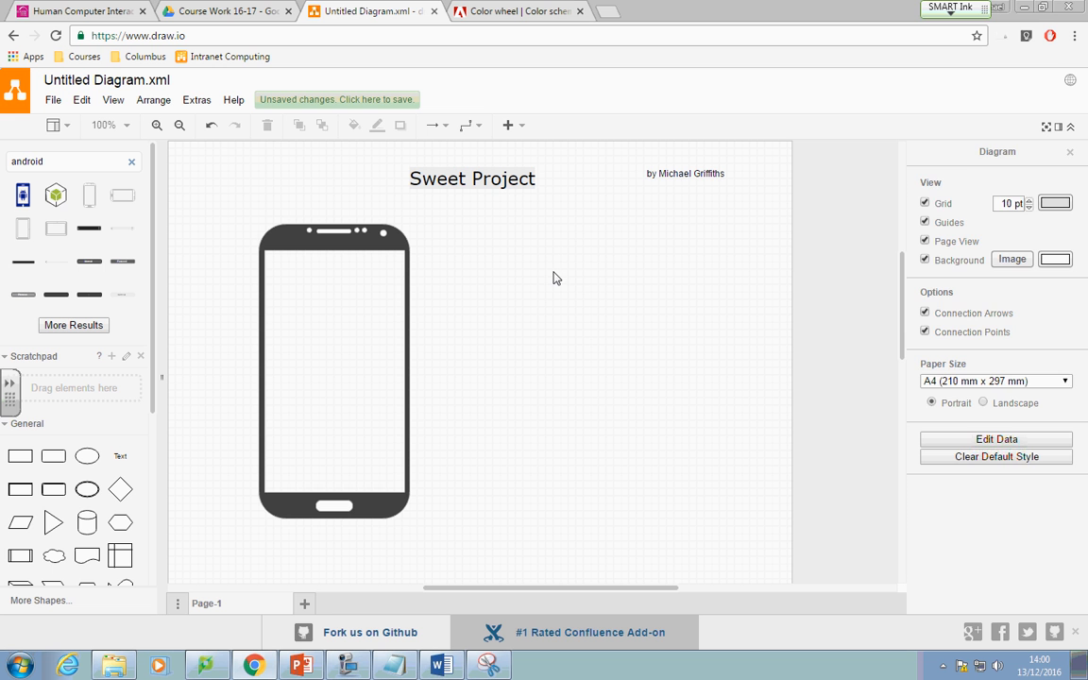
pyautogui.write('56B22E')
pyautogui.click(519, 310)
# - Copy the second swatch's hex code 4650FF from Adobe Color, paste it into the diagram and place it beneath 56B22E
pyautogui.click(526, 10)
pyautogui.click(357, 452)
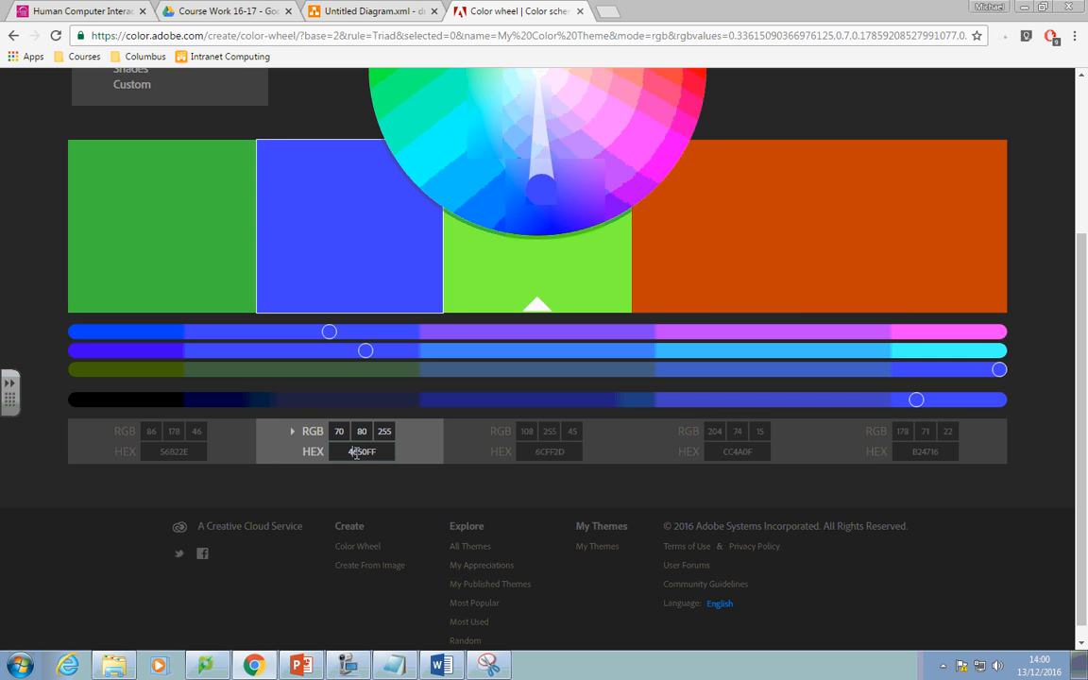
pyautogui.click(409, 17)
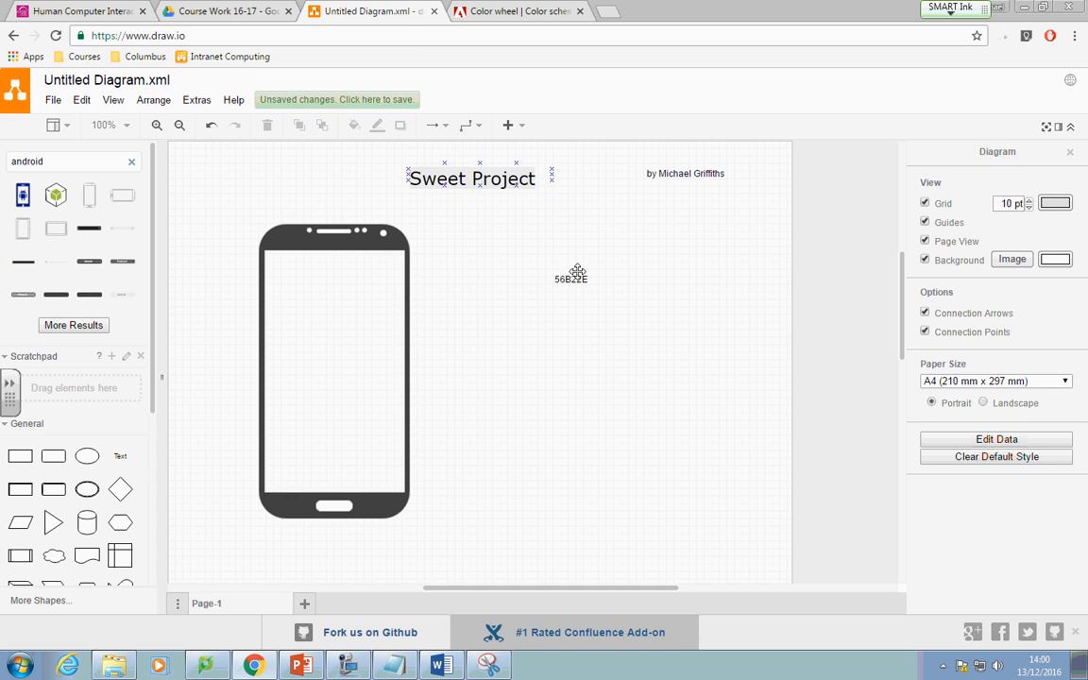
pyautogui.write('4650FF')
pyautogui.moveTo(620, 351); pyautogui.dragTo(564, 292)
# - Copy the third swatch's hex code 6CFF2D from Adobe Color, paste it into the diagram and place it beneath 4650FF
pyautogui.click(470, 11)
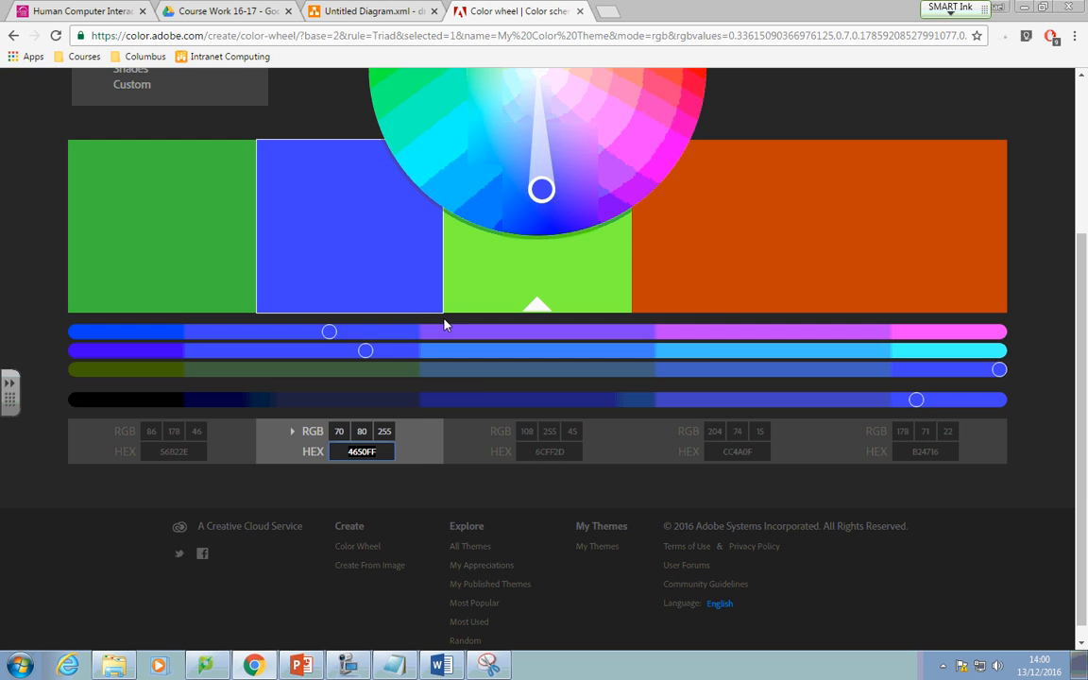
pyautogui.click(554, 452)
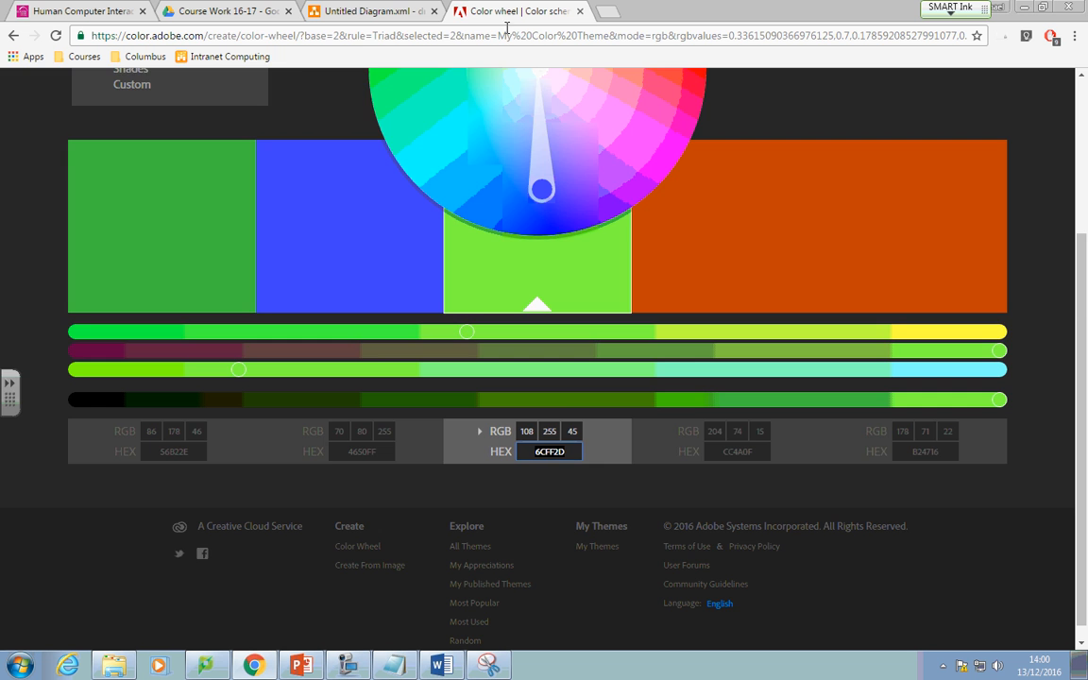
pyautogui.click(368, 12)
pyautogui.write('6CFF2D')
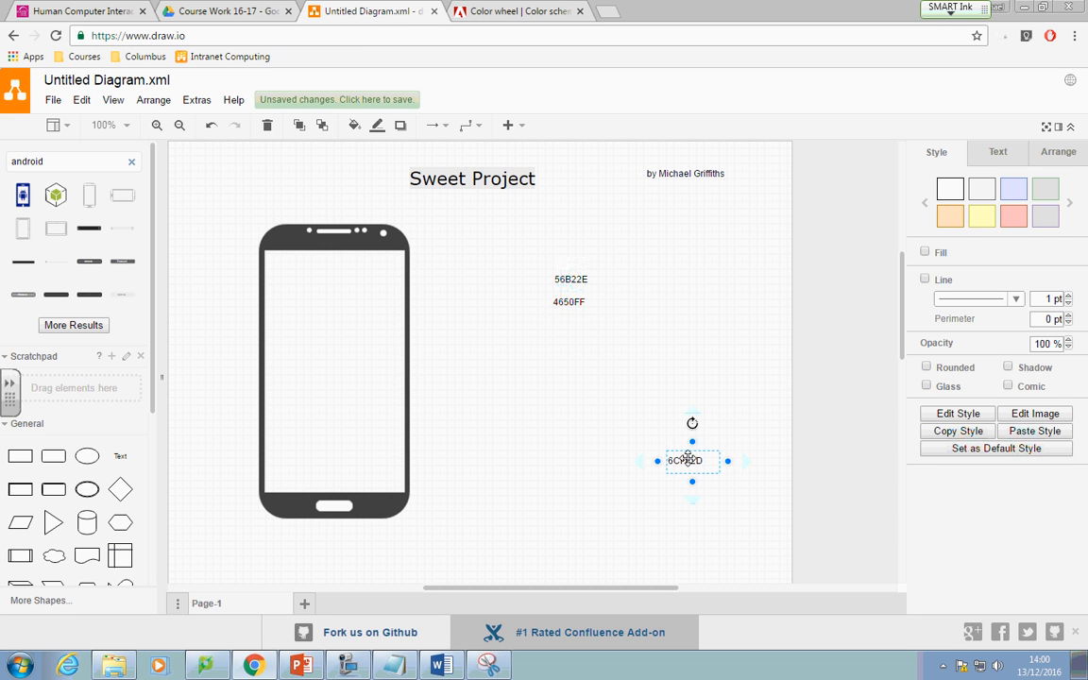
pyautogui.moveTo(688, 459); pyautogui.dragTo(568, 340)
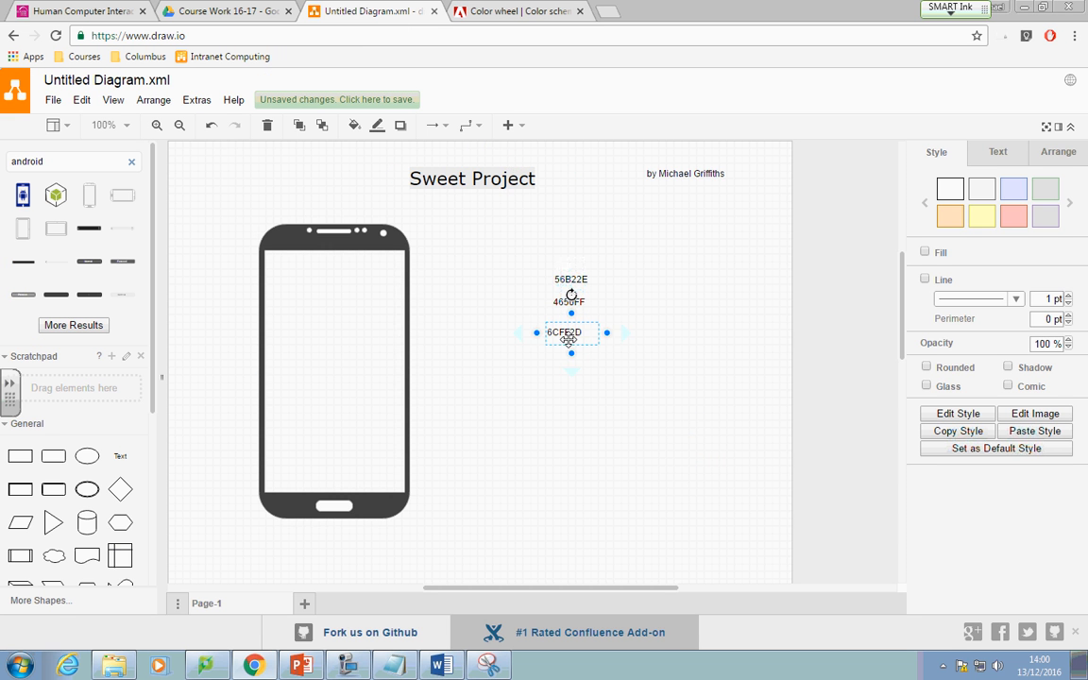
# - Copy the fourth swatch's hex code CC4A0F from Adobe Color, paste it into the diagram and place it beneath 6CFF2D
pyautogui.click(491, 8)
pyautogui.click(737, 451)
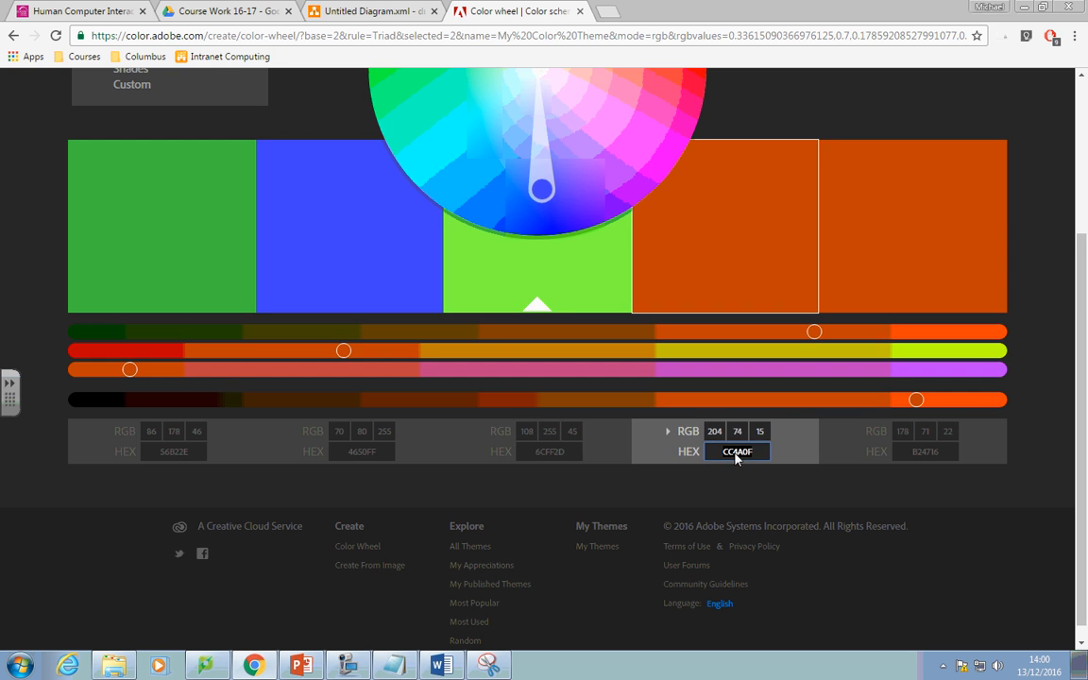
pyautogui.click(392, 11)
pyautogui.write('CC4A0F')
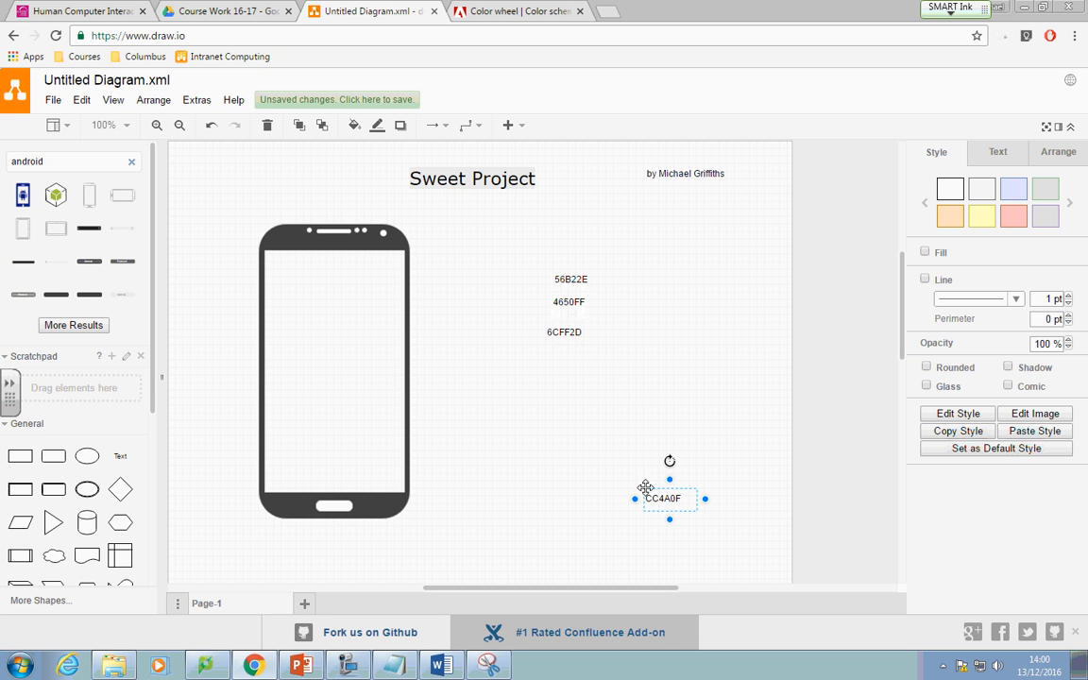
pyautogui.moveTo(669, 496); pyautogui.dragTo(570, 353)
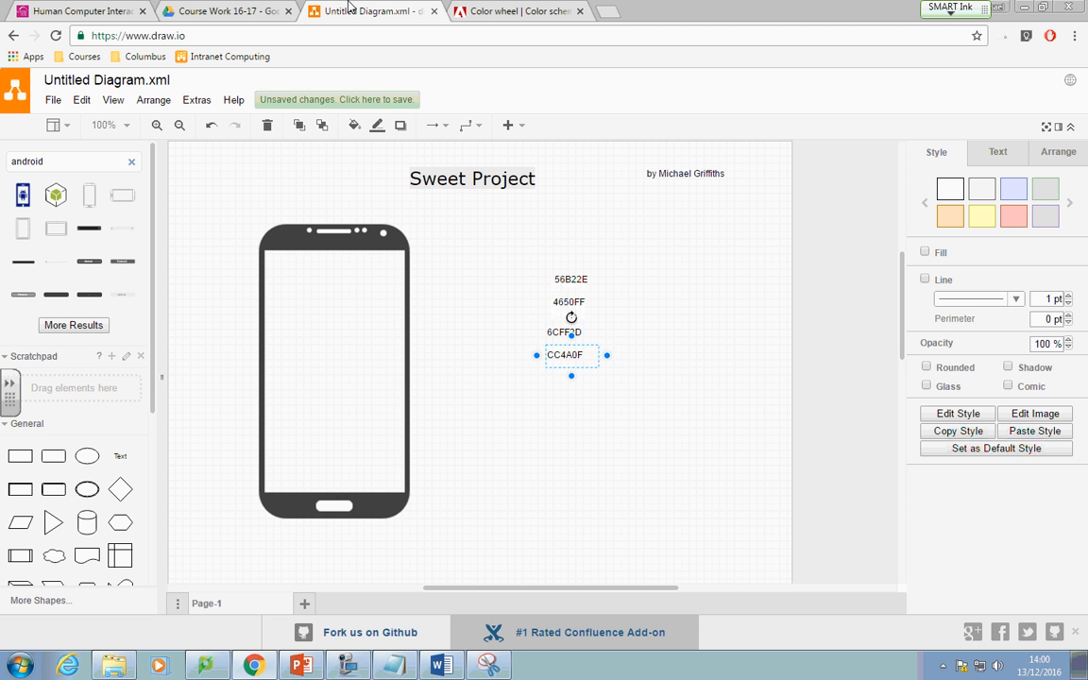
# - Copy the fifth swatch's hex code B24716 from Adobe Color, paste it into the diagram and place it beneath CC4A0F
pyautogui.click(518, 11)
pyautogui.click(916, 452)
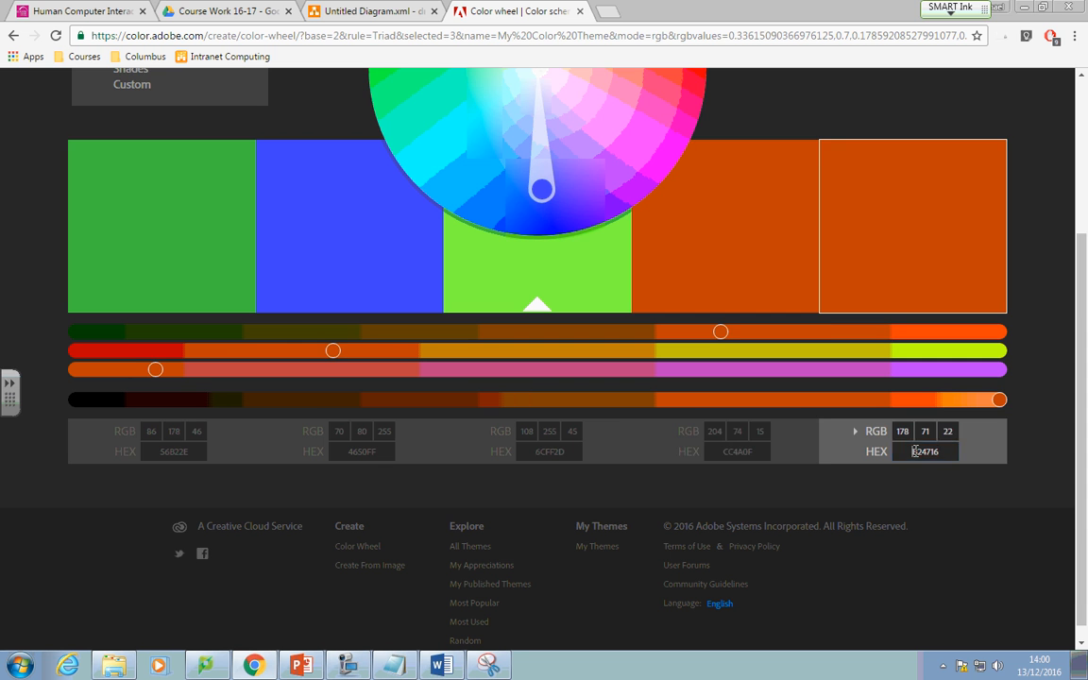
pyautogui.click(384, 18)
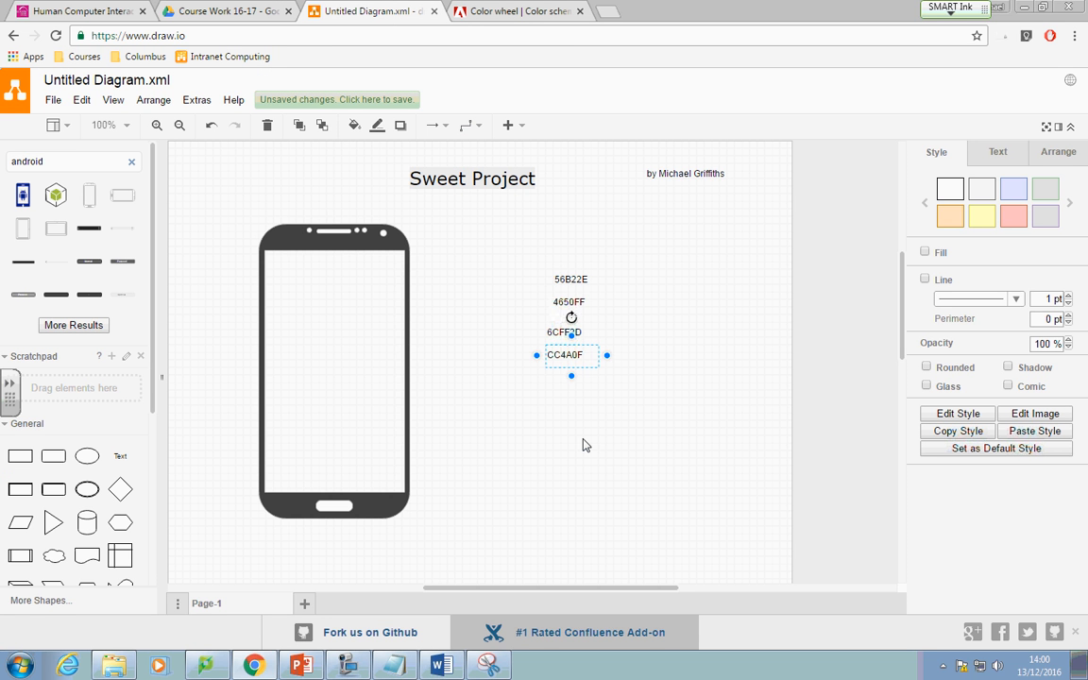
pyautogui.write('B24716')
pyautogui.moveTo(609, 452); pyautogui.dragTo(580, 392)
pyautogui.moveTo(660, 524); pyautogui.dragTo(526, 260)
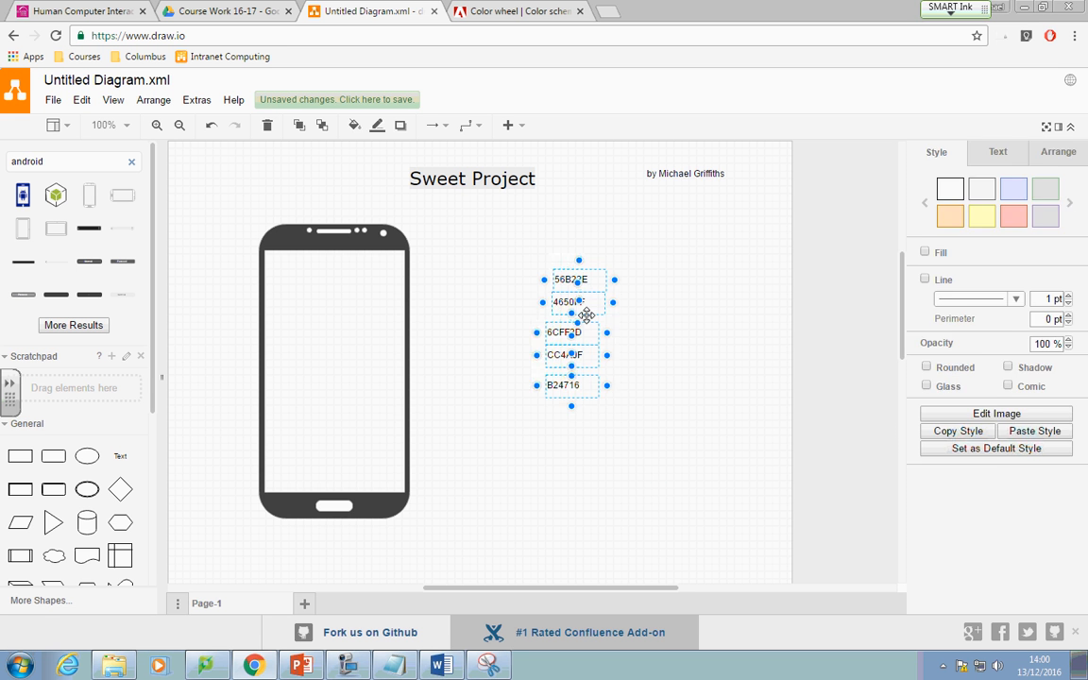
pyautogui.rightClick(585, 316)
pyautogui.click(620, 281)
# - Reposition the 4650FF label so that it lines up beneath the 56B22E label
pyautogui.click(578, 297)
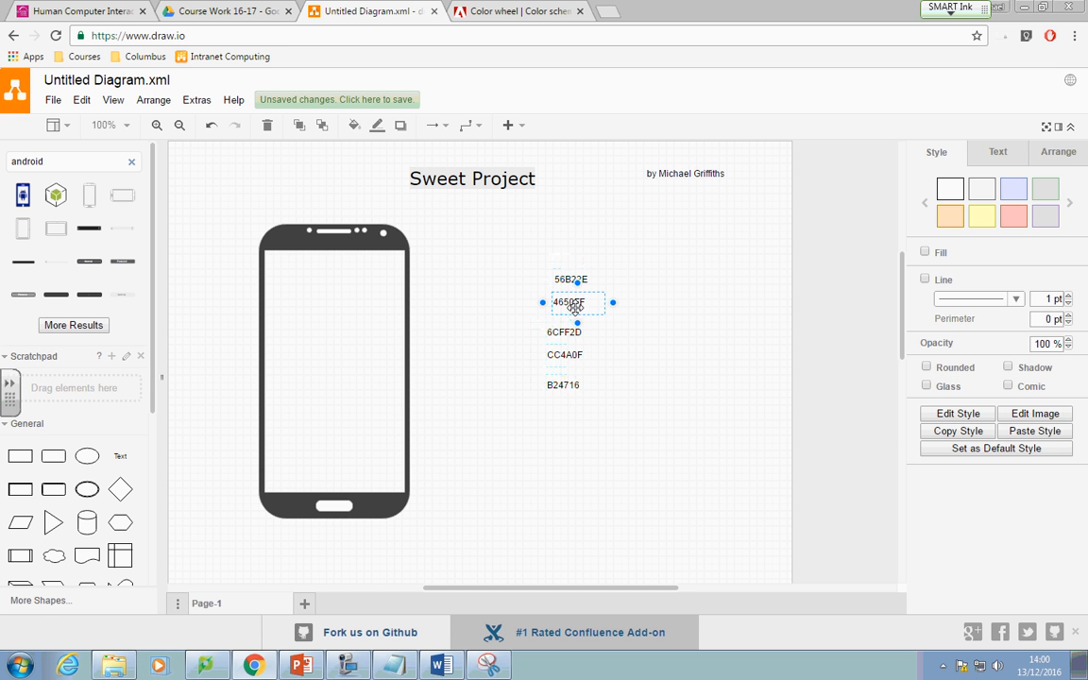
pyautogui.moveTo(575, 309); pyautogui.dragTo(591, 355)
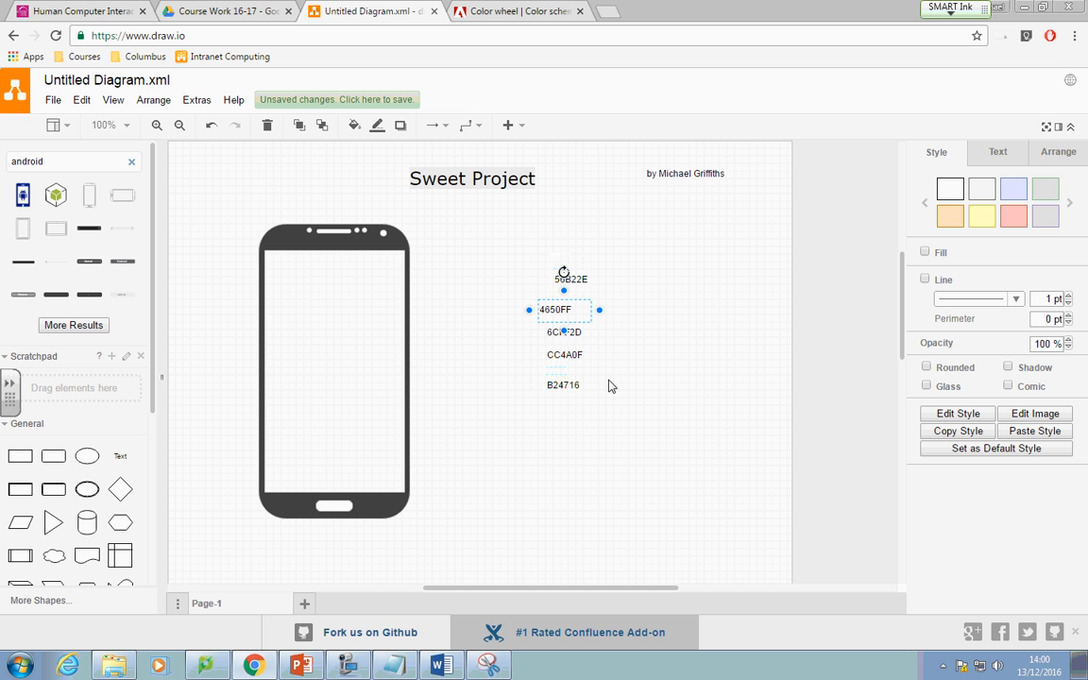
pyautogui.click(561, 348)
pyautogui.click(576, 402)
pyautogui.click(571, 387)
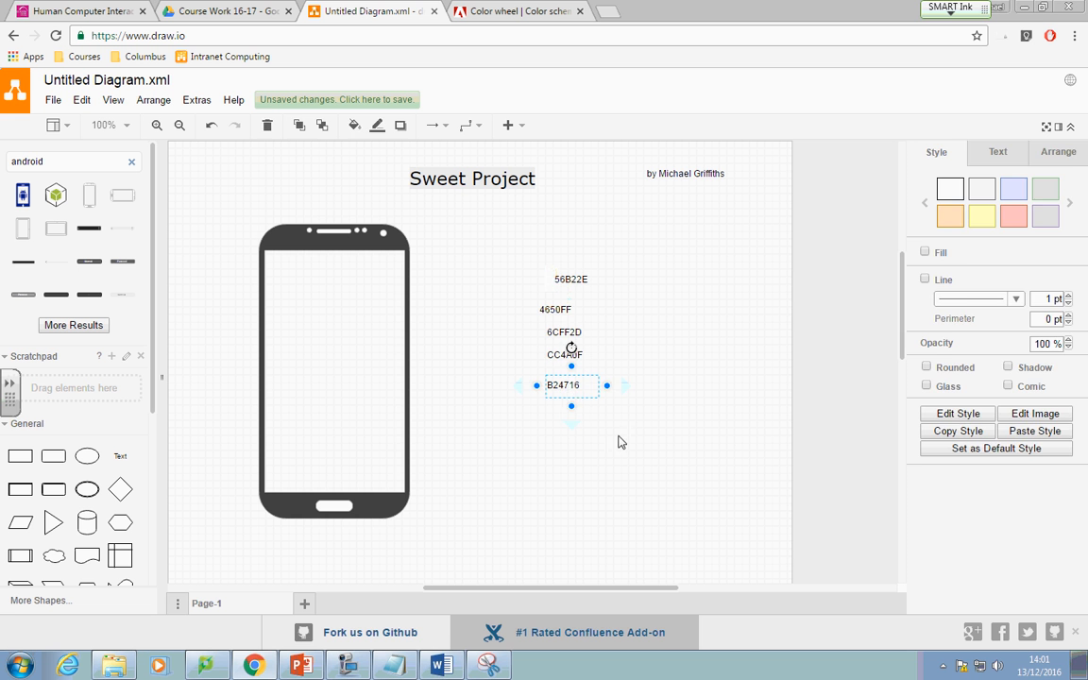
pyautogui.click(582, 395)
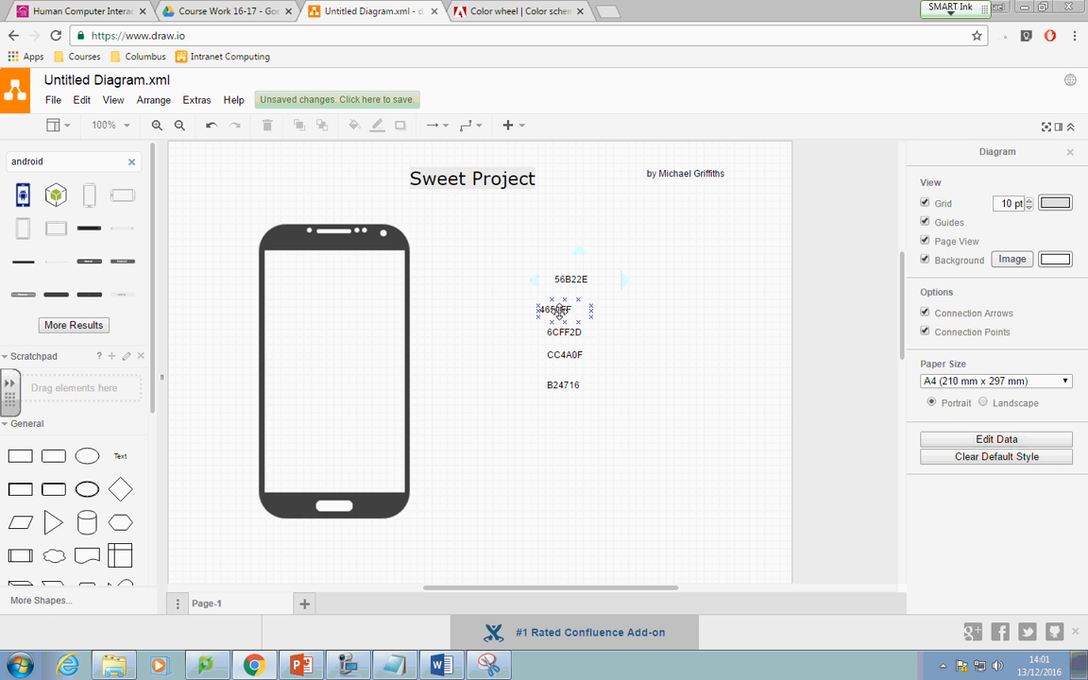
pyautogui.moveTo(557, 312); pyautogui.dragTo(573, 310)
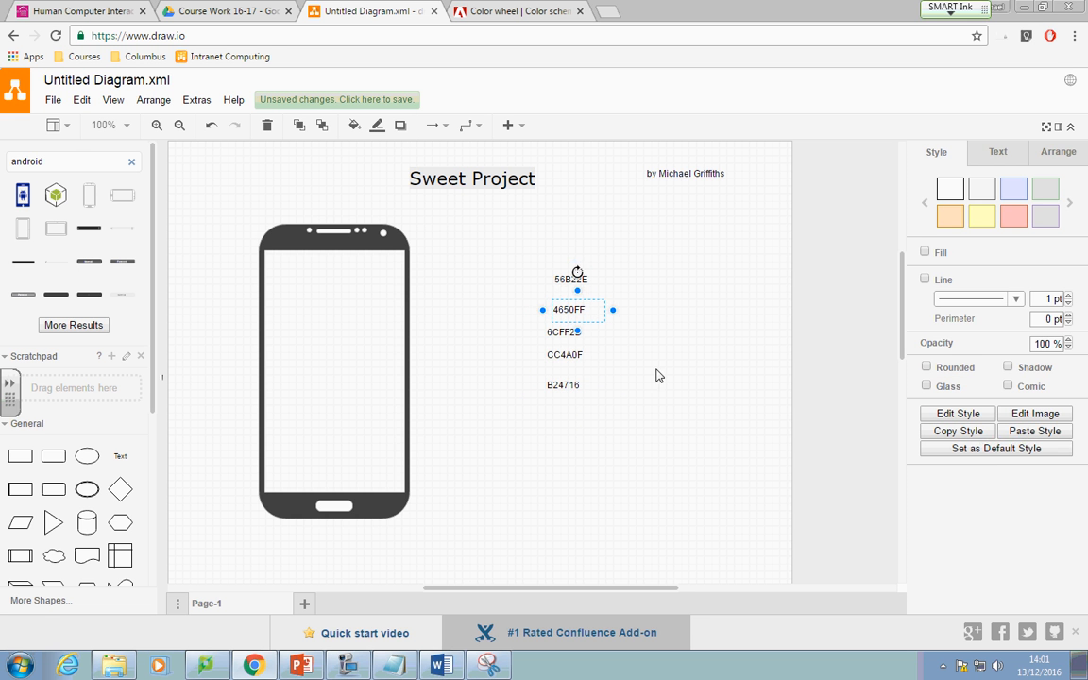
pyautogui.click(656, 374)
pyautogui.click(574, 315)
# - Line up the 6CFF2D, CC4A0F and B24716 labels with the codes above and bring B24716 closer to CC4A0F
pyautogui.click(565, 333)
pyautogui.moveTo(583, 333); pyautogui.dragTo(587, 333)
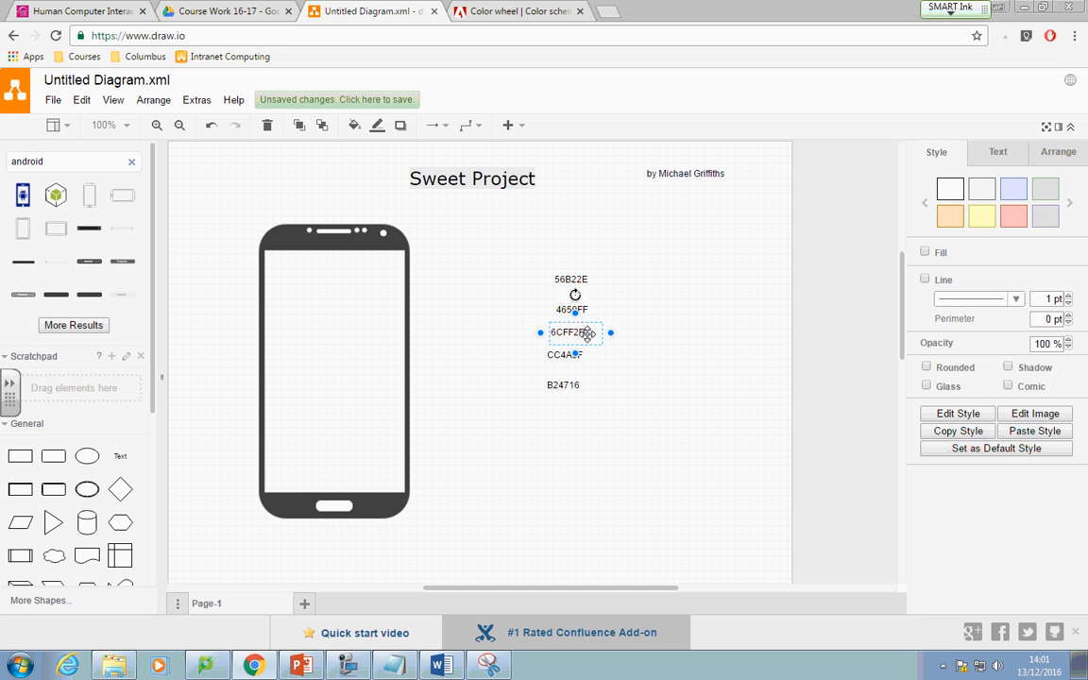
pyautogui.click(608, 417)
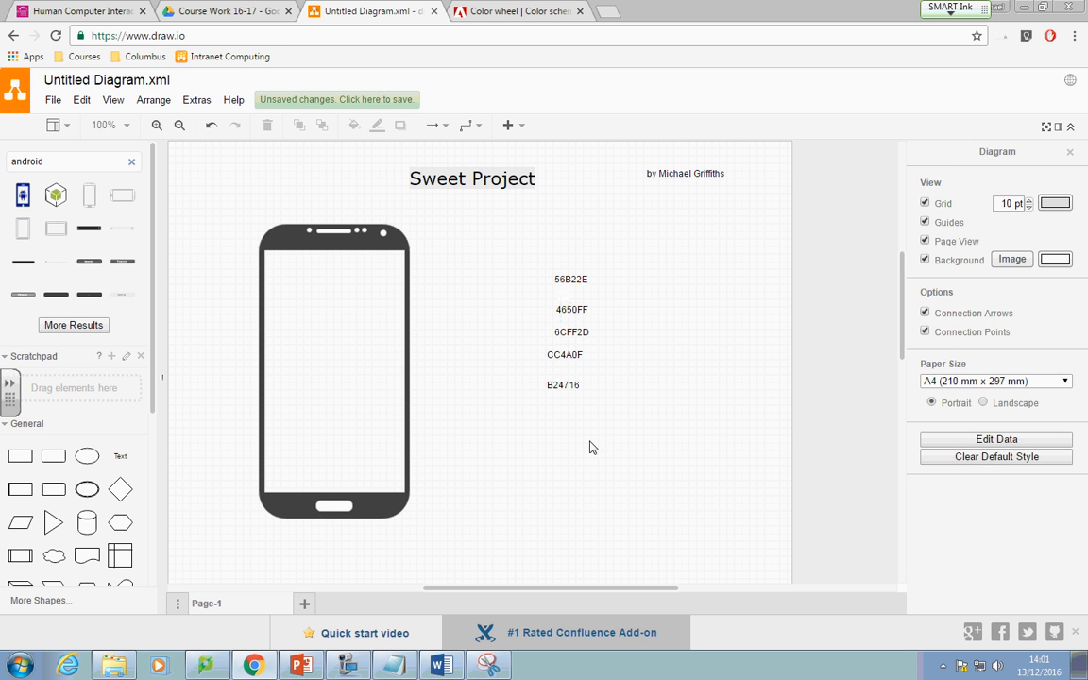
pyautogui.moveTo(571, 367); pyautogui.dragTo(598, 358)
pyautogui.click(580, 447)
pyautogui.click(580, 390)
pyautogui.click(600, 421)
pyautogui.click(585, 355)
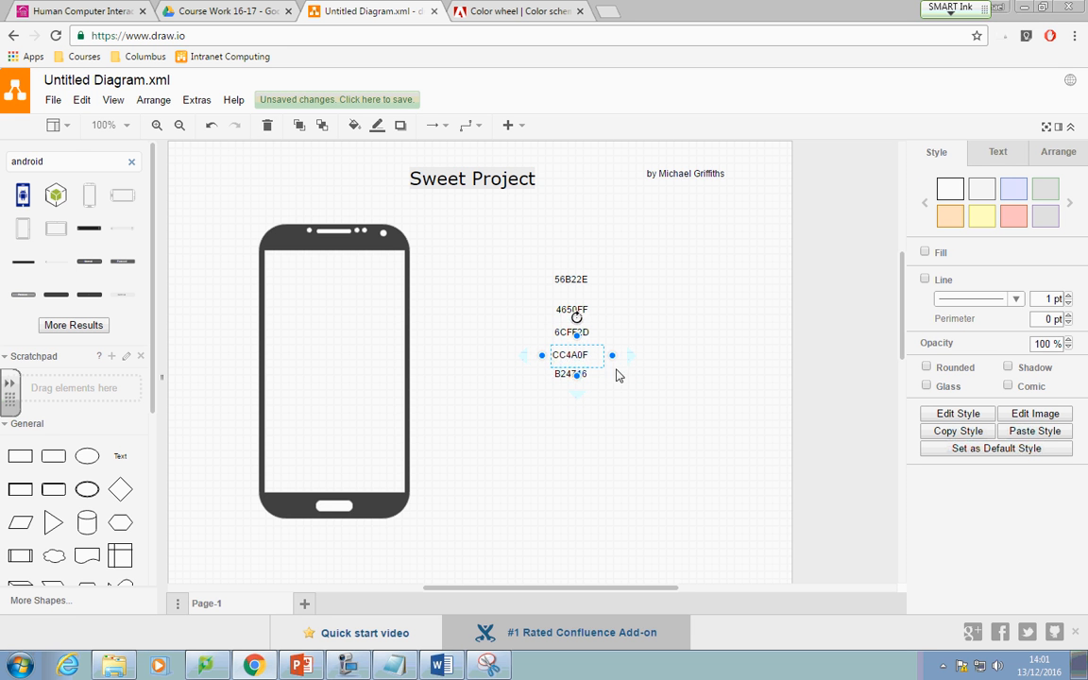
# - Even out the column spacing by shifting 6CFF2D and 4650FF slightly down and moving 56B22E down towards them
pyautogui.click(567, 331)
pyautogui.click(573, 309)
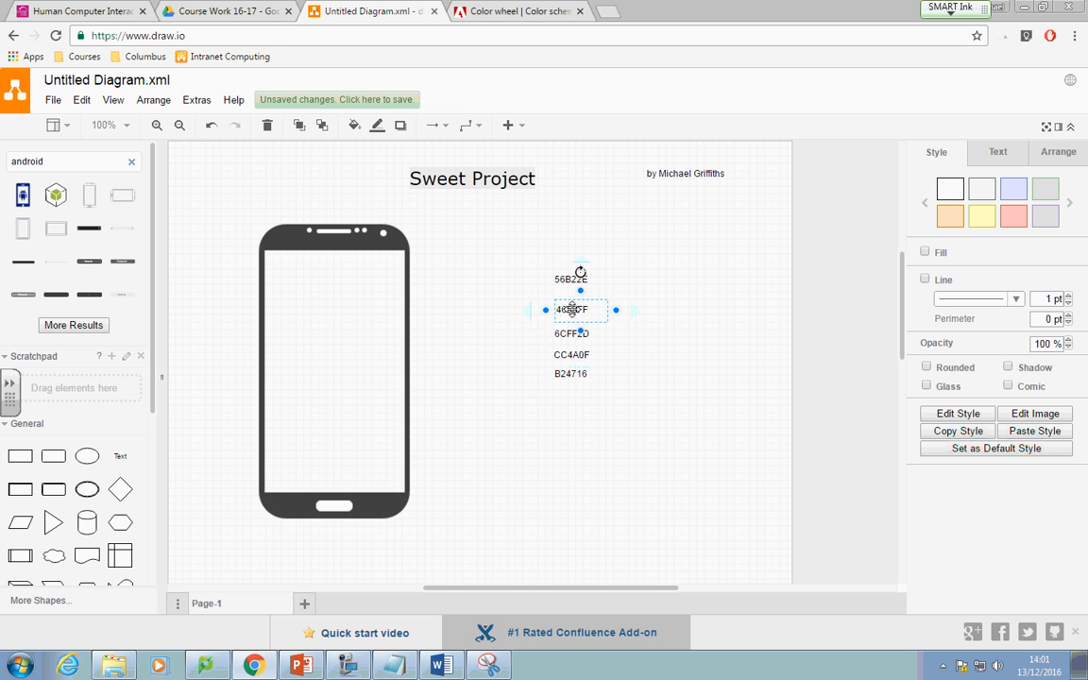
pyautogui.press('Down')
pyautogui.press('Down')
pyautogui.press('Down')
pyautogui.press('Down')
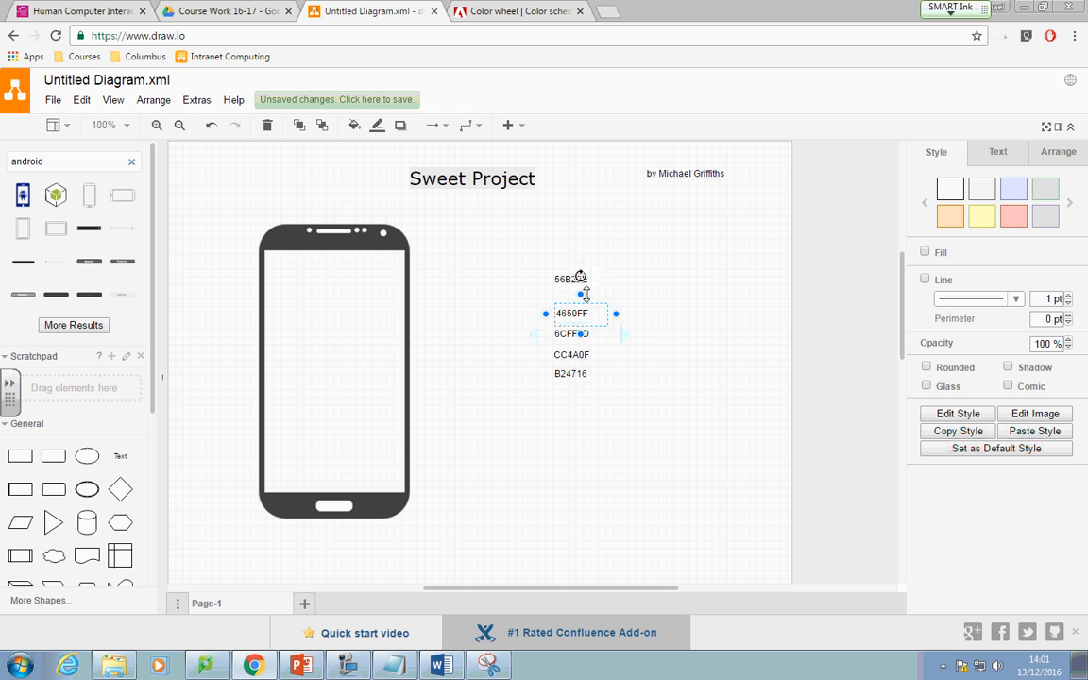
pyautogui.click(573, 279)
pyautogui.moveTo(572, 280); pyautogui.dragTo(568, 293)
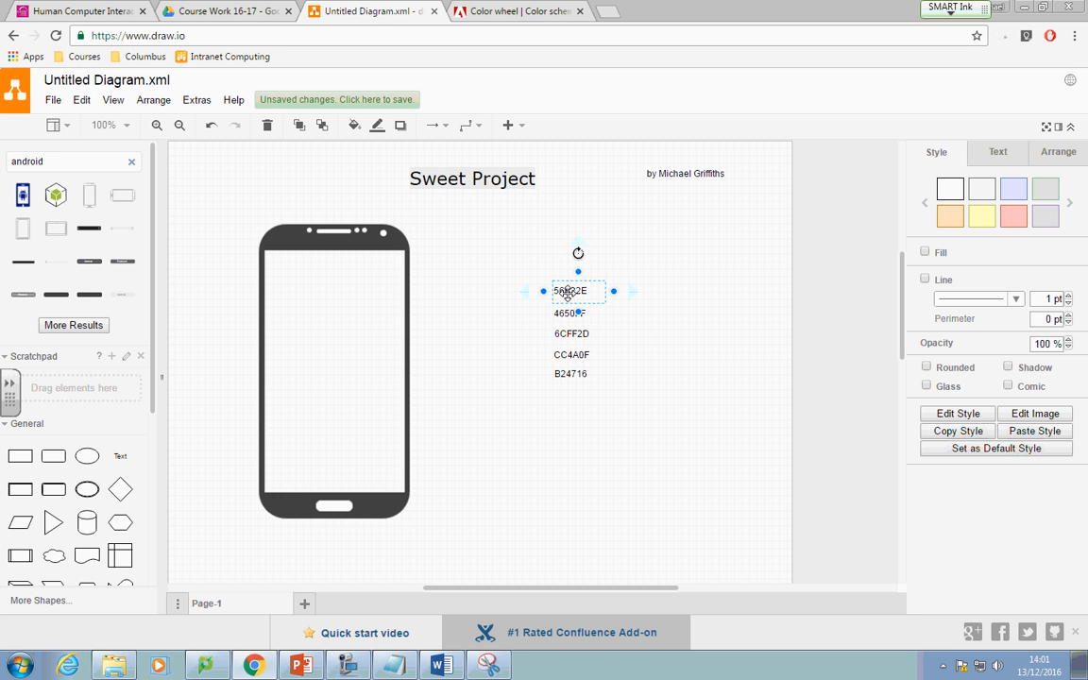
# - Move all five hex code labels together beneath the byline and add the heading "Hex Codes" above them
pyautogui.click(572, 374)
pyautogui.moveTo(644, 389); pyautogui.dragTo(706, 260)
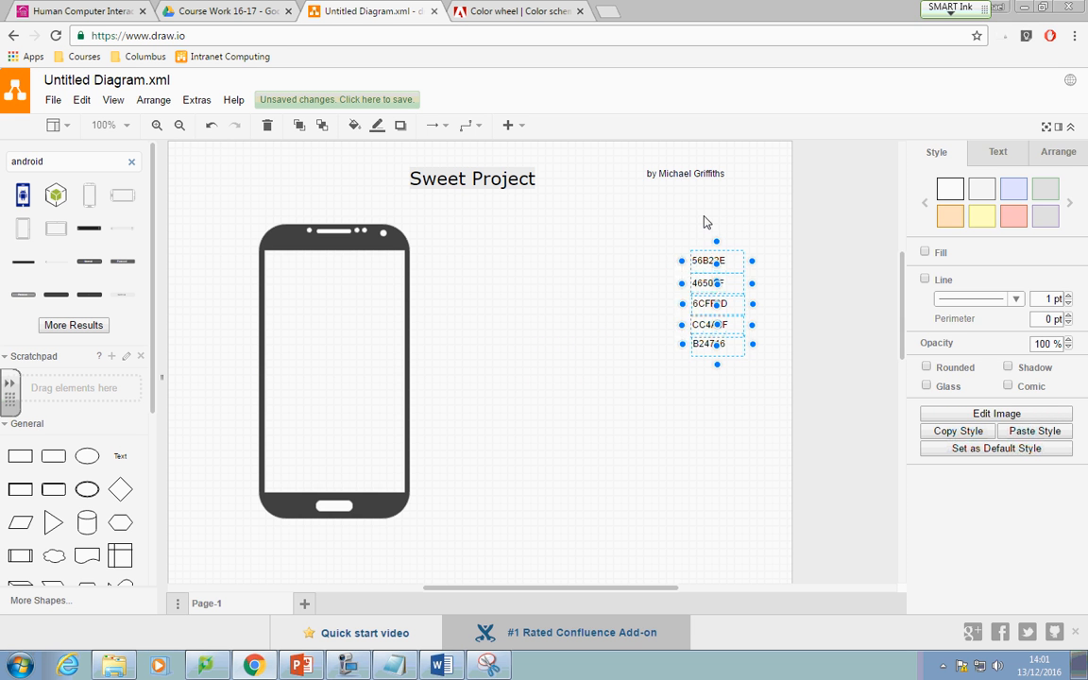
pyautogui.doubleClick(704, 217)
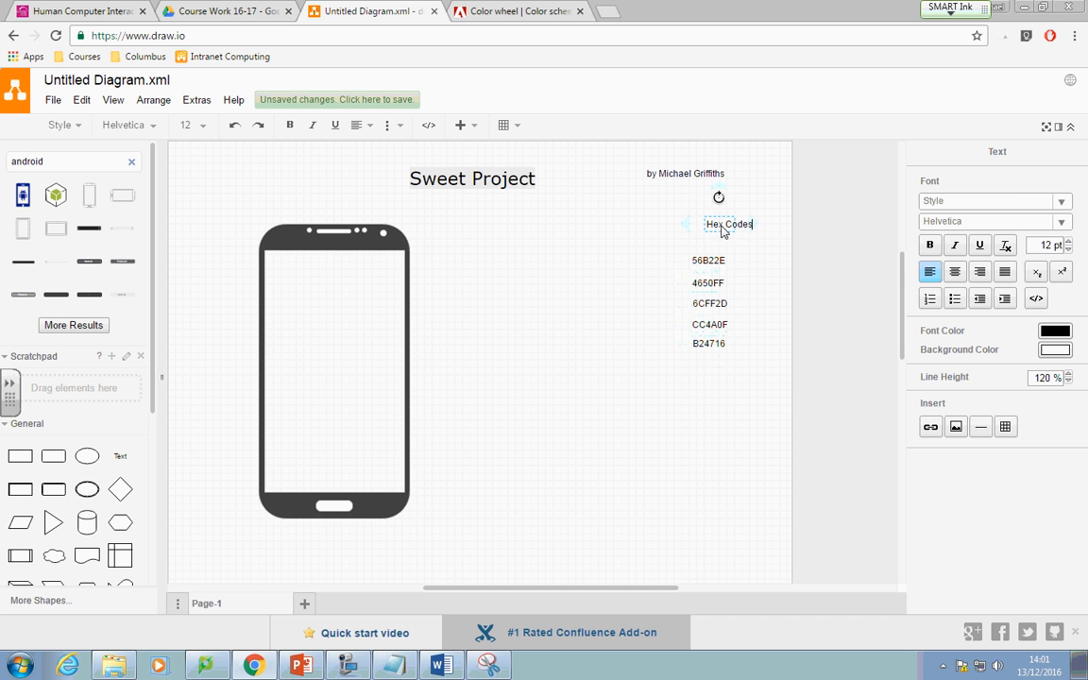
pyautogui.moveTo(714, 260); pyautogui.dragTo(718, 236)
pyautogui.click(773, 335)
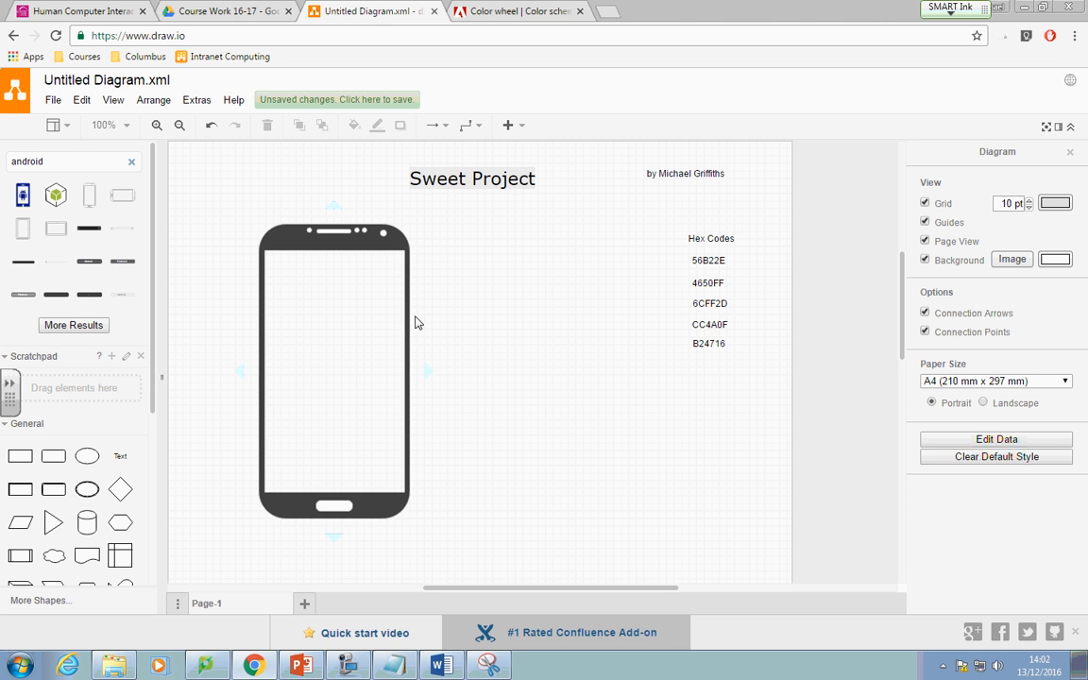
# - Search the shape library for "text box" and load more results to look for a suitable input field shape
pyautogui.click(73, 161)
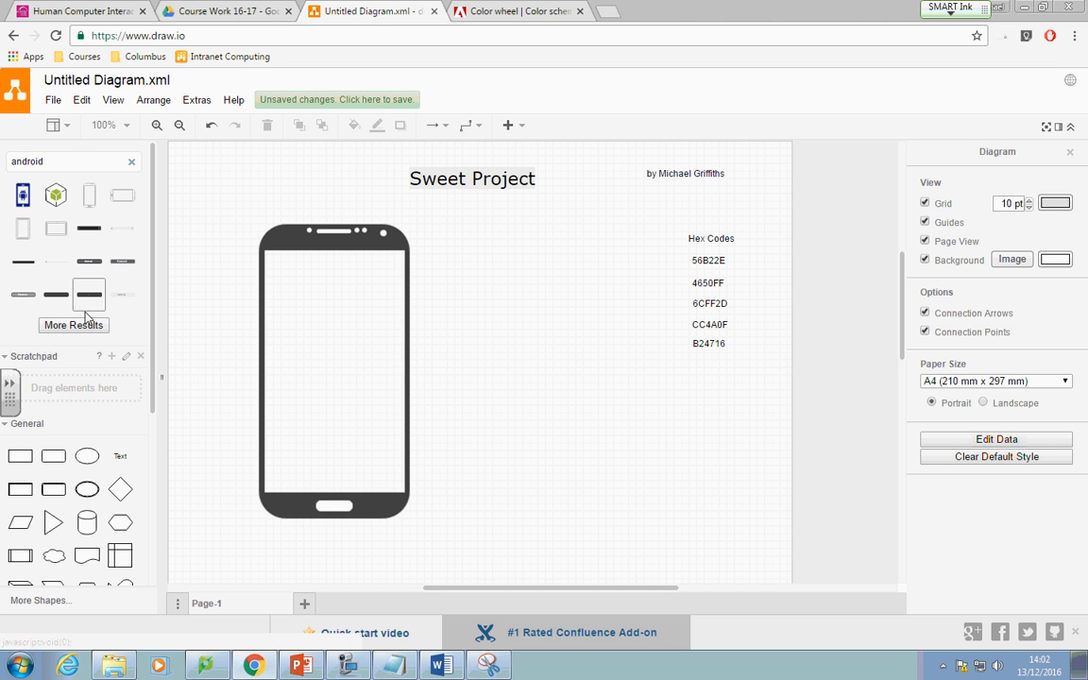
pyautogui.moveTo(69, 160); pyautogui.dragTo(8, 160)
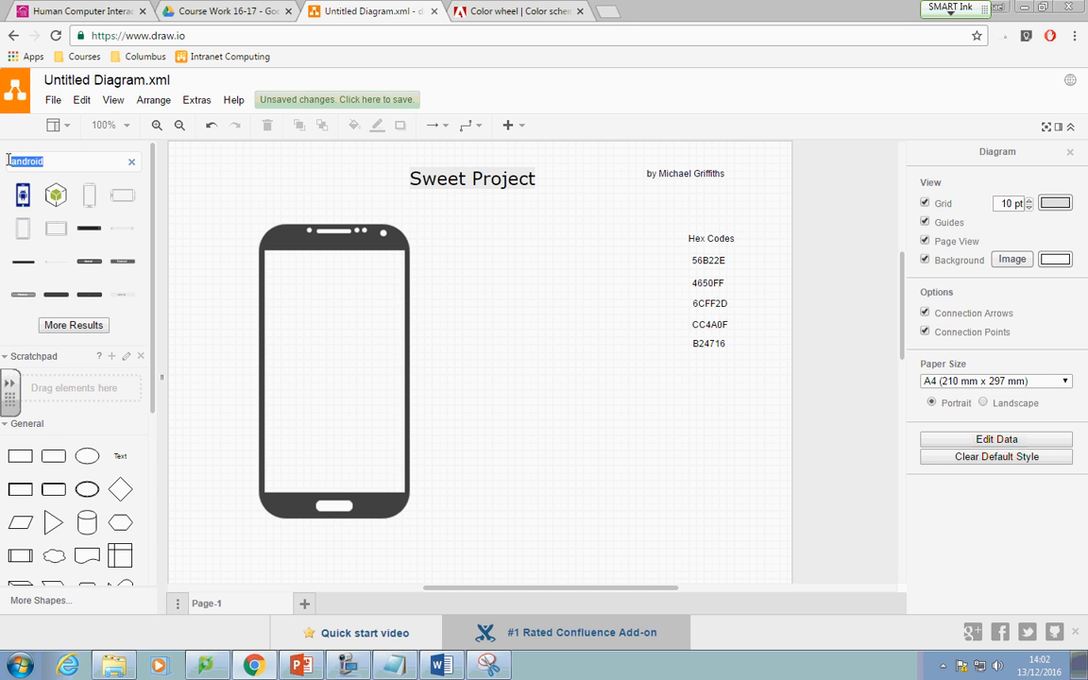
pyautogui.write('text box')
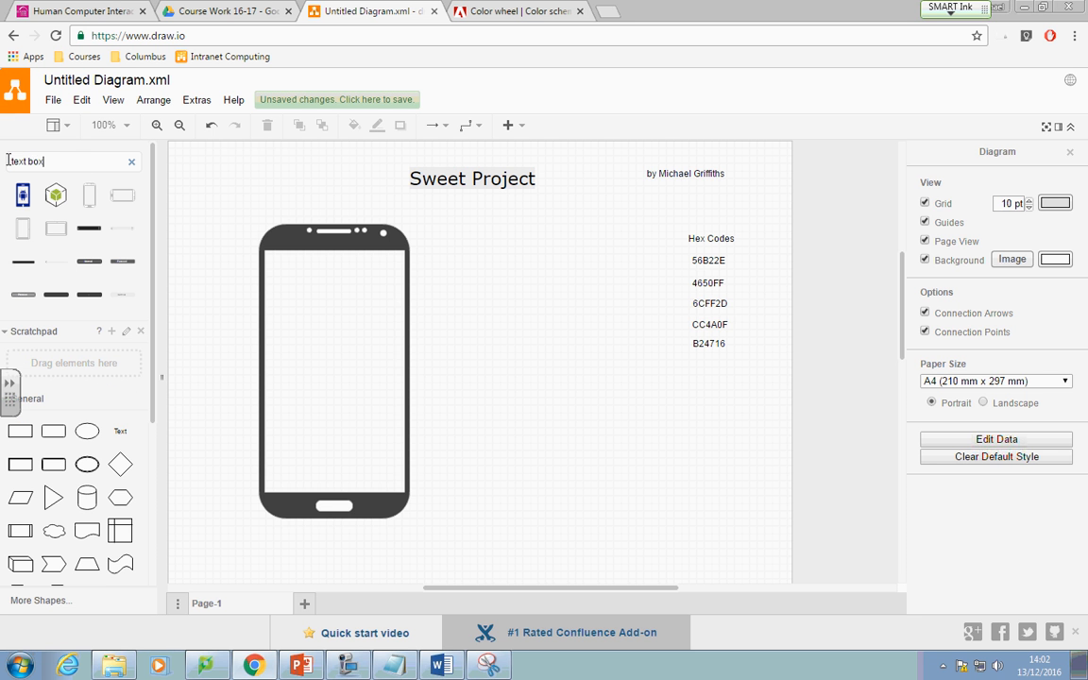
pyautogui.press('Return')
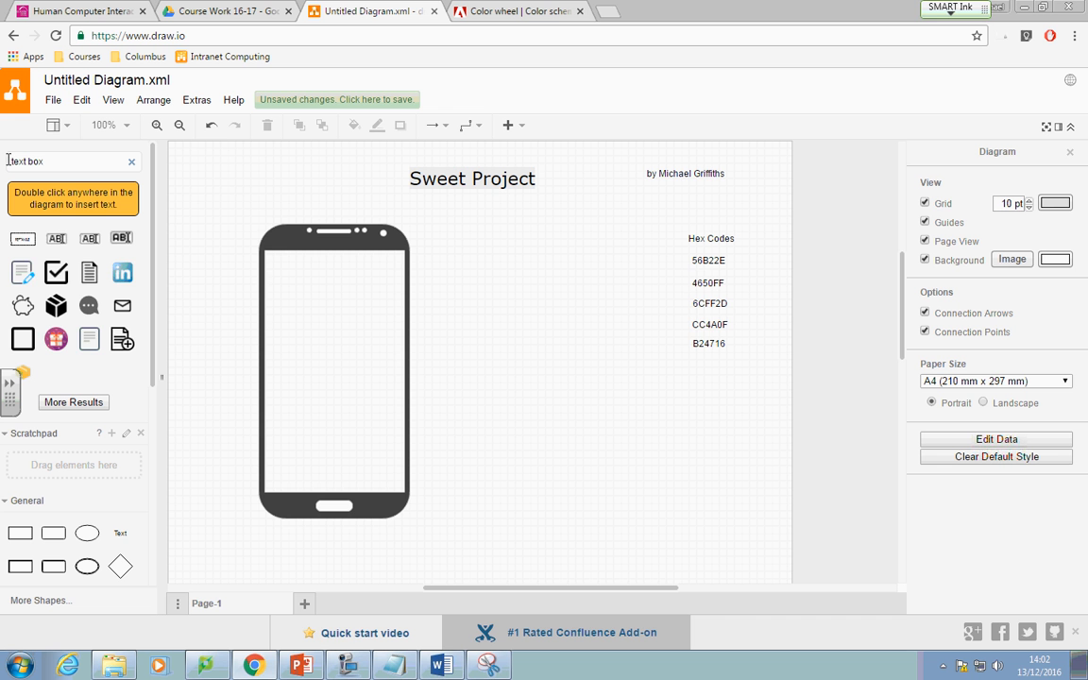
pyautogui.moveTo(58, 237)
pyautogui.moveTo(20, 240)
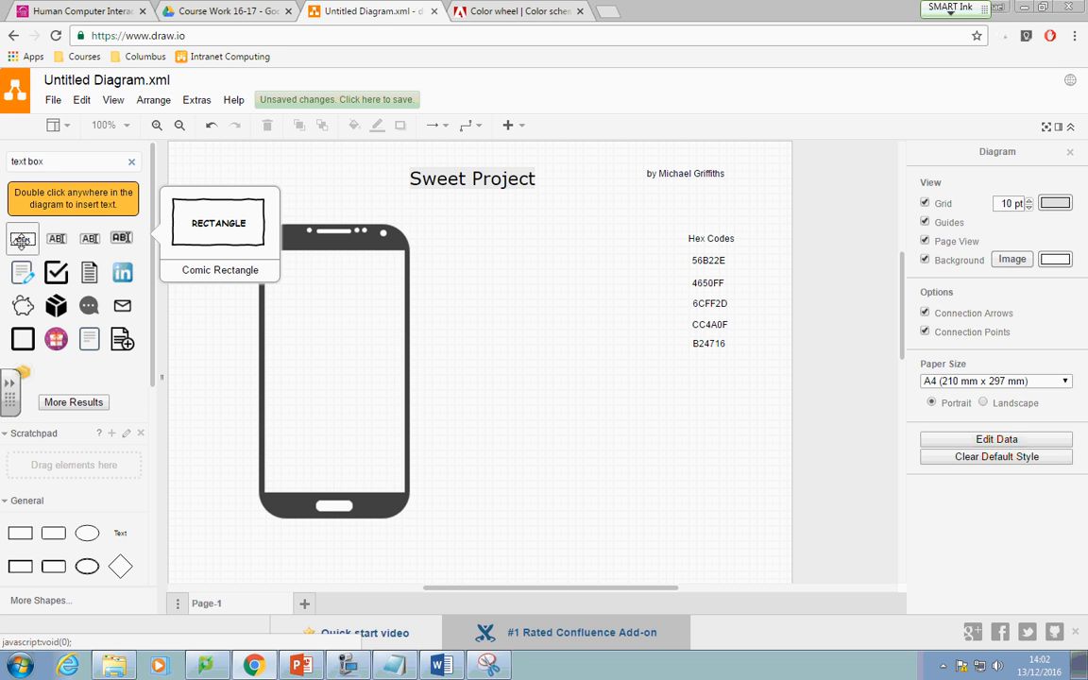
pyautogui.click(74, 401)
pyautogui.moveTo(68, 162); pyautogui.dragTo(3, 155)
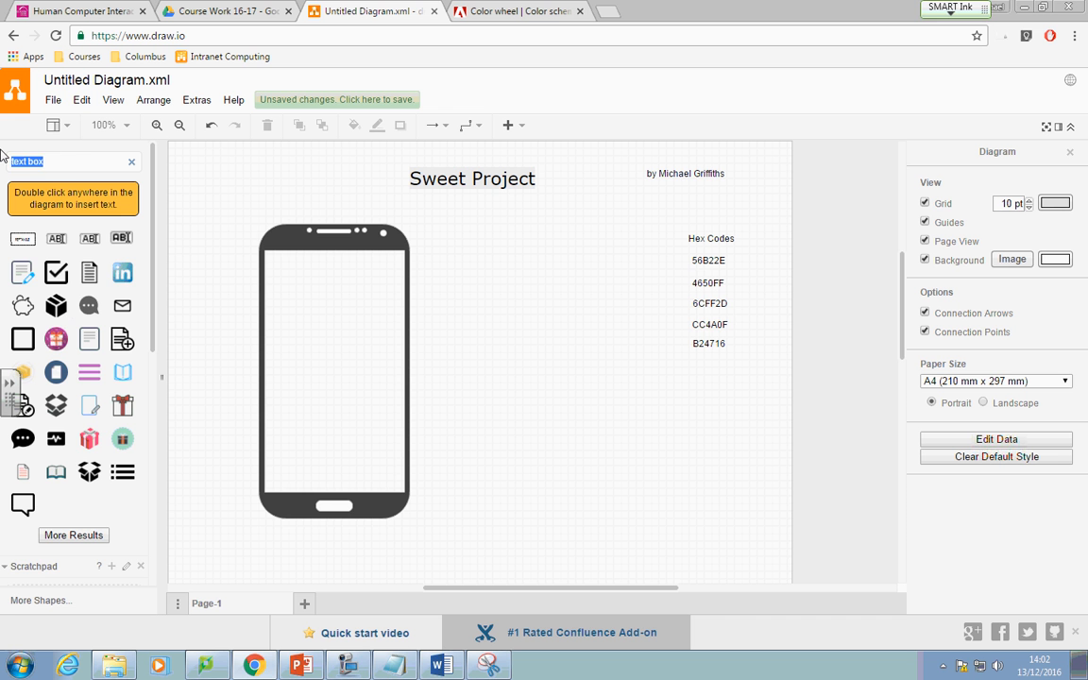
# - Search the shape library for "android form" and look through the results and the shape categories below them
pyautogui.write('andr')
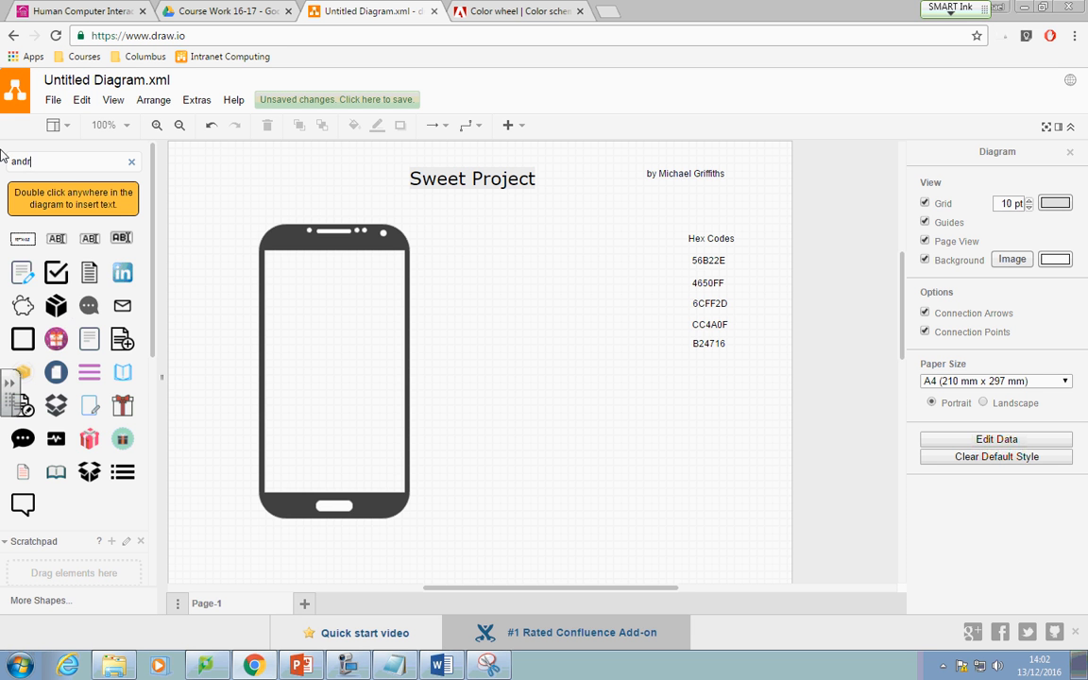
pyautogui.write('oid fort')
pyautogui.press('Return')
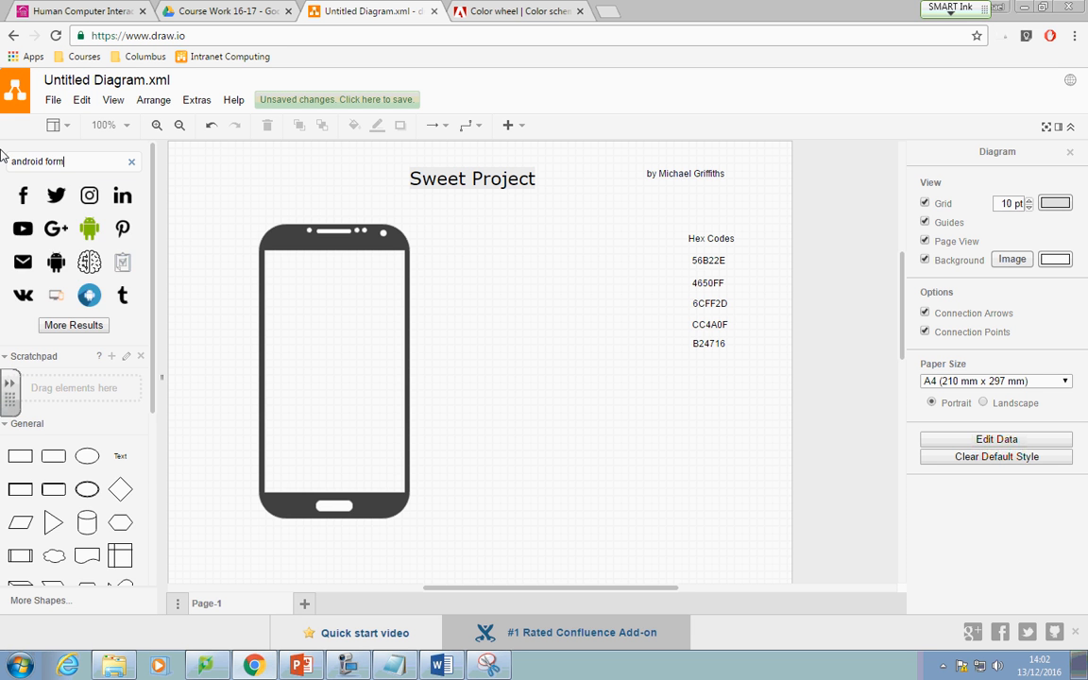
pyautogui.scroll(-3, 47, 230)
pyautogui.scroll(2, 73, 359)
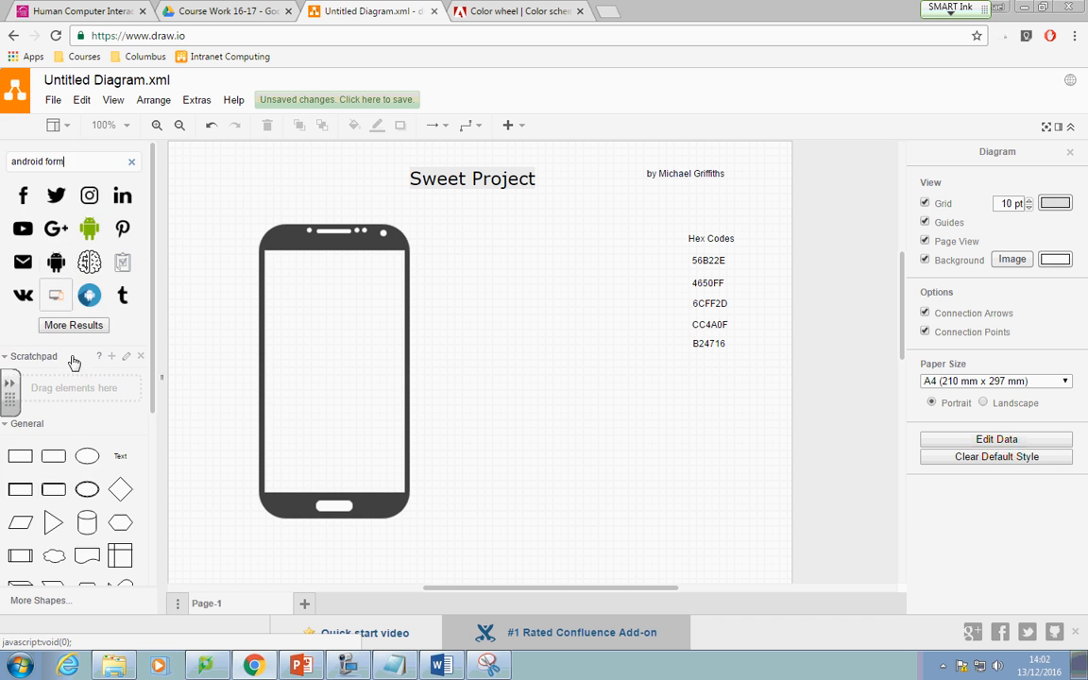
pyautogui.scroll(-2, 73, 359)
pyautogui.scroll(-2, 66, 501)
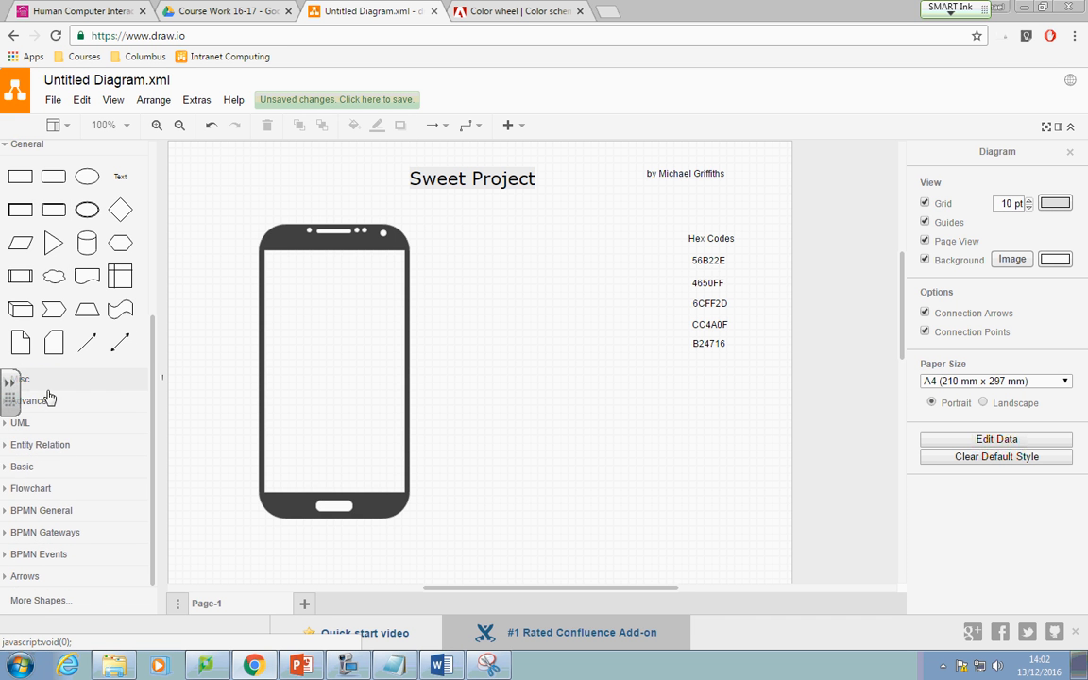
pyautogui.scroll(5, 45, 529)
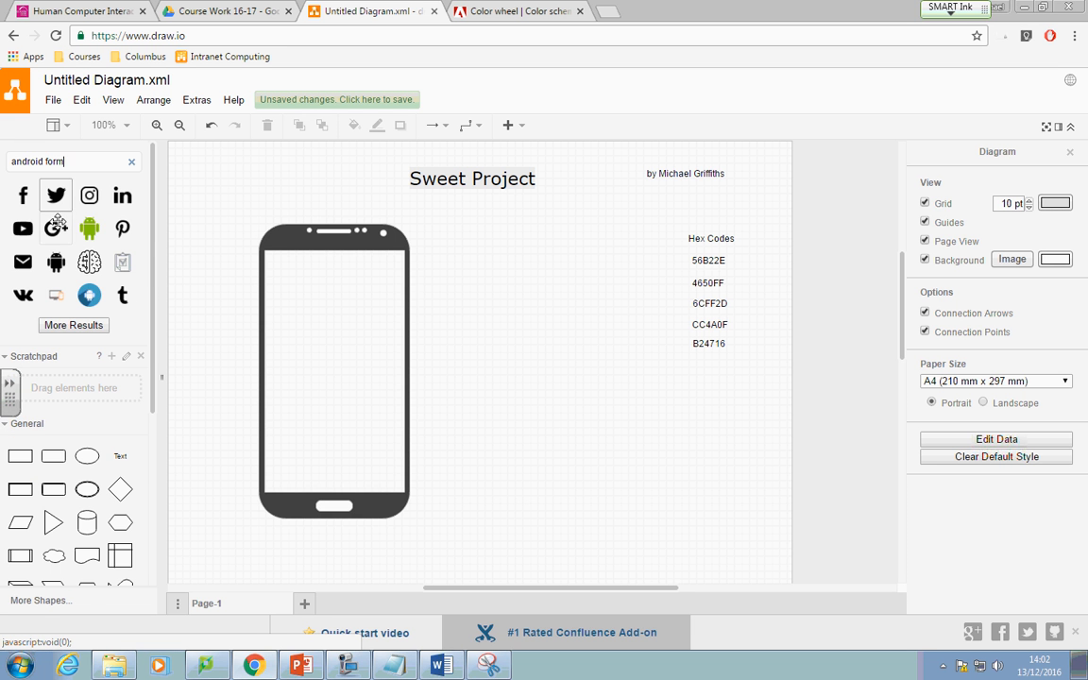
# - Remove "android" from the shape search term and search for "form" only
pyautogui.hotkey('ctrl', 'Left')
pyautogui.hotkey('shift', 'Left')
pyautogui.hotkey('shift', 'Left')
pyautogui.hotkey('shift', 'Left')
pyautogui.hotkey('shift', 'Left')
pyautogui.hotkey('shift', 'Left')
pyautogui.hotkey('shift', 'Left')
pyautogui.hotkey('shift', 'Left')
pyautogui.hotkey('shift', 'Left')
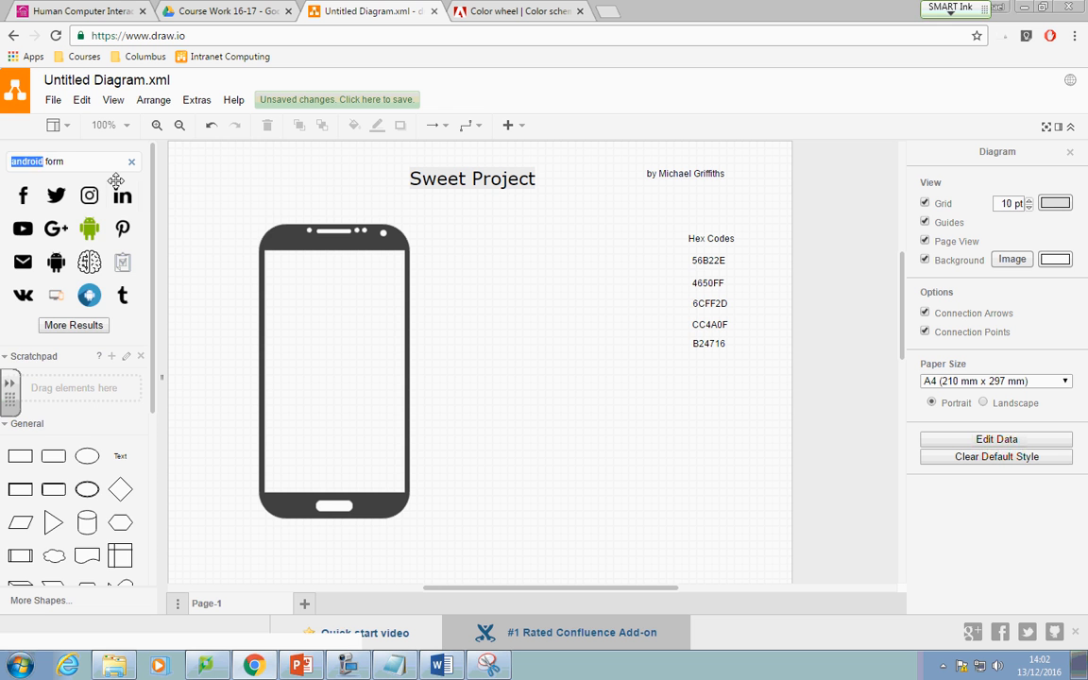
pyautogui.press('BackSpace')
pyautogui.click(75, 159)
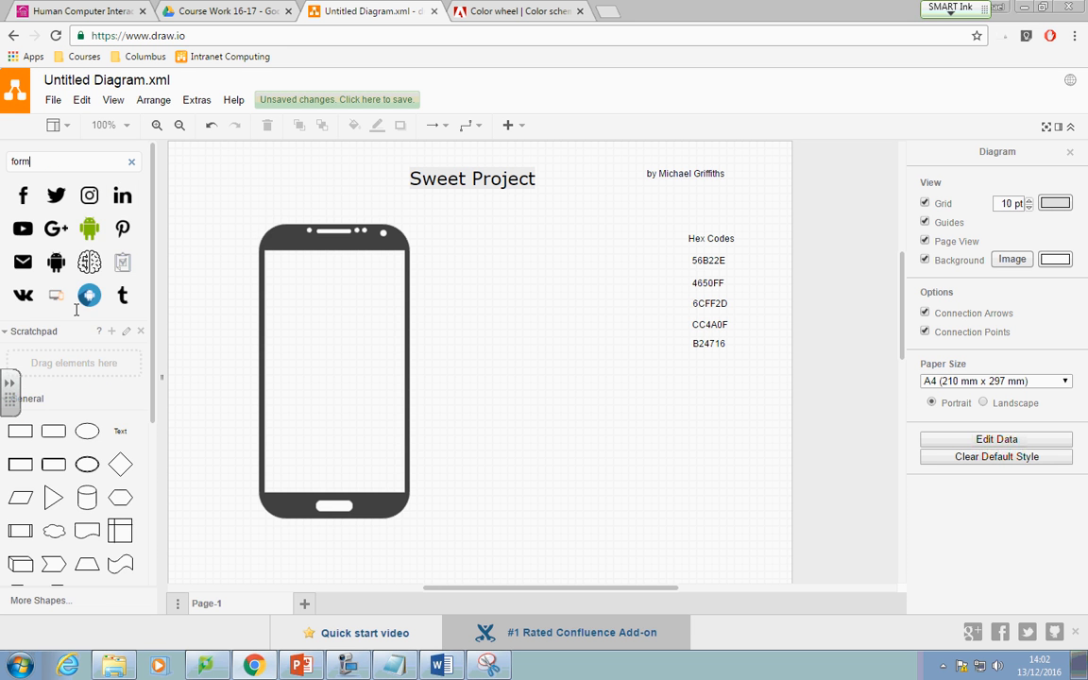
pyautogui.press('Return')
# - Preview the form shapes found and load more results twice to find an input field for the phone mockup
pyautogui.moveTo(23, 197)
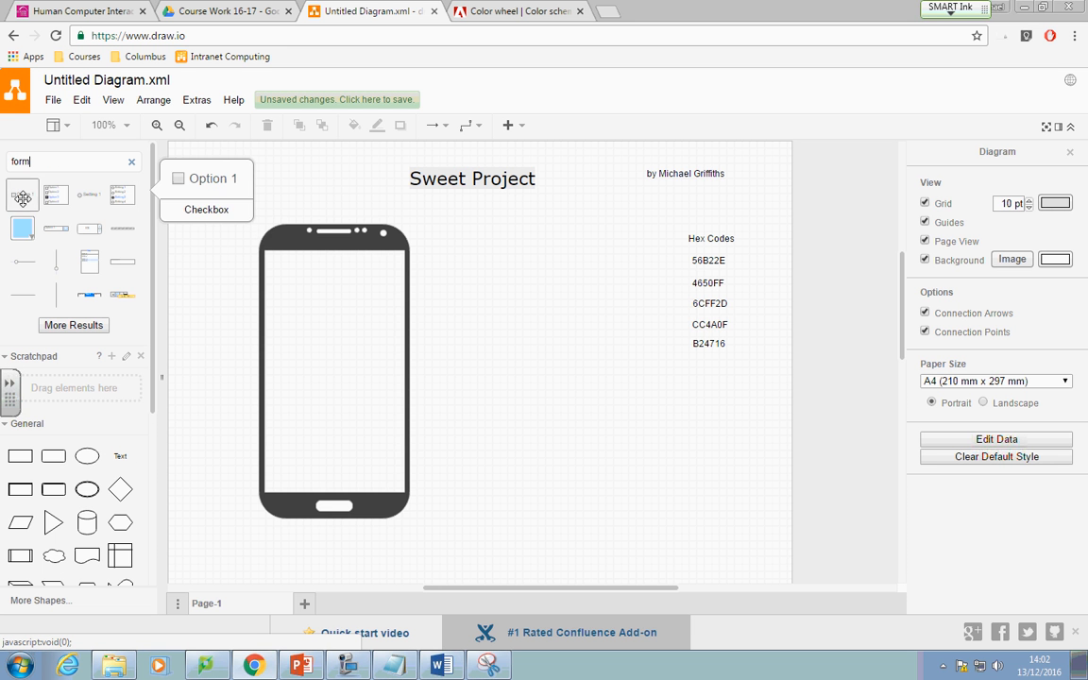
pyautogui.moveTo(121, 258)
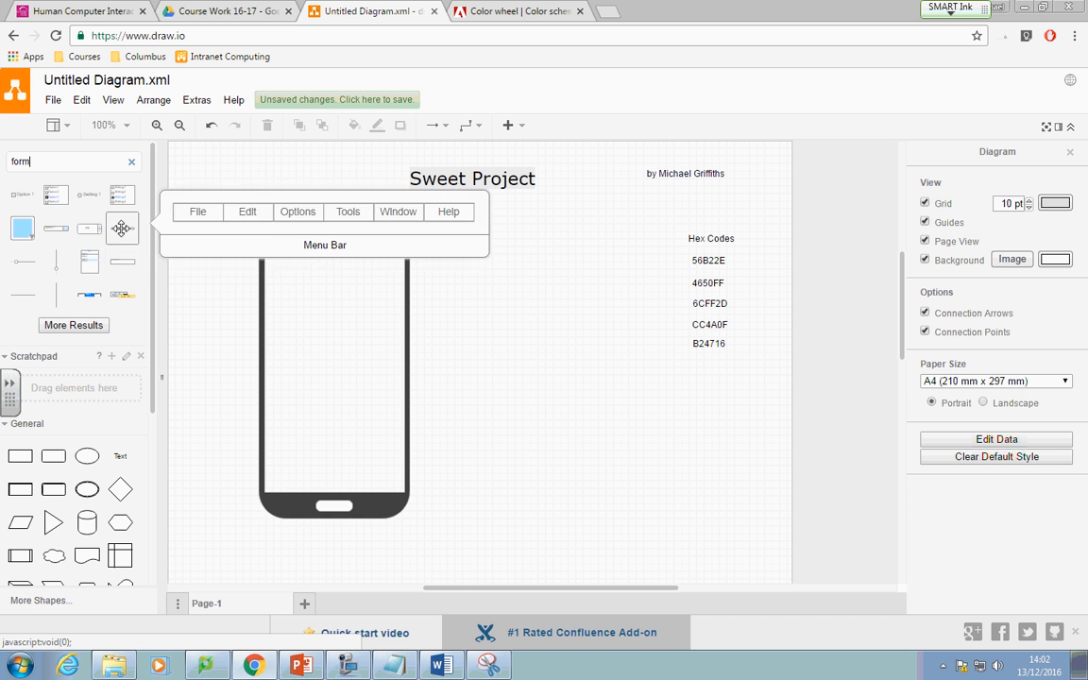
pyautogui.moveTo(56, 231)
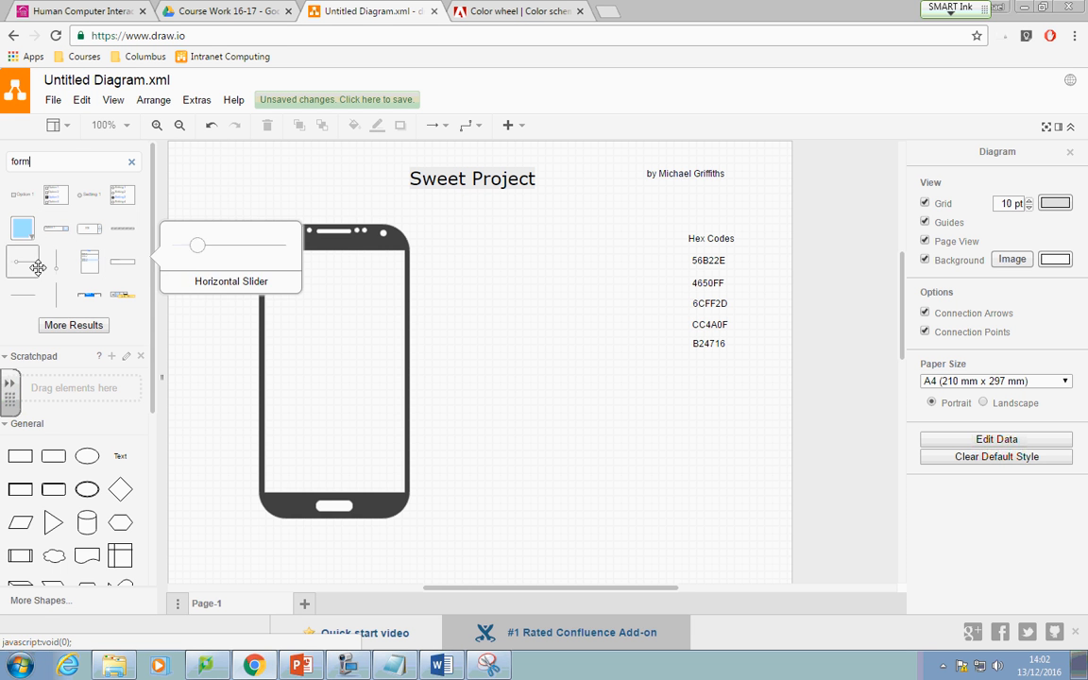
pyautogui.scroll(-1, 122, 280)
pyautogui.scroll(1, 122, 280)
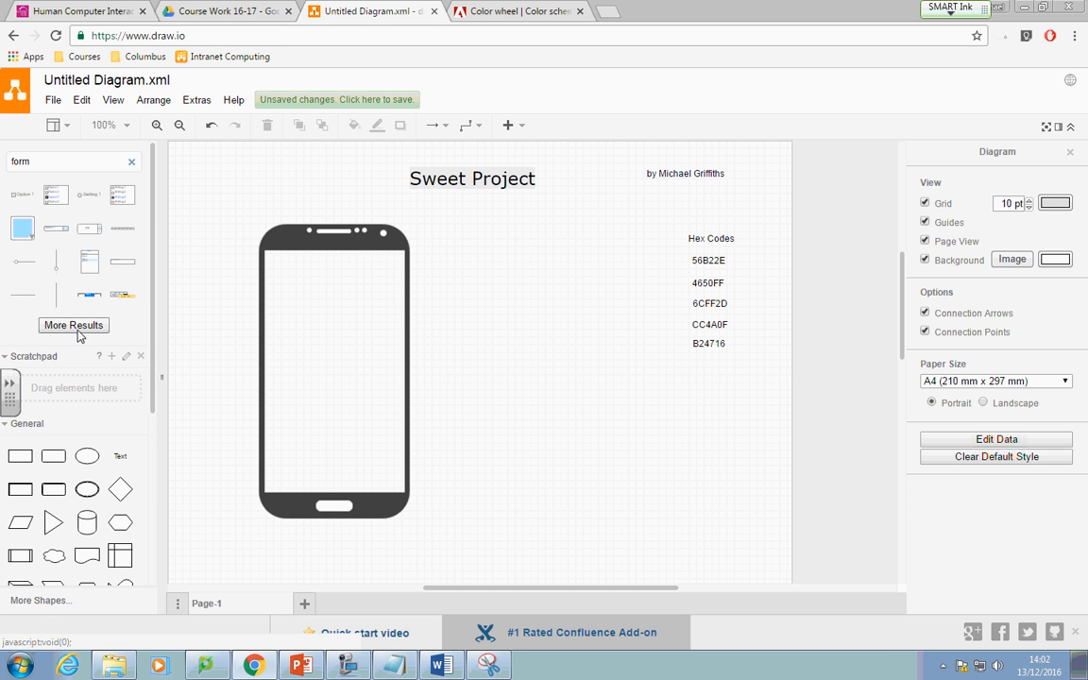
pyautogui.click(75, 325)
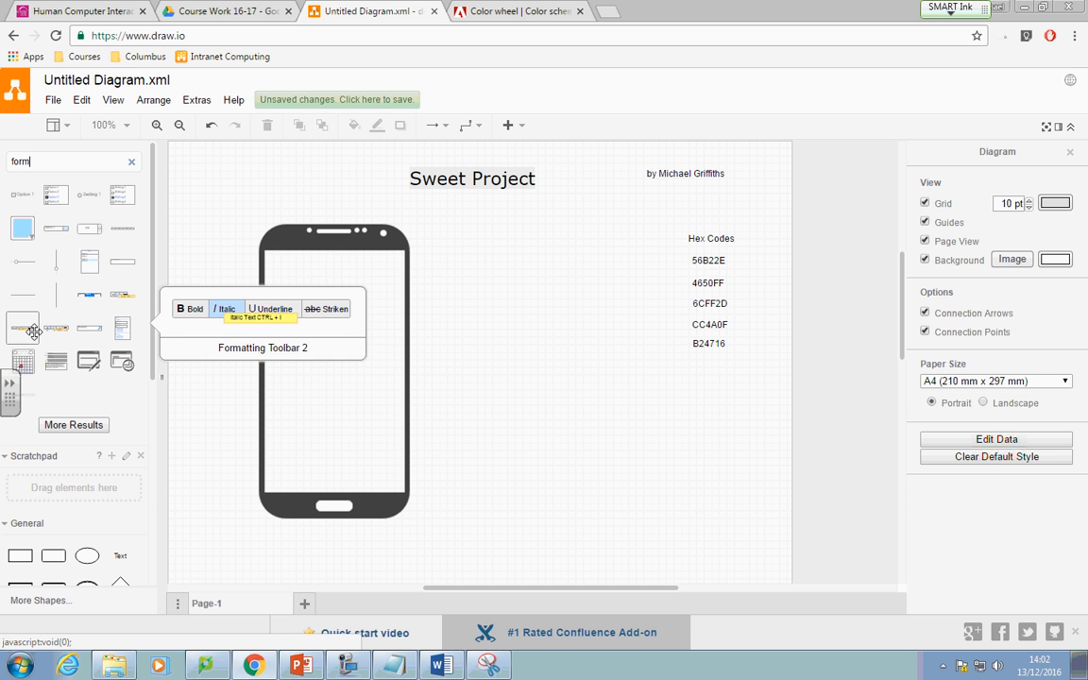
pyautogui.click(87, 427)
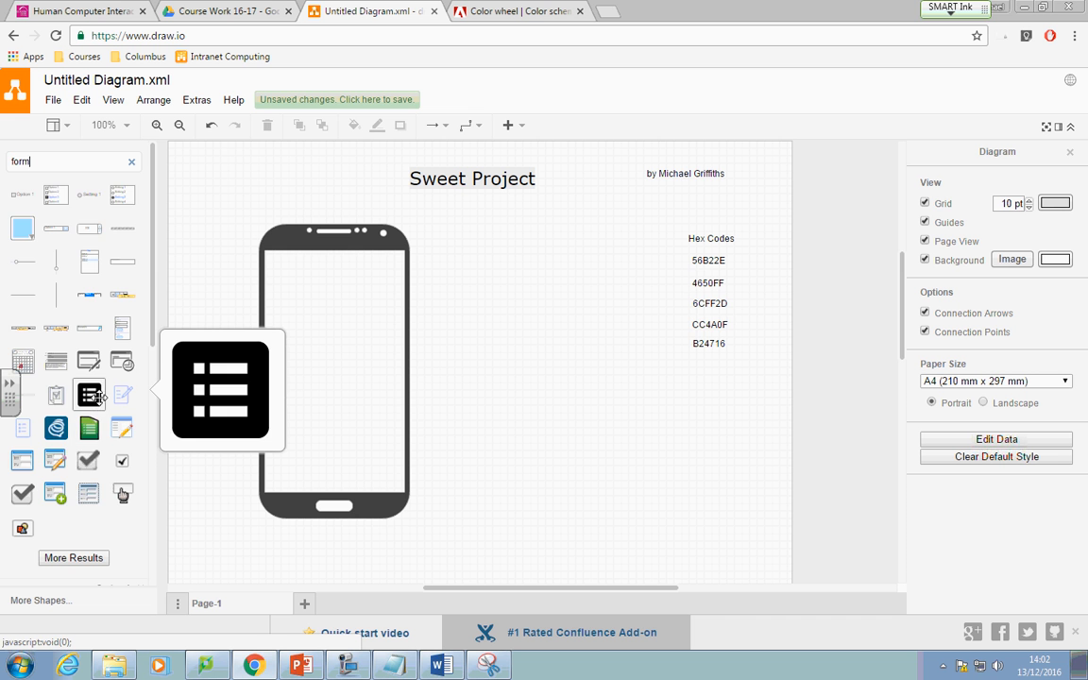
pyautogui.scroll(-2, 90, 430)
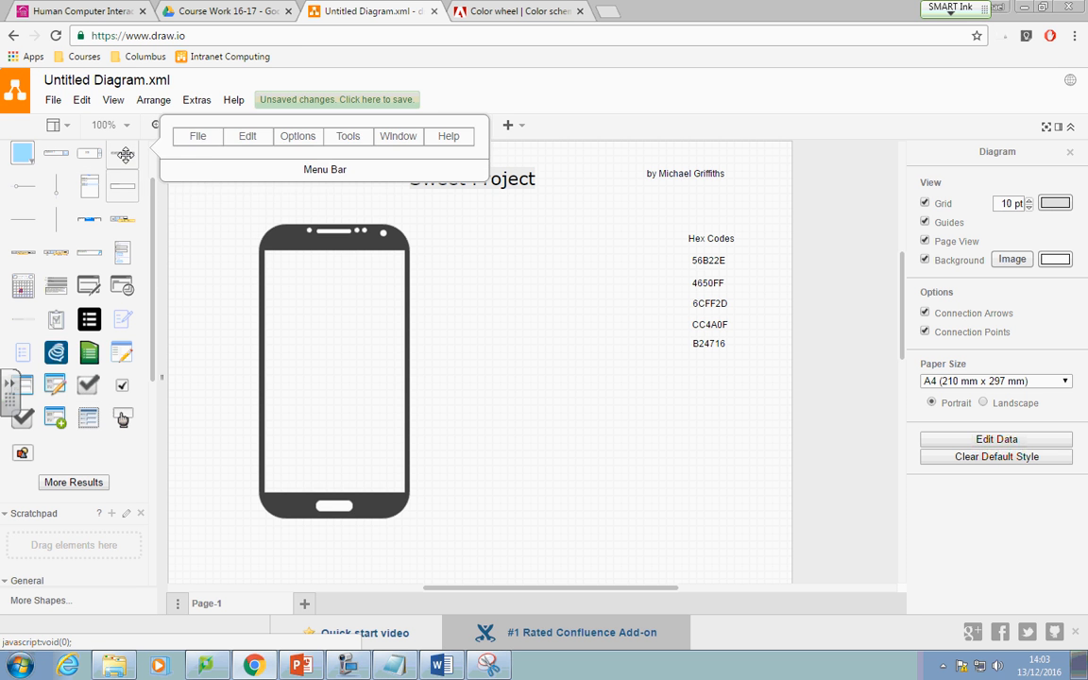
# - Place an asterisk-filled input field on the upper phone screen, change its text to "quantity" and narrow it to fit the word
pyautogui.moveTo(121, 186); pyautogui.dragTo(282, 302)
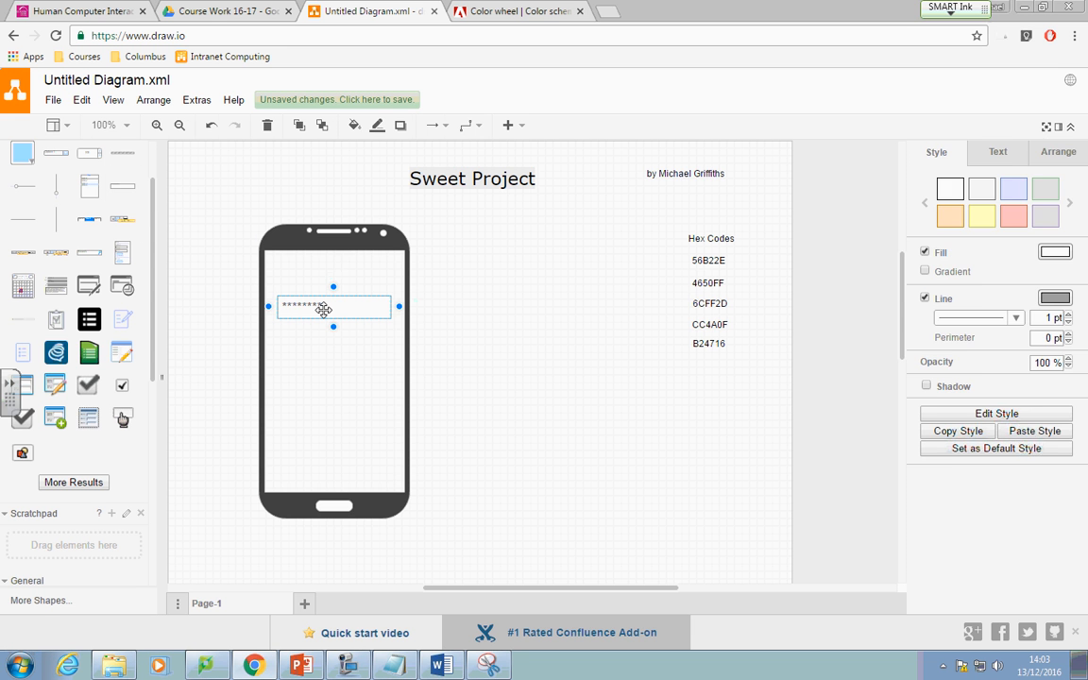
pyautogui.doubleClick(323, 309)
pyautogui.press('BackSpace')
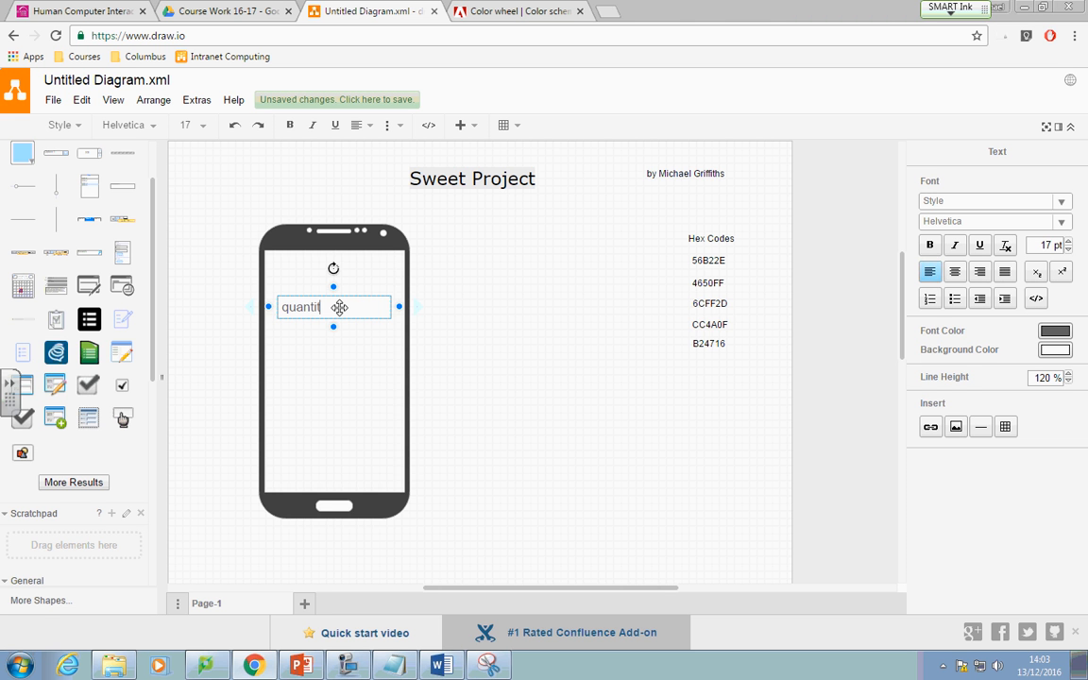
pyautogui.click(340, 308)
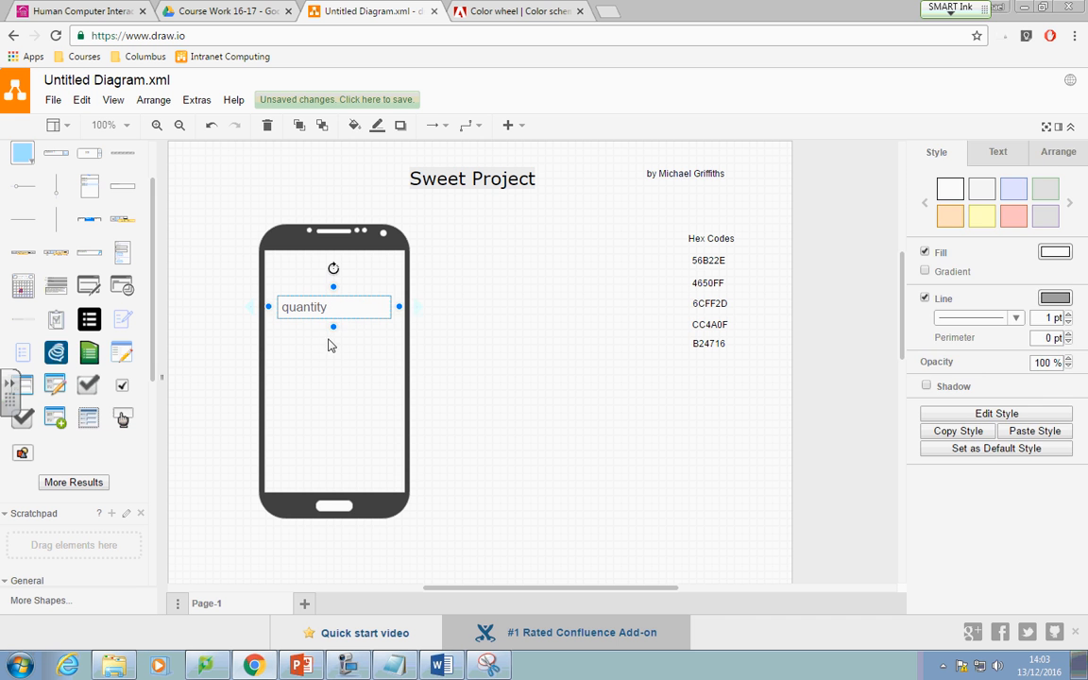
pyautogui.click(327, 340)
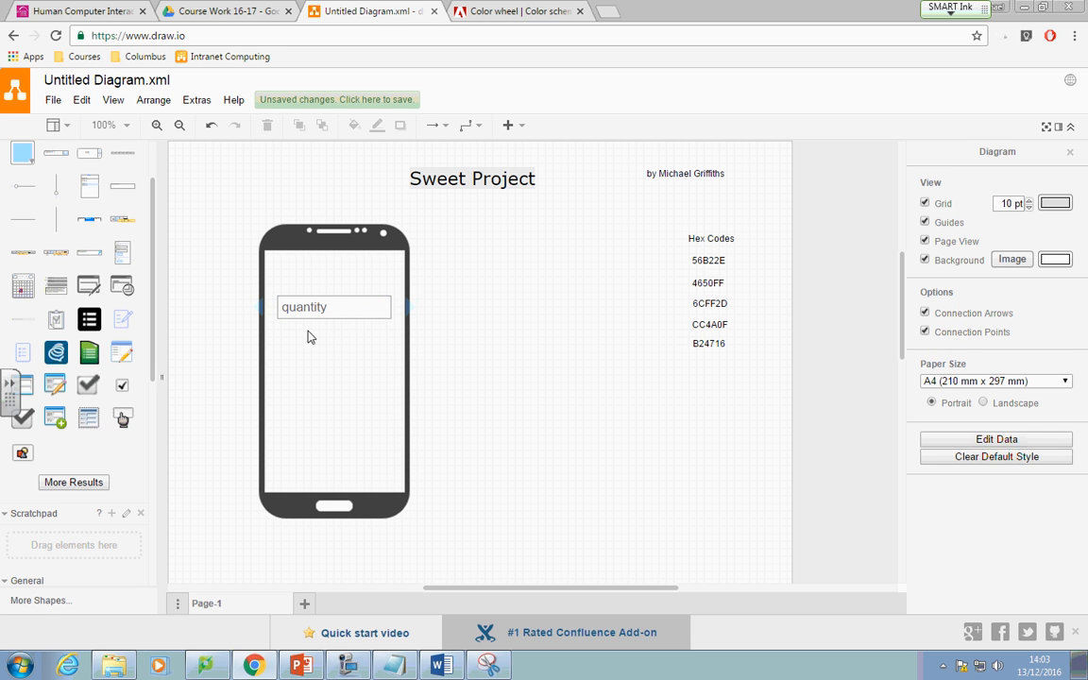
pyautogui.click(385, 307)
pyautogui.moveTo(391, 307); pyautogui.dragTo(341, 304)
pyautogui.rightClick(304, 308)
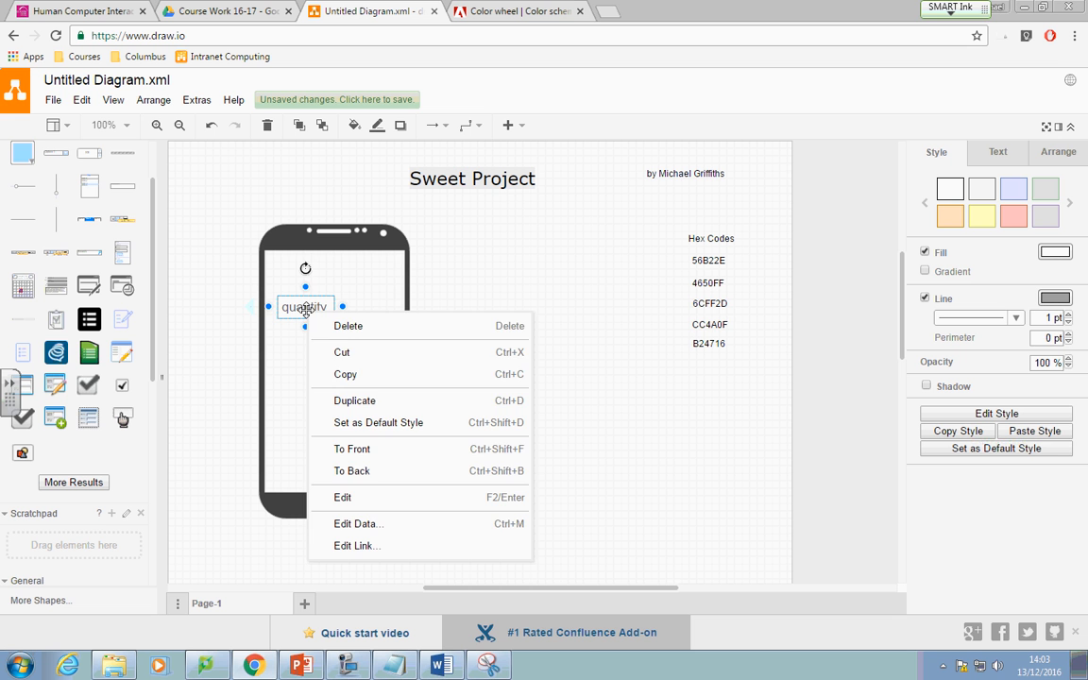
pyautogui.click(369, 401)
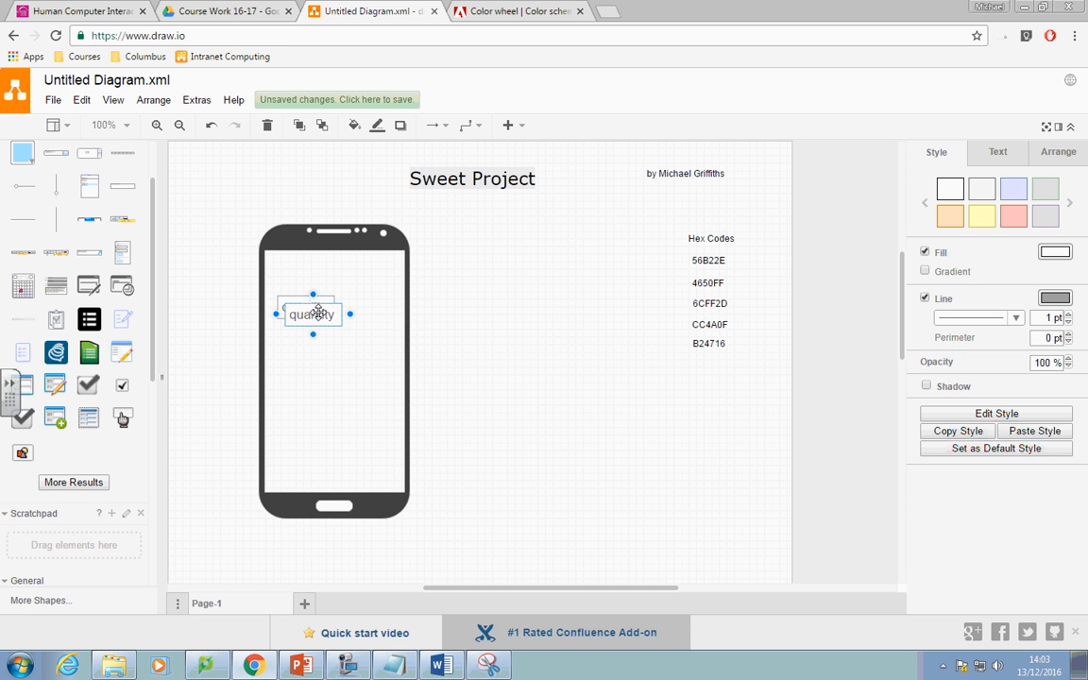
pyautogui.moveTo(318, 312); pyautogui.dragTo(366, 307)
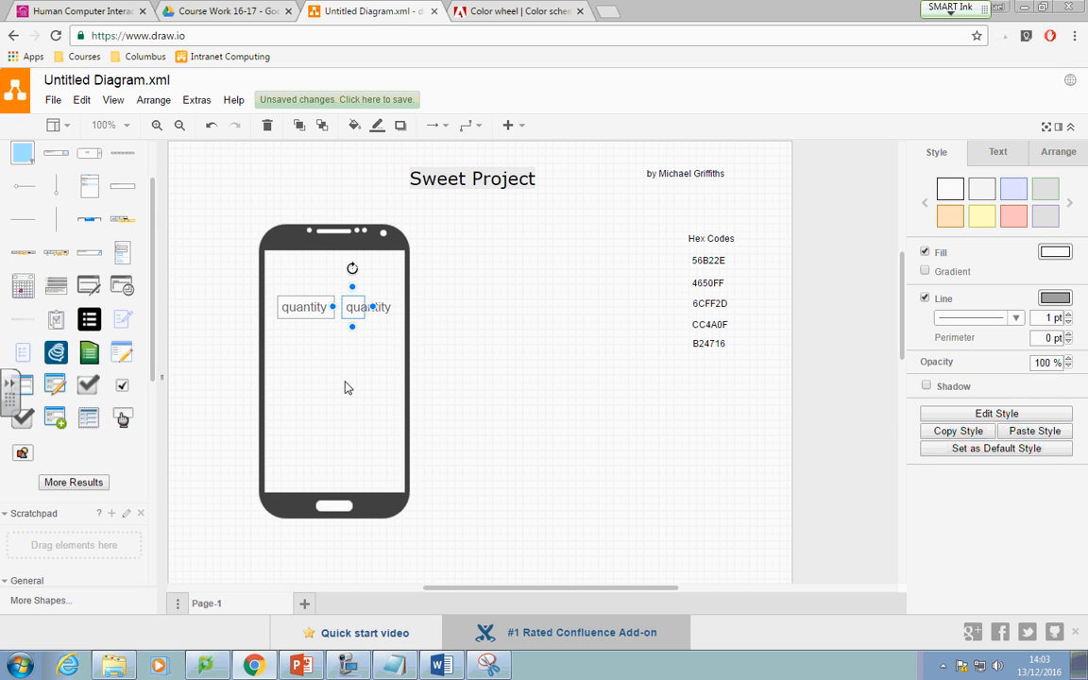
pyautogui.press('Delete')
# - Add a combo box beside the quantity field, narrow it to fit inside the phone screen and set its text to "g"
pyautogui.moveTo(89, 253)
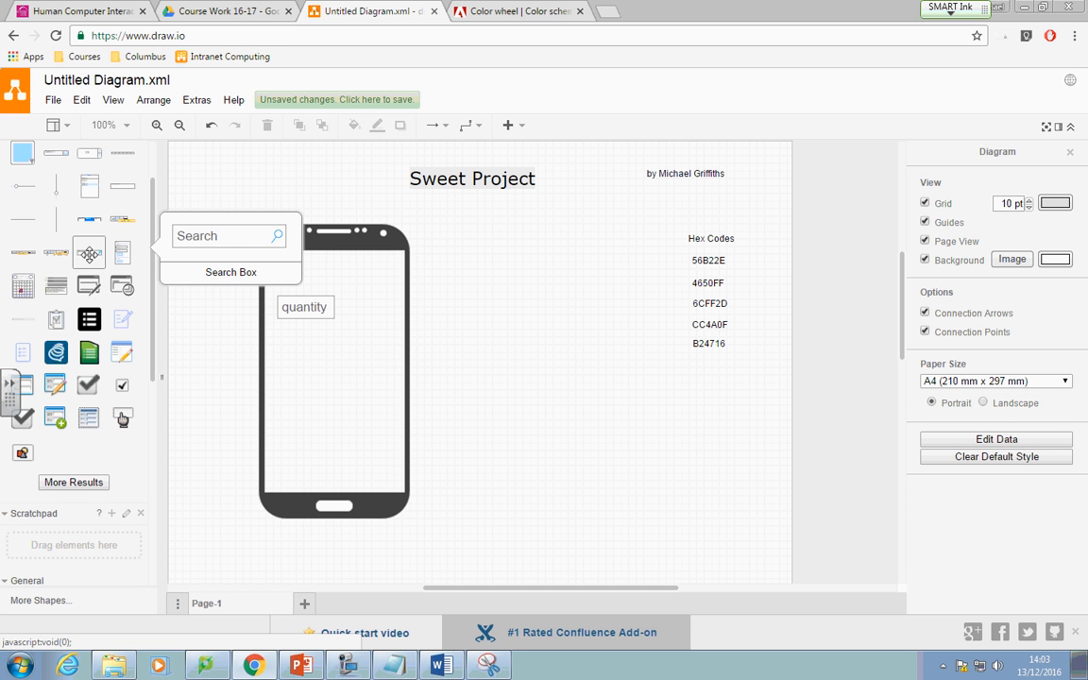
pyautogui.moveTo(55, 153); pyautogui.dragTo(351, 302)
pyautogui.moveTo(468, 307); pyautogui.dragTo(408, 303)
pyautogui.doubleClick(382, 308)
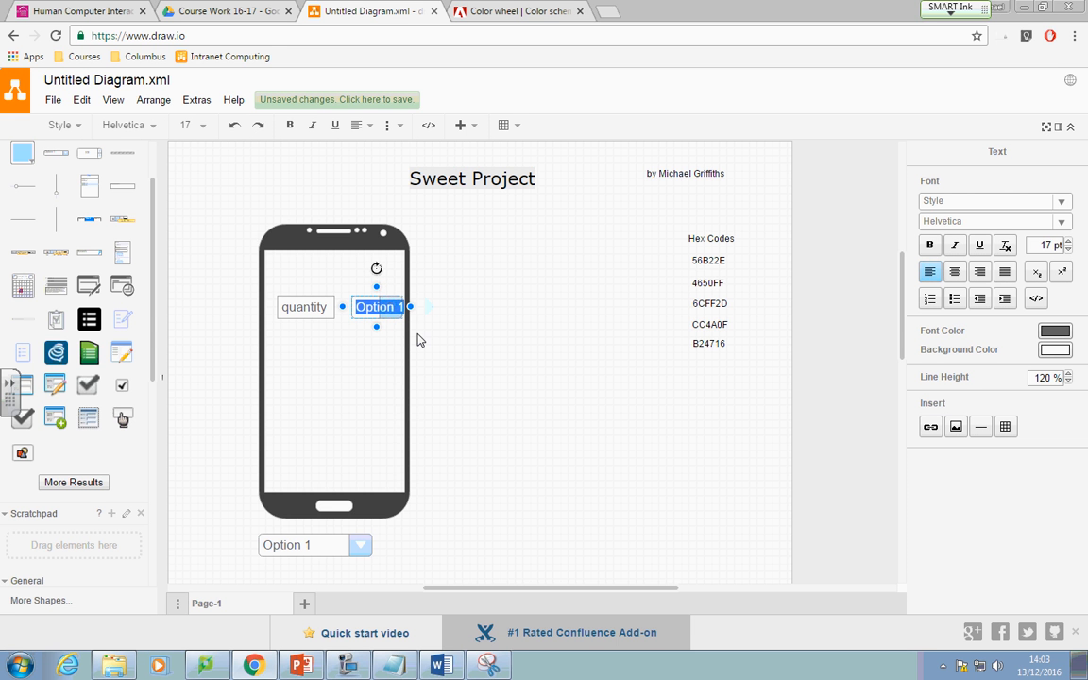
pyautogui.write('g')
pyautogui.click(448, 308)
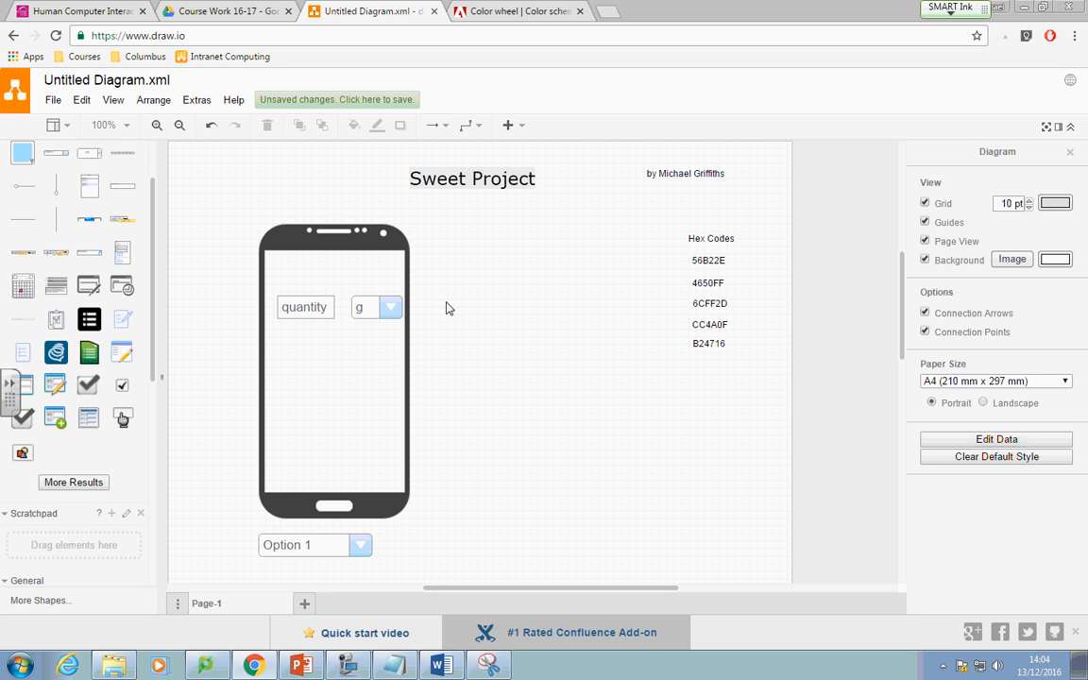
# - Add the text heading "Sweet Measurement" centred near the top of the phone screen, above the two fields
pyautogui.doubleClick(346, 281)
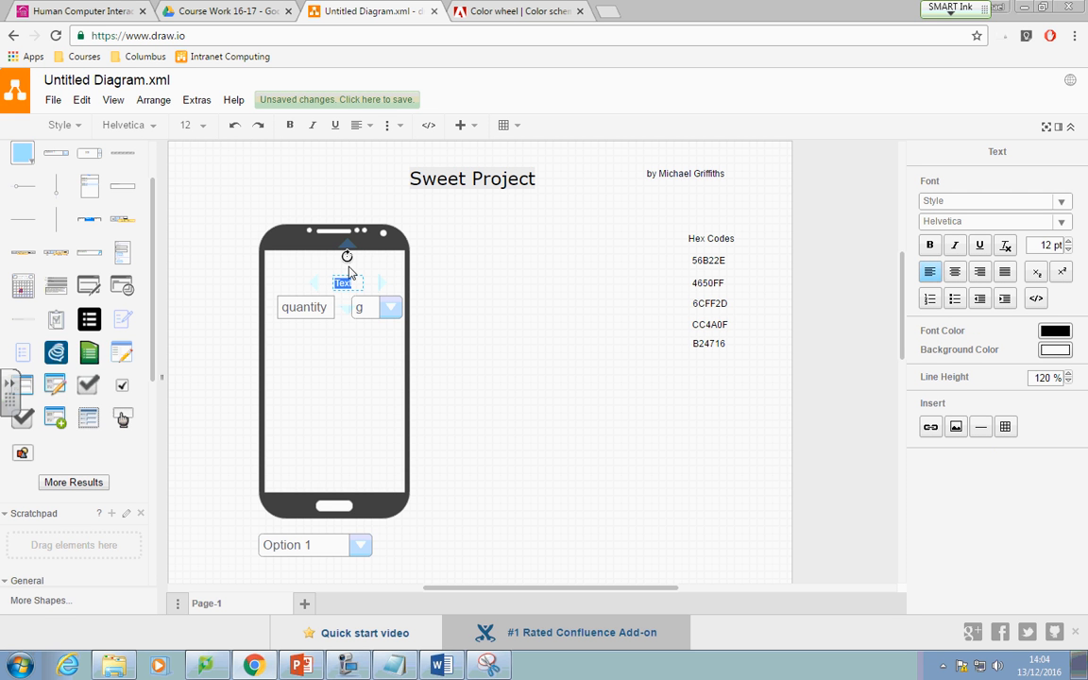
pyautogui.write('s')
pyautogui.write('weet Measurement')
pyautogui.click(390, 275)
pyautogui.moveTo(382, 281); pyautogui.dragTo(340, 270)
pyautogui.click(442, 357)
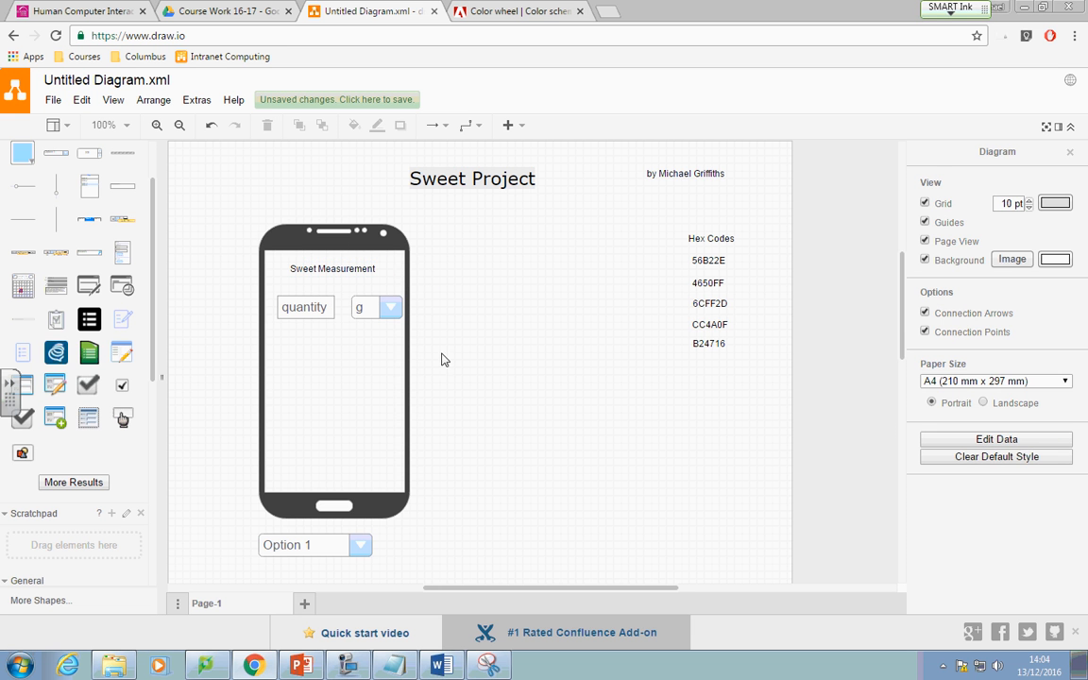
# - Move the quantity field and the g combo box down together to make room beneath the Sweet Measurement heading
pyautogui.click(304, 300)
pyautogui.click(359, 360)
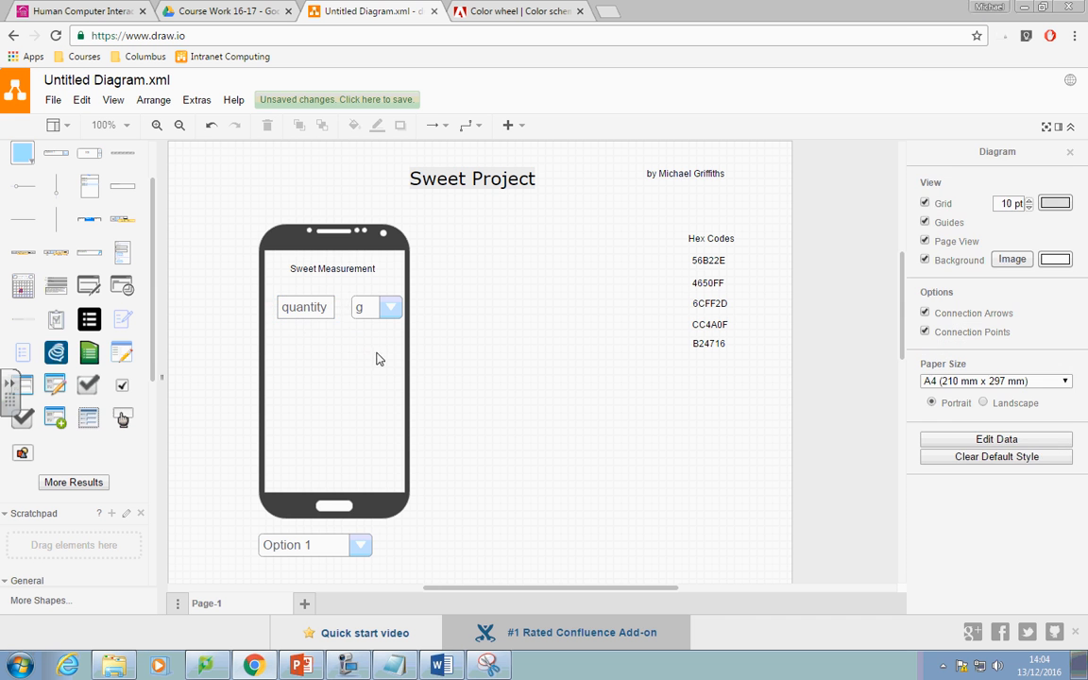
pyautogui.click(364, 310)
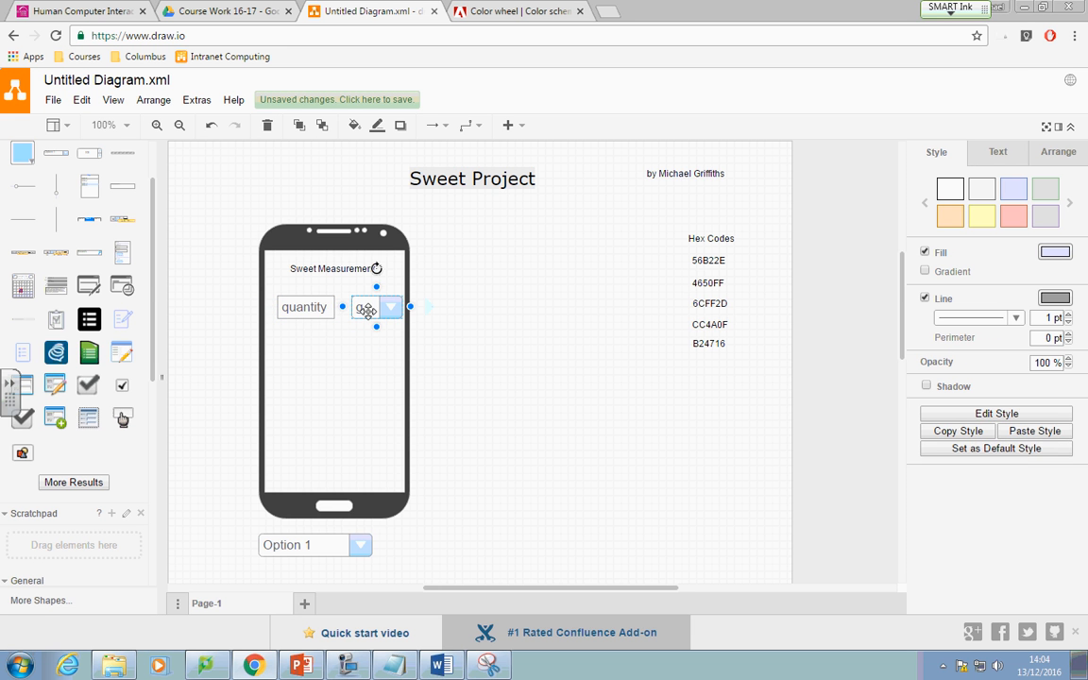
pyautogui.keyDown('shift'); pyautogui.click(311, 308); pyautogui.keyUp('shift')
pyautogui.moveTo(311, 308); pyautogui.dragTo(316, 332)
pyautogui.click(304, 349)
# - Duplicate the quantity field, place the copy between the heading and the field row, and widen it to 155 x 30
pyautogui.click(305, 331)
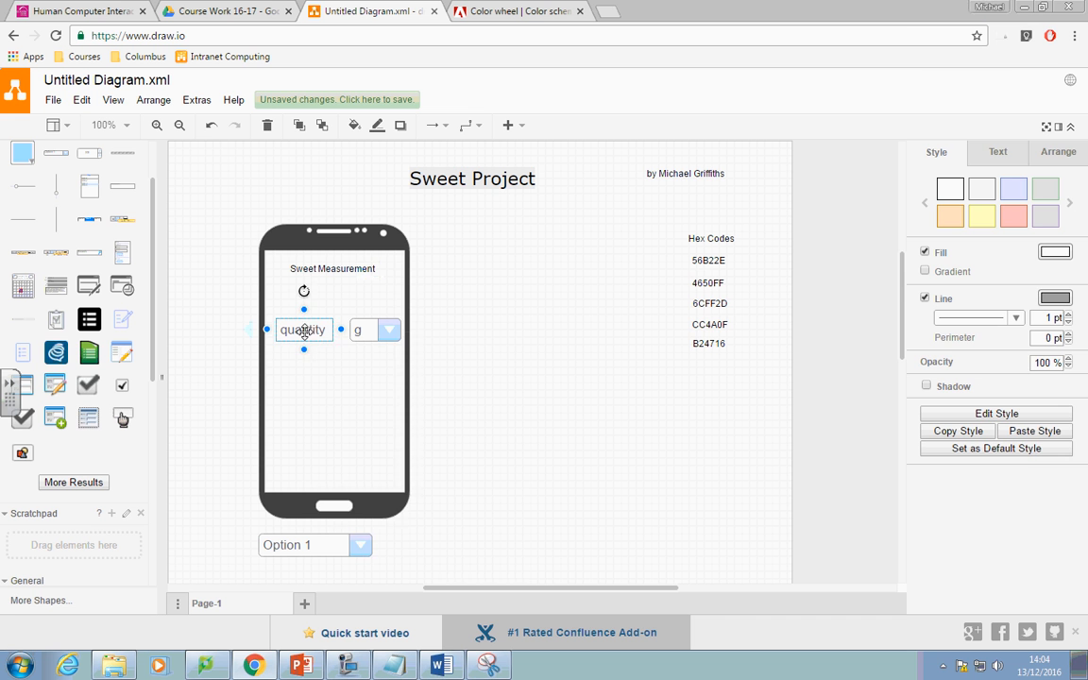
pyautogui.rightClick(306, 332)
pyautogui.click(372, 424)
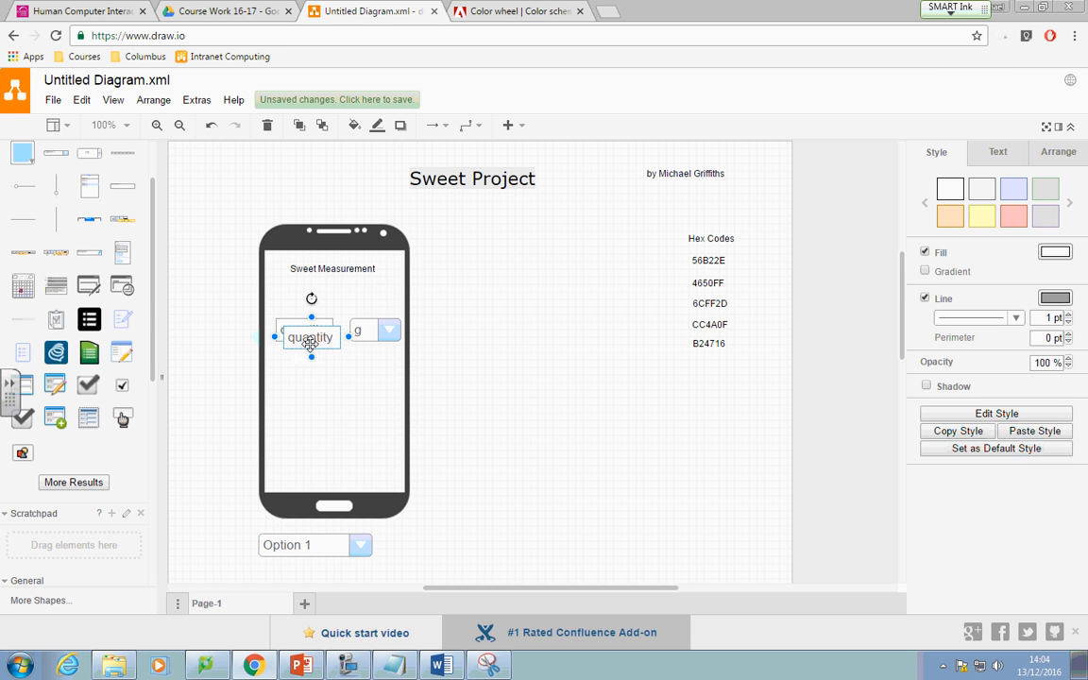
pyautogui.moveTo(333, 340); pyautogui.dragTo(394, 296)
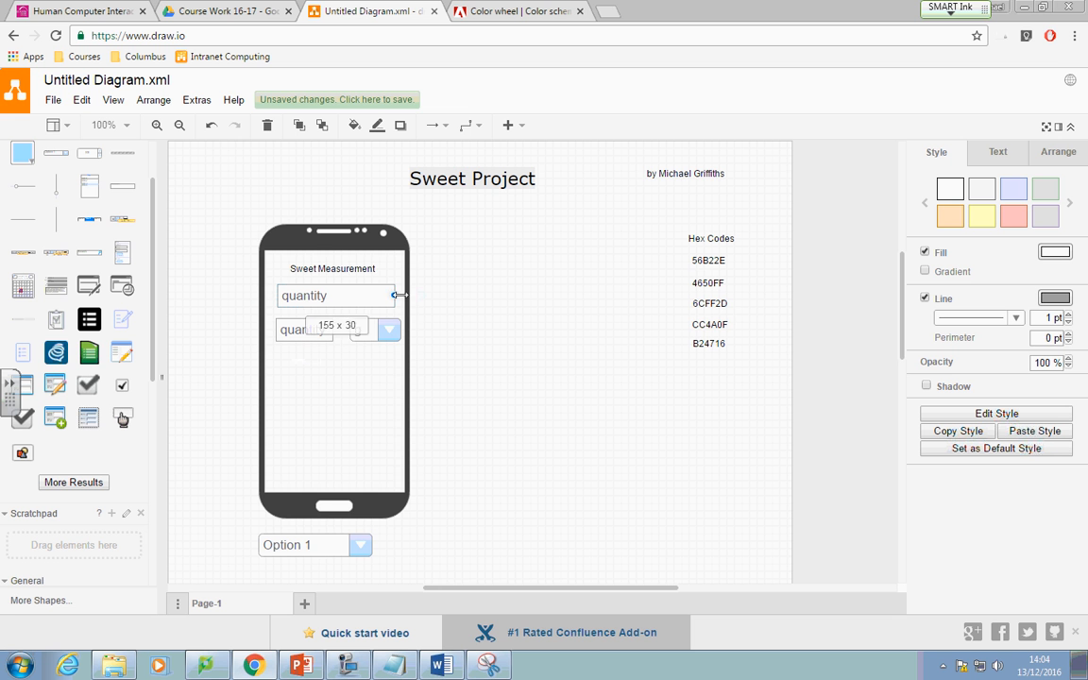
# - Nudge the g combo box left until its outer edge lines up with the wide field above it
pyautogui.click(387, 331)
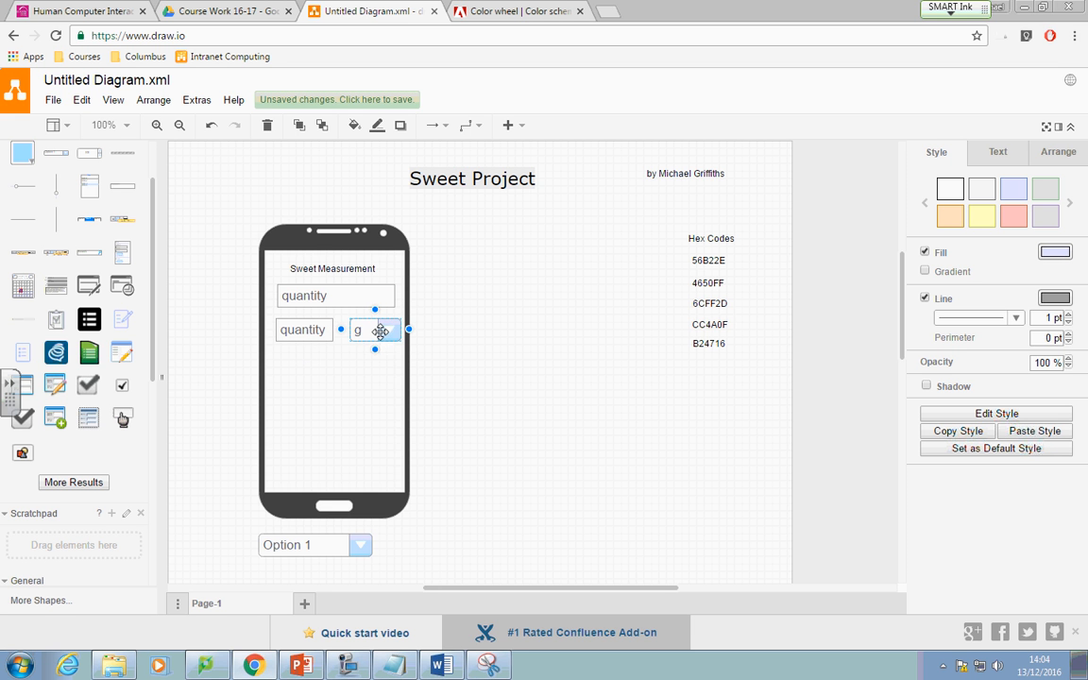
pyautogui.press('Left')
pyautogui.press('Left')
pyautogui.press('Left')
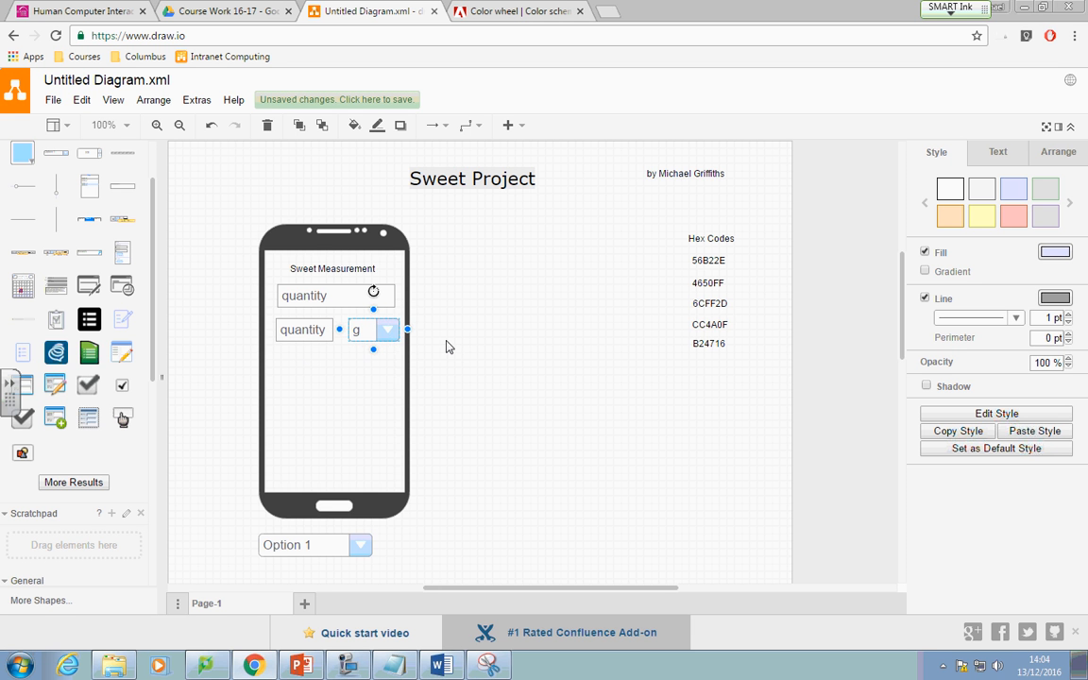
pyautogui.press('Left')
pyautogui.press('Left')
pyautogui.press('Left')
# - Replace the text of the wide field under the Sweet Measurement heading with "name"
pyautogui.click(333, 294)
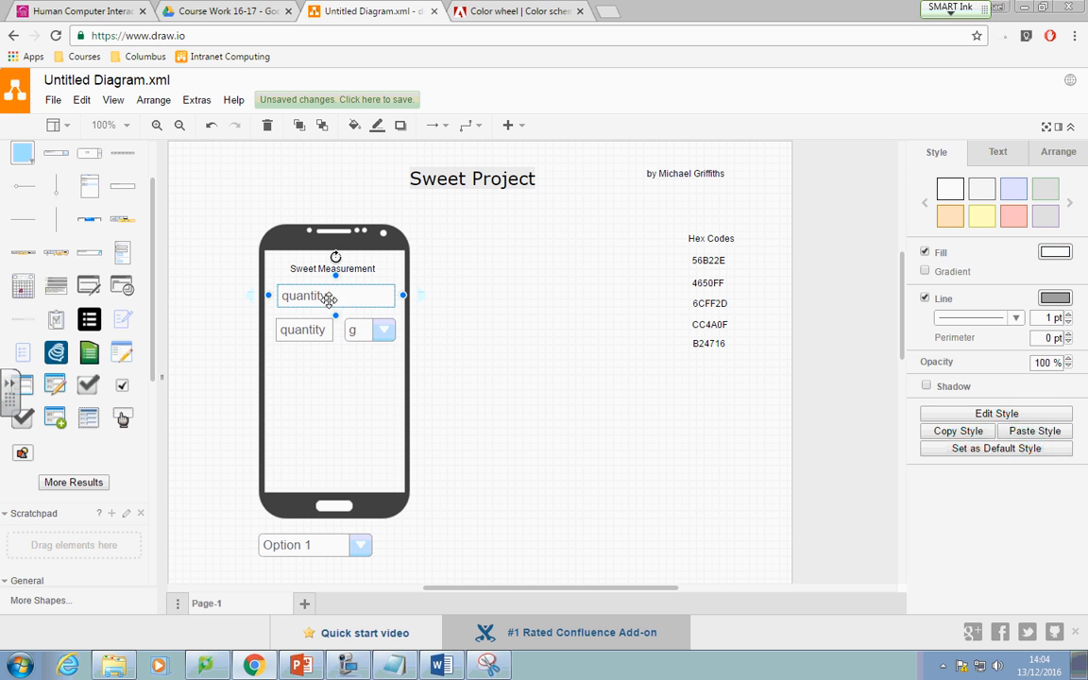
pyautogui.doubleClick(341, 294)
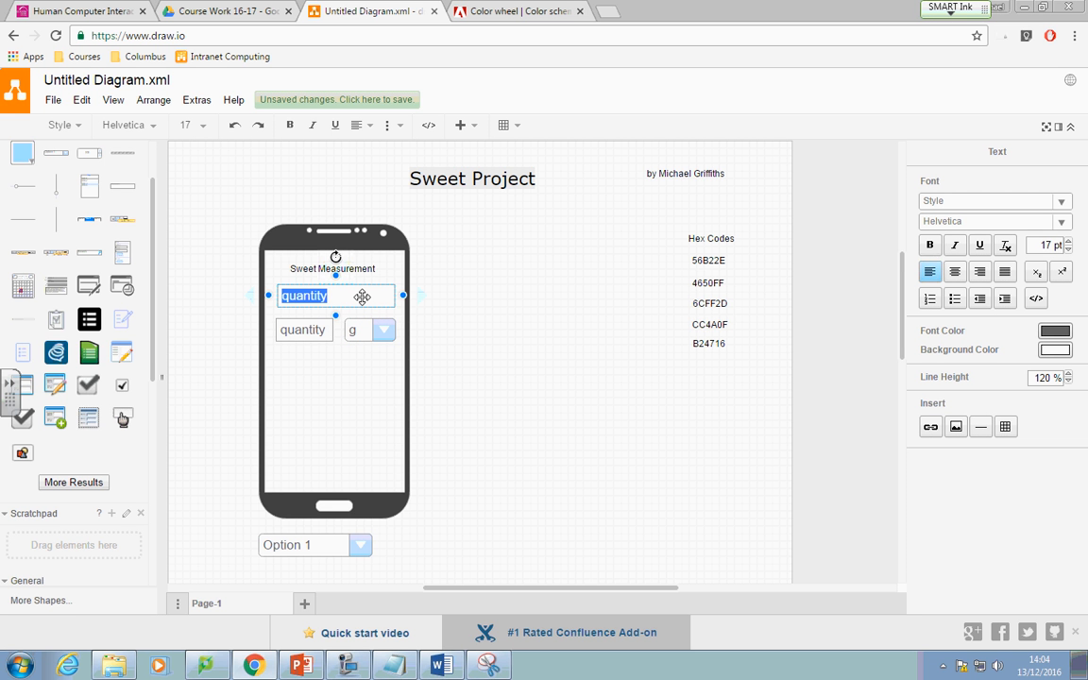
pyautogui.write('ba')
pyautogui.press('BackSpace')
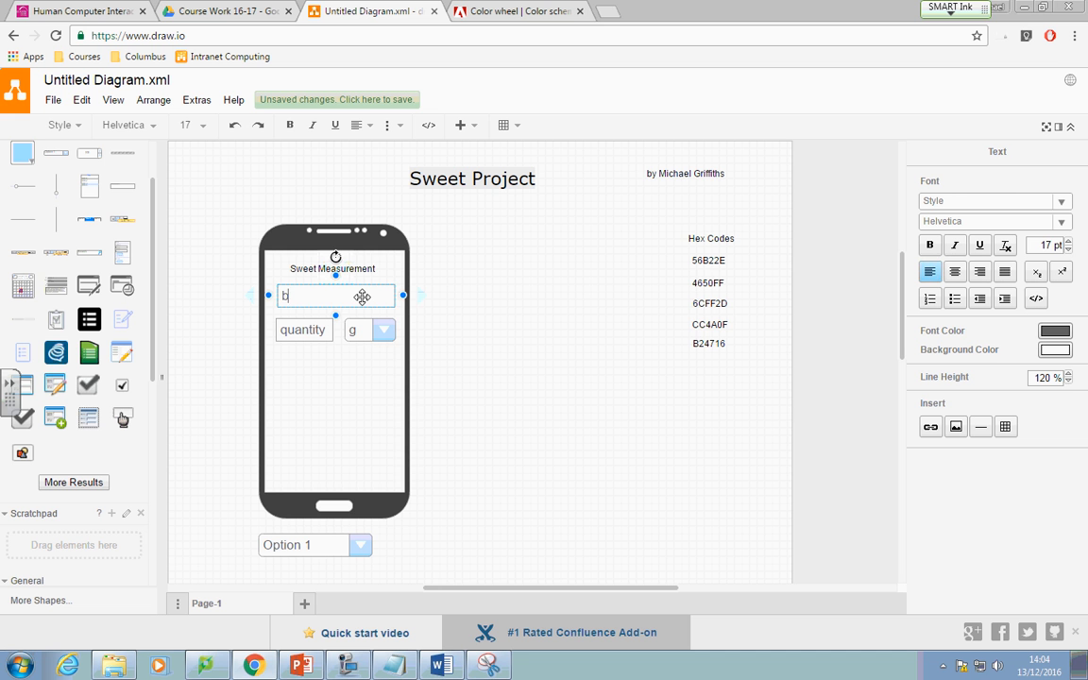
pyautogui.press('BackSpace')
pyautogui.write('name')
pyautogui.click(318, 414)
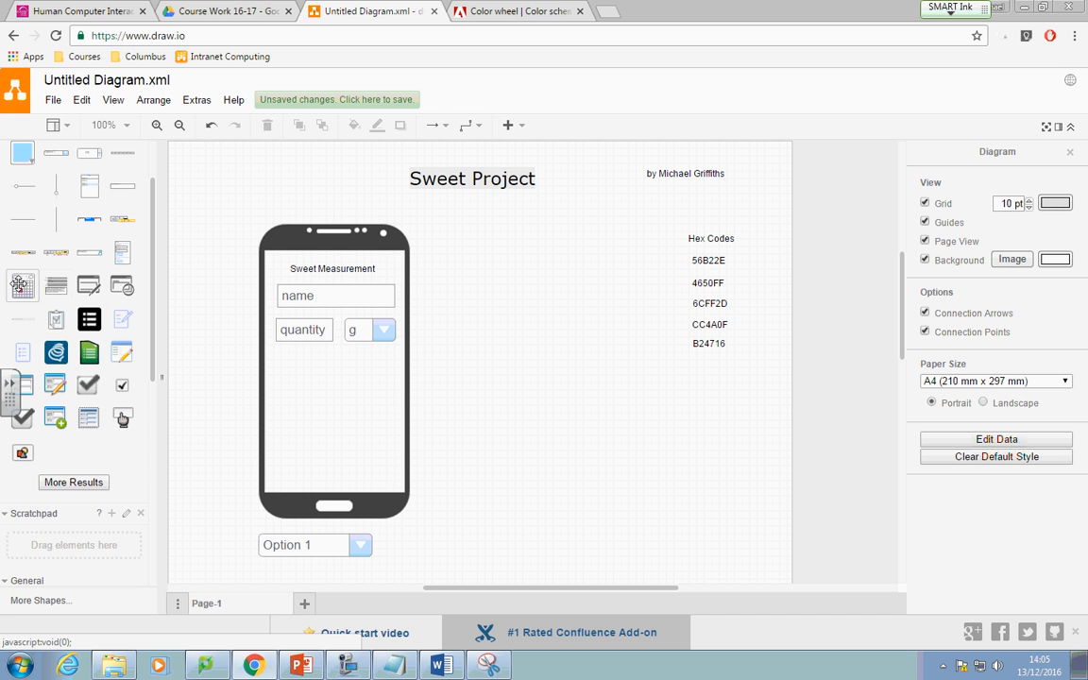
# - Search the shape library for "submit" and load more results
pyautogui.scroll(2, 52, 392)
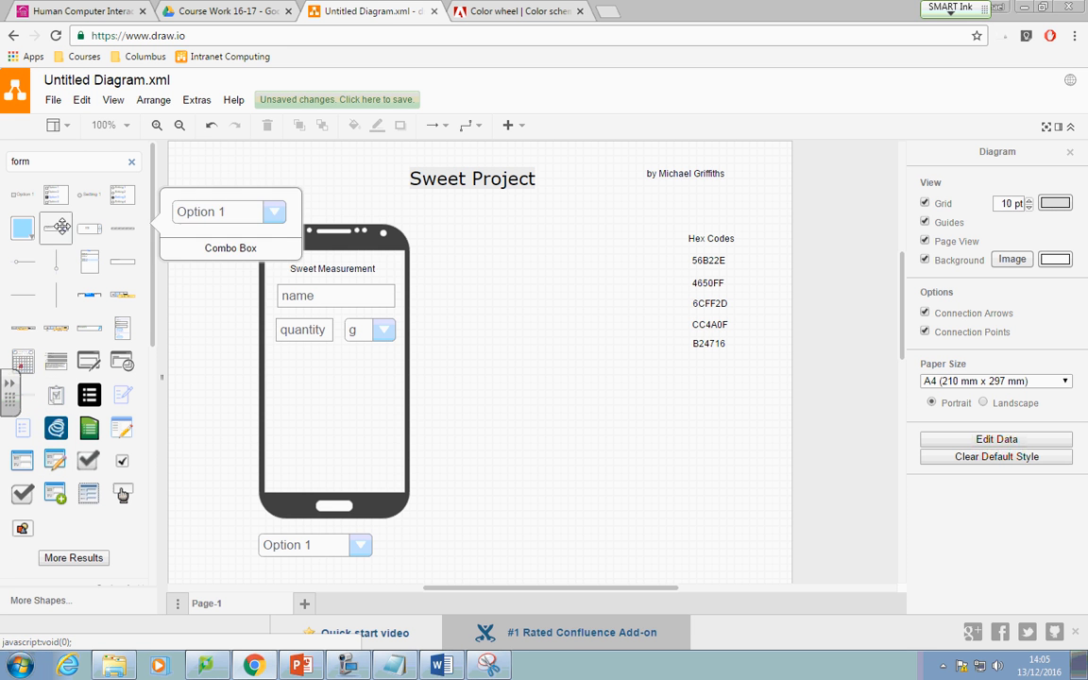
pyautogui.moveTo(31, 162); pyautogui.dragTo(3, 151)
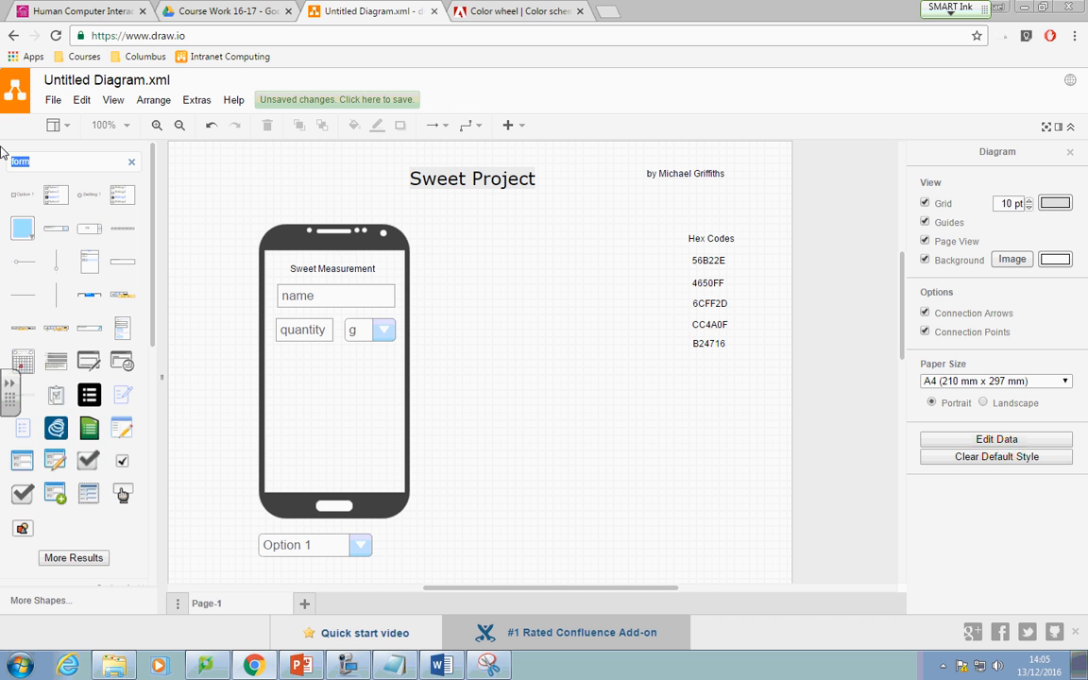
pyautogui.write('submit')
pyautogui.press('Return')
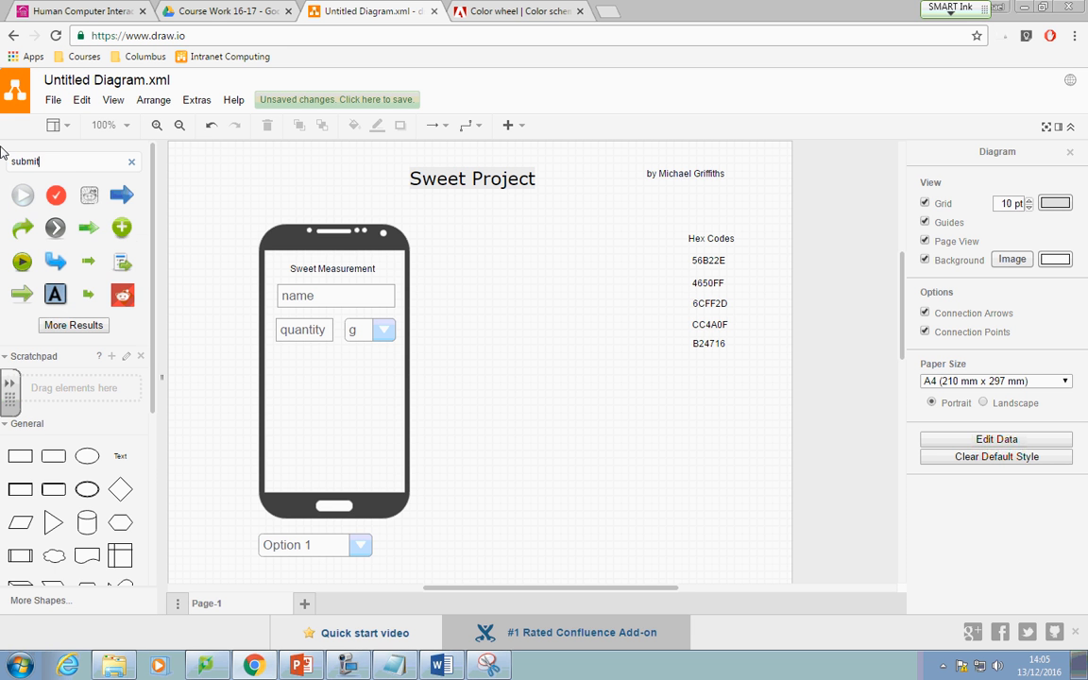
pyautogui.click(74, 325)
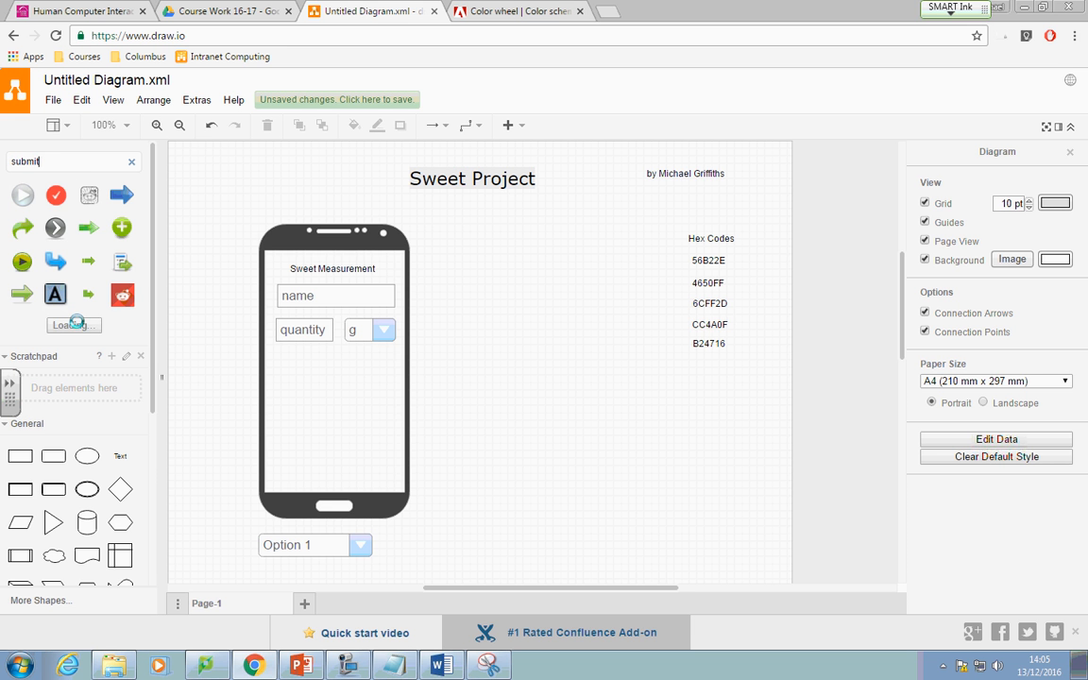
# - Search the shape library for "button" and place the blue Button shape on the phone screen below the quantity row
pyautogui.moveTo(44, 161); pyautogui.dragTo(3, 163)
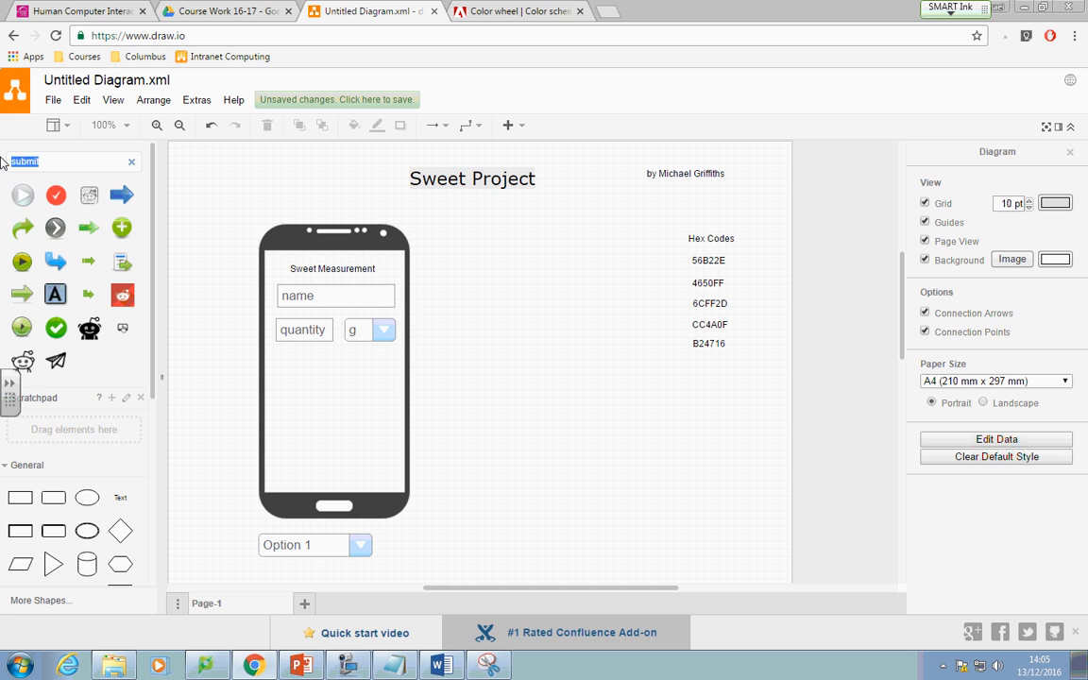
pyautogui.write('button')
pyautogui.press('Return')
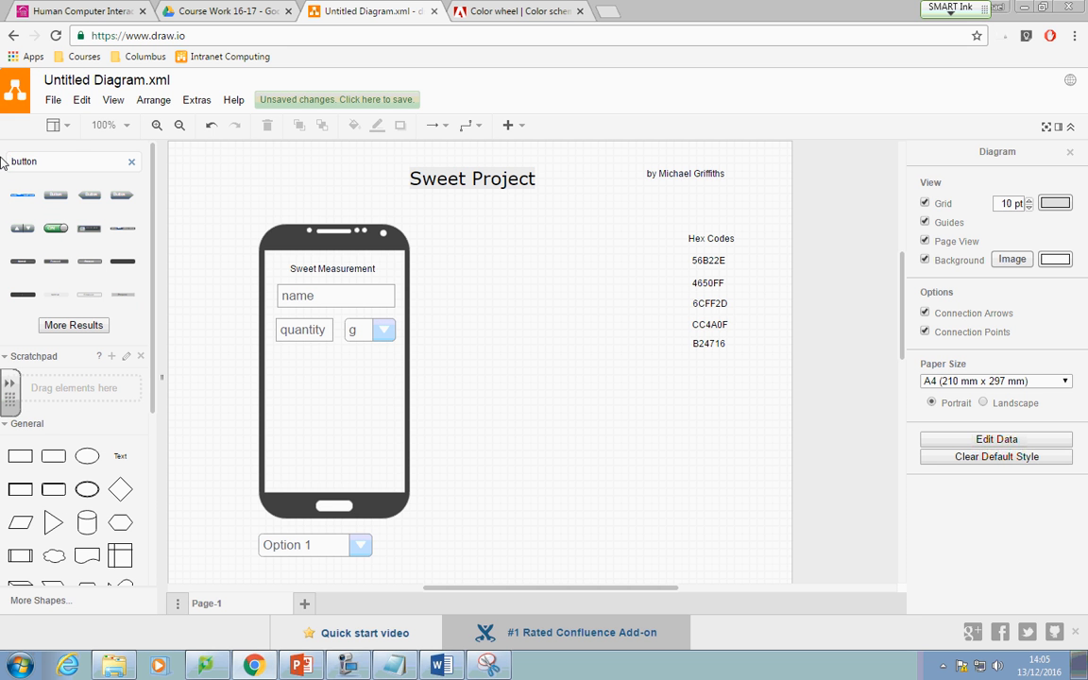
pyautogui.moveTo(58, 197)
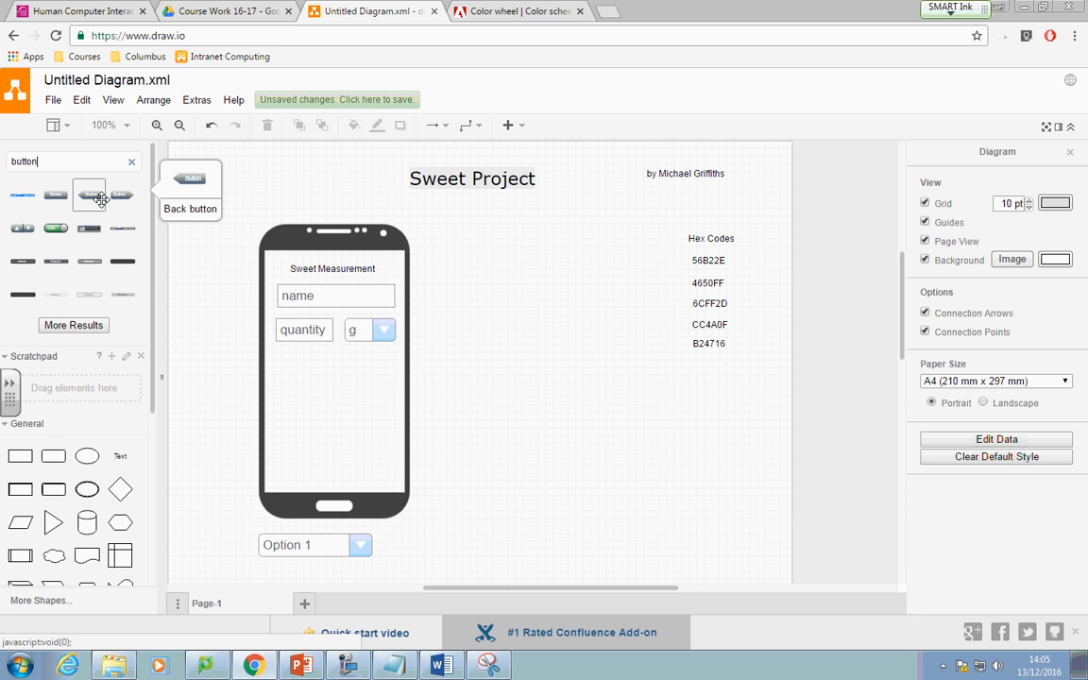
pyautogui.moveTo(52, 262)
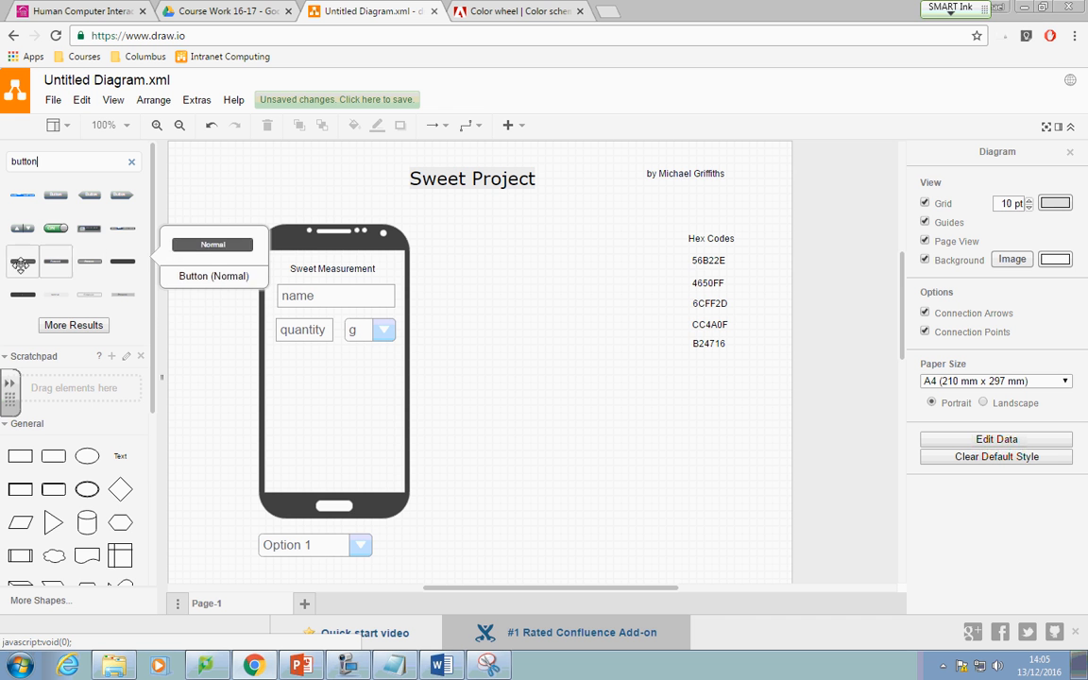
pyautogui.click(86, 326)
pyautogui.moveTo(66, 356)
pyautogui.moveTo(91, 328)
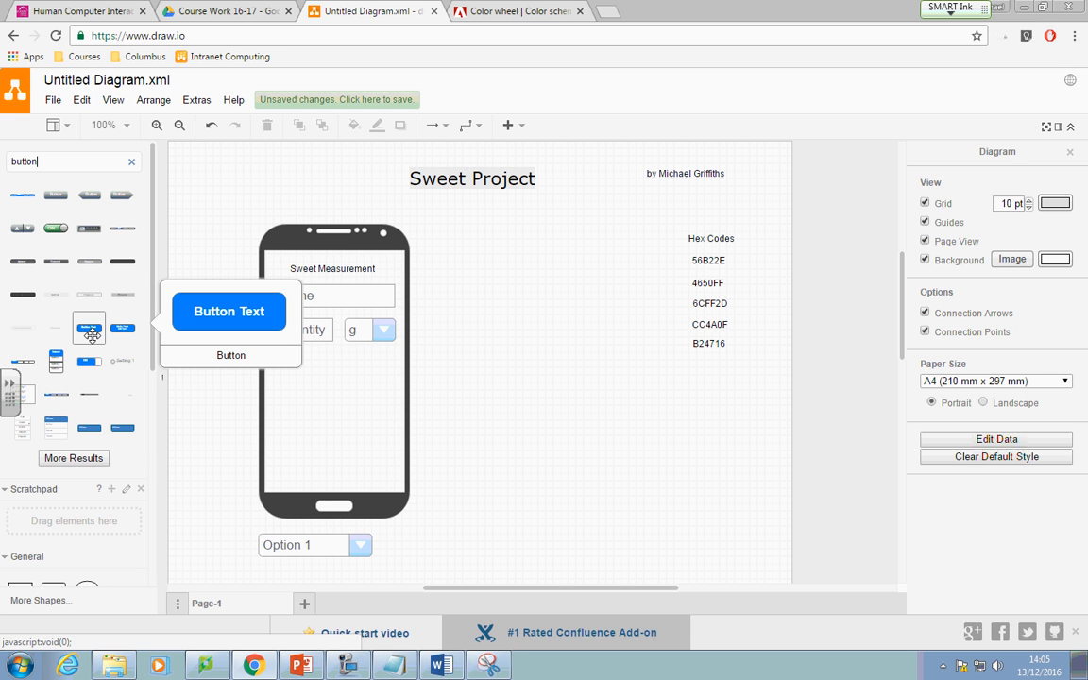
pyautogui.moveTo(91, 327); pyautogui.dragTo(275, 368)
pyautogui.click(401, 413)
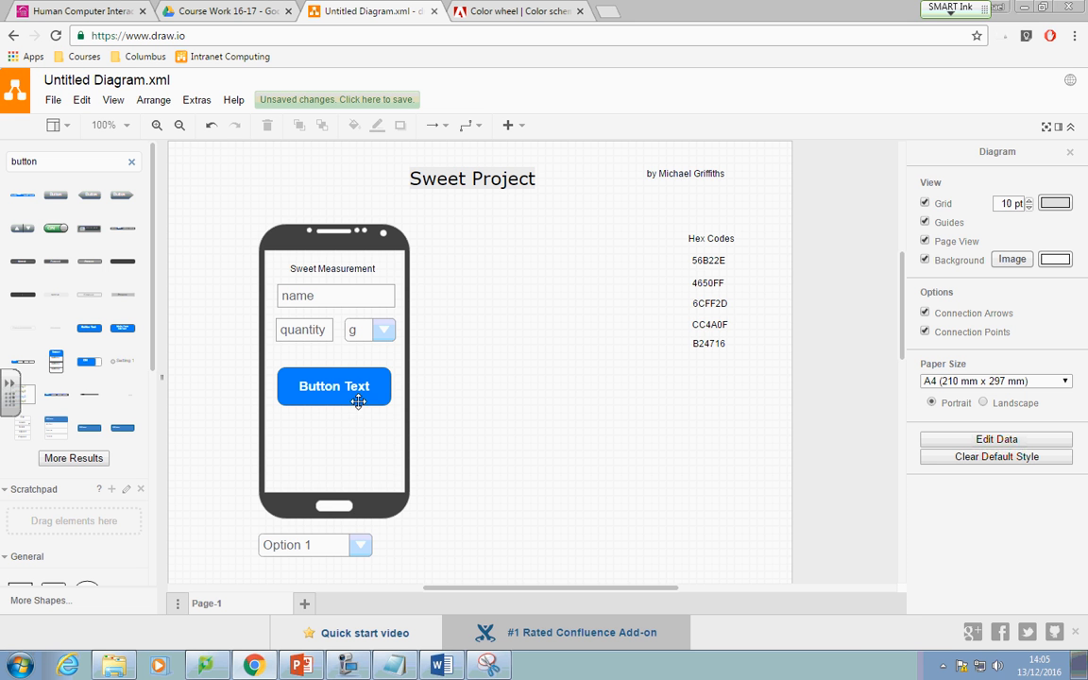
# - Change the blue button's label to "Submit"
pyautogui.doubleClick(358, 391)
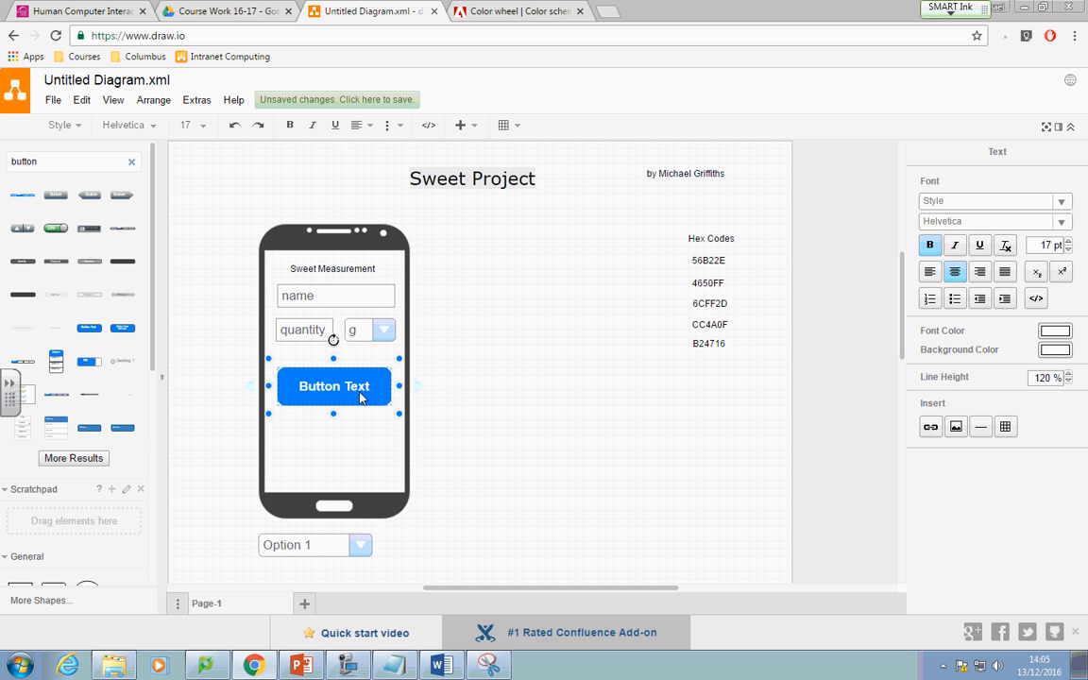
pyautogui.write('Submit')
pyautogui.click(441, 418)
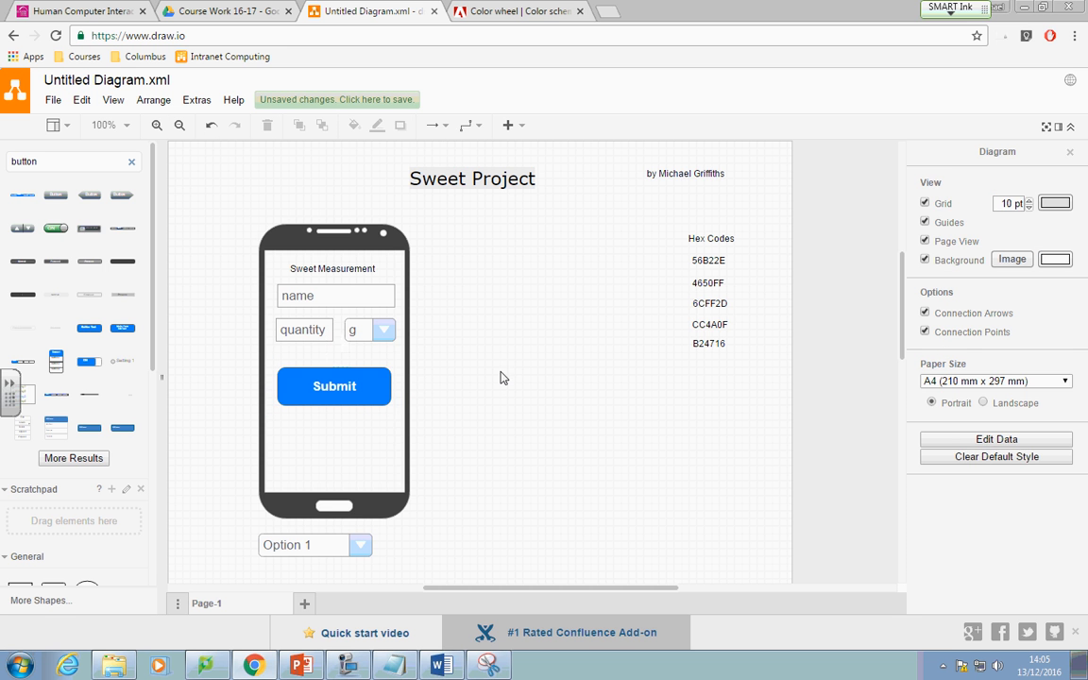
# - Delete the spare Option 1 combo box below the phone
pyautogui.click(331, 536)
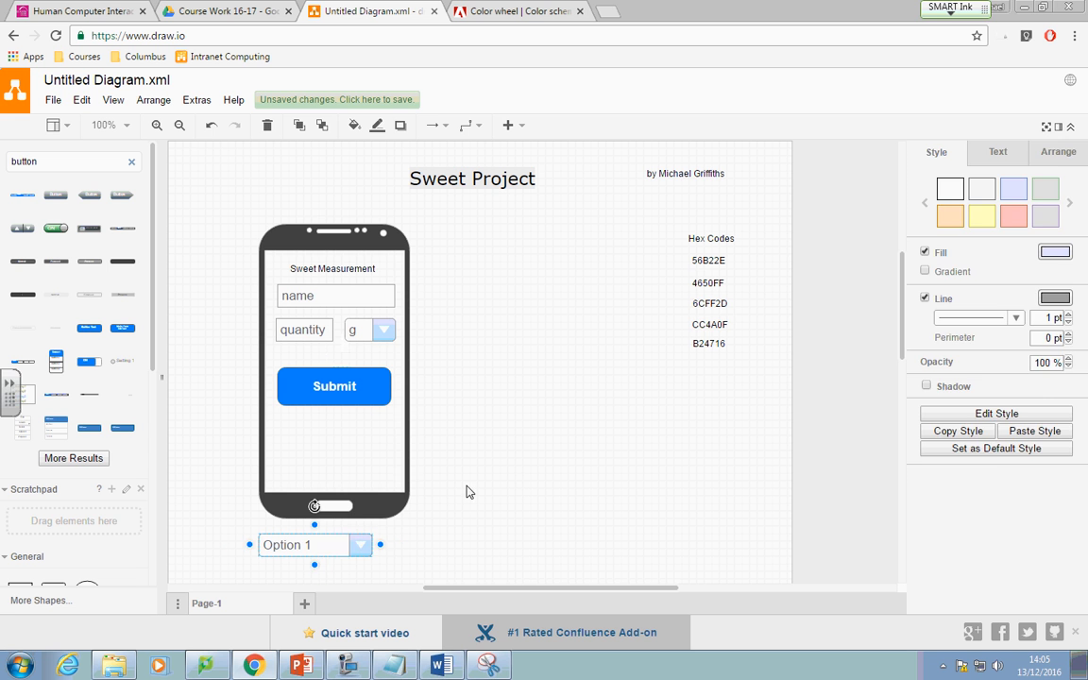
pyautogui.press('Delete')
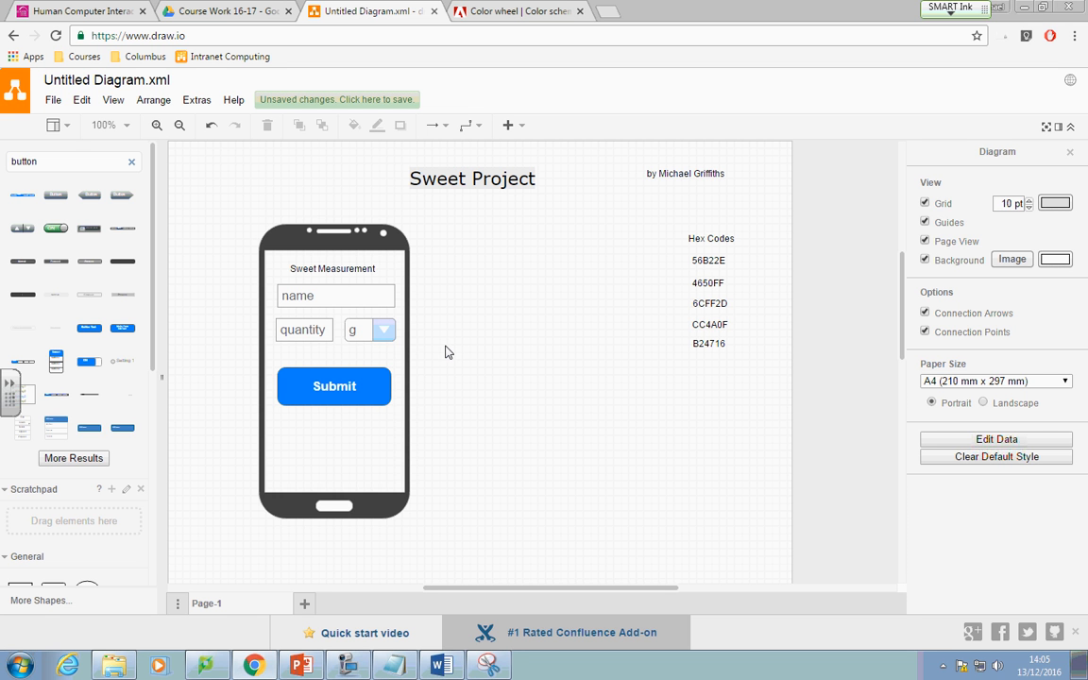
# - Save the diagram to the device under the file name sweet_screen1
pyautogui.click(52, 102)
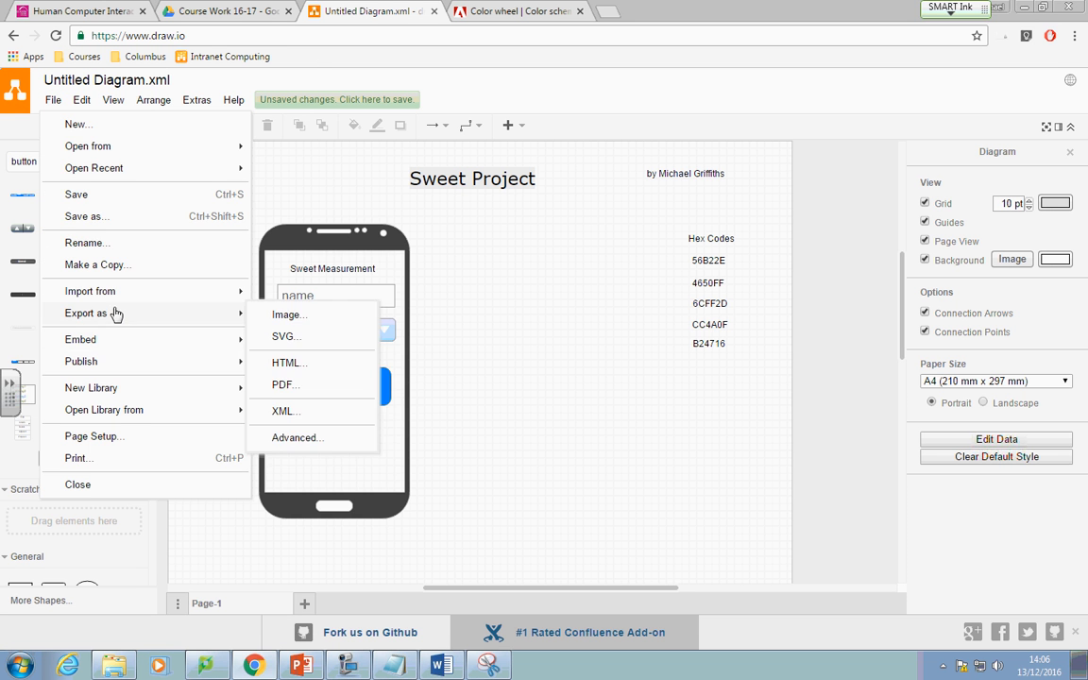
pyautogui.click(90, 216)
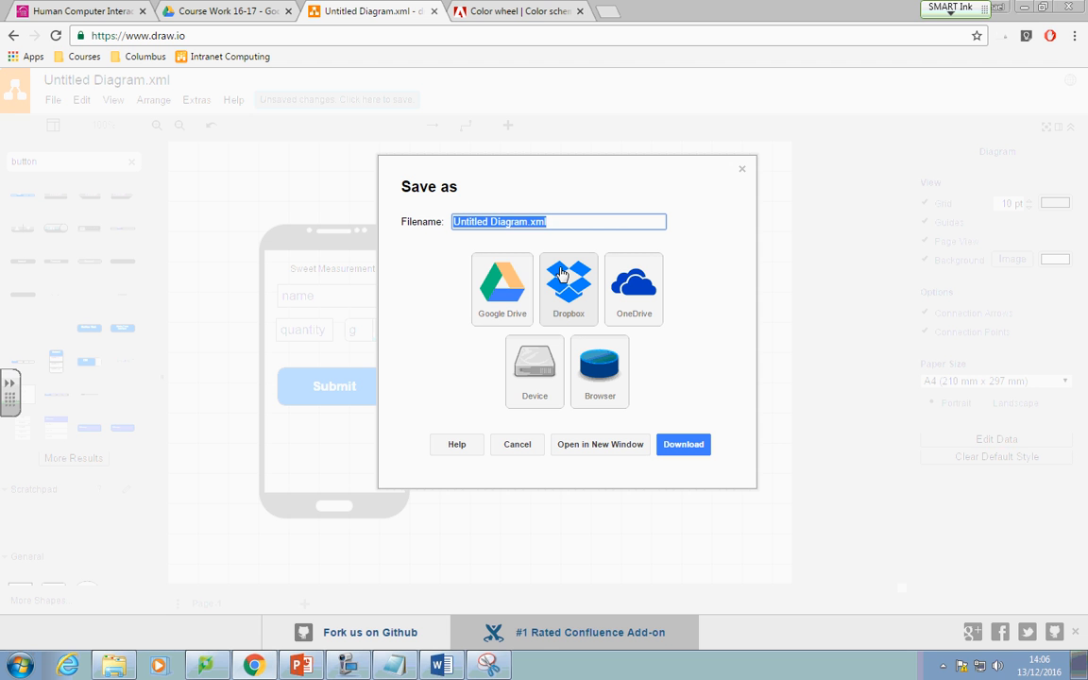
pyautogui.write('sweet_screen1')
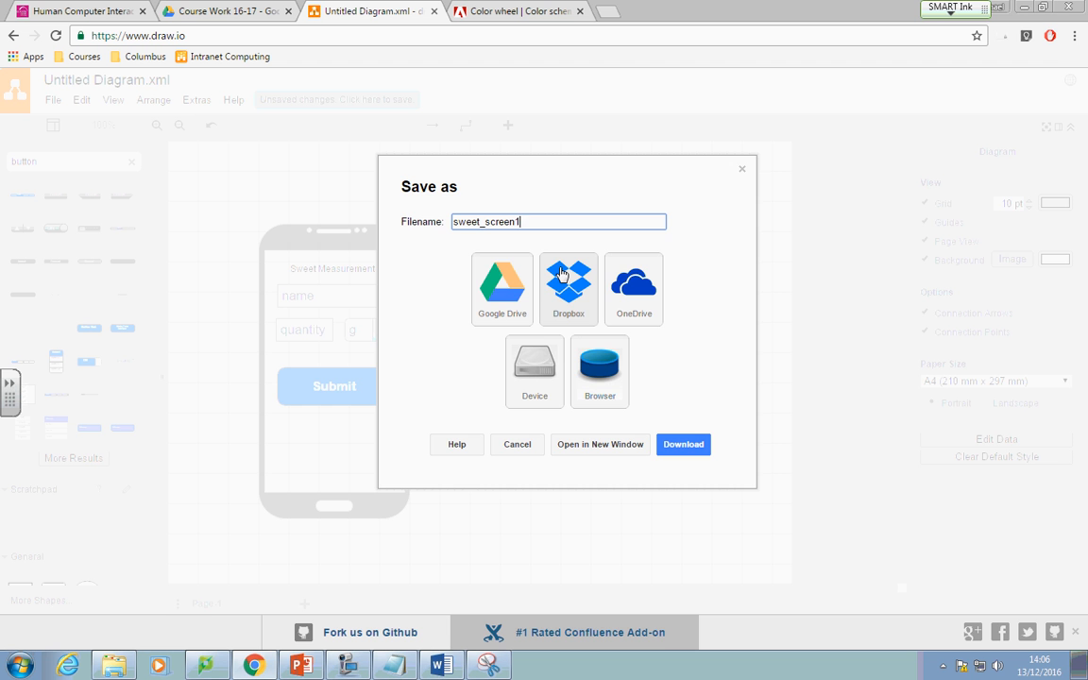
pyautogui.click(531, 364)
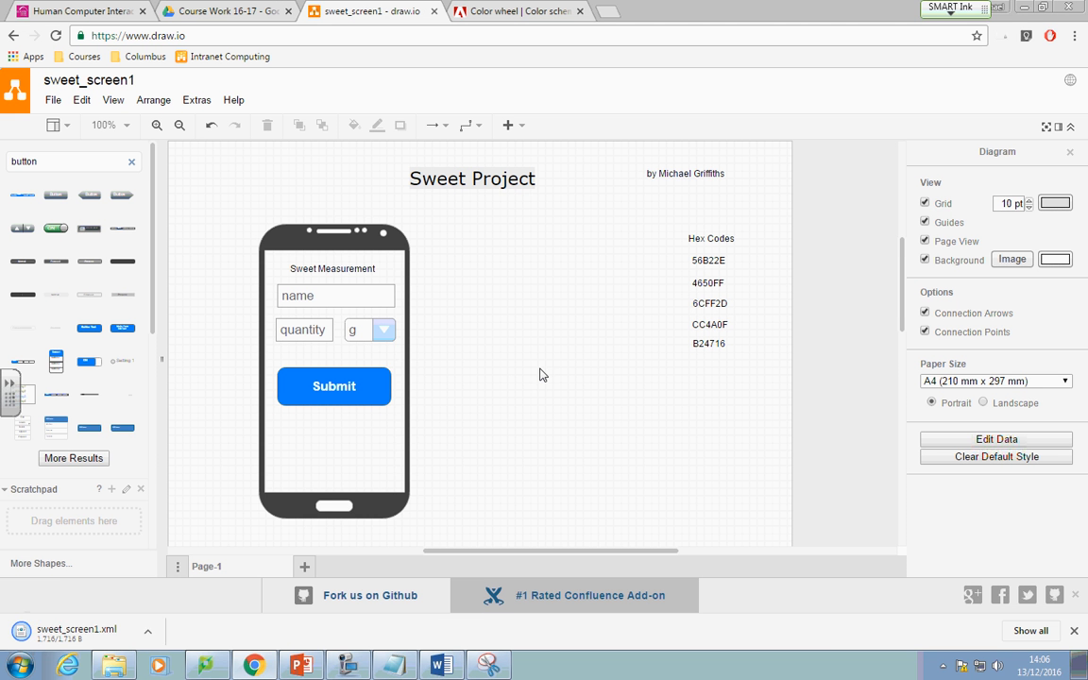
# - Show the downloaded sweet_screen1.xml in its folder, view the actions available for it, and return to the diagram
pyautogui.click(156, 634)
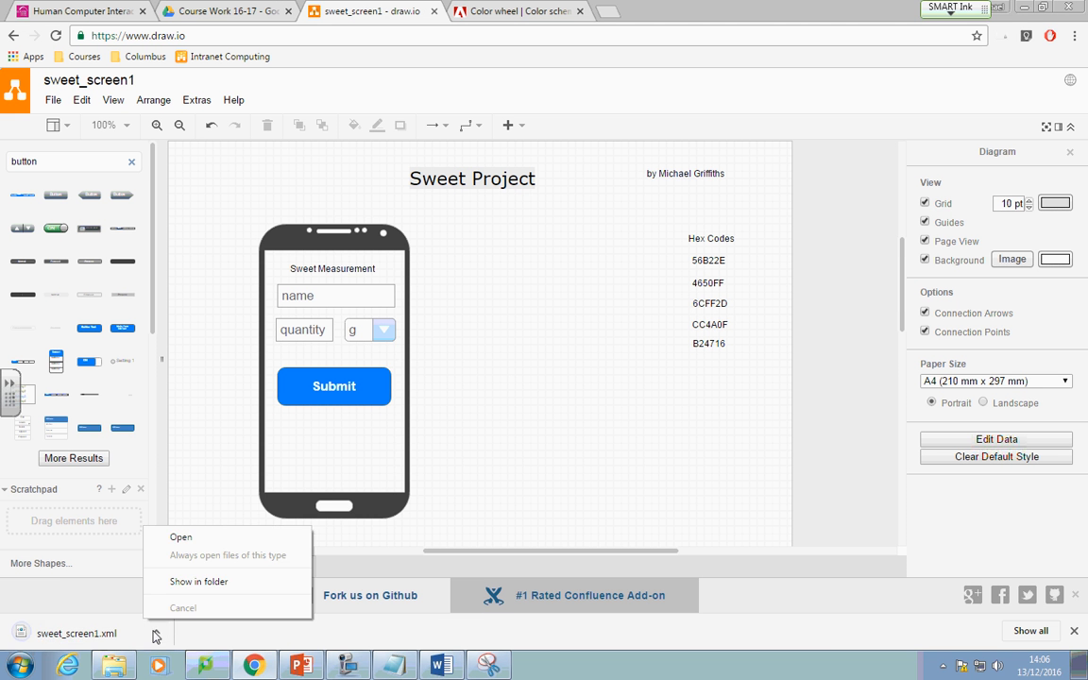
pyautogui.click(204, 581)
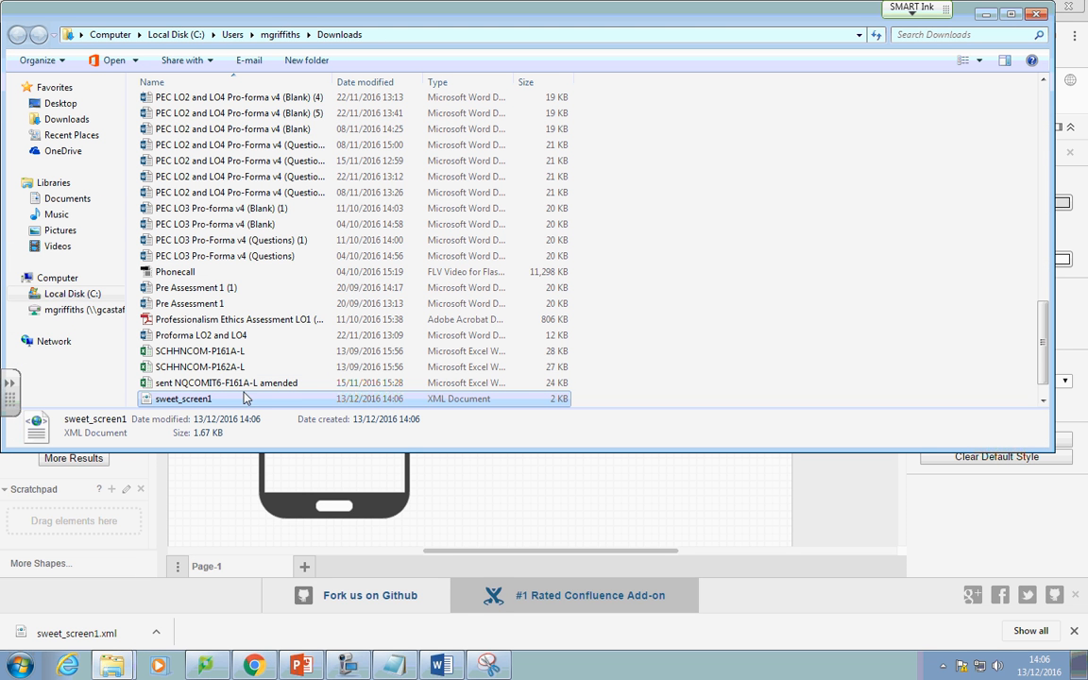
pyautogui.rightClick(217, 402)
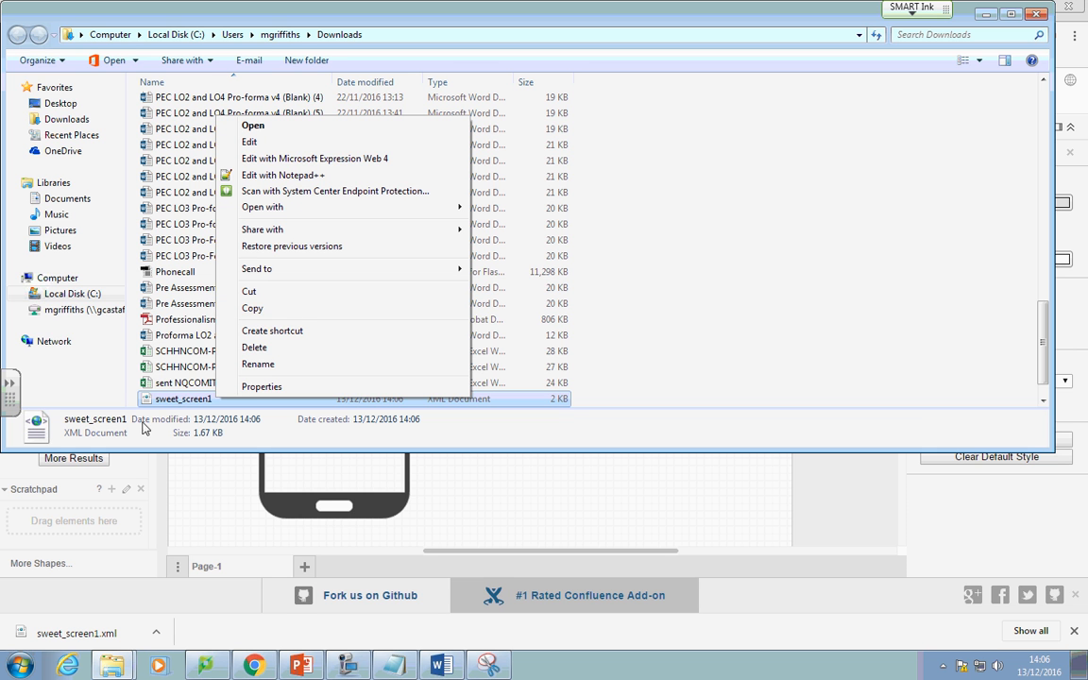
pyautogui.click(531, 482)
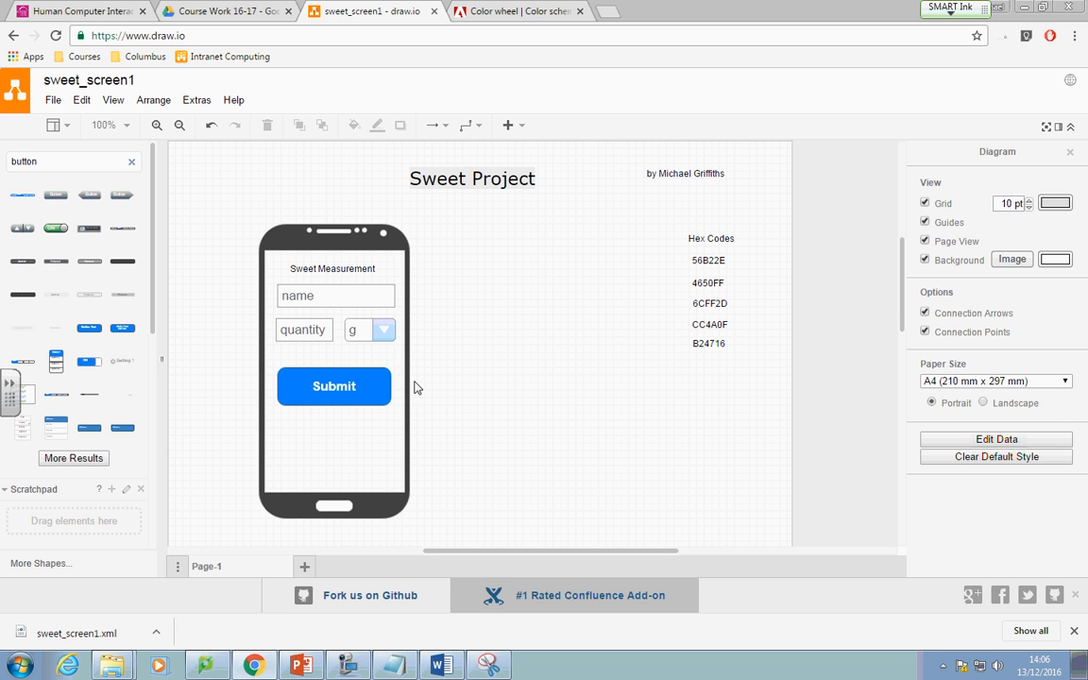
pyautogui.click(357, 269)
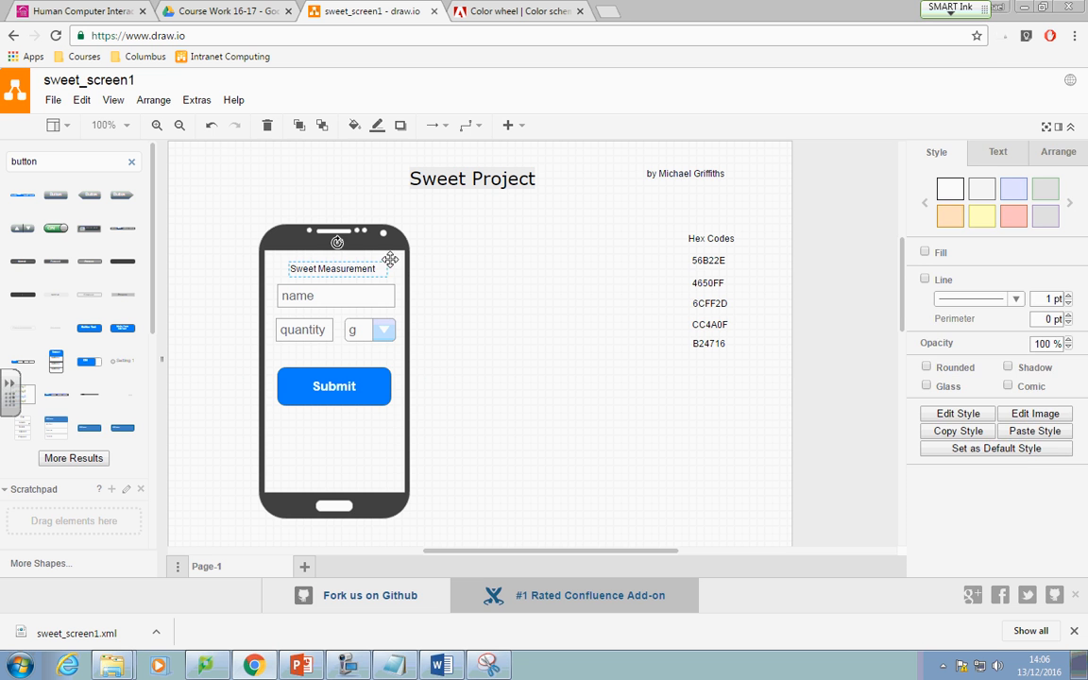
pyautogui.click(361, 396)
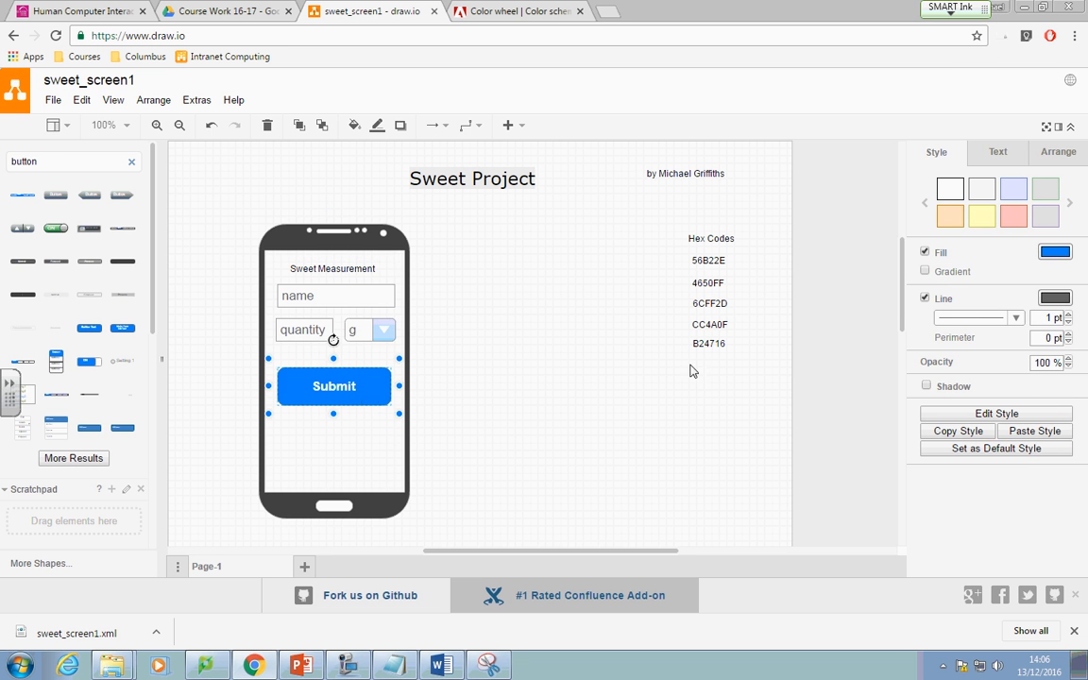
pyautogui.click(1055, 251)
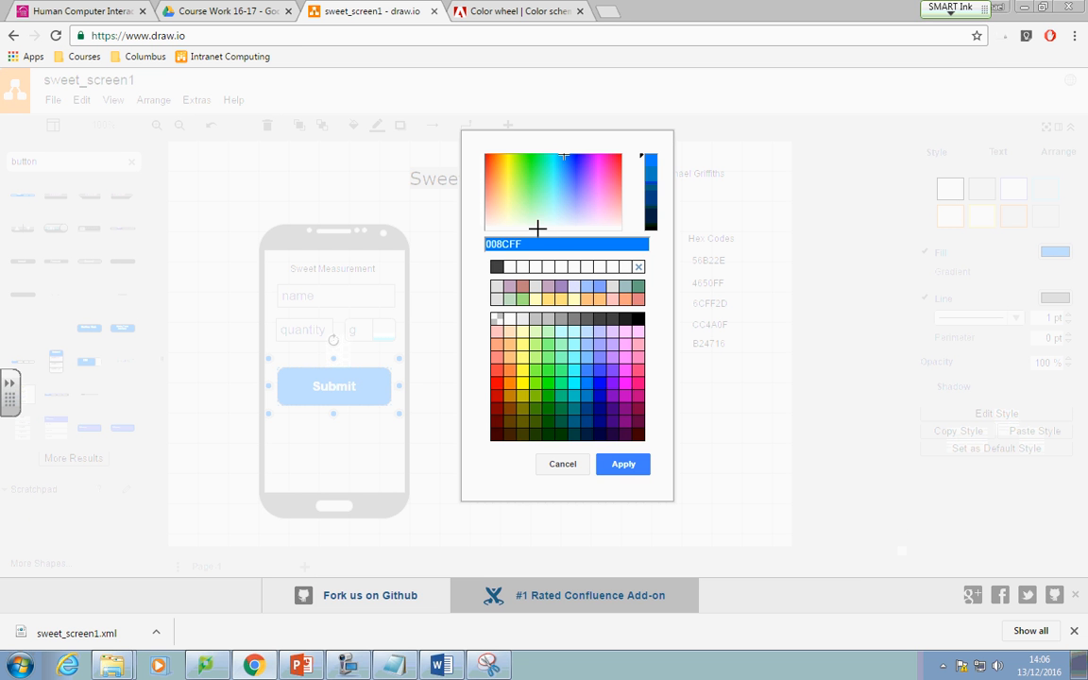
pyautogui.click(562, 463)
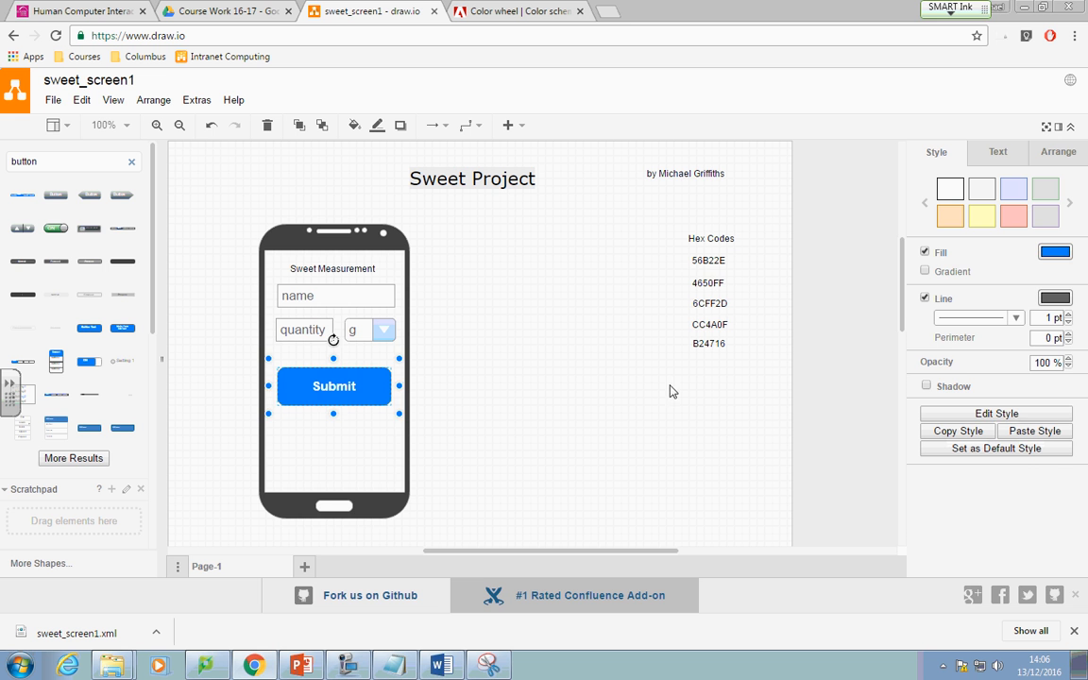
# - Copy the hex code 56B22E from the Hex Codes list and apply it as the Submit button's fill color
pyautogui.click(717, 259)
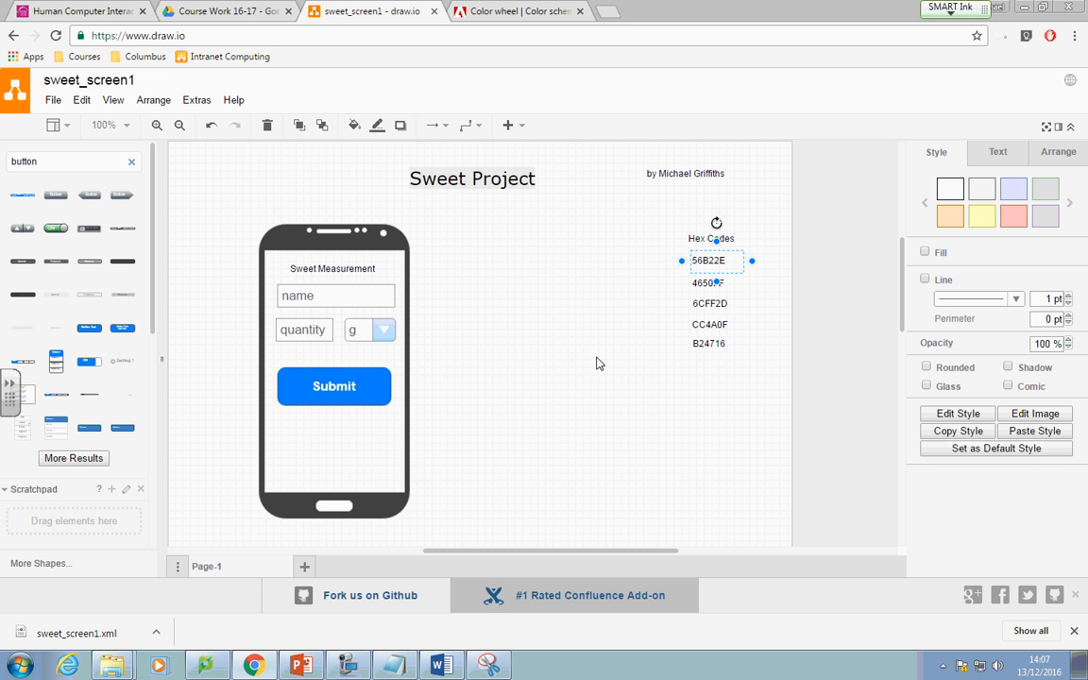
pyautogui.doubleClick(718, 264)
pyautogui.hotkey('ctrl', 'c')
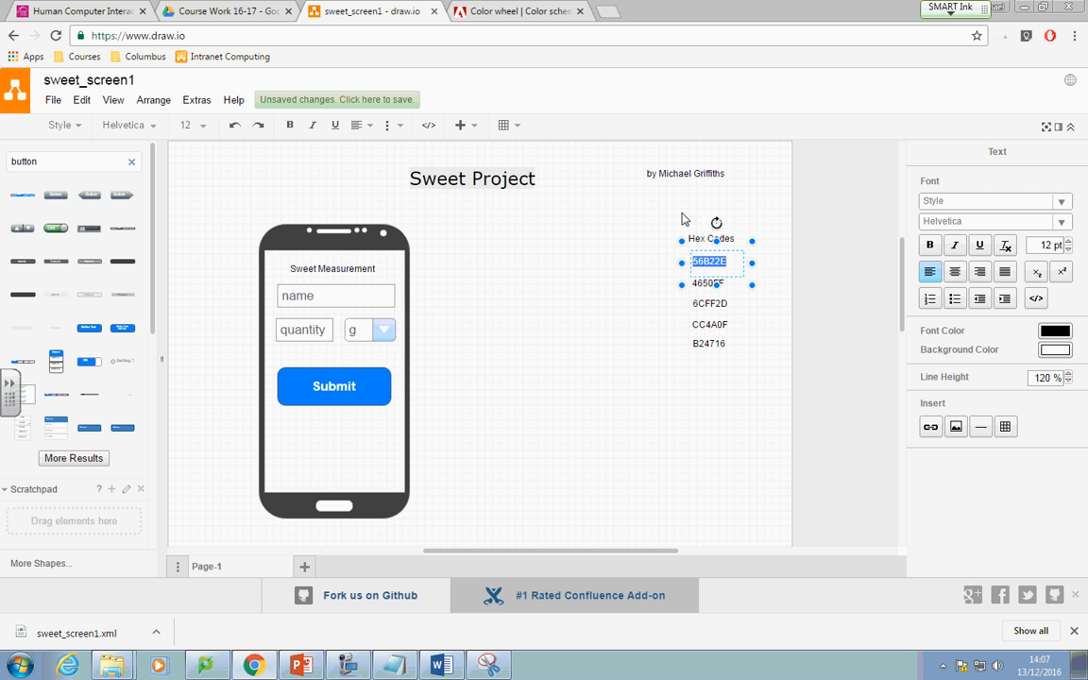
pyautogui.click(285, 376)
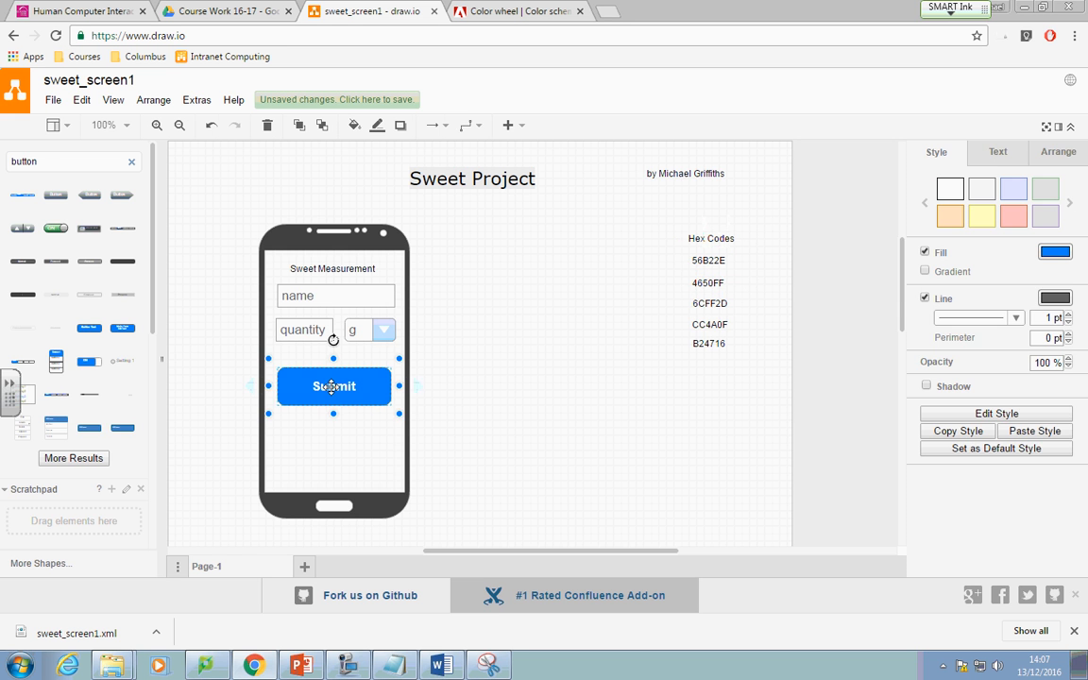
pyautogui.click(1054, 251)
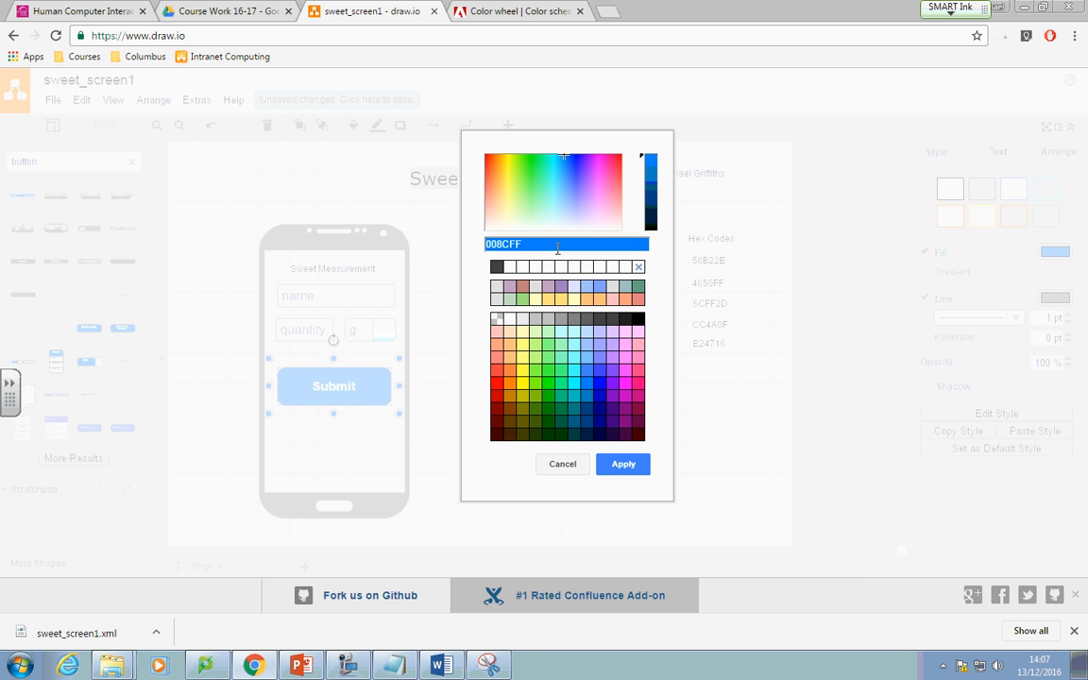
pyautogui.hotkey('ctrl', 'v')
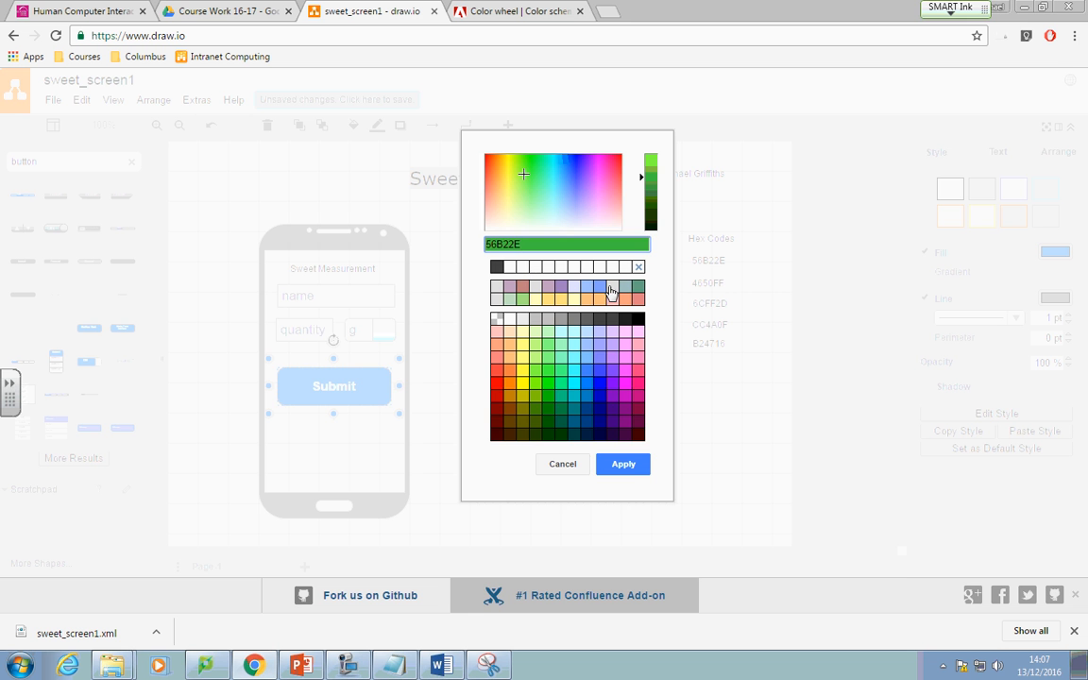
pyautogui.click(627, 465)
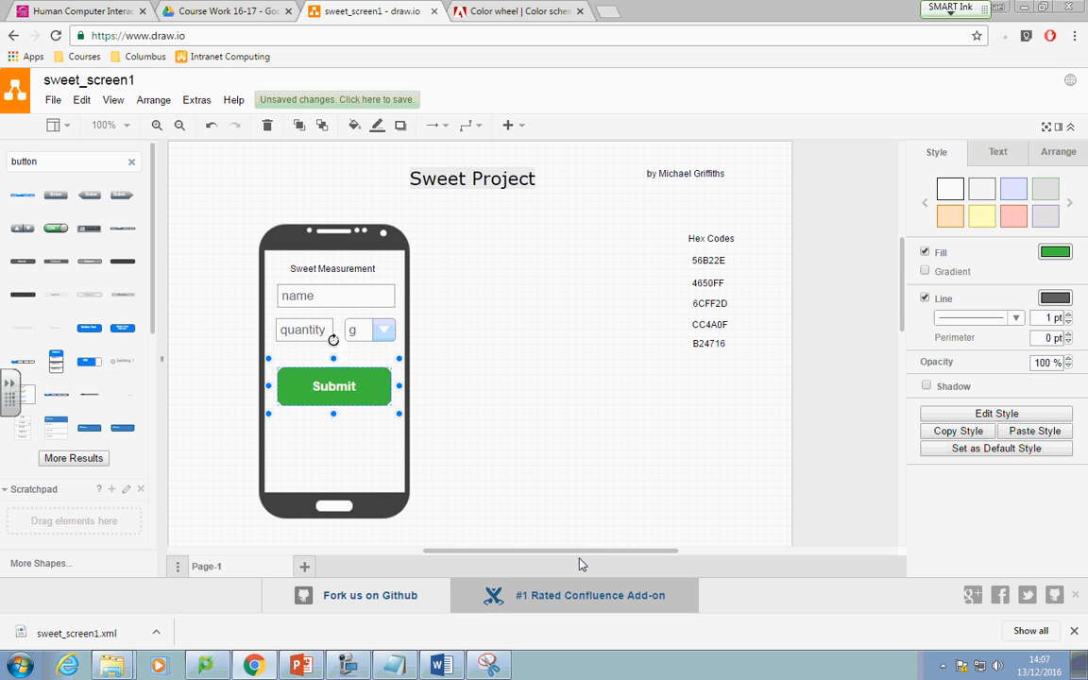
# - Clear the shape search, place a General rectangle on the phone and stretch it to cover the whole screen area
pyautogui.click(272, 461)
pyautogui.click(300, 497)
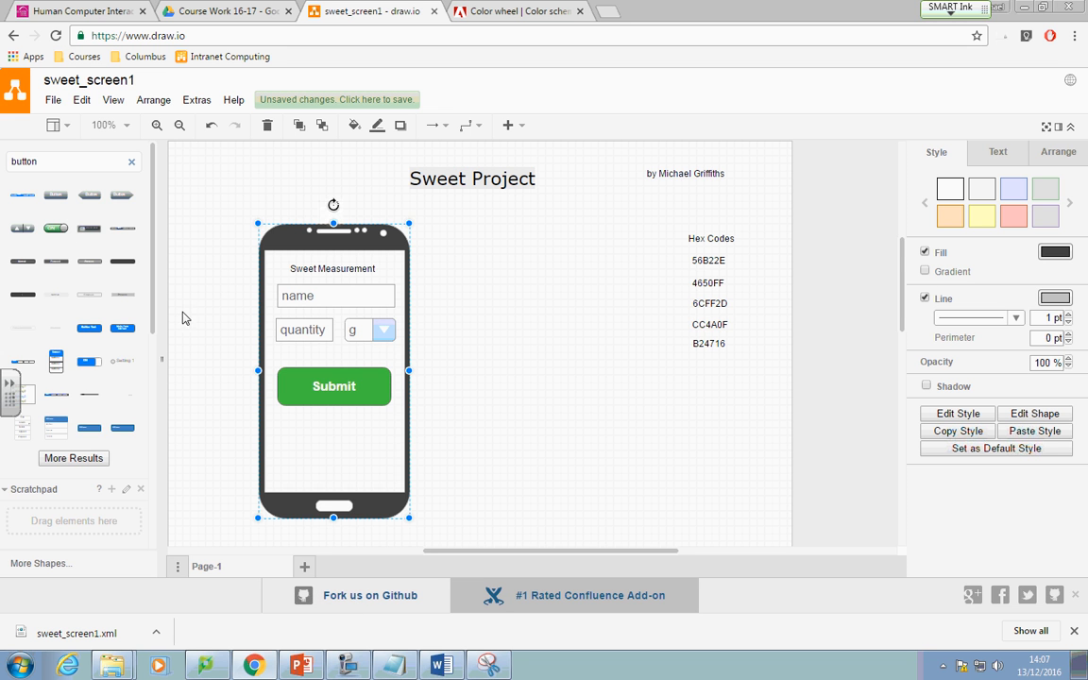
pyautogui.click(132, 161)
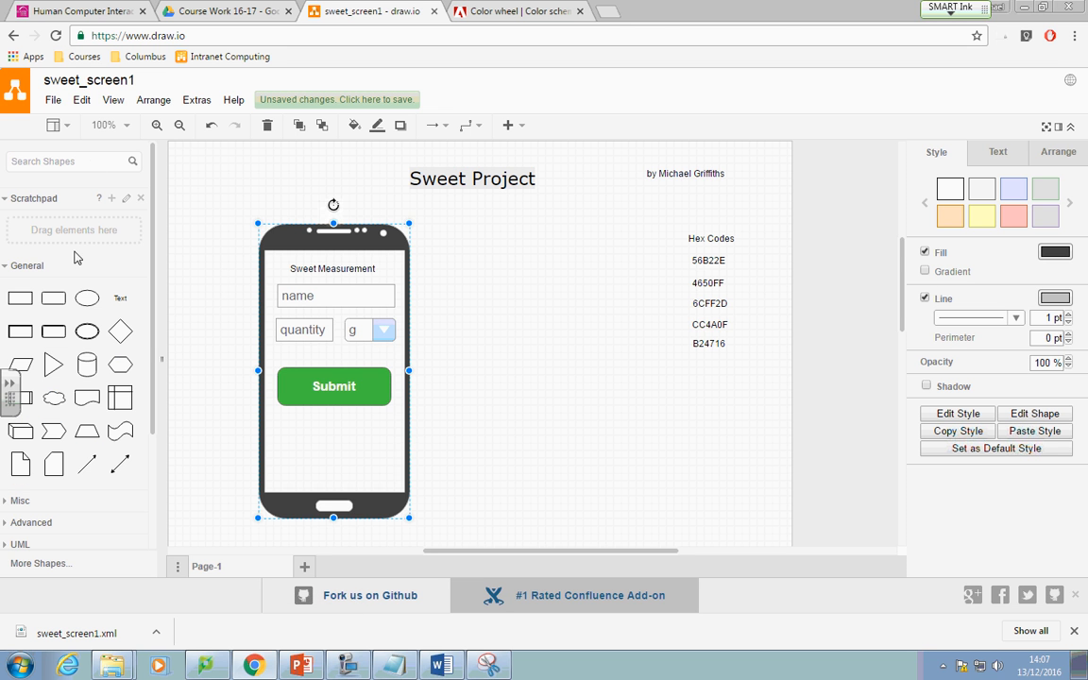
pyautogui.moveTo(20, 301)
pyautogui.moveTo(21, 300); pyautogui.dragTo(261, 247)
pyautogui.moveTo(351, 293); pyautogui.dragTo(402, 491)
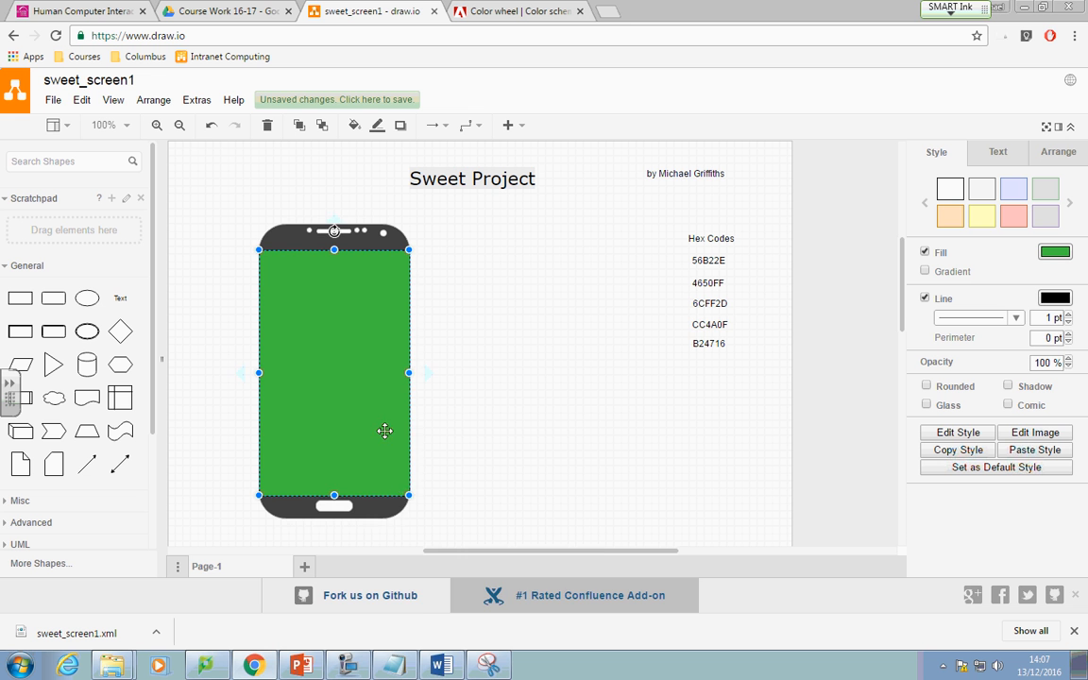
# - Try sending the green rectangle to the back, behind the phone's elements, and undo that
pyautogui.rightClick(371, 380)
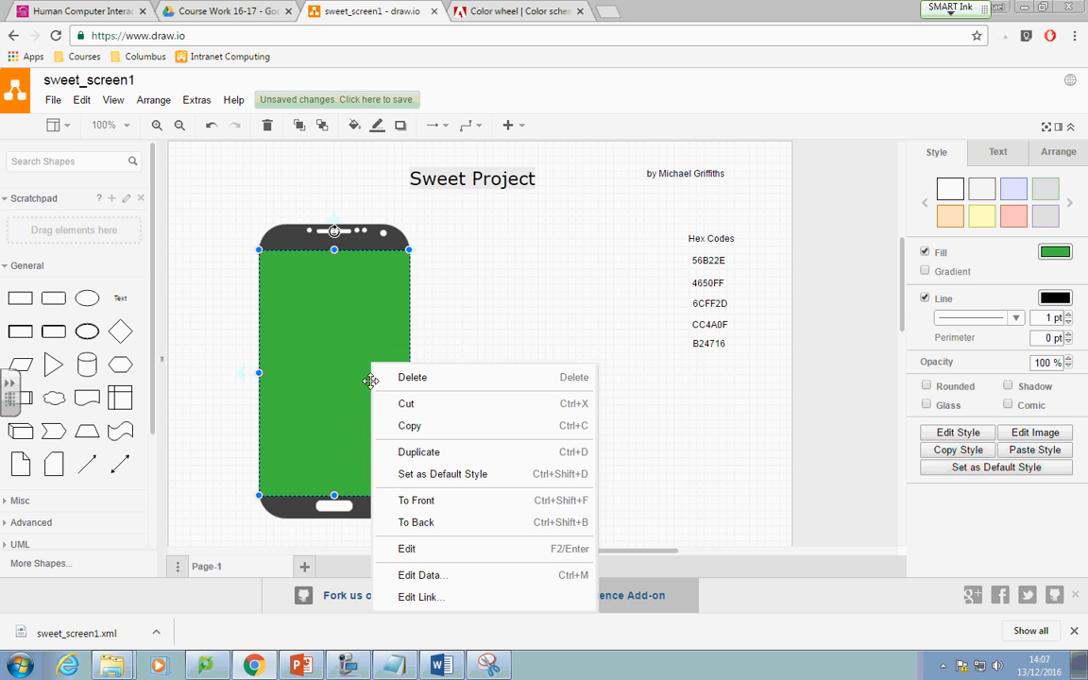
pyautogui.click(463, 526)
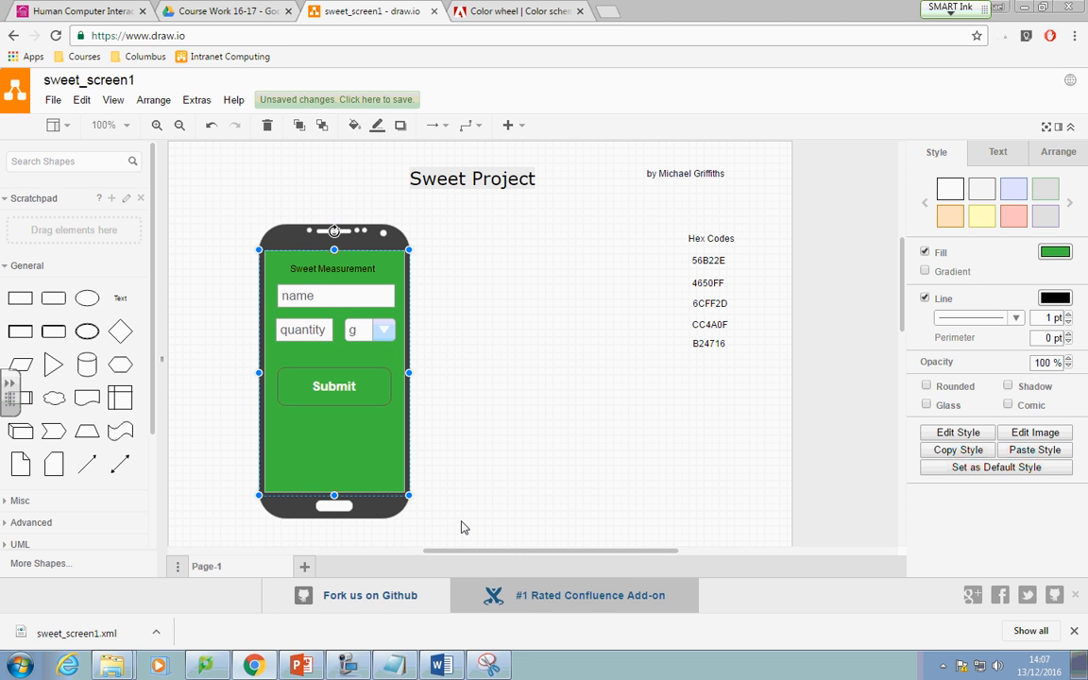
pyautogui.hotkey('ctrl', 'z')
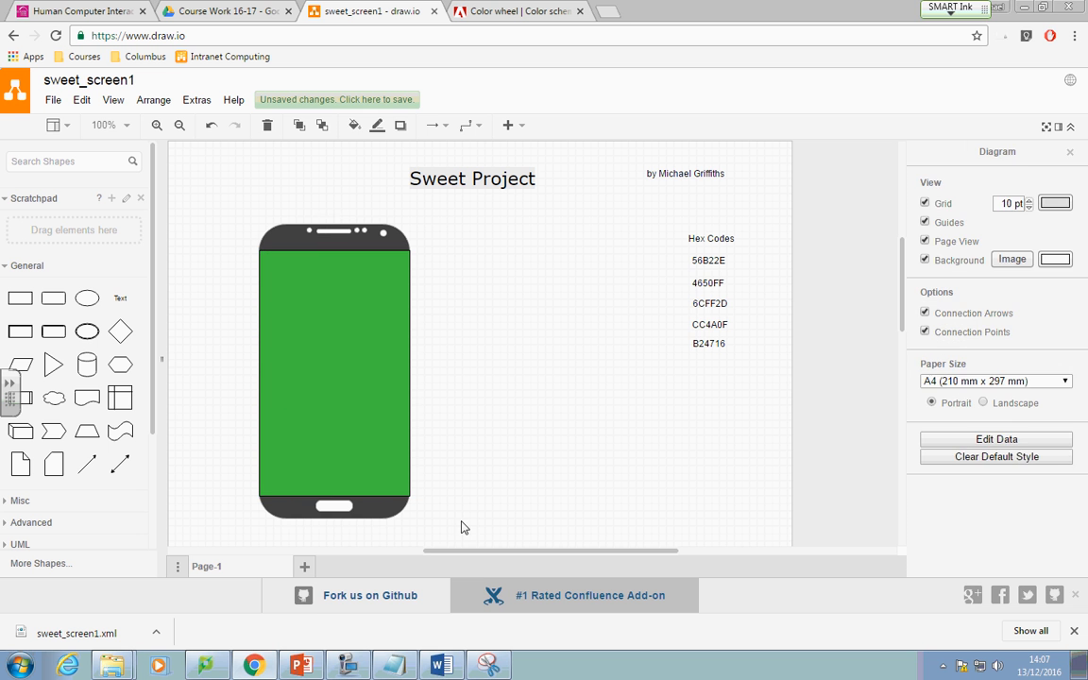
# - Copy the hex code 4650FF from the list and apply it as the background color of that code's own text
pyautogui.doubleClick(716, 283)
pyautogui.hotkey('ctrl', 'c')
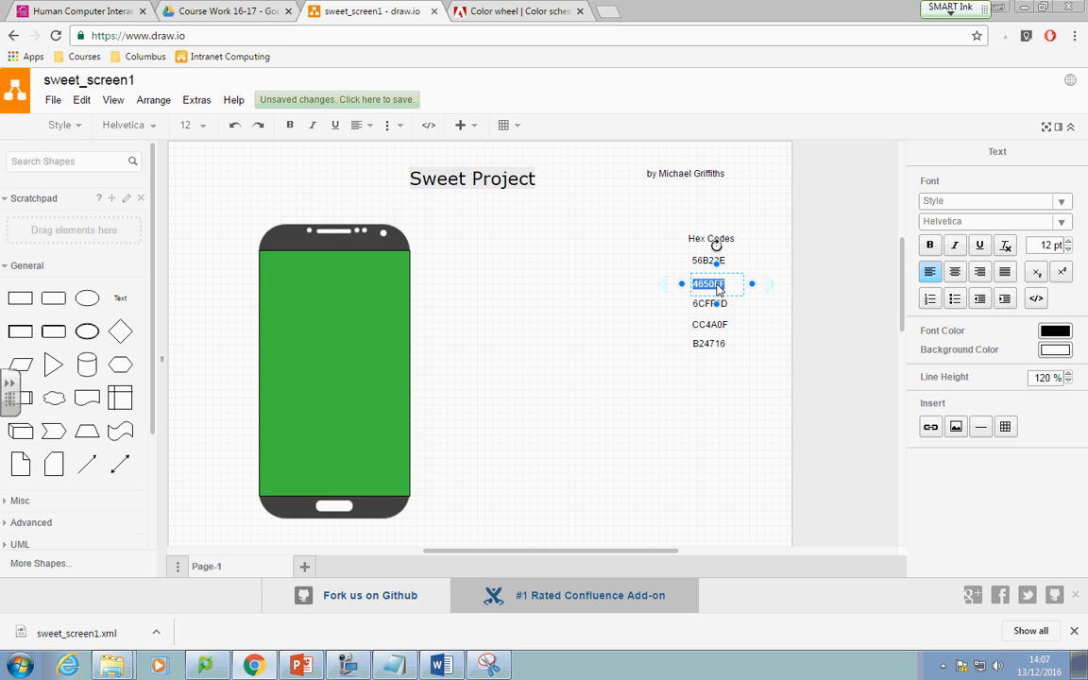
pyautogui.click(1054, 349)
pyautogui.click(580, 242)
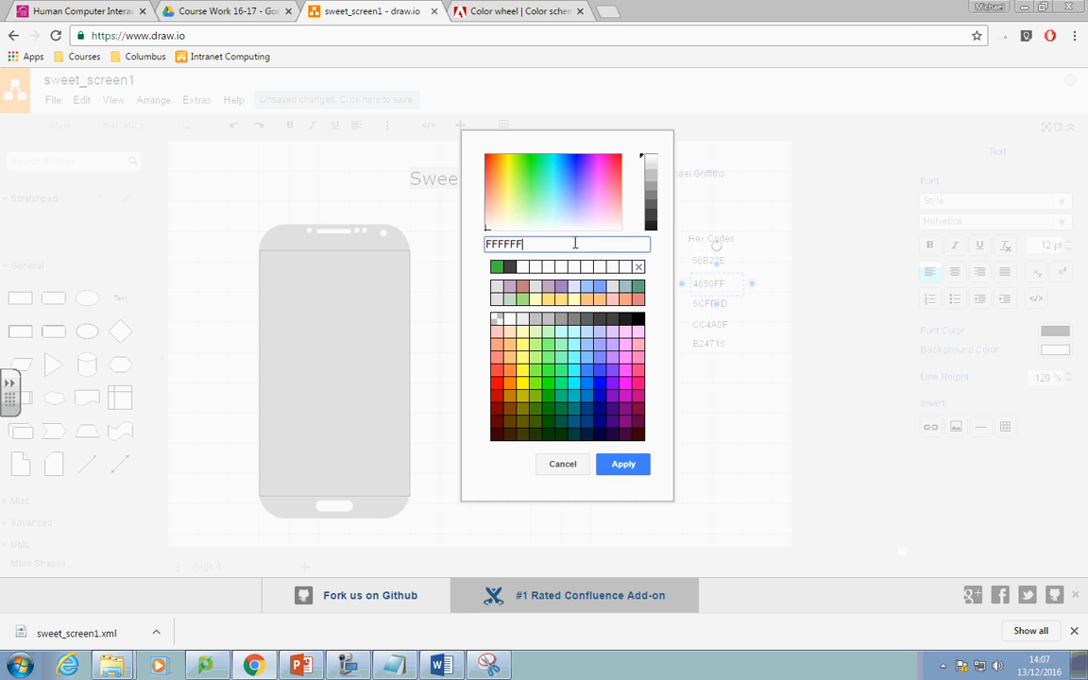
pyautogui.hotkey('ctrl', 'a')
pyautogui.hotkey('ctrl', 'v')
pyautogui.click(626, 465)
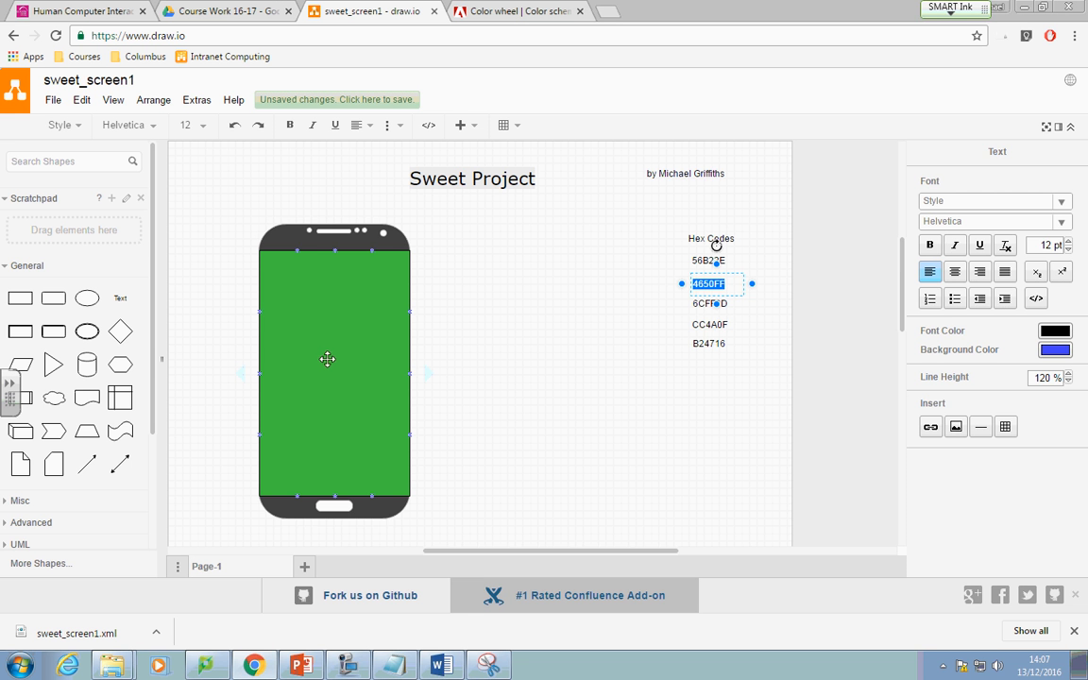
# - Fill the rectangle over the phone's screen with color 4650FF and send it to the back
pyautogui.click(360, 337)
pyautogui.click(1060, 249)
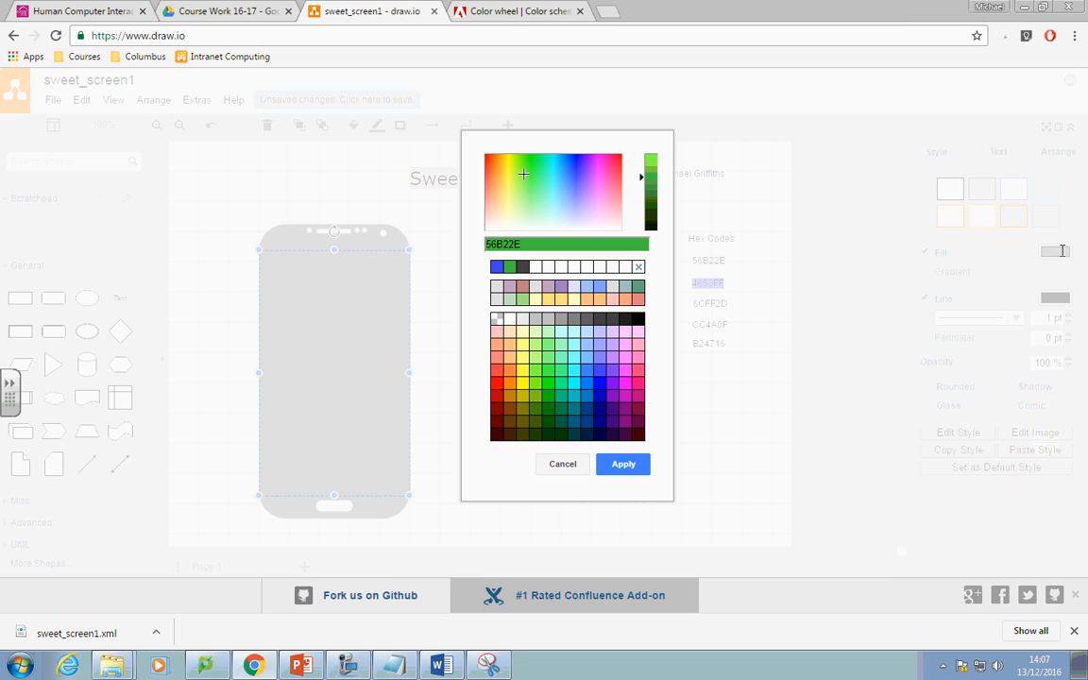
pyautogui.click(520, 243)
pyautogui.hotkey('ctrl', 'a')
pyautogui.hotkey('ctrl', 'v')
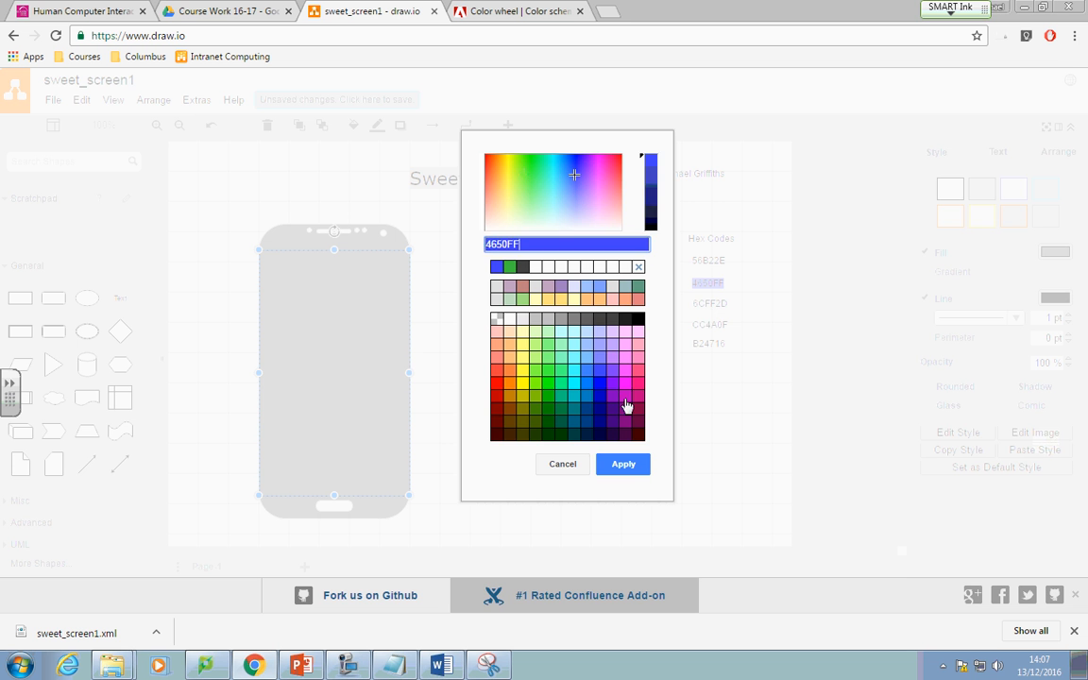
pyautogui.click(624, 464)
pyautogui.rightClick(315, 323)
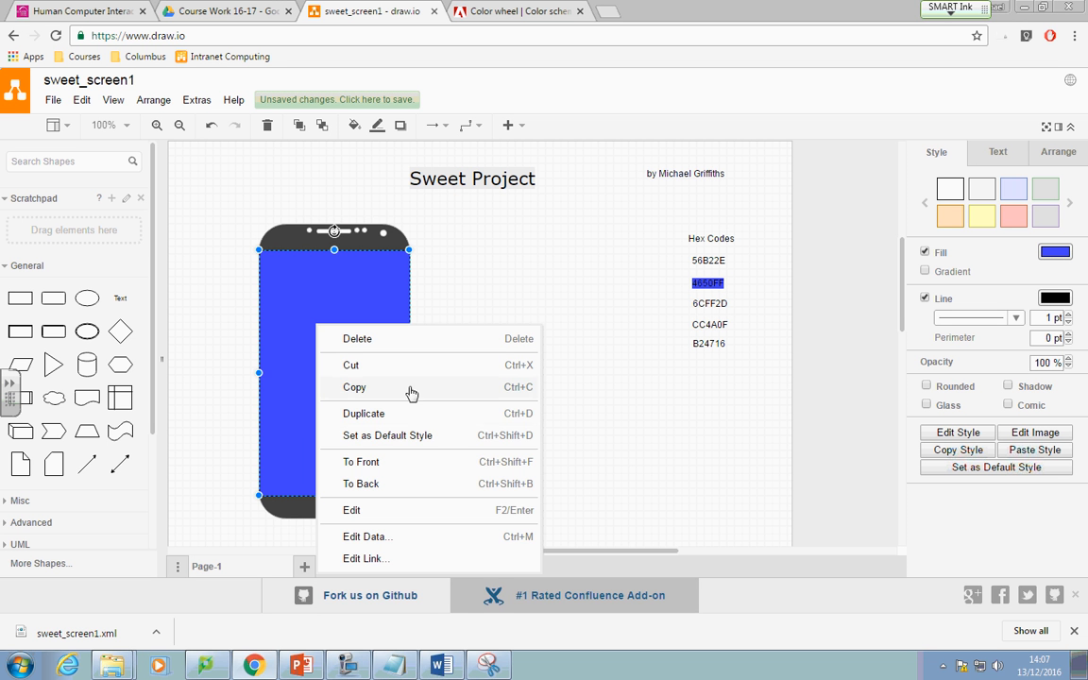
pyautogui.click(400, 485)
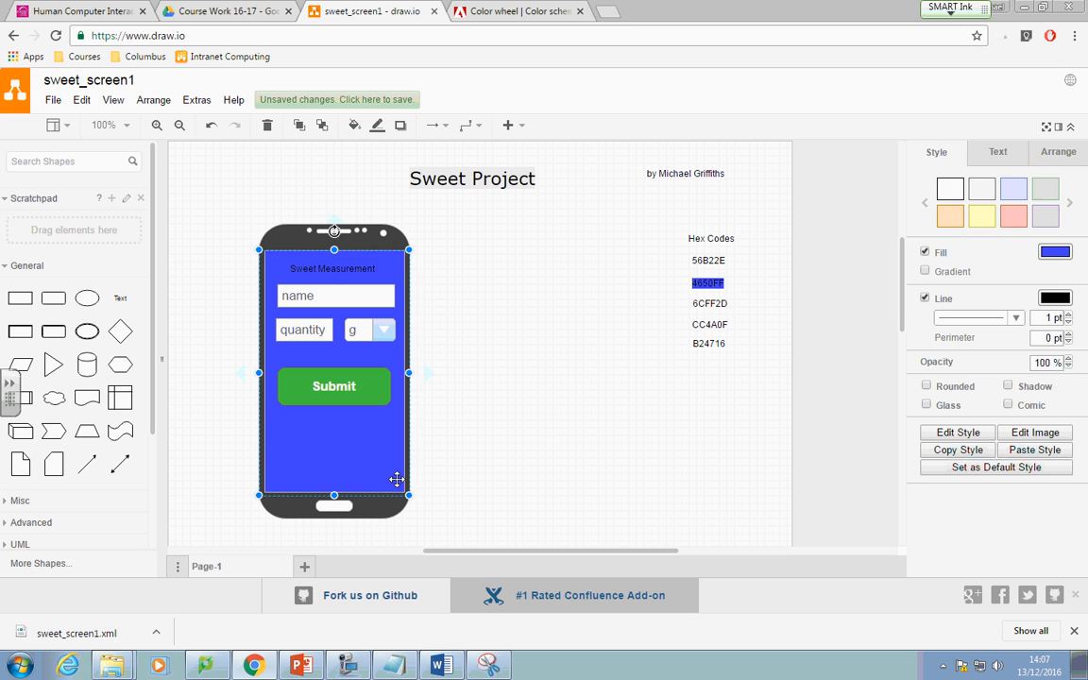
pyautogui.click(554, 422)
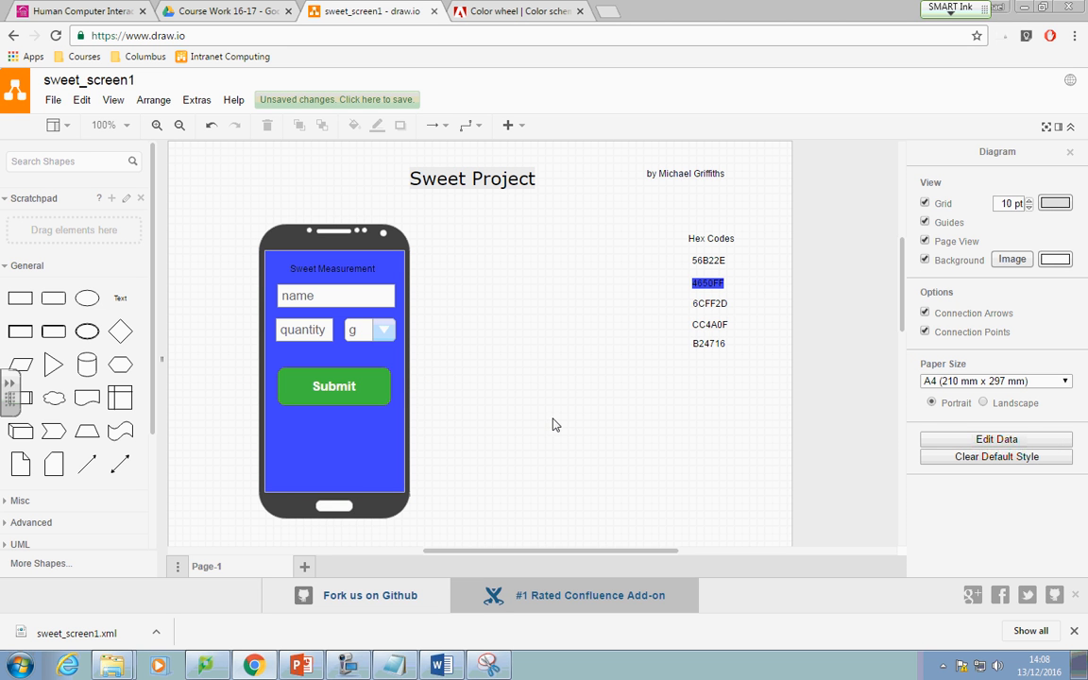
pyautogui.click(333, 269)
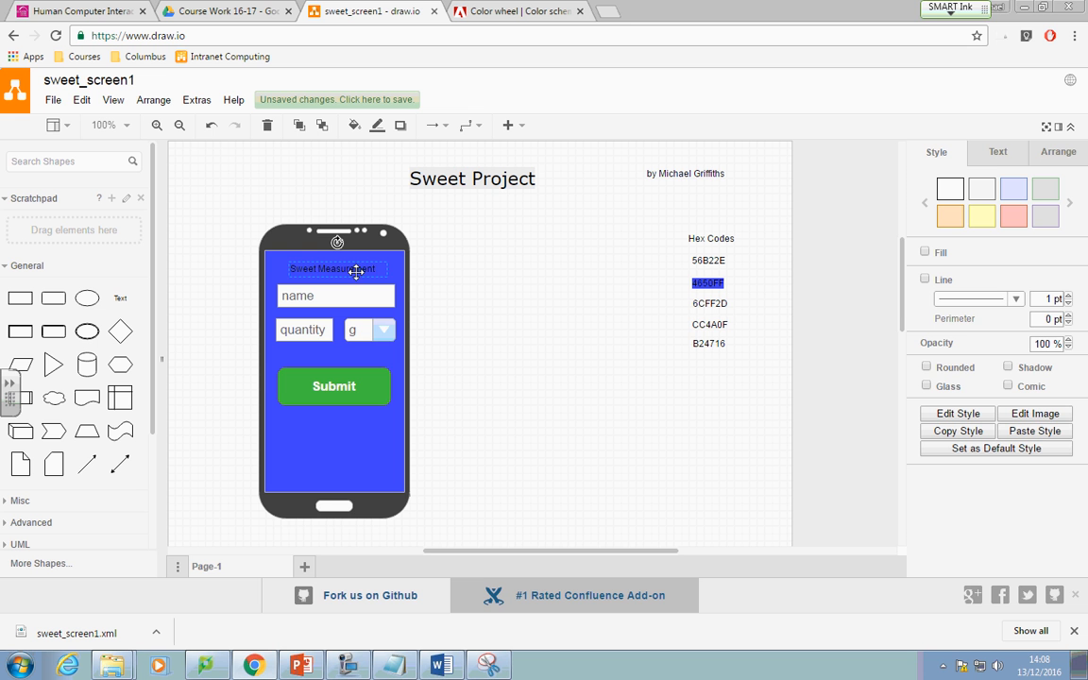
pyautogui.click(465, 359)
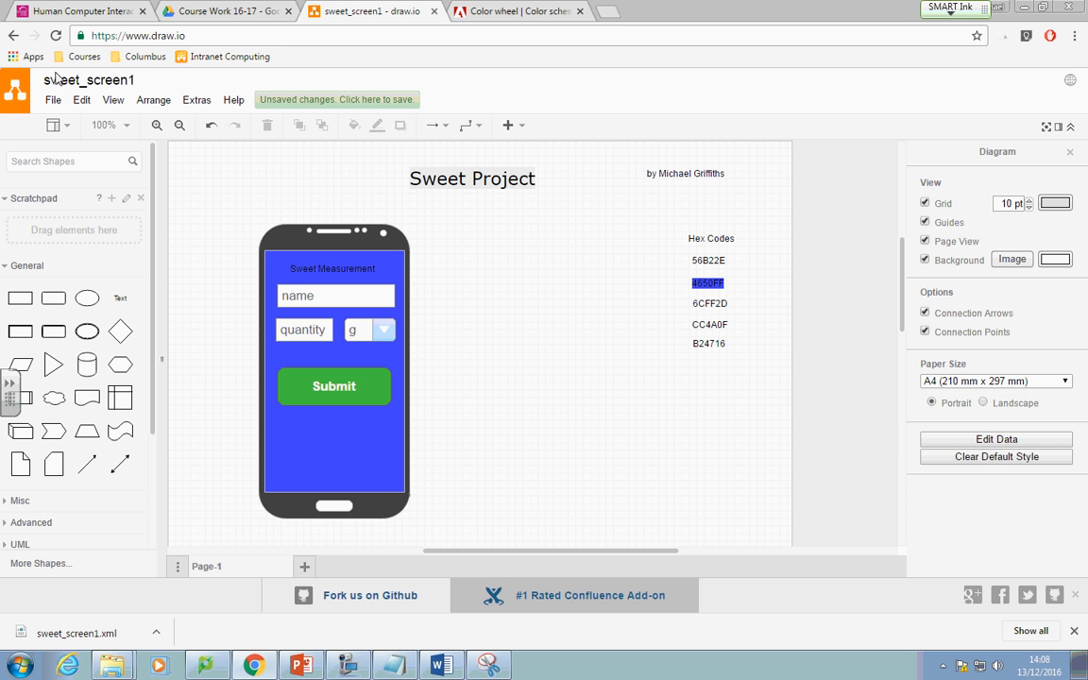
# - Save the recolored diagram as a new copy to the device, keeping the file name sweet_screen1
pyautogui.click(53, 100)
pyautogui.click(102, 217)
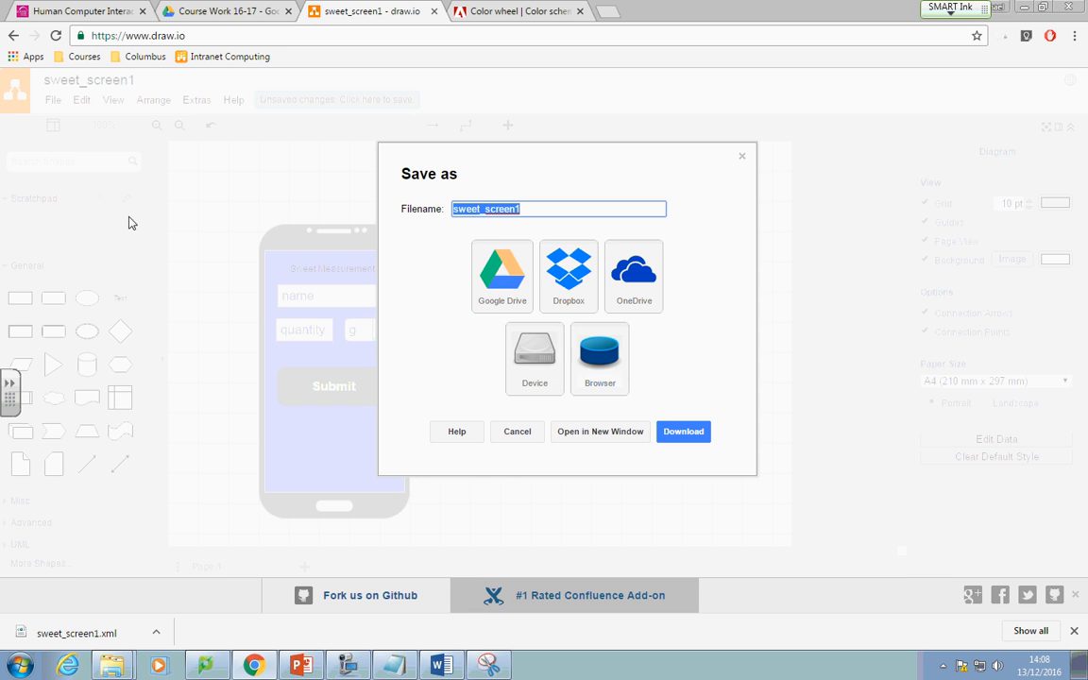
pyautogui.click(556, 368)
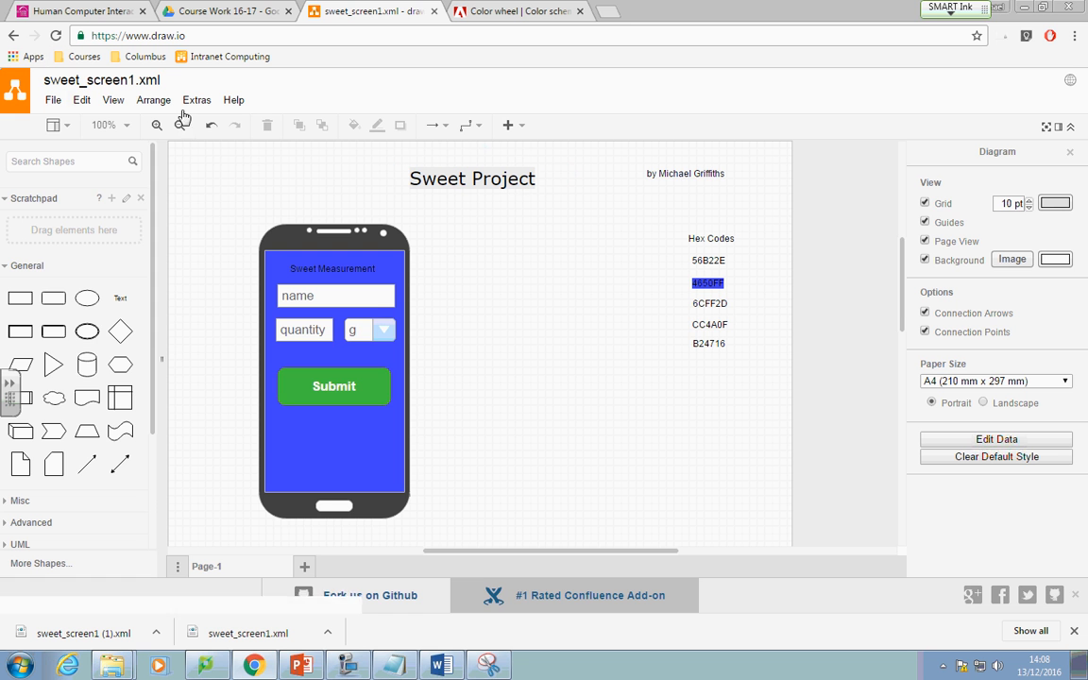
# - Export the diagram as a PDF without cropping and download it as sweet_screen1.pdf
pyautogui.click(53, 99)
pyautogui.moveTo(146, 315)
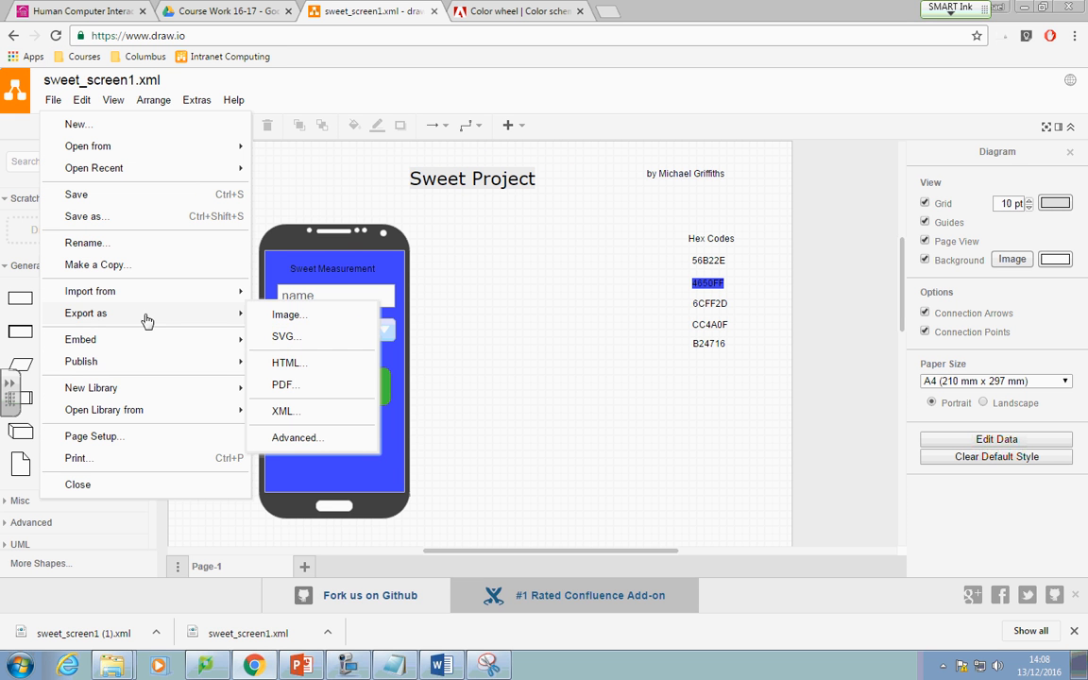
pyautogui.click(320, 397)
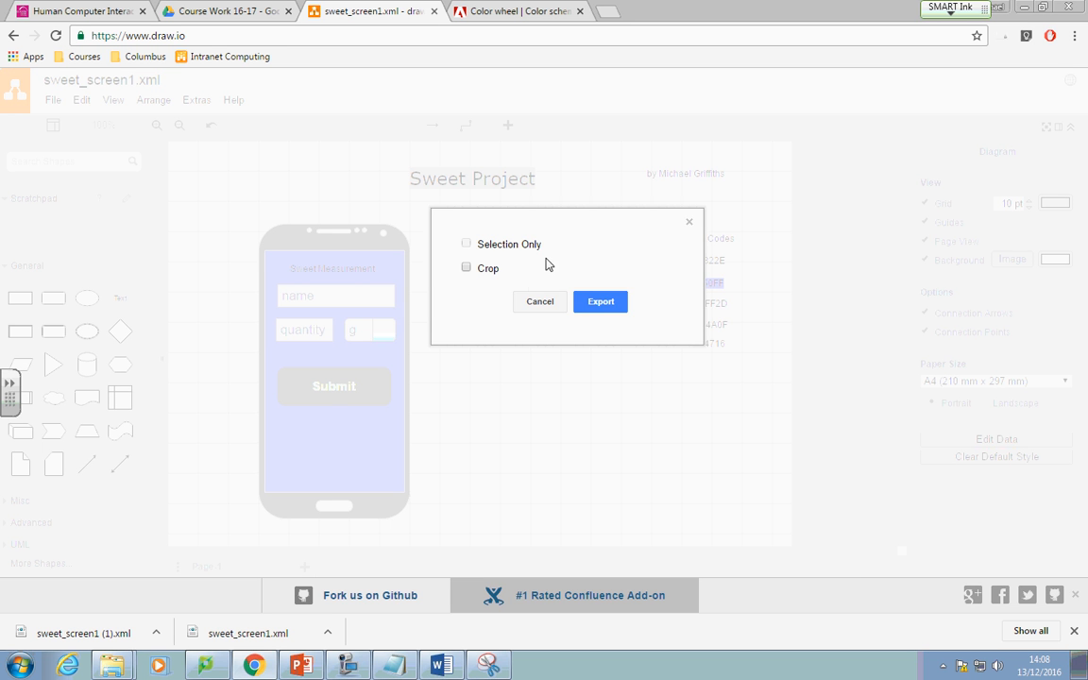
pyautogui.click(608, 305)
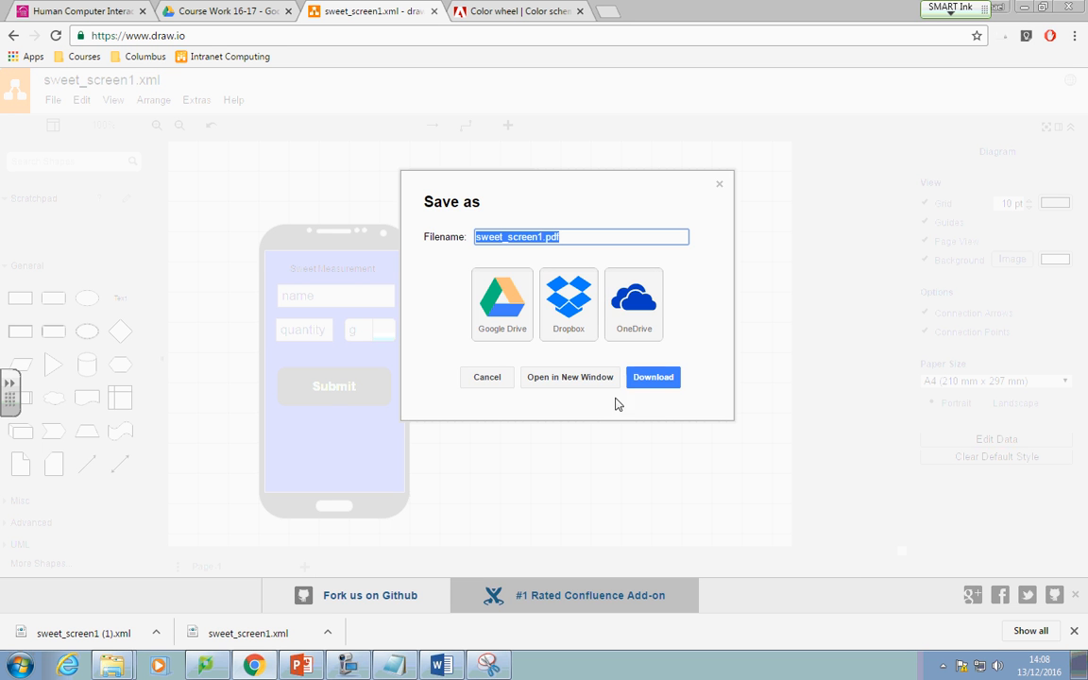
pyautogui.click(646, 378)
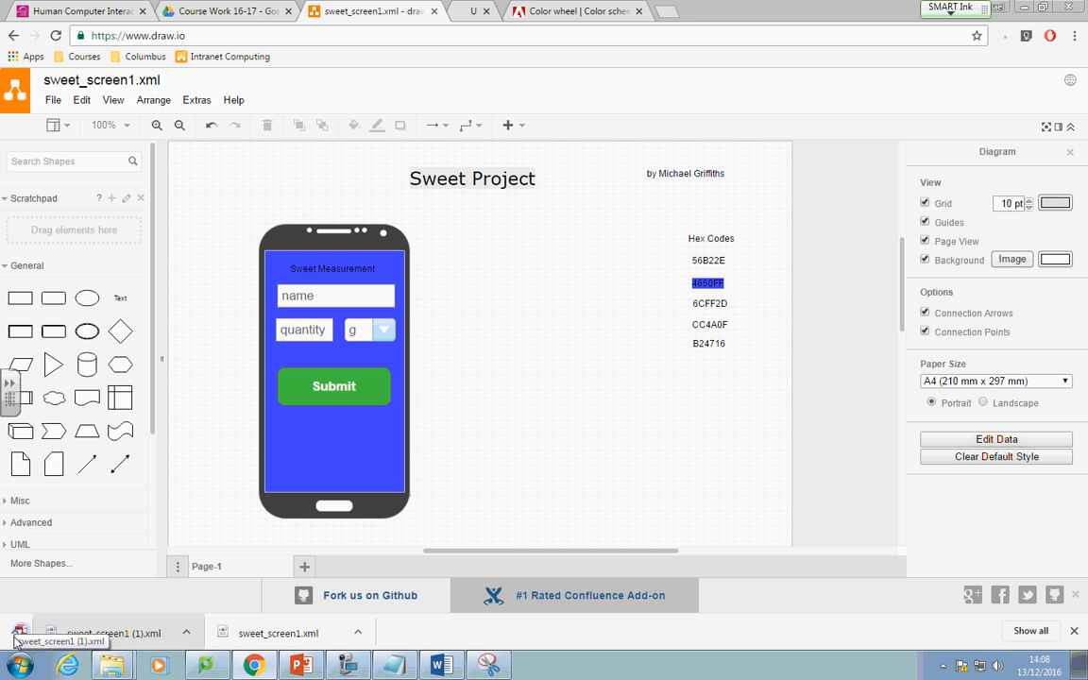
# - View the downloaded sweet_screen1.pdf and return to the sweet_screen1.xml diagram
pyautogui.click(111, 635)
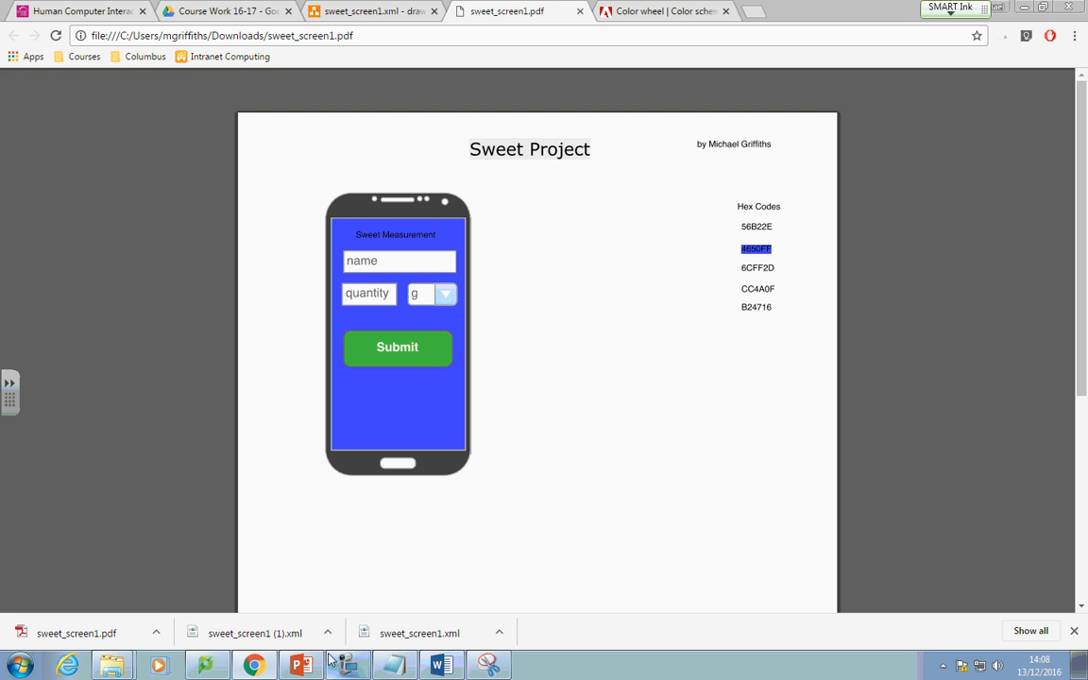
pyautogui.click(608, 5)
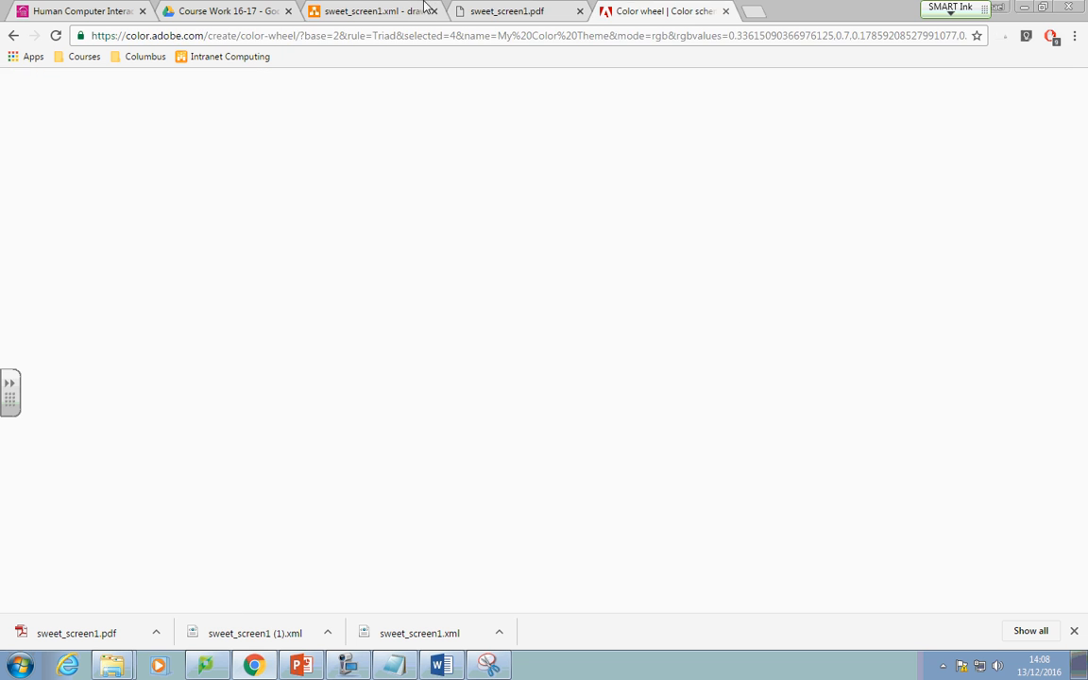
pyautogui.click(369, 6)
# - Add a connection arrow pointing at the name field's outer edge, starting in the empty space beside the phone
pyautogui.moveTo(86, 464)
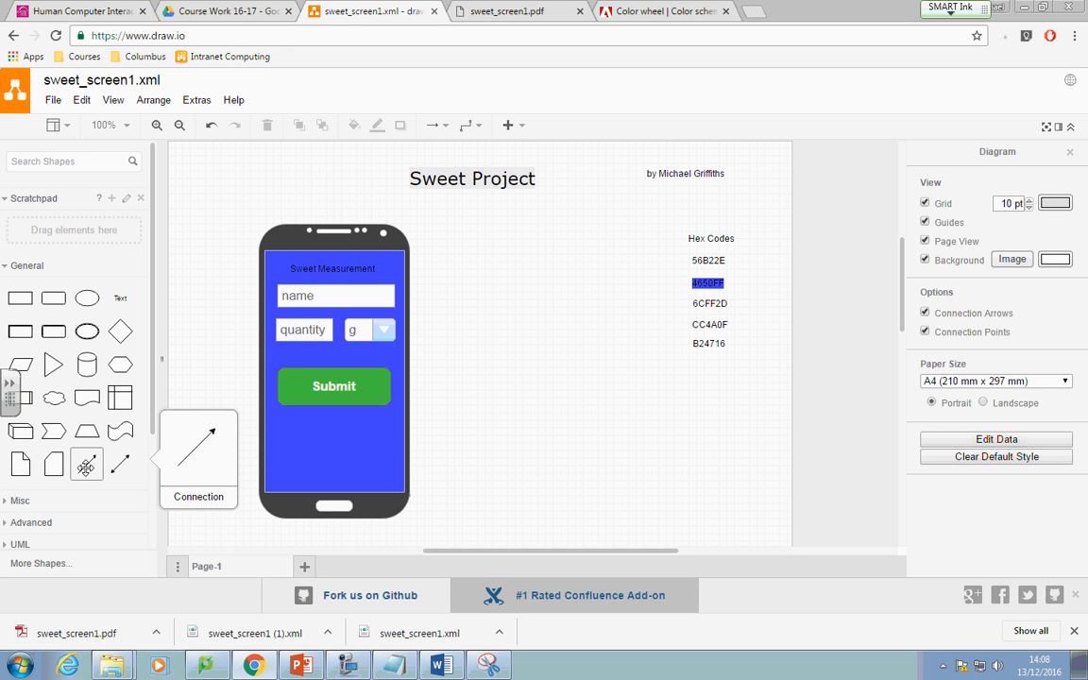
pyautogui.moveTo(86, 464); pyautogui.dragTo(629, 298)
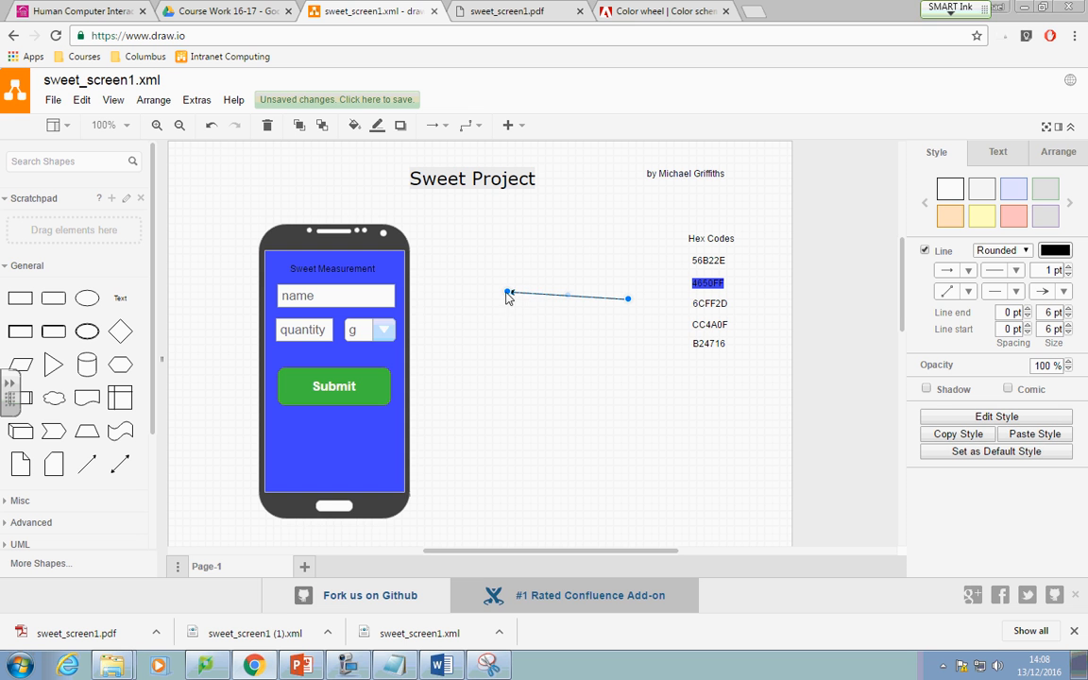
pyautogui.moveTo(508, 297); pyautogui.dragTo(392, 296)
pyautogui.moveTo(629, 299); pyautogui.dragTo(487, 279)
# - Add the two-line note "Allows user to input weight. Must be numeric" and position it at the arrow's tail
pyautogui.doubleClick(529, 279)
pyautogui.write('A')
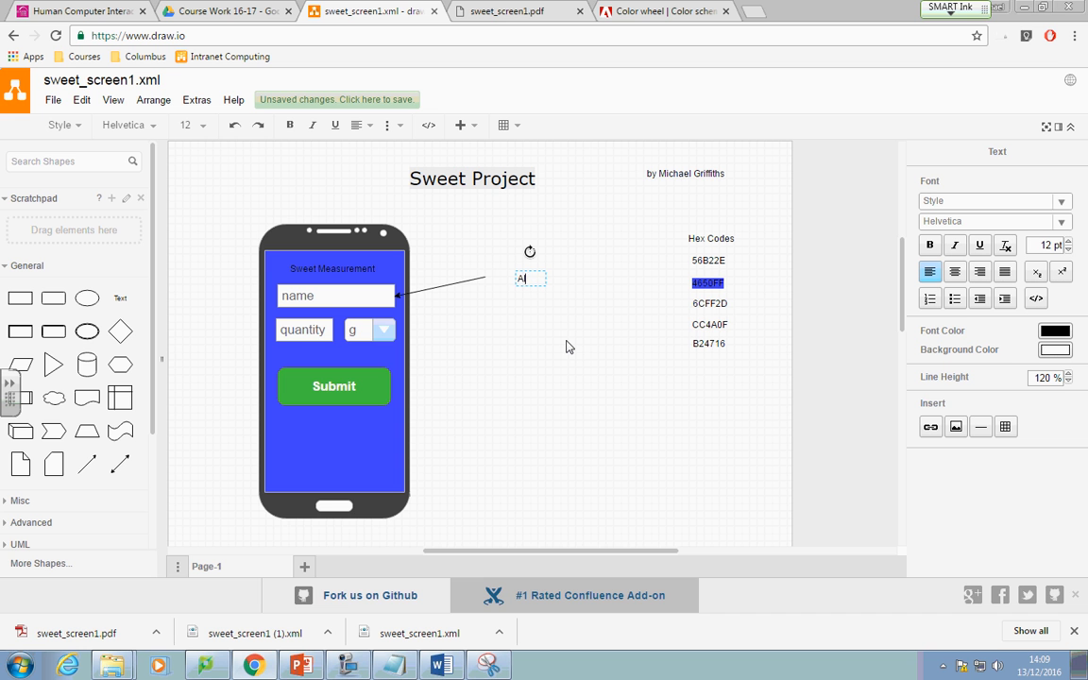
pyautogui.write('llows user to input weight.')
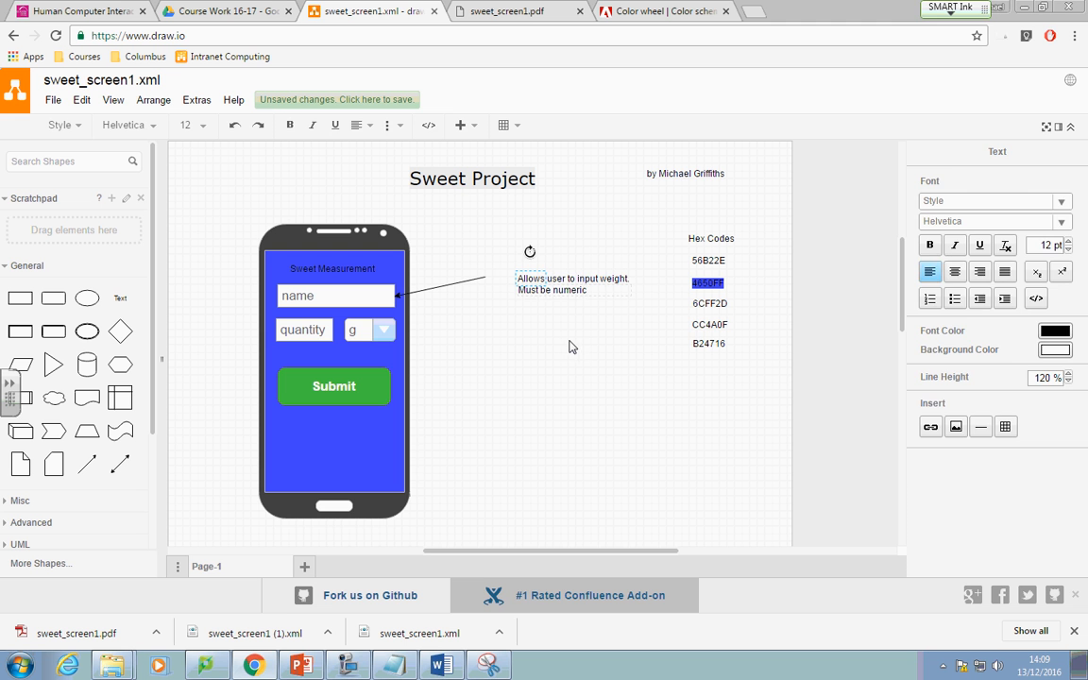
pyautogui.click(569, 346)
pyautogui.moveTo(539, 289); pyautogui.dragTo(517, 284)
pyautogui.click(518, 333)
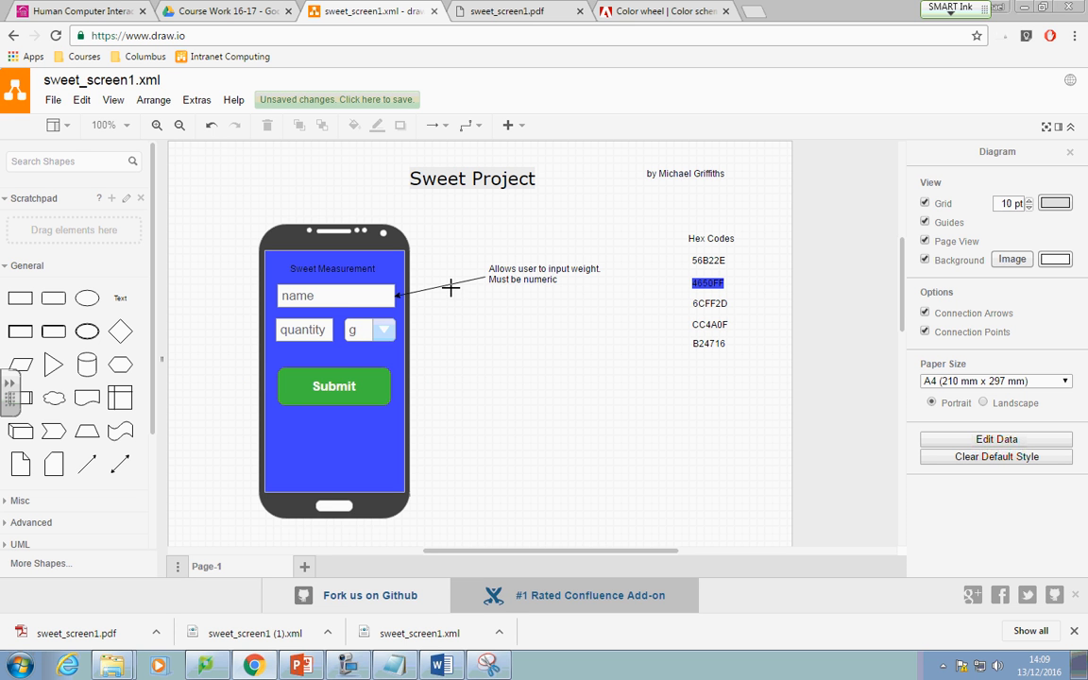
# - Save the diagram and add the text label "index.html" beneath the Sweet Project title
pyautogui.hotkey('ctrl', 's')
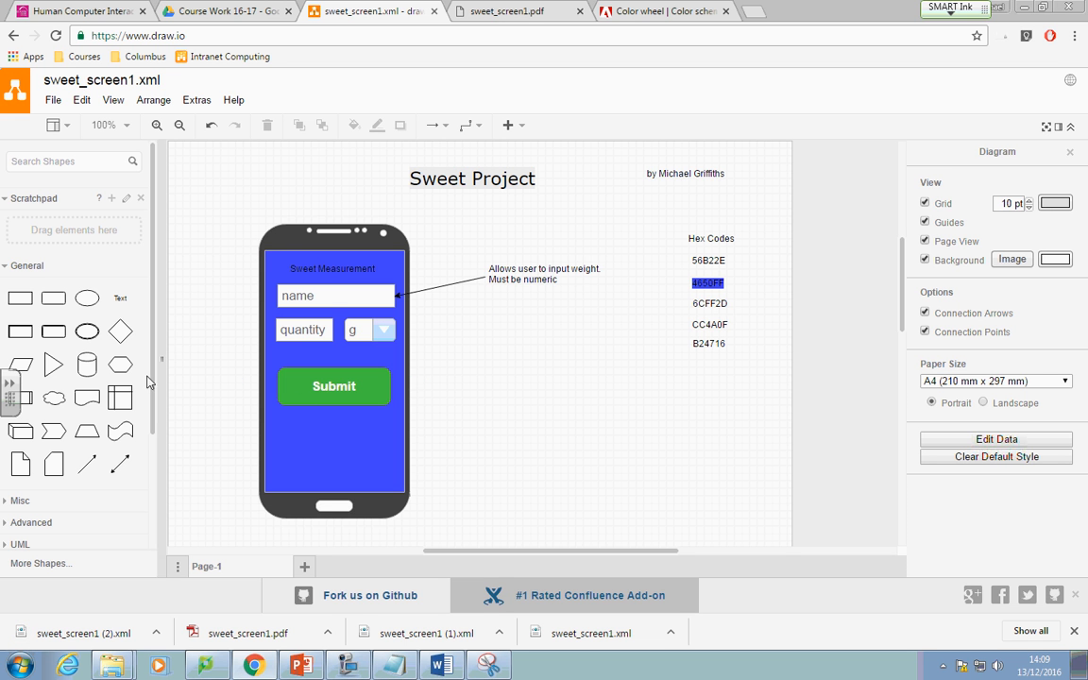
pyautogui.moveTo(28, 301)
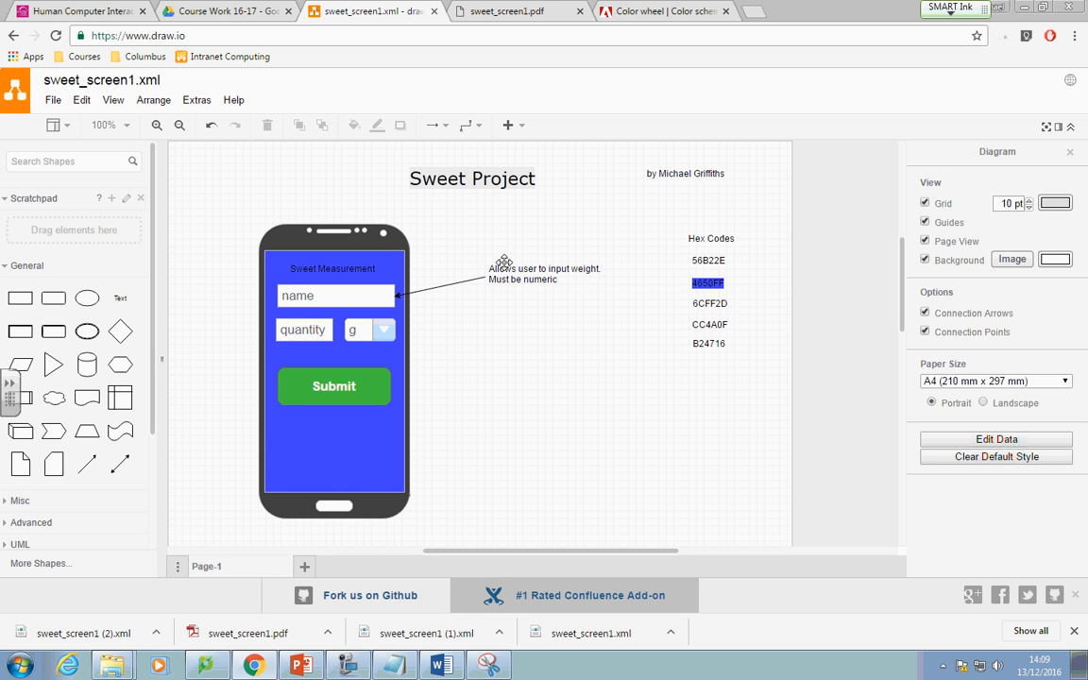
pyautogui.doubleClick(468, 206)
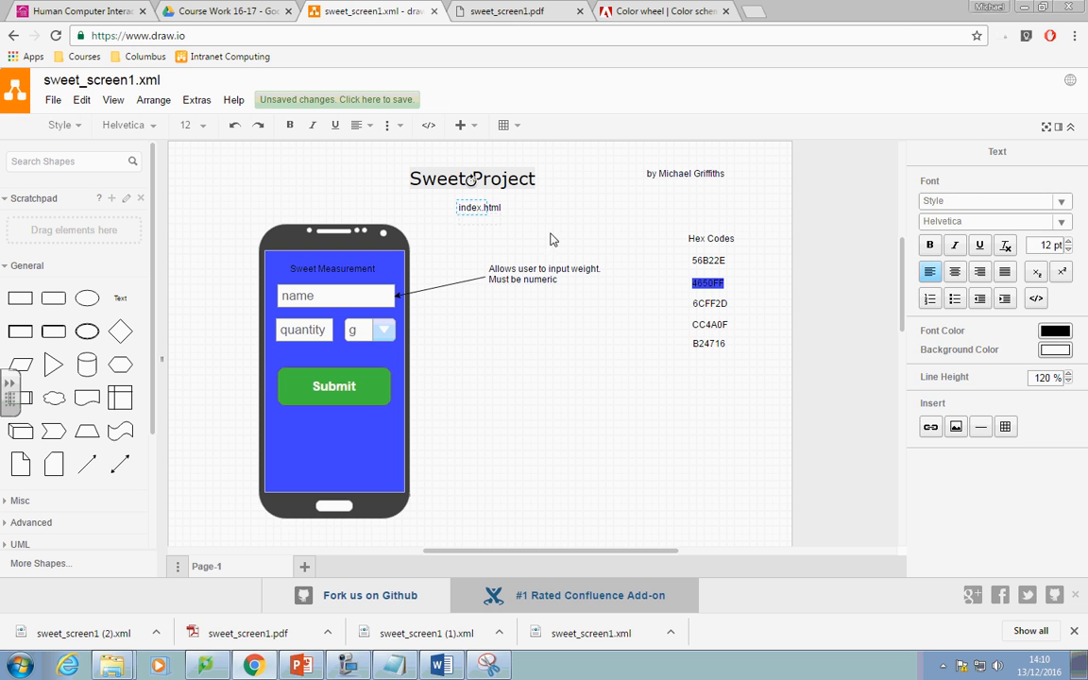
pyautogui.click(553, 238)
pyautogui.click(490, 207)
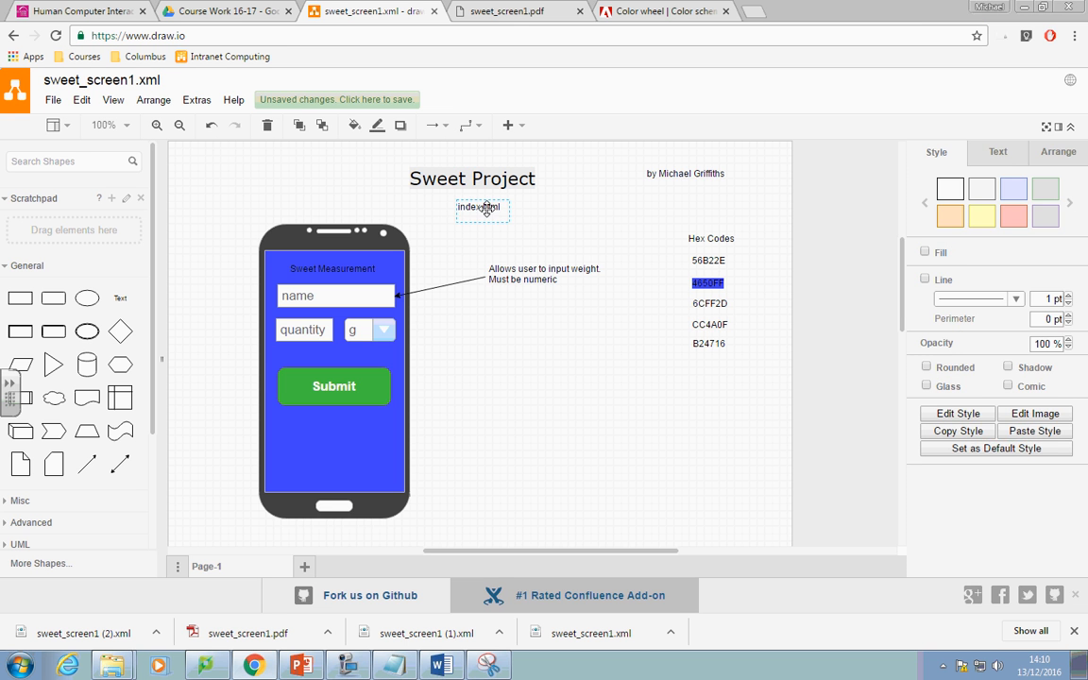
pyautogui.click(459, 250)
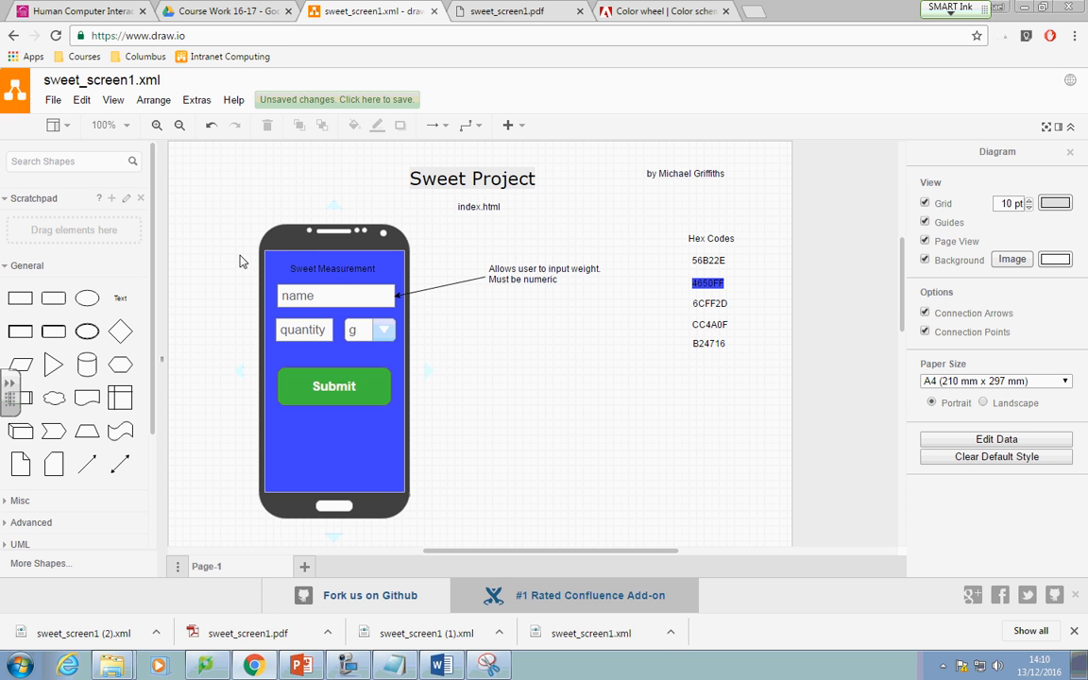
# - Place a rectangle at the phone screen's upper-left corner and stretch it down to nearly the full screen height
pyautogui.moveTo(20, 298); pyautogui.dragTo(269, 253)
pyautogui.moveTo(295, 300); pyautogui.dragTo(297, 488)
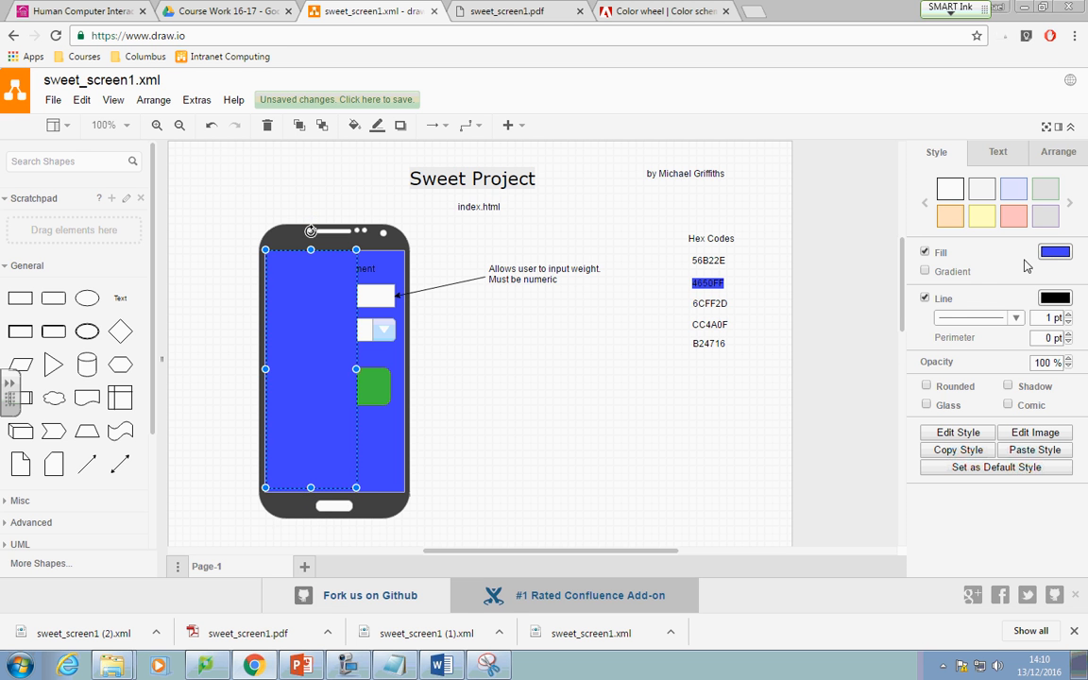
pyautogui.click(1049, 251)
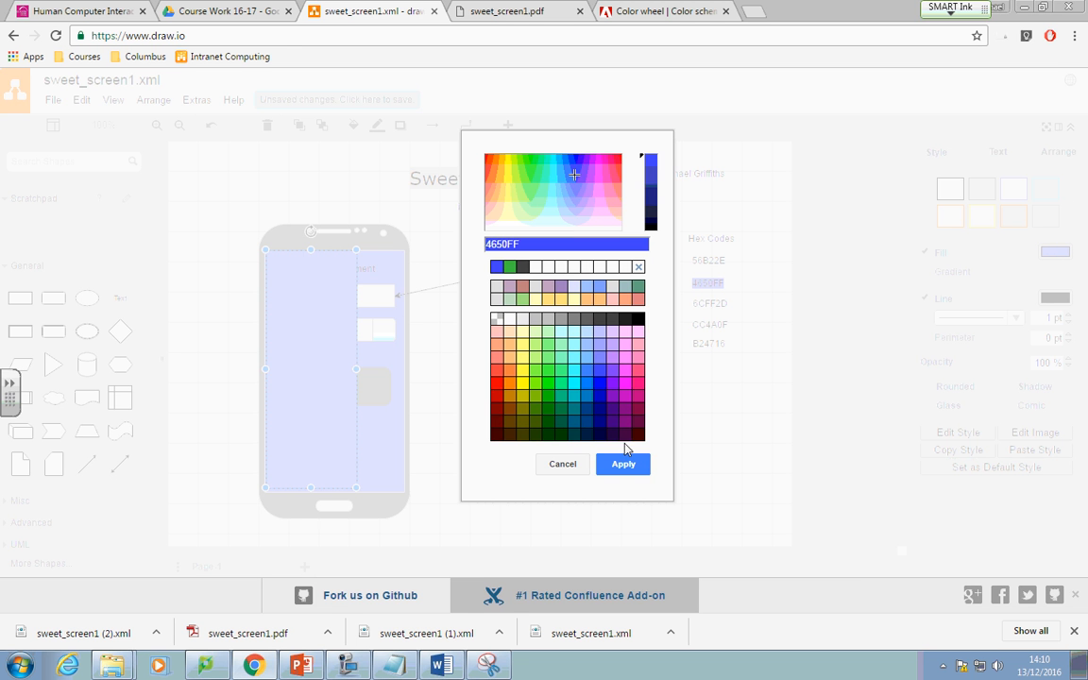
pyautogui.click(572, 464)
pyautogui.click(714, 303)
pyautogui.doubleClick(729, 307)
pyautogui.hotkey('ctrl', 'c')
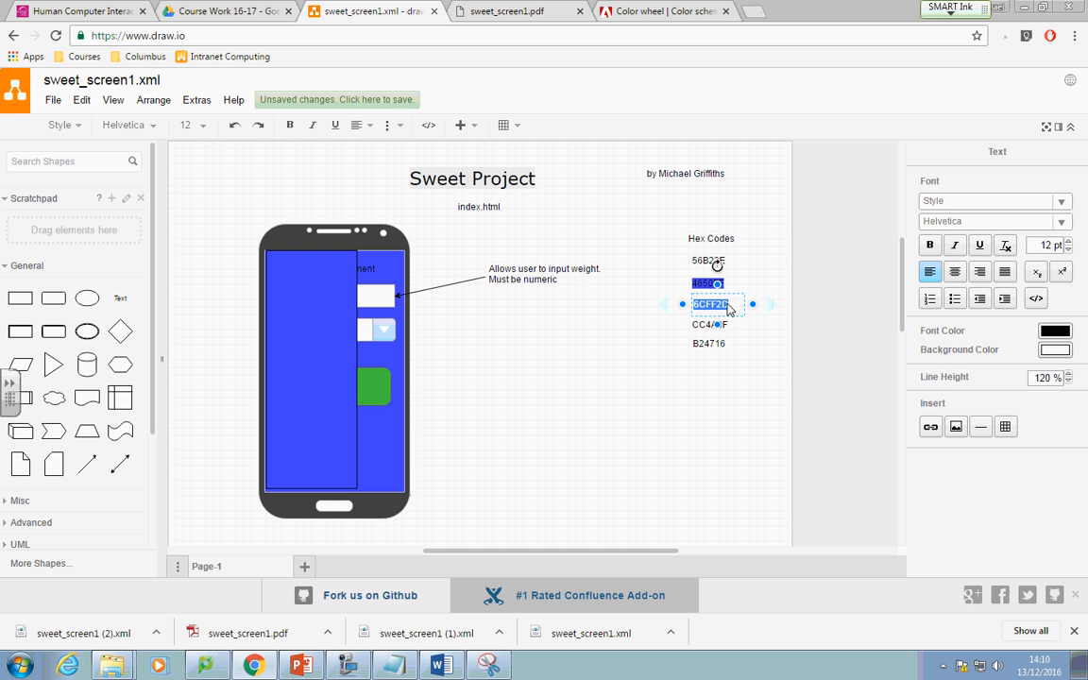
pyautogui.click(341, 303)
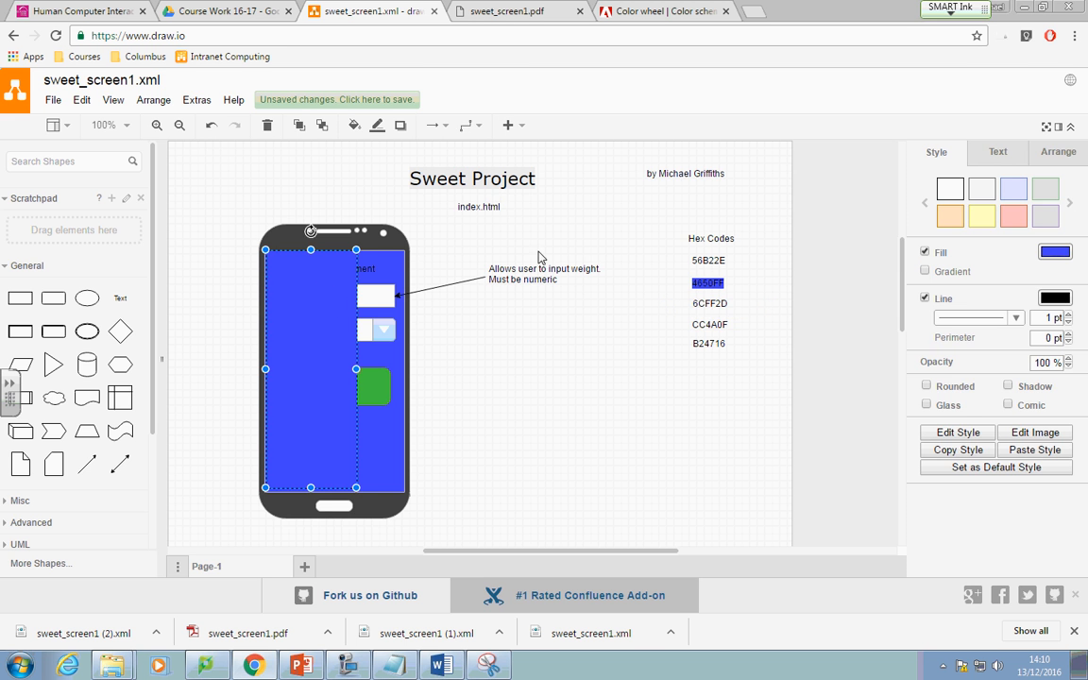
pyautogui.click(1058, 255)
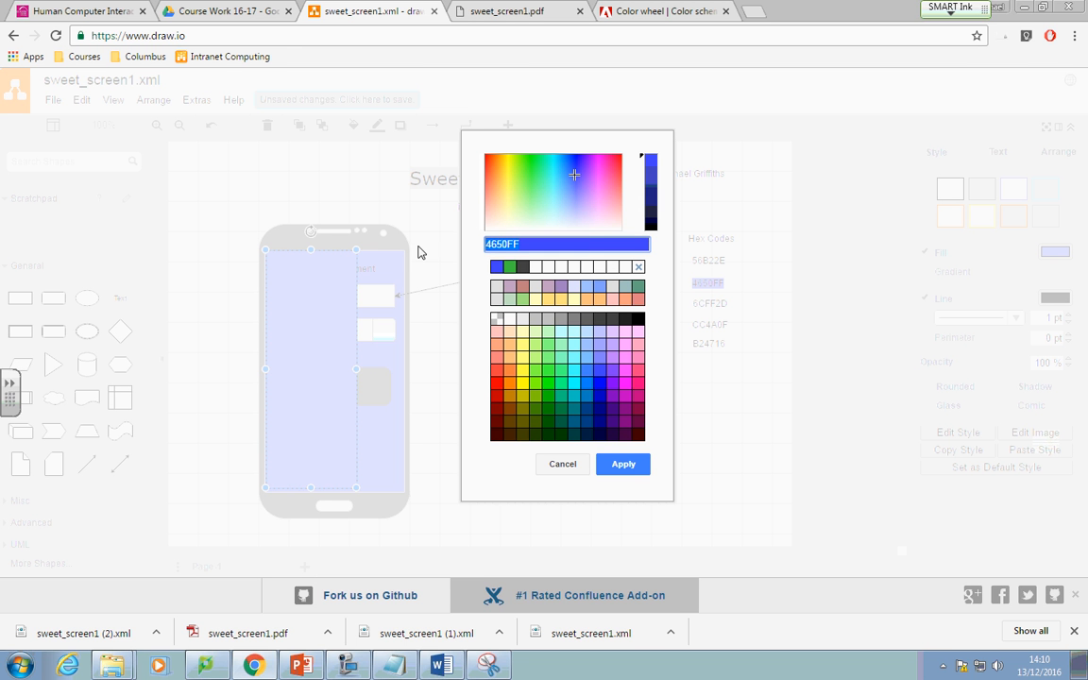
pyautogui.hotkey('ctrl', 'v')
pyautogui.click(563, 464)
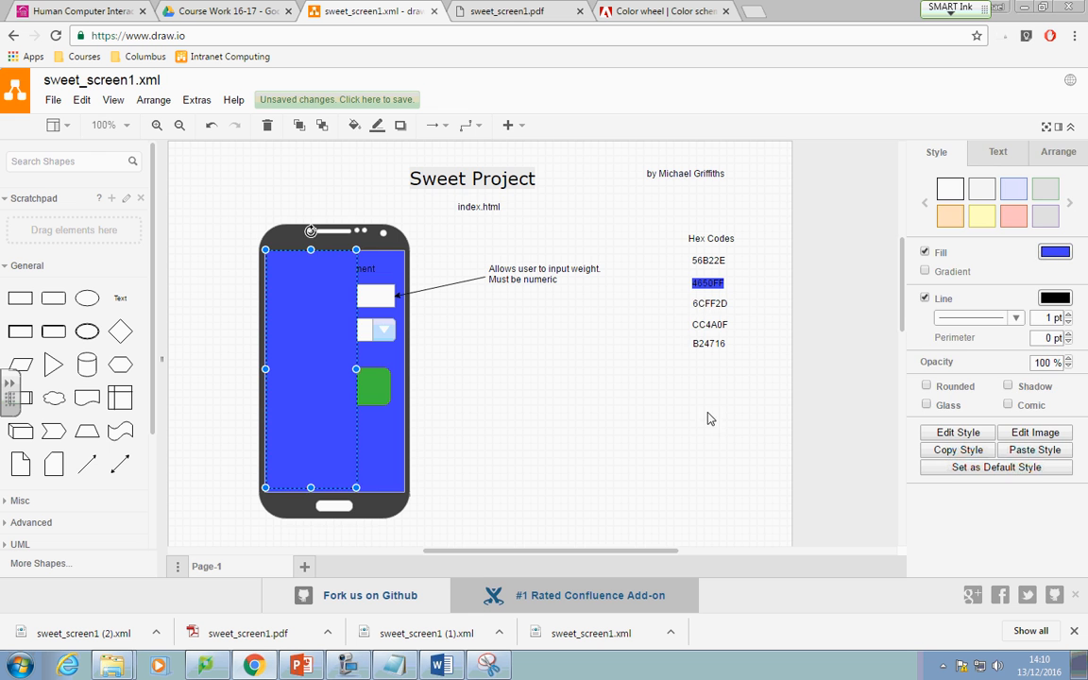
# - Fill the tall rectangle on the phone screen with the listed hex color CC4A0F
pyautogui.click(716, 330)
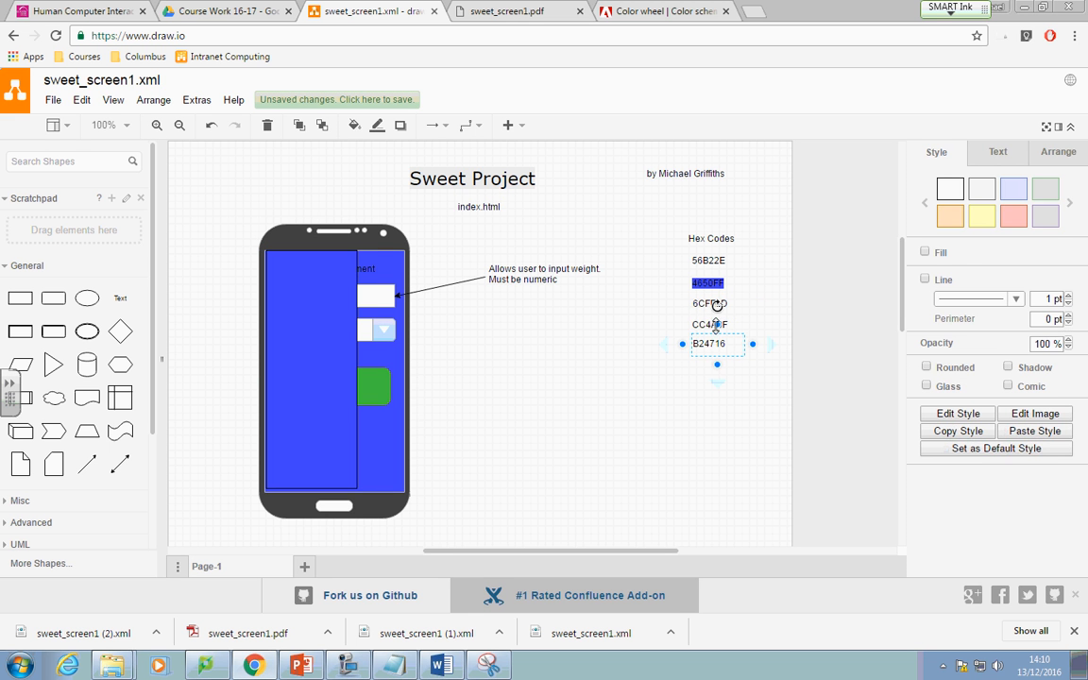
pyautogui.doubleClick(710, 326)
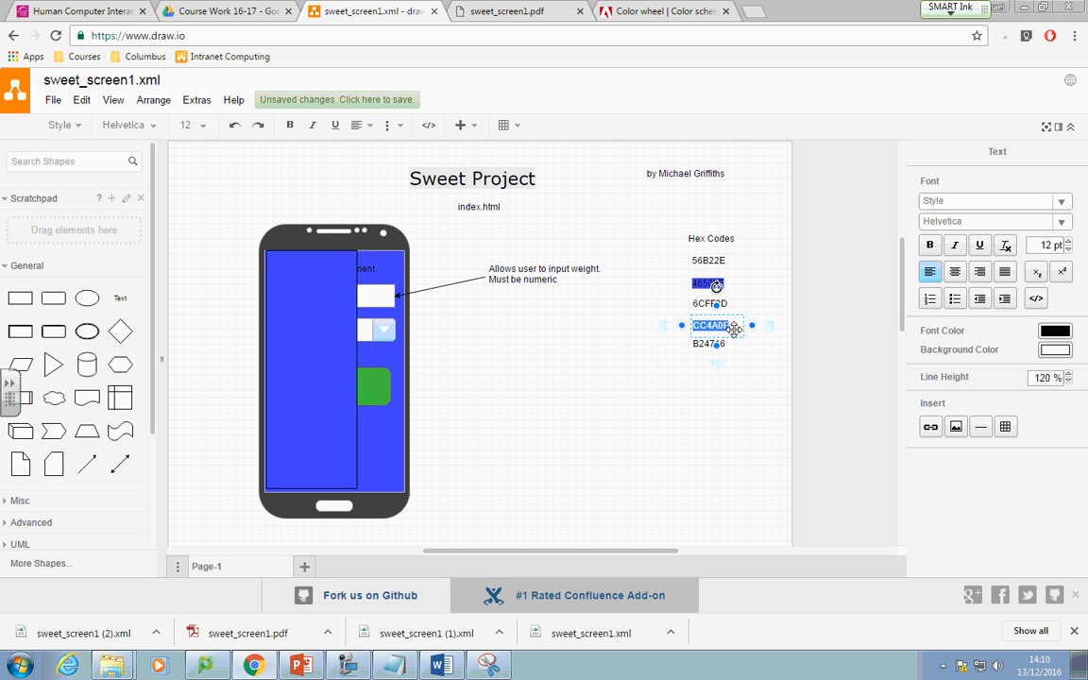
pyautogui.click(343, 282)
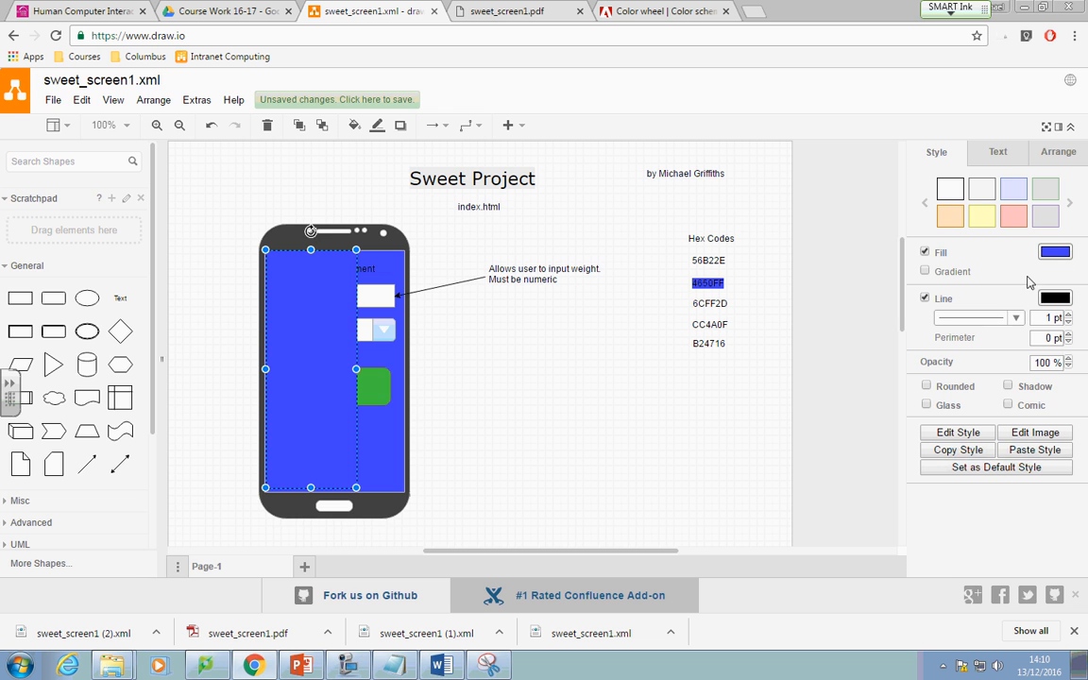
pyautogui.click(1055, 251)
pyautogui.write('CC4A0F')
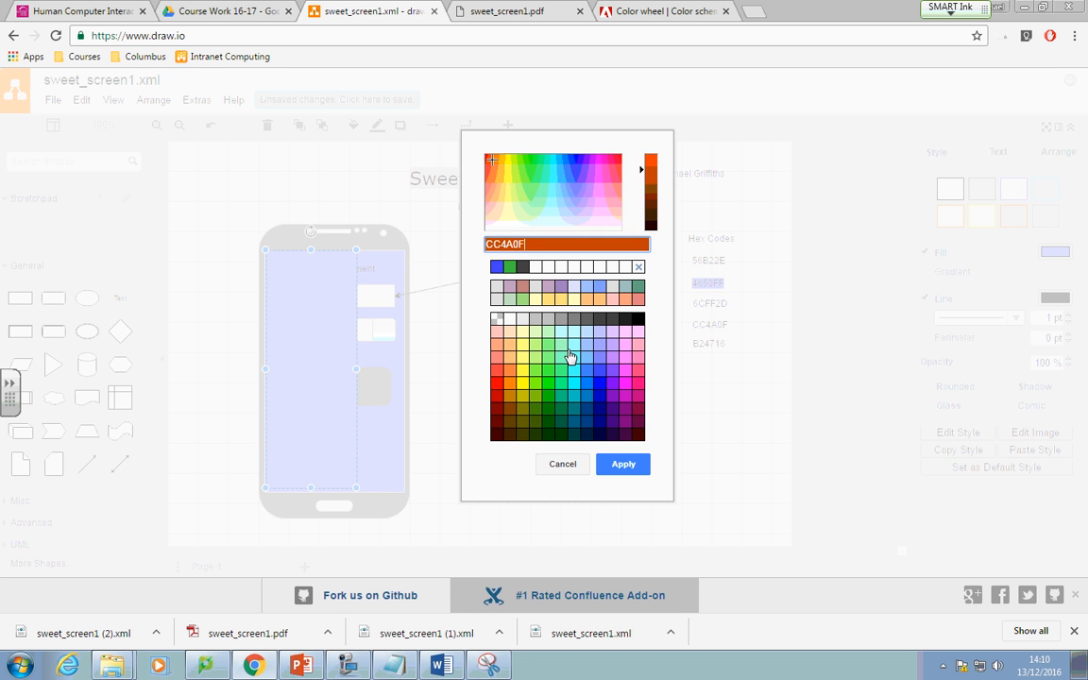
pyautogui.click(624, 464)
pyautogui.click(459, 371)
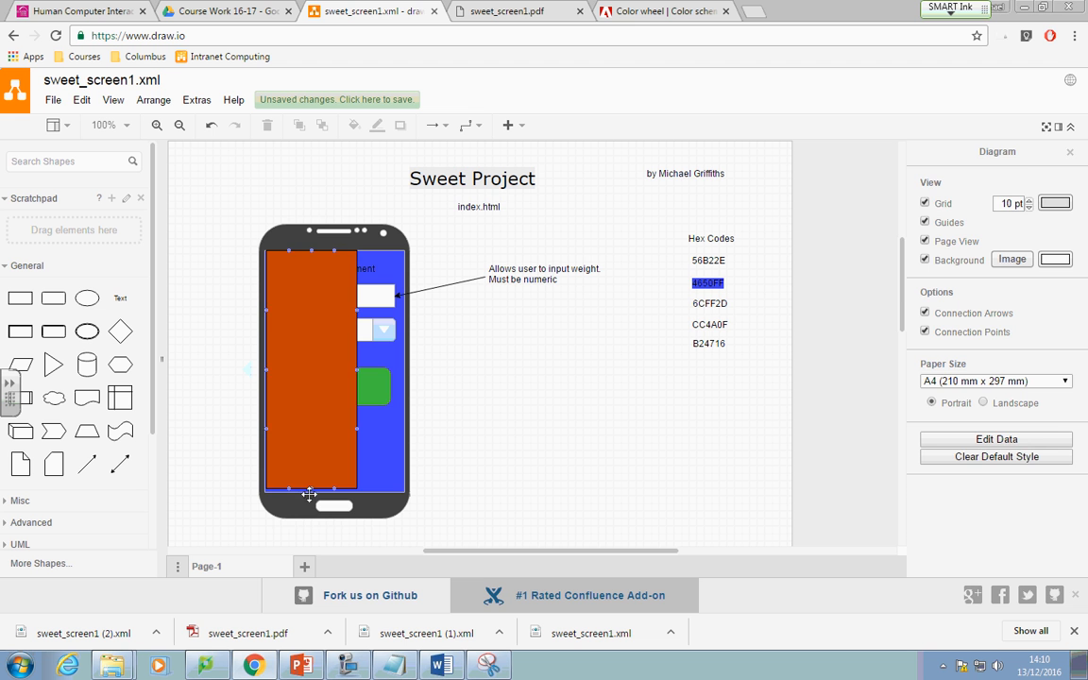
# - Nudge and resize the orange rectangle so that it lines up with the phone screen's left, top and bottom edges
pyautogui.click(279, 436)
pyautogui.moveTo(311, 489); pyautogui.dragTo(310, 488)
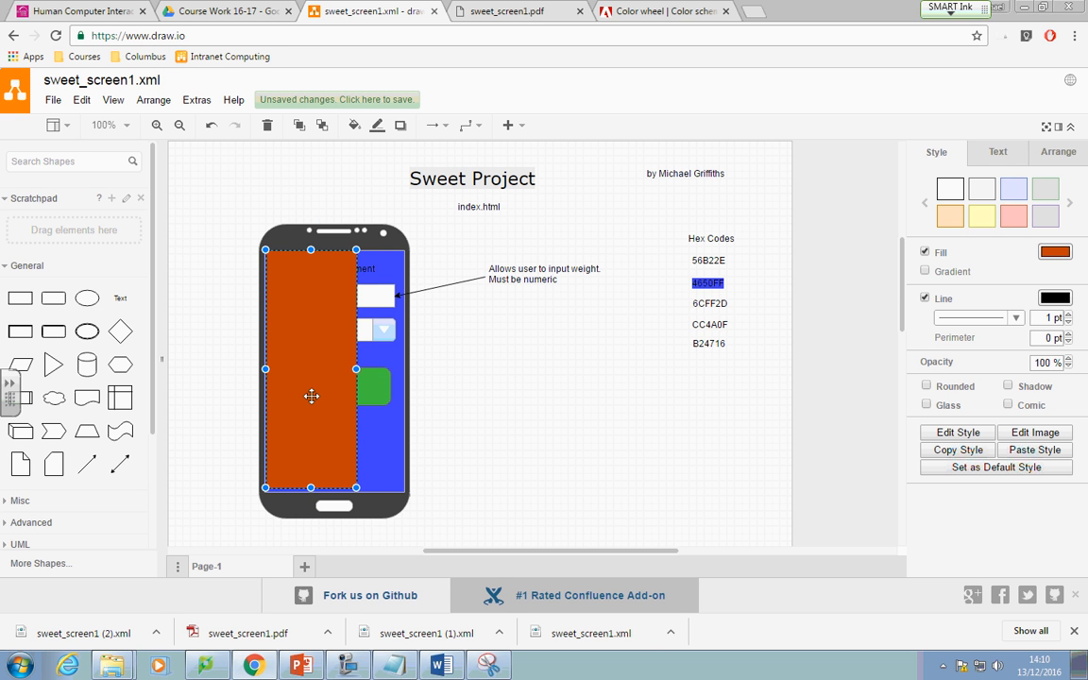
pyautogui.press('Left')
pyautogui.press('Left')
pyautogui.press('Down')
pyautogui.press('Down')
pyautogui.press('Down')
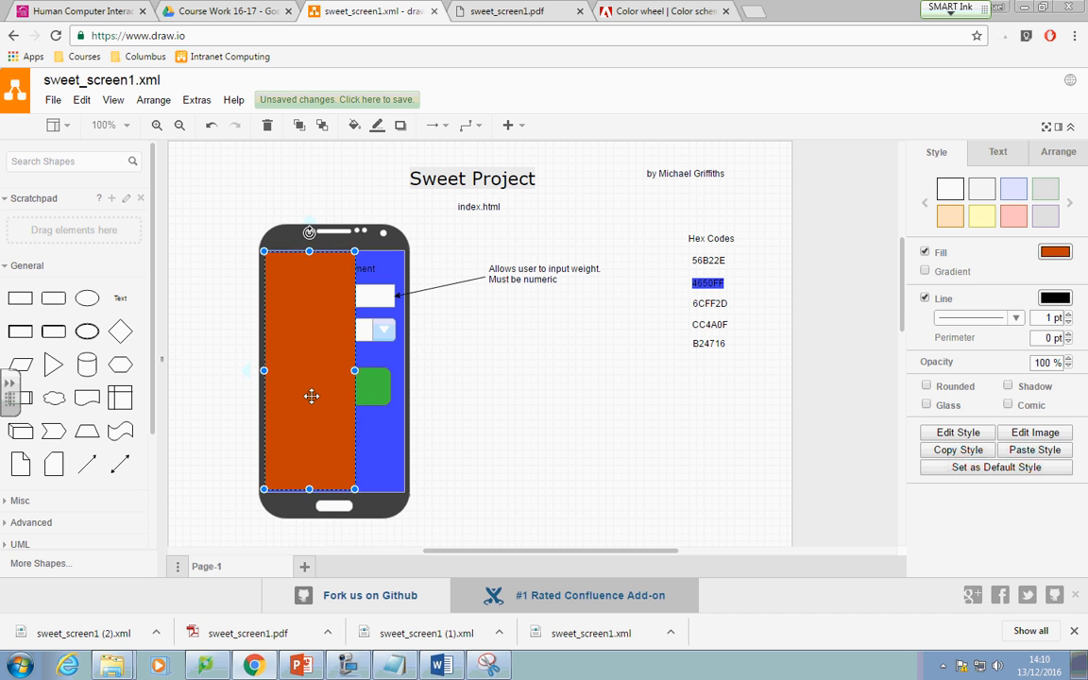
pyautogui.moveTo(309, 253); pyautogui.dragTo(309, 247)
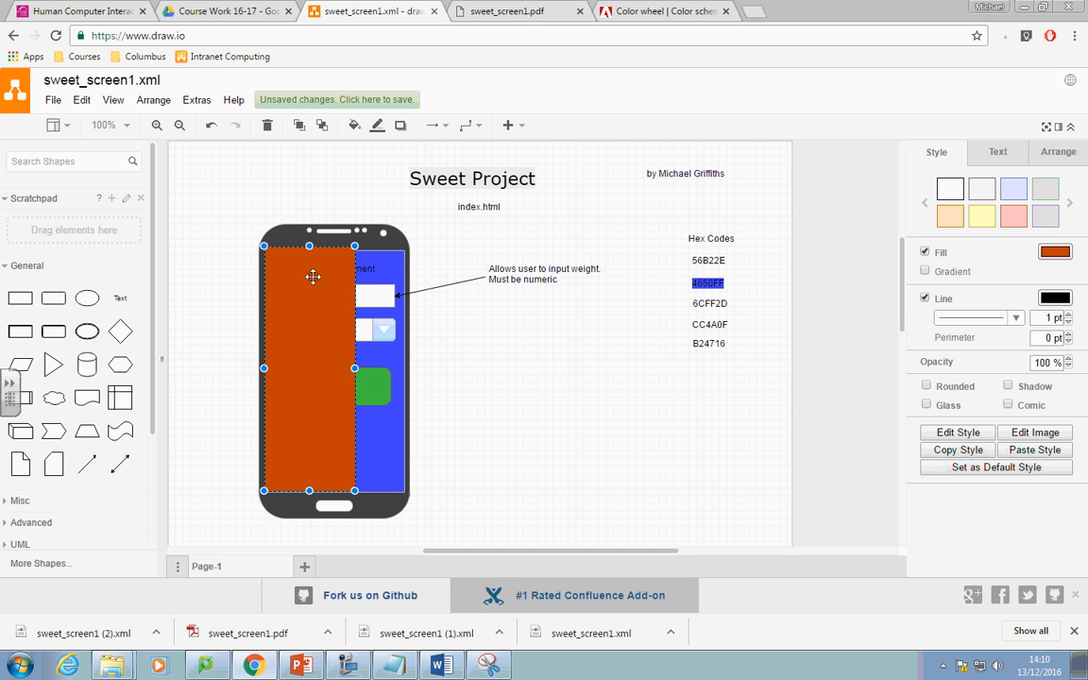
pyautogui.press('Down')
pyautogui.press('Down')
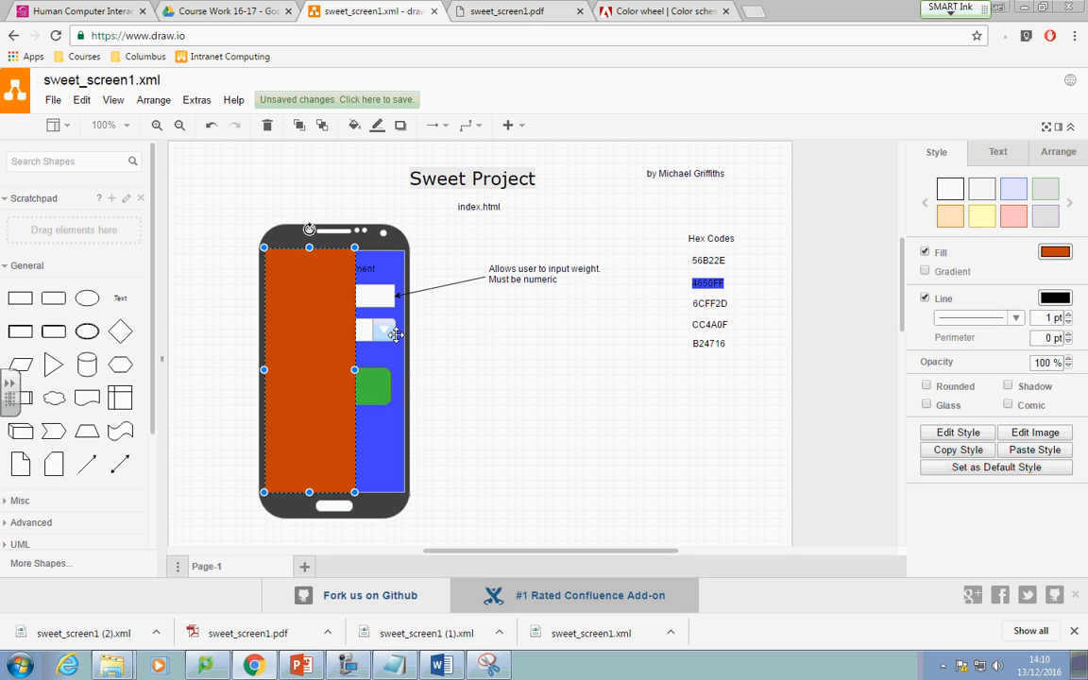
# - Search the shape library for "list links" and expand the results to look for a menu list shape
pyautogui.click(70, 161)
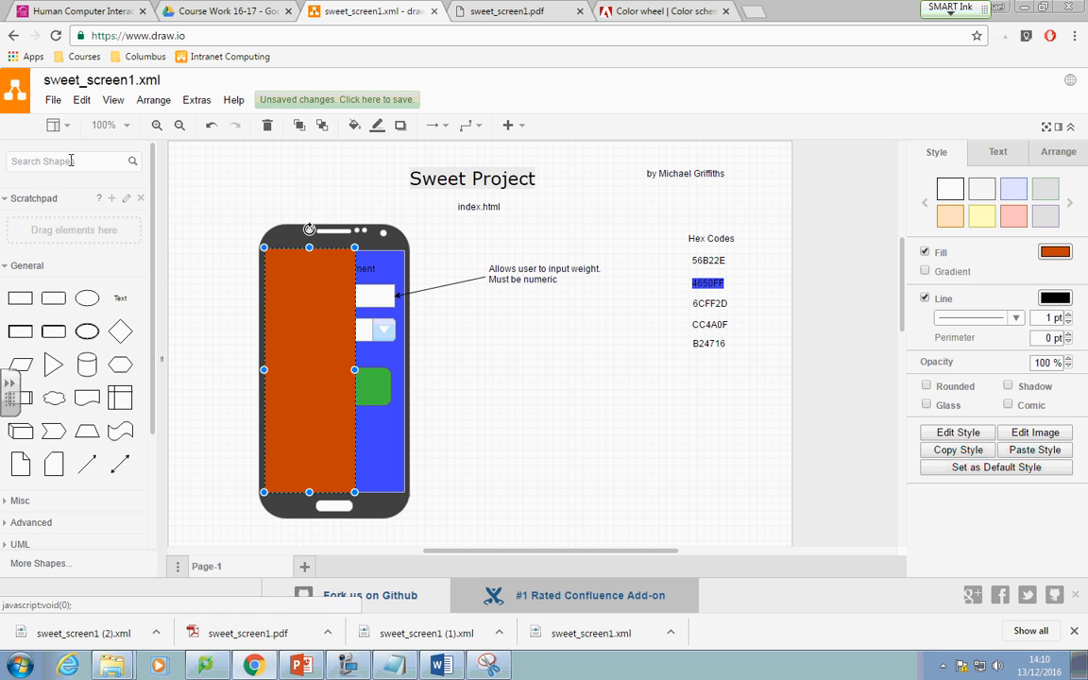
pyautogui.write('list')
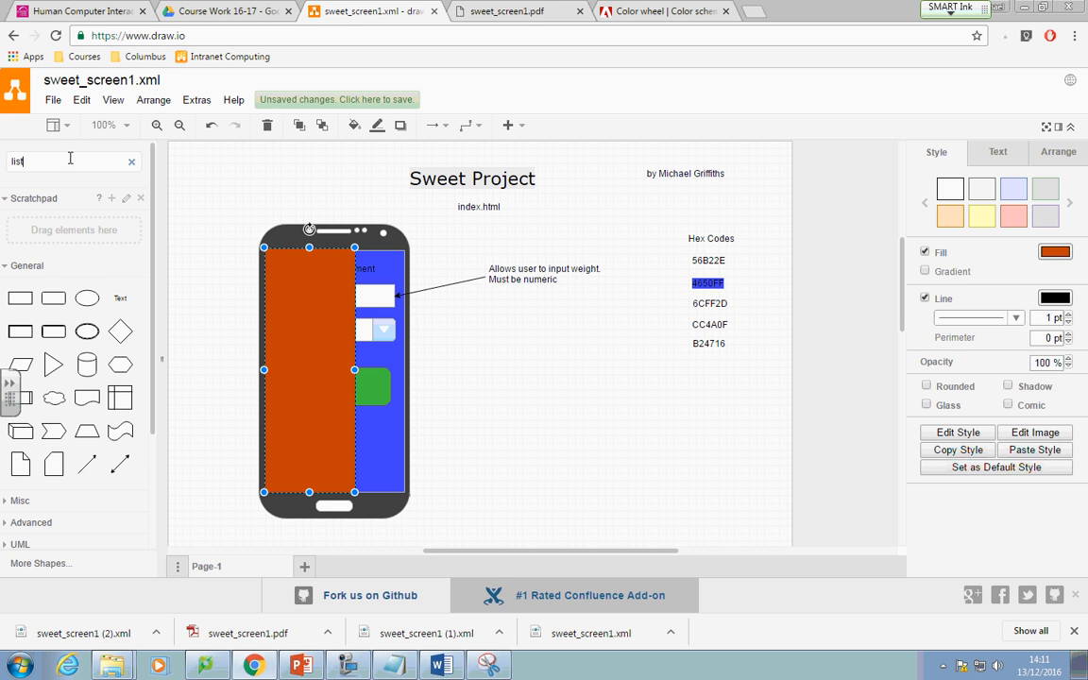
pyautogui.write(' links')
pyautogui.press('Return')
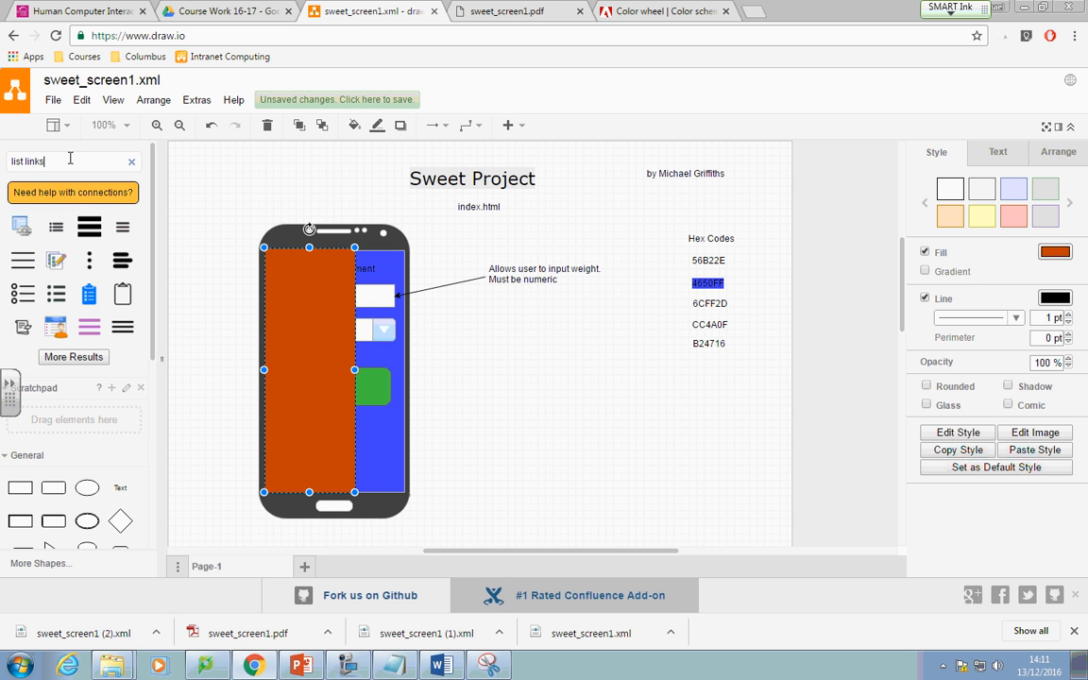
pyautogui.moveTo(90, 234)
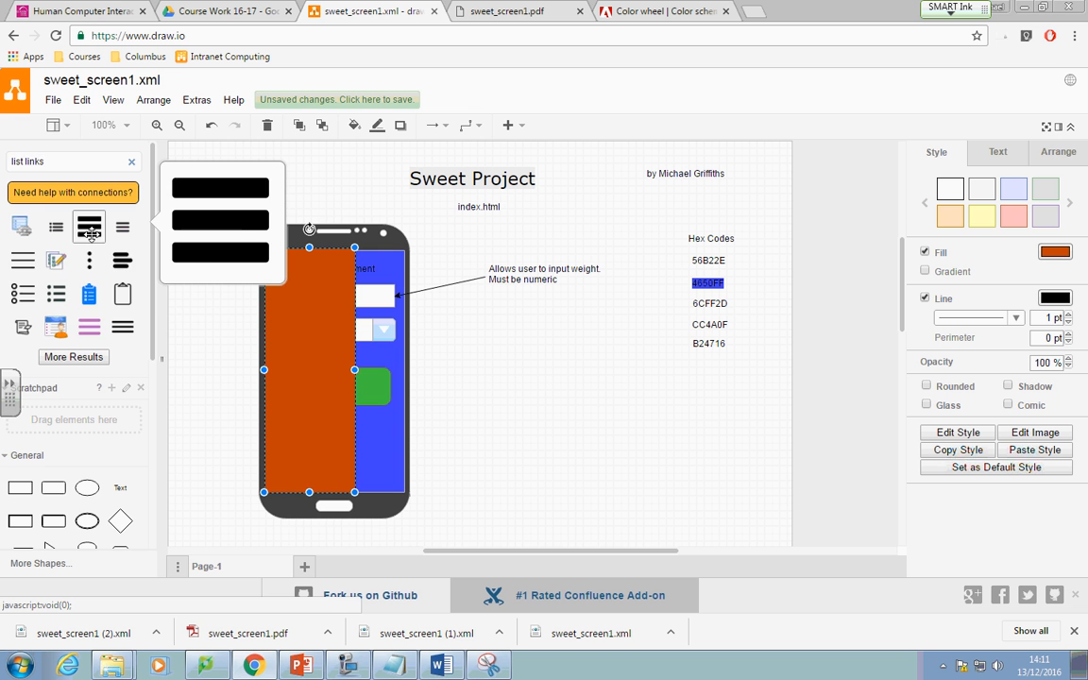
pyautogui.scroll(-2, 92, 308)
pyautogui.scroll(2, 92, 311)
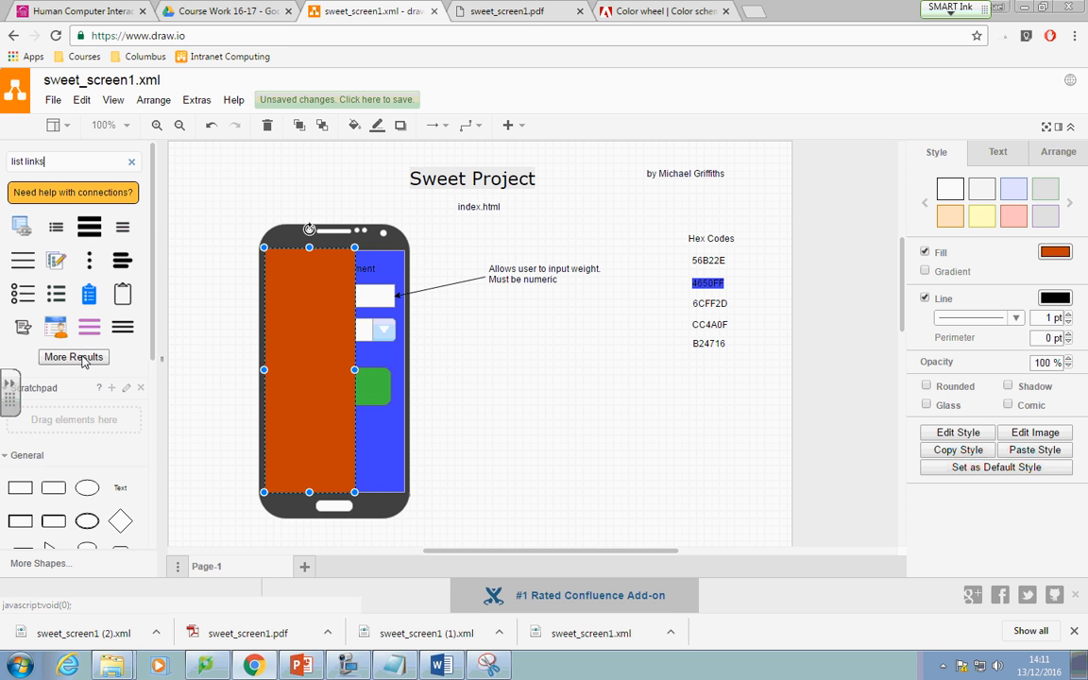
pyautogui.click(83, 359)
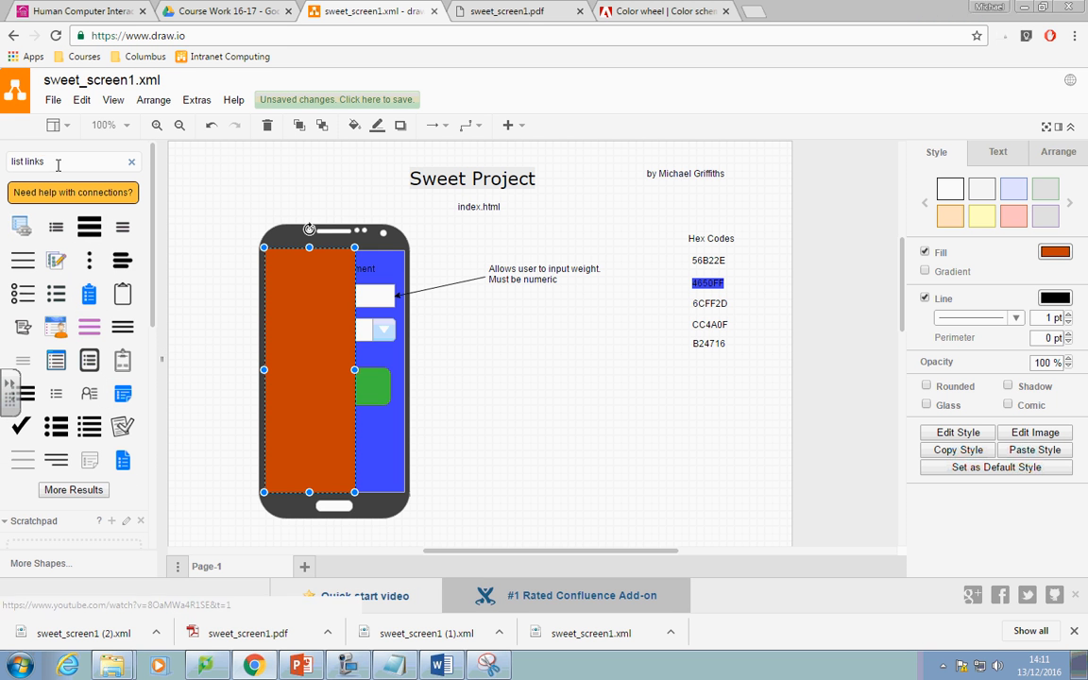
# - Search the shape library for "android", refine the search to "android list" and examine more of the results
pyautogui.moveTo(58, 165); pyautogui.dragTo(4, 166)
pyautogui.write('android')
pyautogui.press('Return')
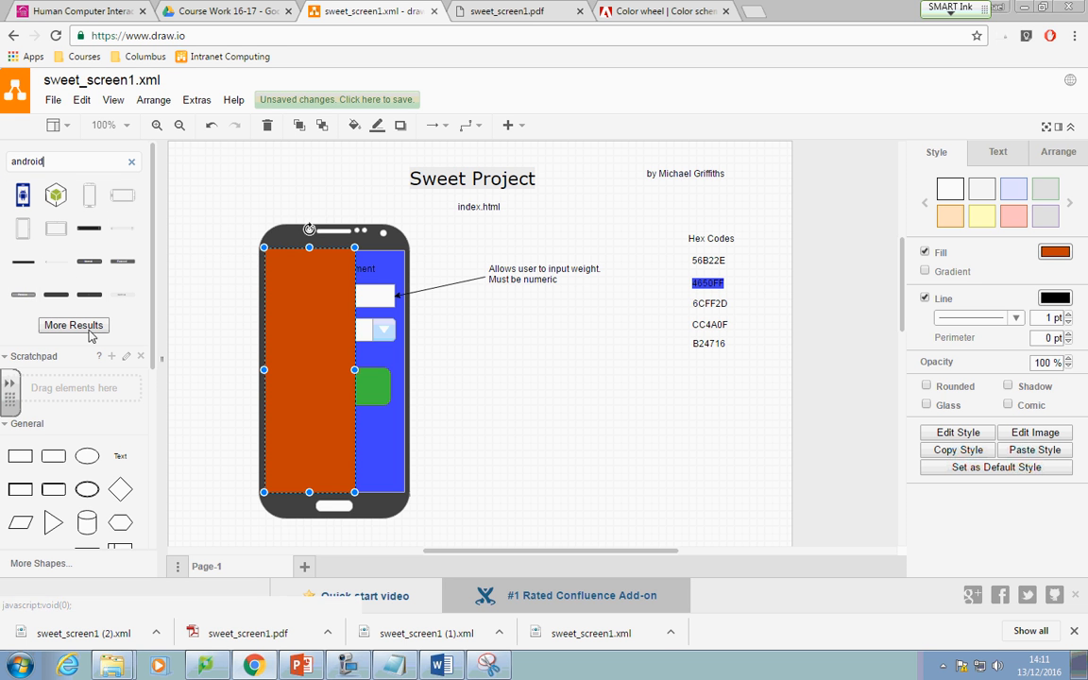
pyautogui.click(59, 162)
pyautogui.write('list')
pyautogui.press('Return')
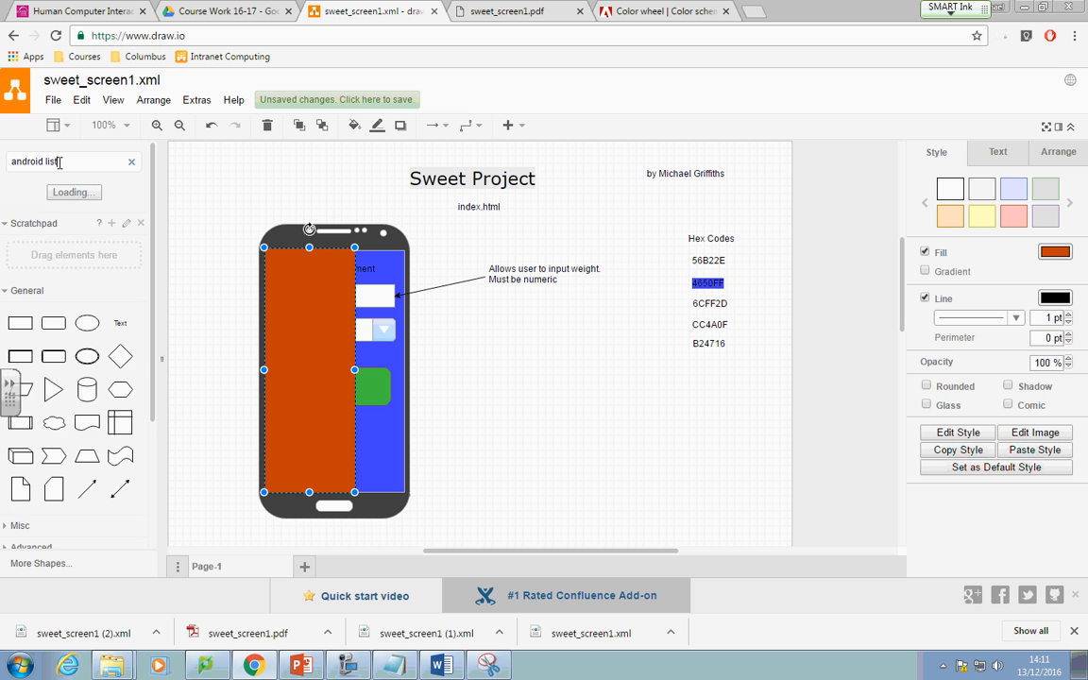
pyautogui.click(75, 325)
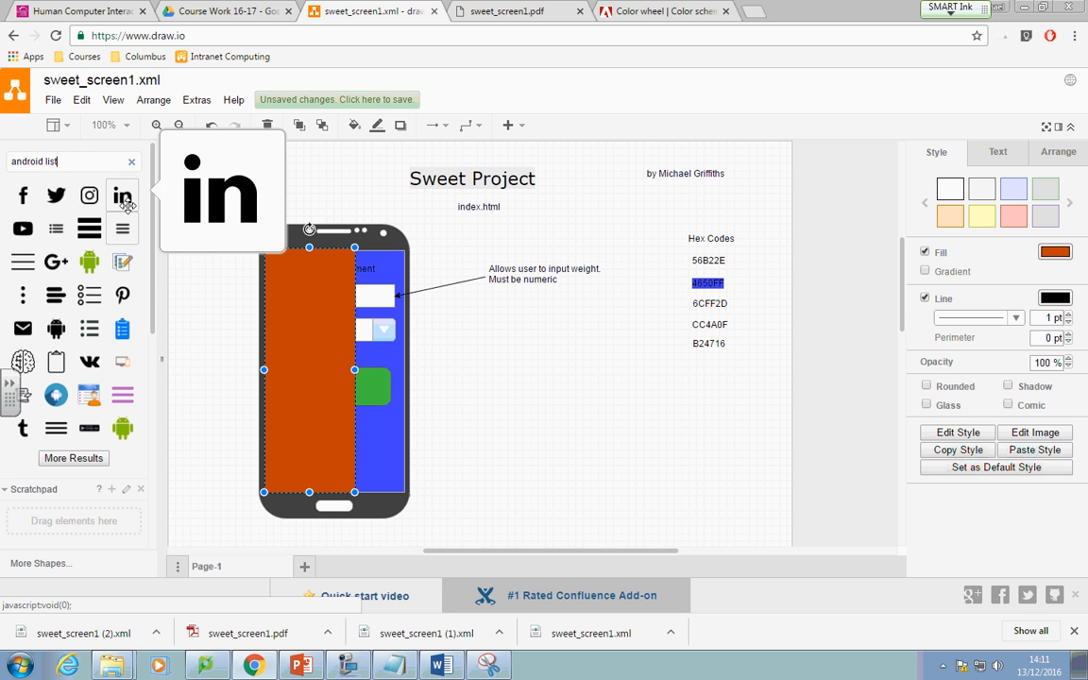
pyautogui.moveTo(126, 419)
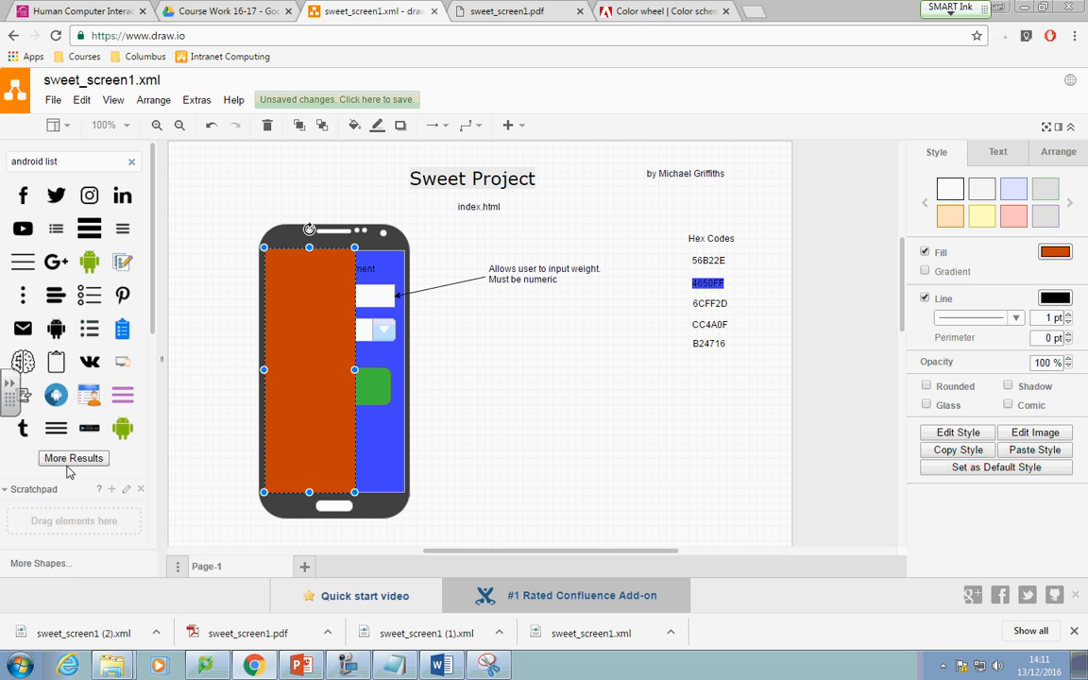
# - Search the shape library for "list items" and examine the expanded results for a suitable list shape
pyautogui.doubleClick(35, 161)
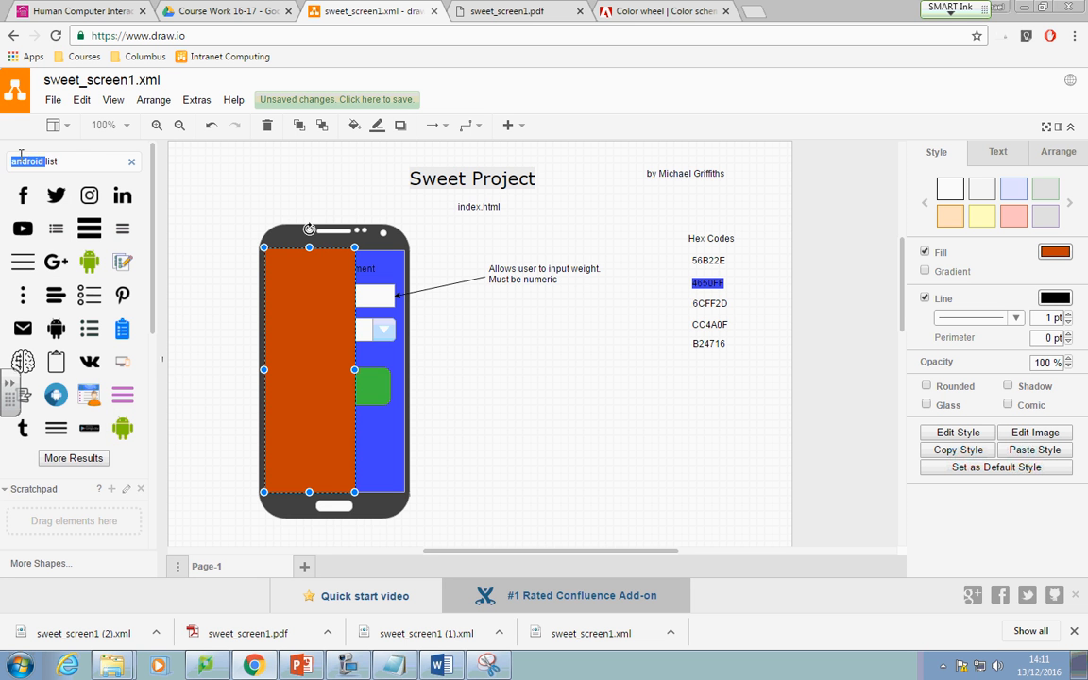
pyautogui.press('BackSpace')
pyautogui.click(73, 164)
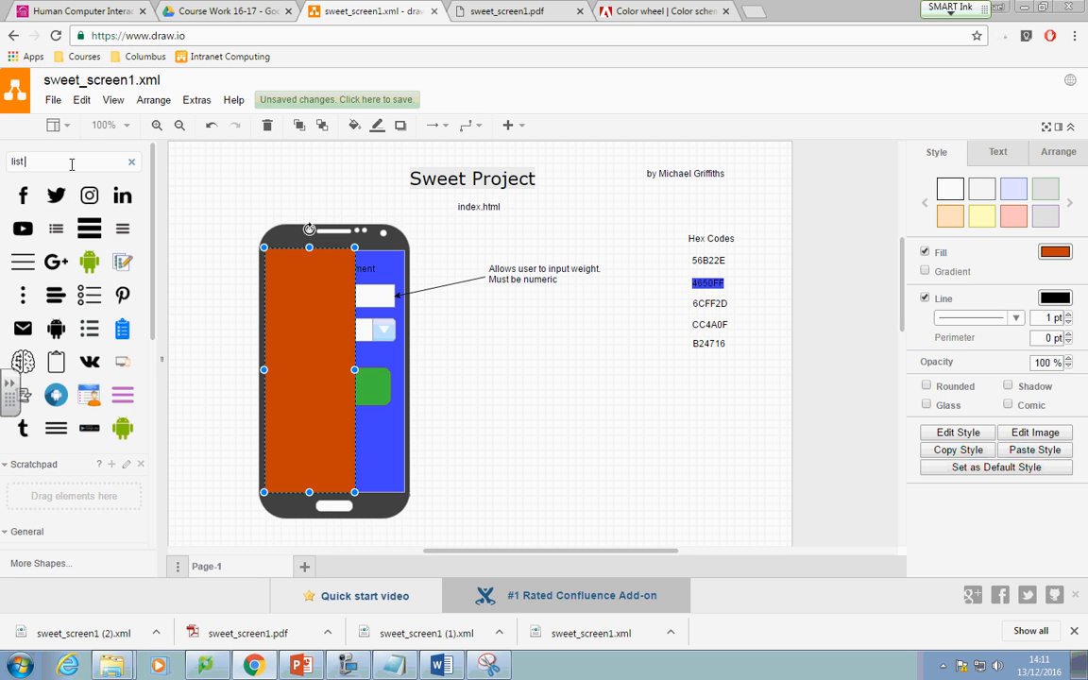
pyautogui.write('items')
pyautogui.press('Return')
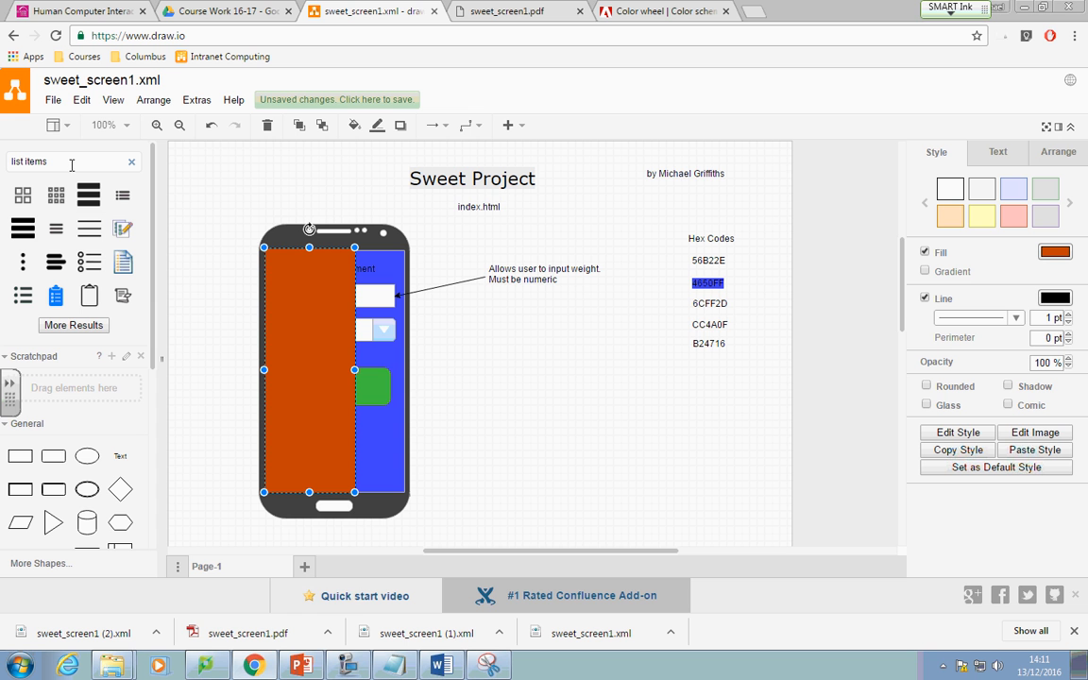
pyautogui.click(77, 325)
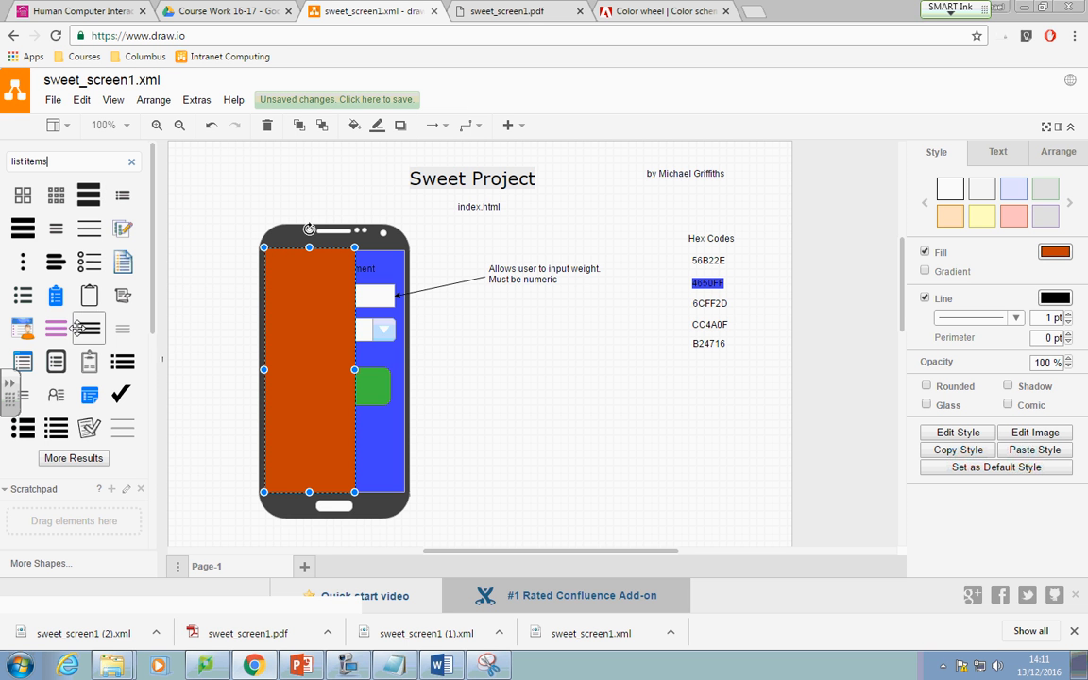
pyautogui.moveTo(57, 432)
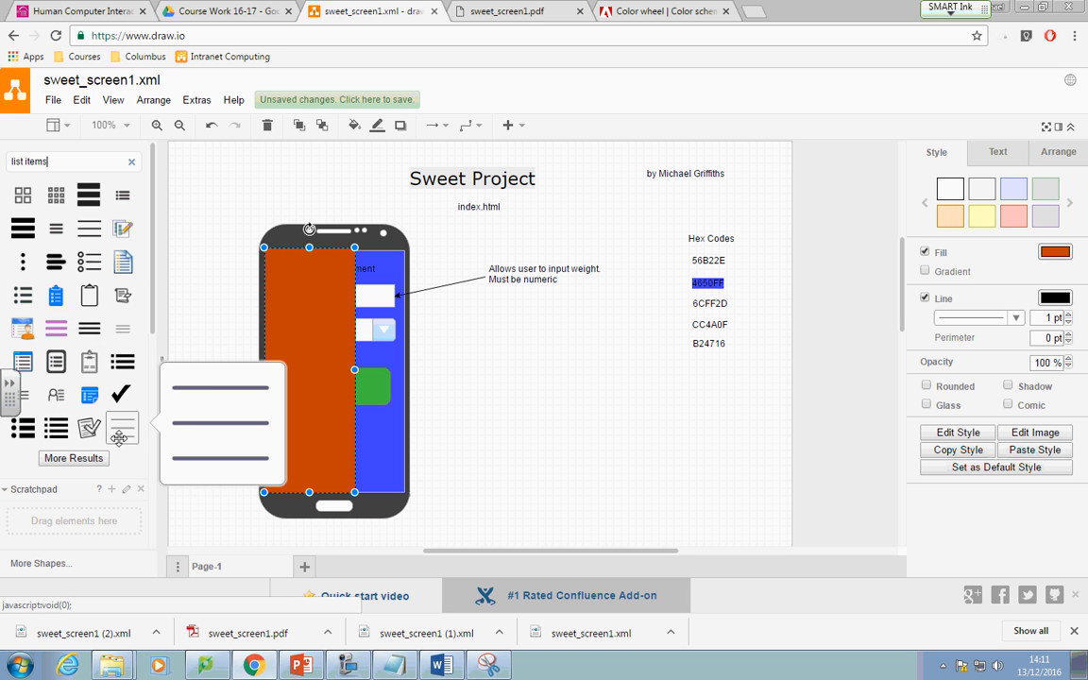
# - Load more "list items" results in the shape library and examine them for a suitable menu list shape
pyautogui.click(93, 462)
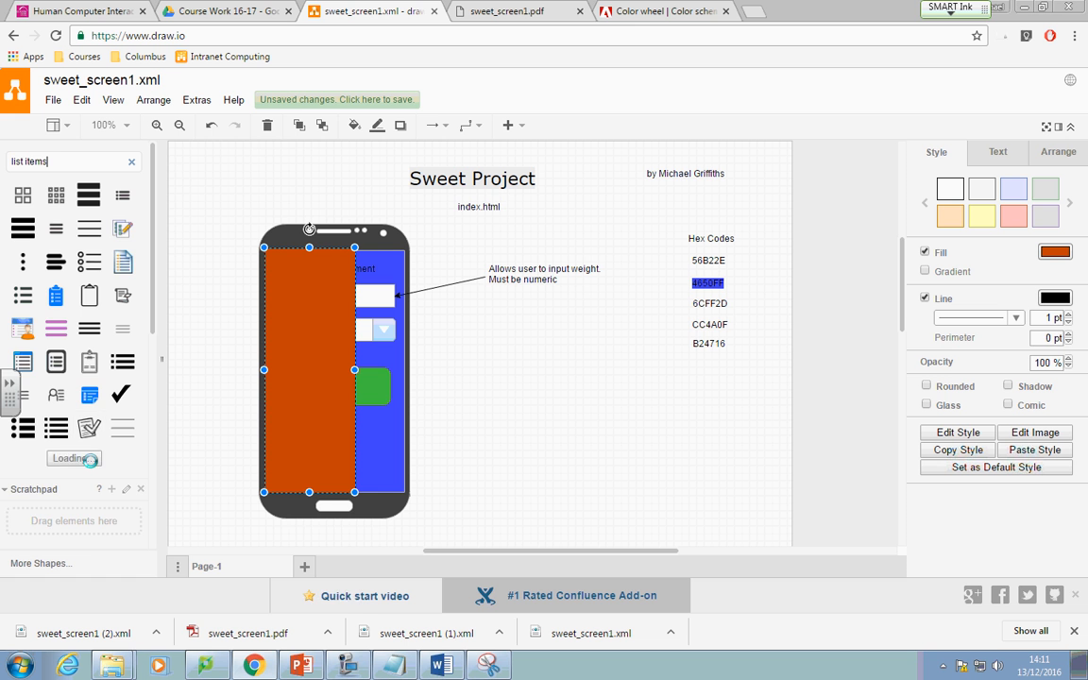
pyautogui.scroll(-3, 117, 393)
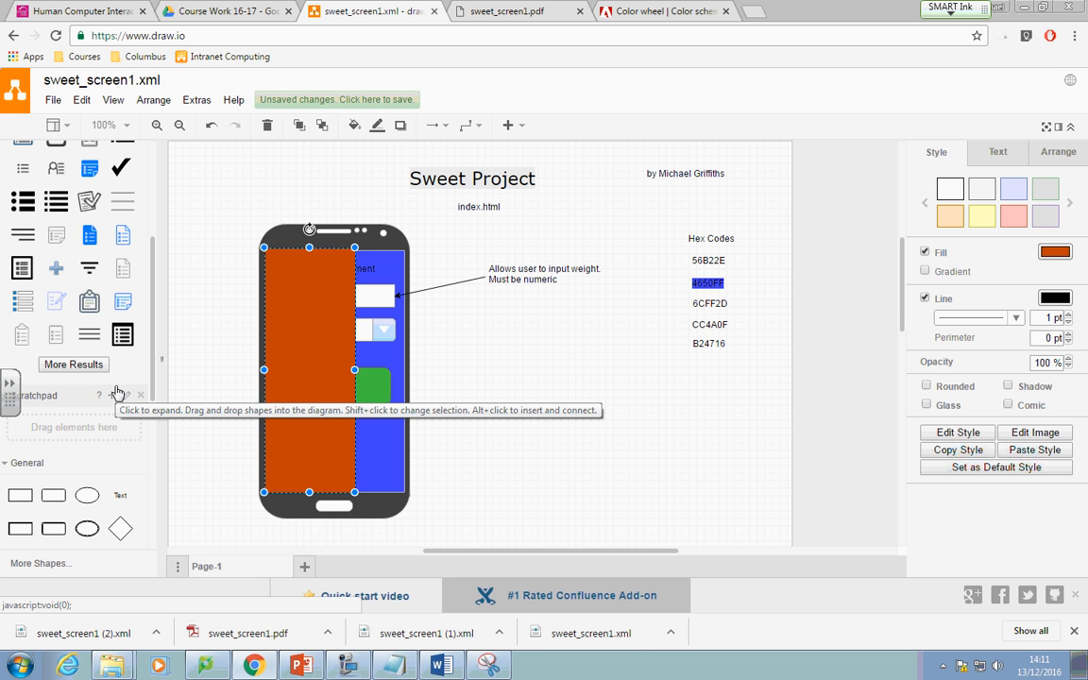
pyautogui.moveTo(32, 307)
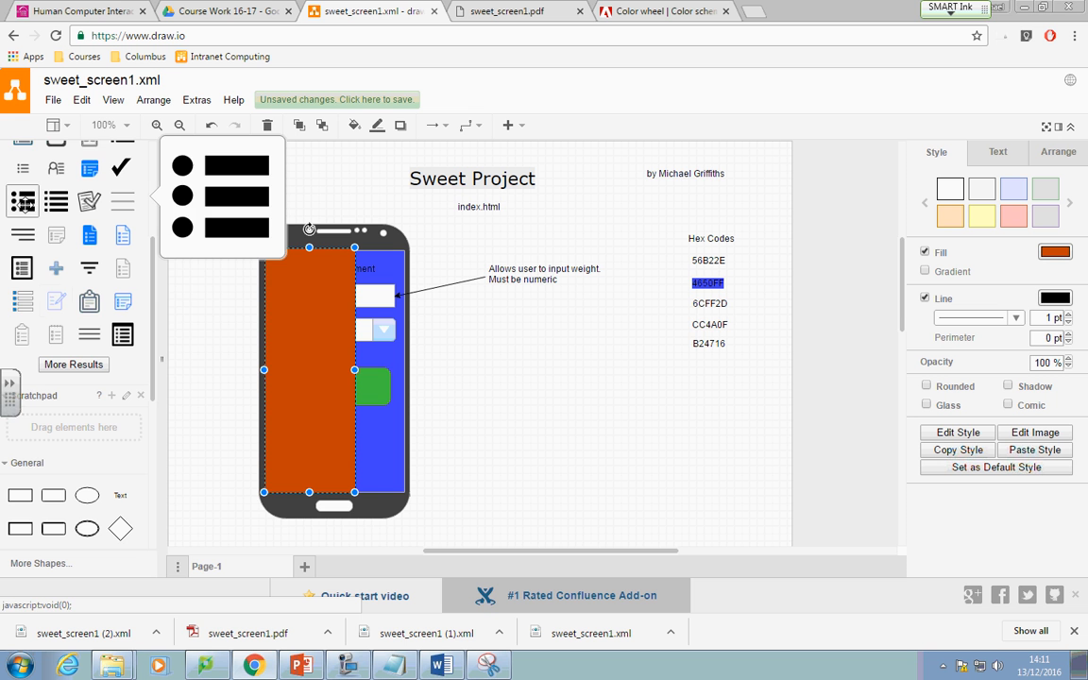
pyautogui.click(76, 363)
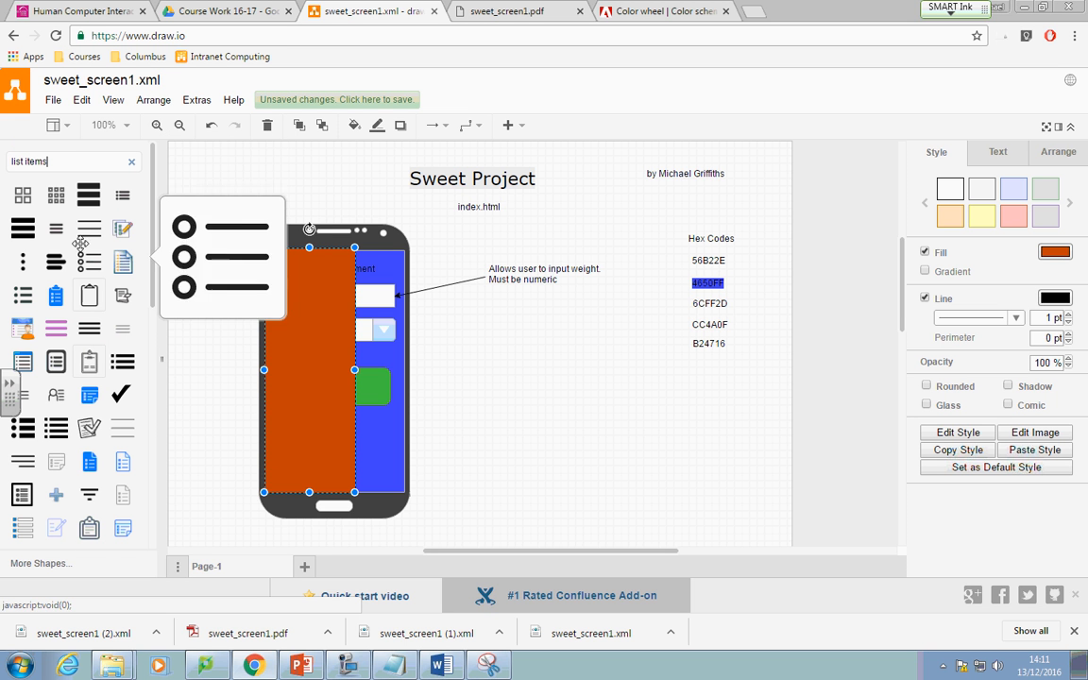
pyautogui.moveTo(56, 261); pyautogui.dragTo(28, 231)
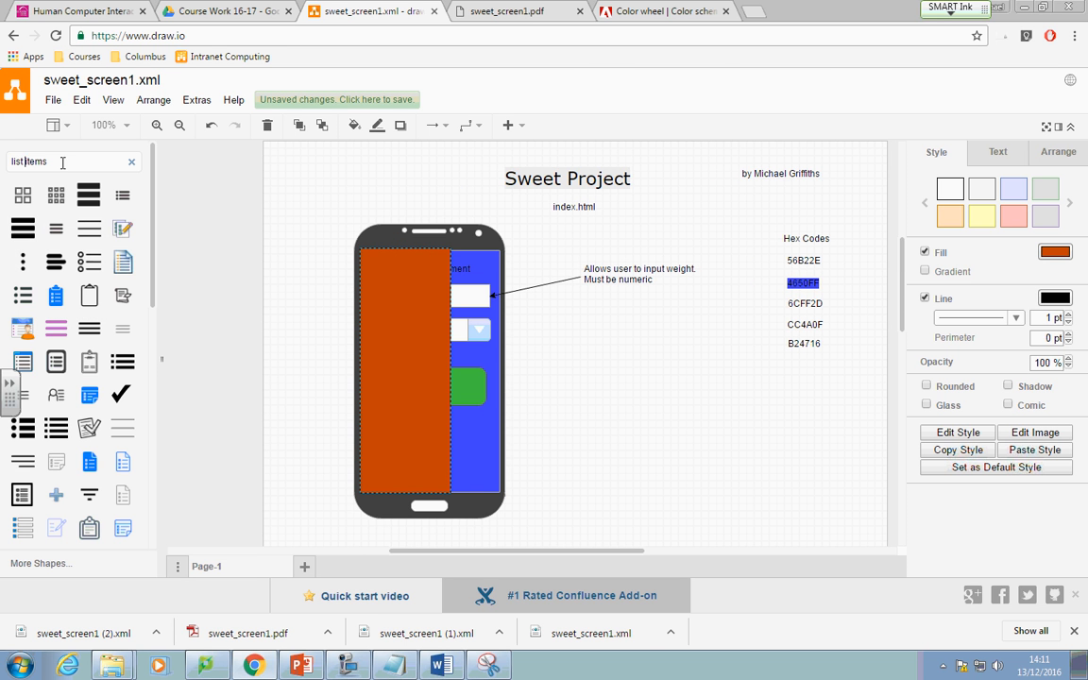
# - Search the shape library for "links" and expand the results
pyautogui.moveTo(65, 163); pyautogui.dragTo(2, 153)
pyautogui.write('links')
pyautogui.press('Return')
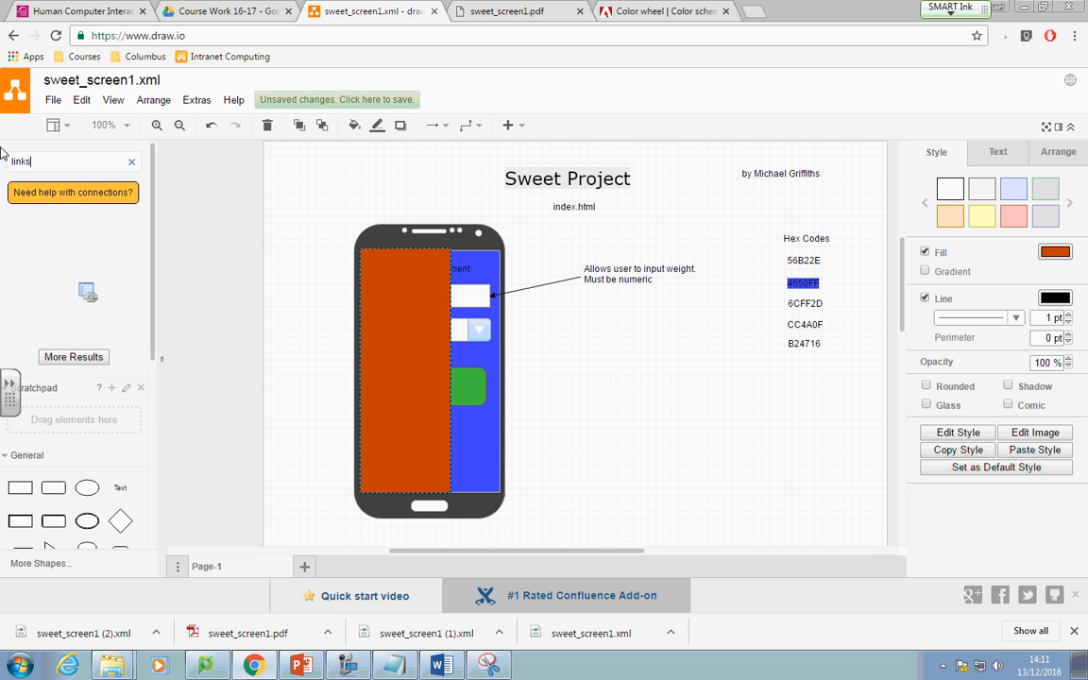
pyautogui.click(74, 356)
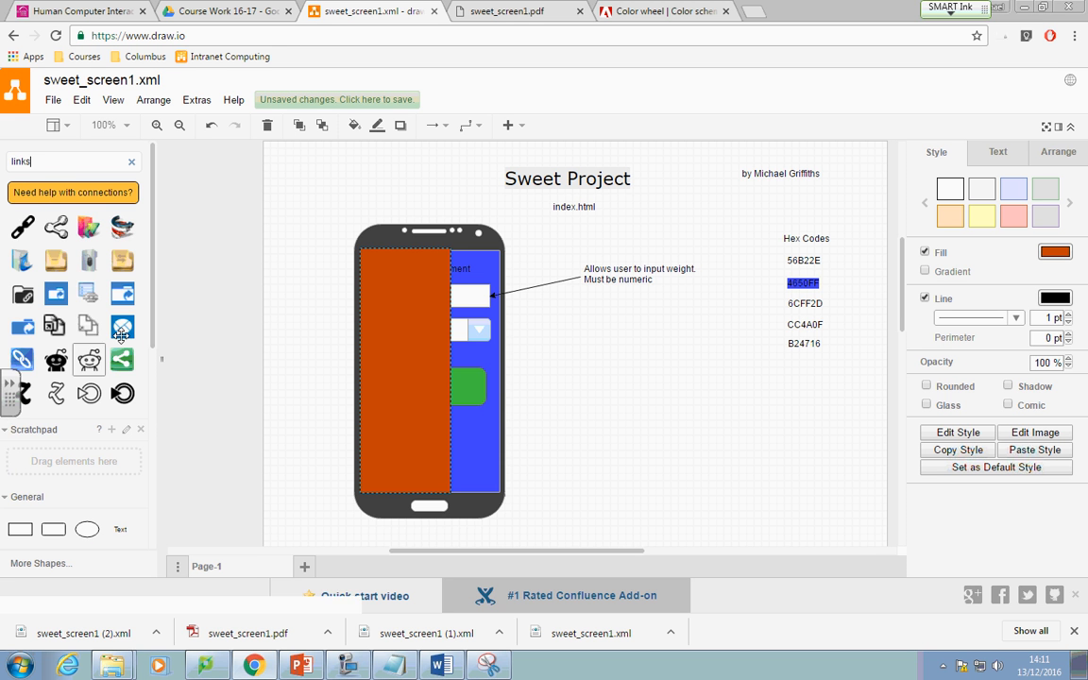
# - Browse the General, Misc and Basic shape sets for a shape suitable for menu links
pyautogui.scroll(-8, 56, 283)
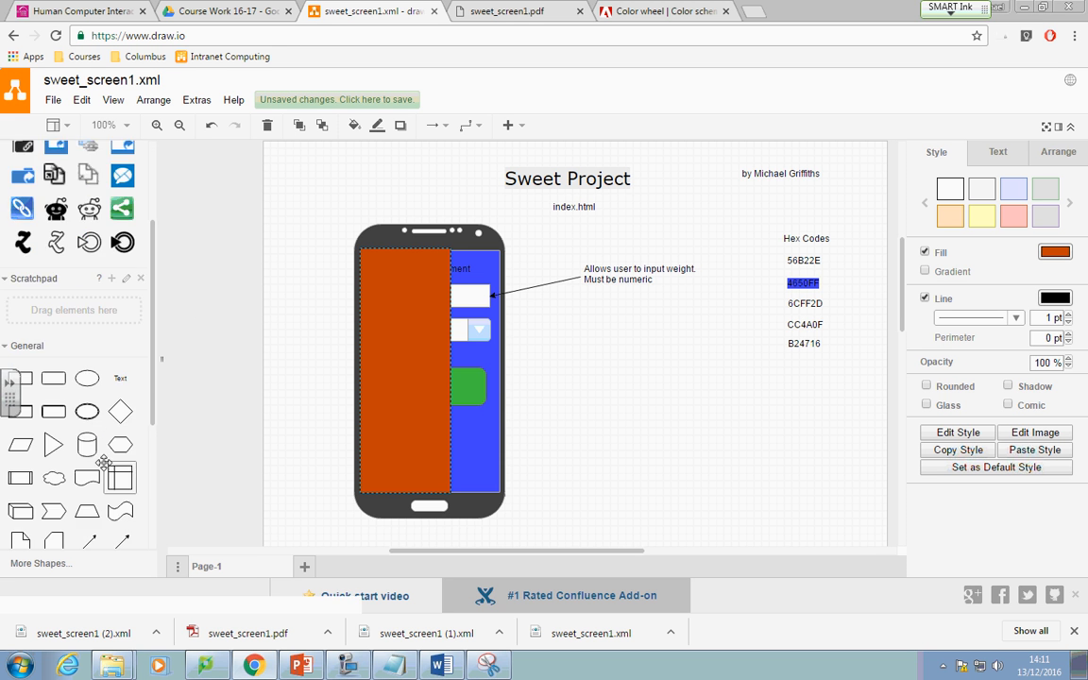
pyautogui.click(21, 342)
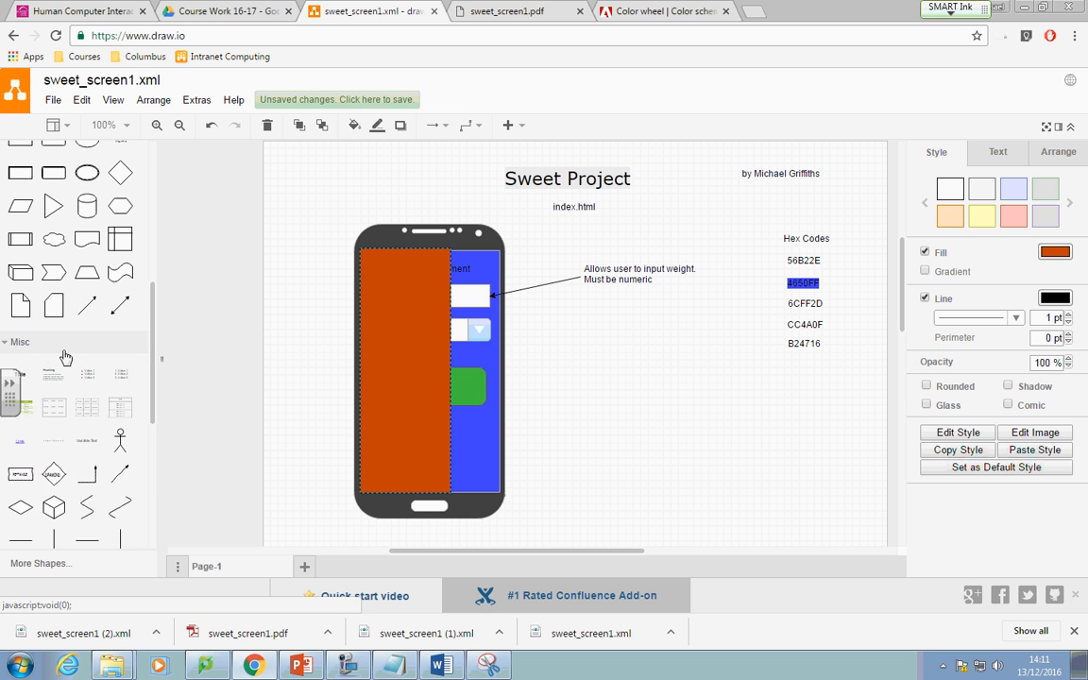
pyautogui.scroll(-3, 66, 357)
pyautogui.scroll(-3, 94, 335)
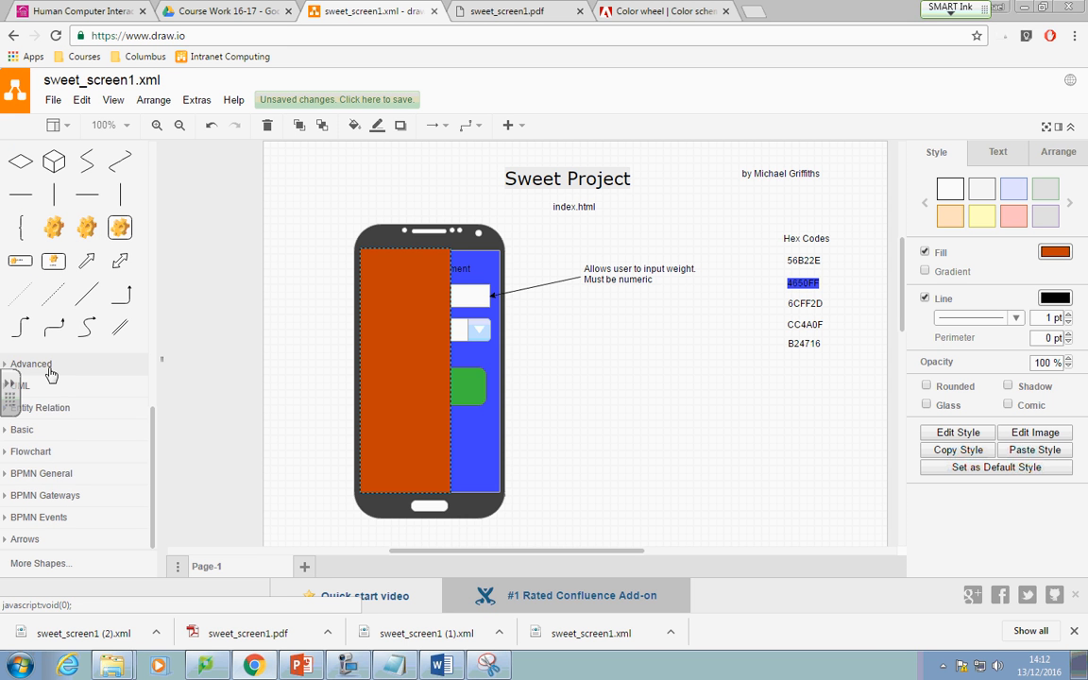
pyautogui.click(49, 436)
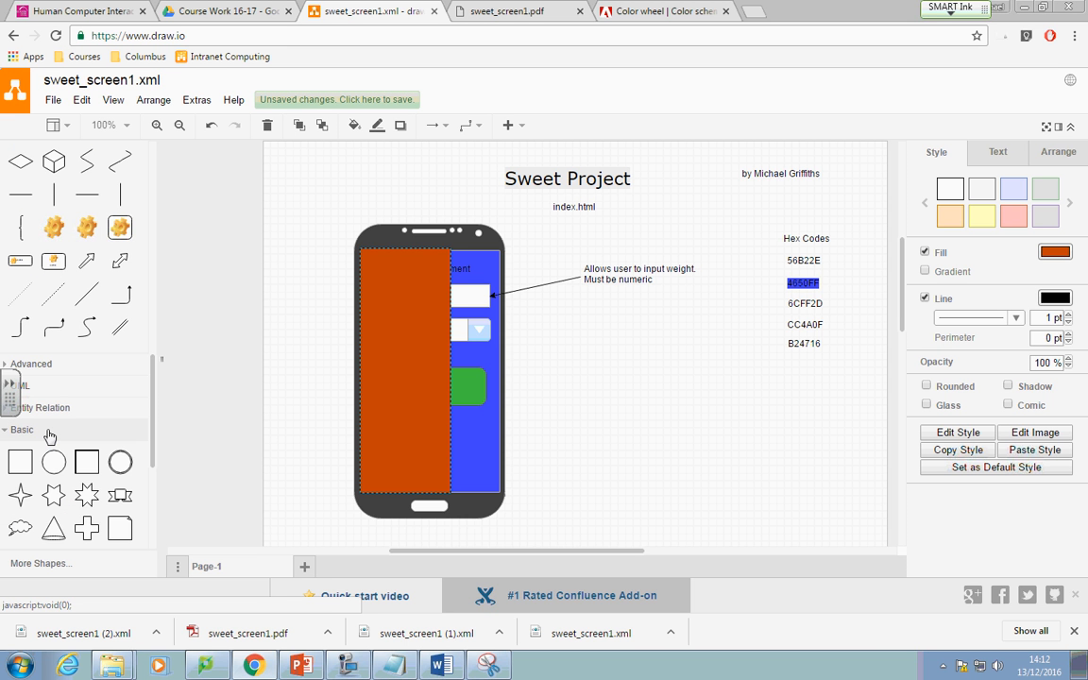
pyautogui.click(50, 436)
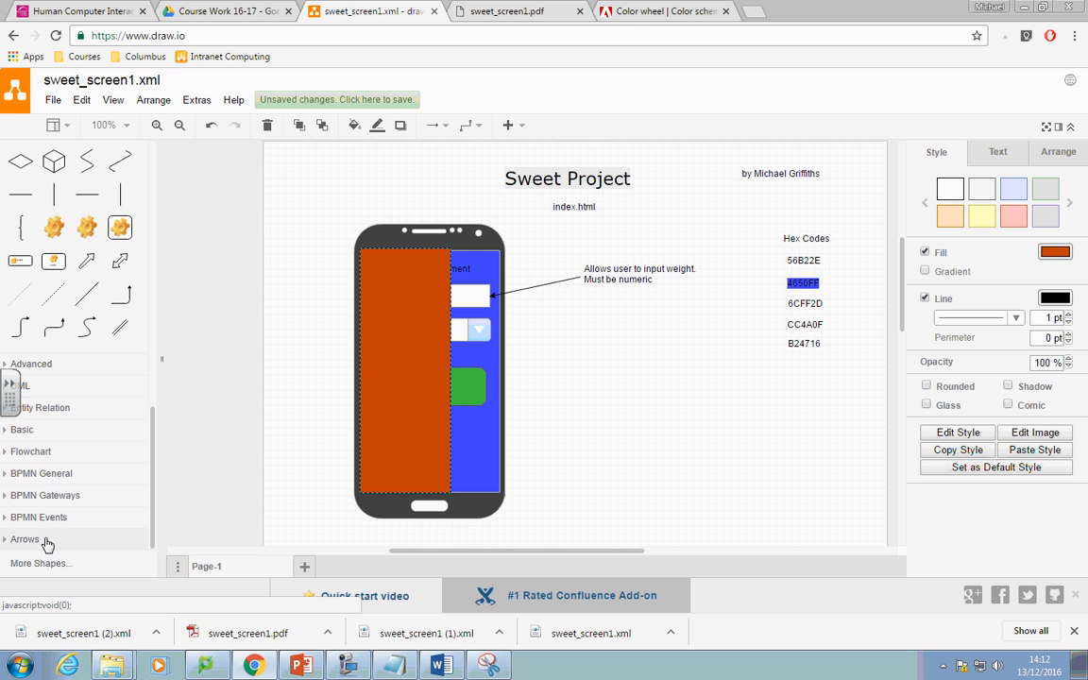
# - Label the orange rectangle with the text "Home" and "Names" on separate lines
pyautogui.doubleClick(400, 280)
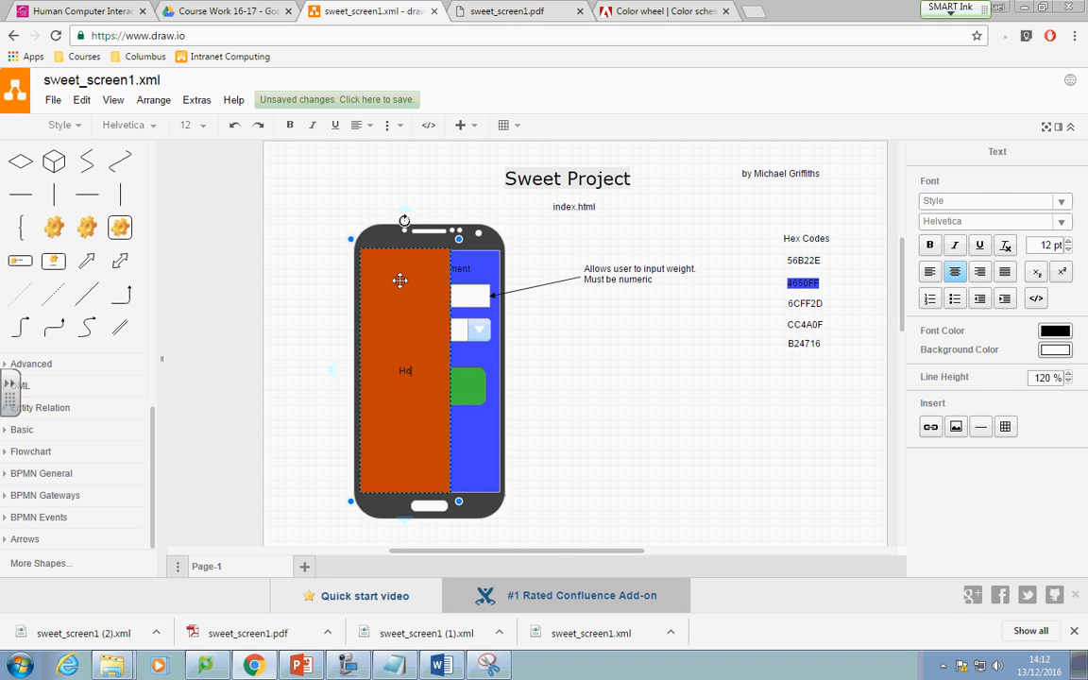
pyautogui.write('Home')
pyautogui.press('Return')
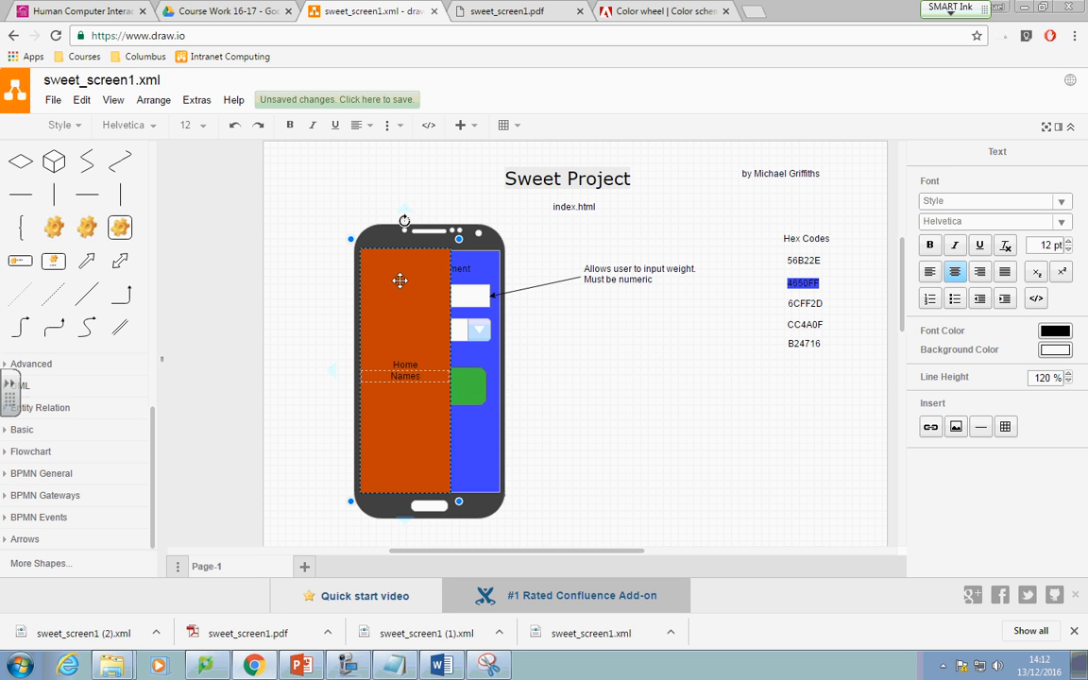
pyautogui.click(545, 403)
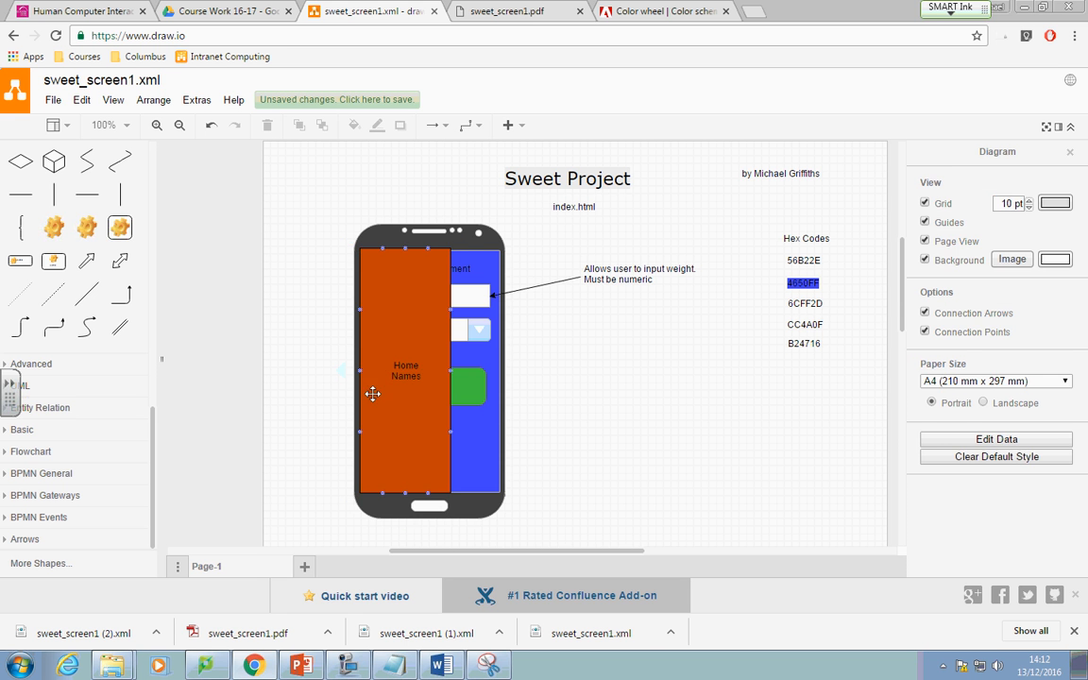
pyautogui.click(408, 370)
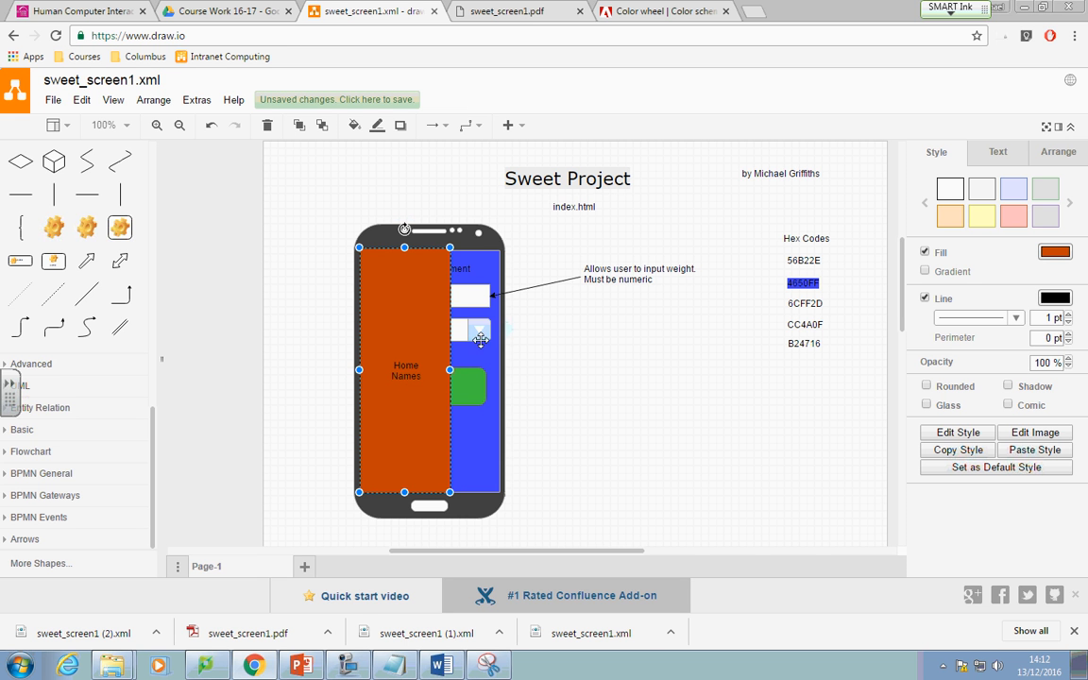
# - Search the shape library for "menu" and preview the Menu bar shape
pyautogui.scroll(4, 66, 189)
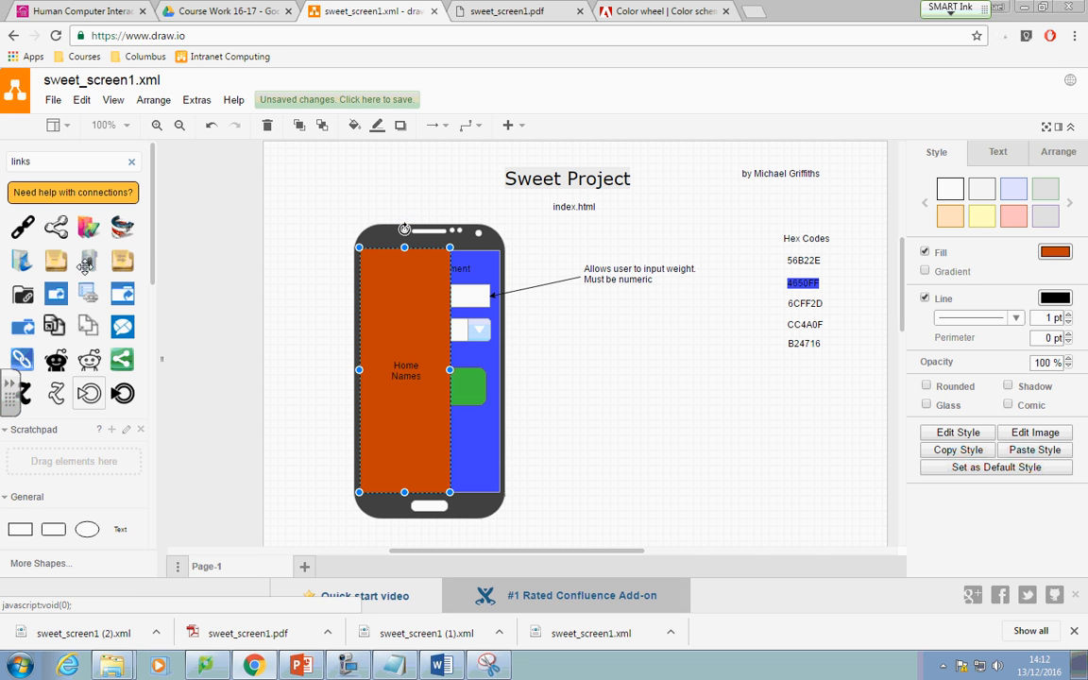
pyautogui.moveTo(52, 166); pyautogui.dragTo(3, 163)
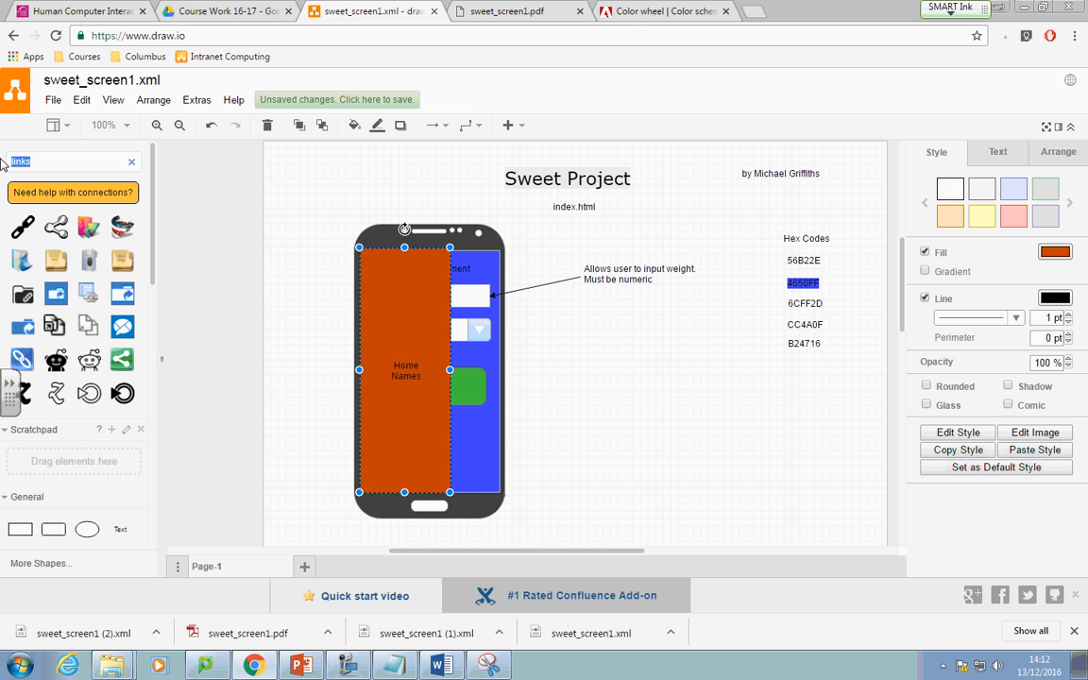
pyautogui.press('BackSpace')
pyautogui.write('menu')
pyautogui.press('Return')
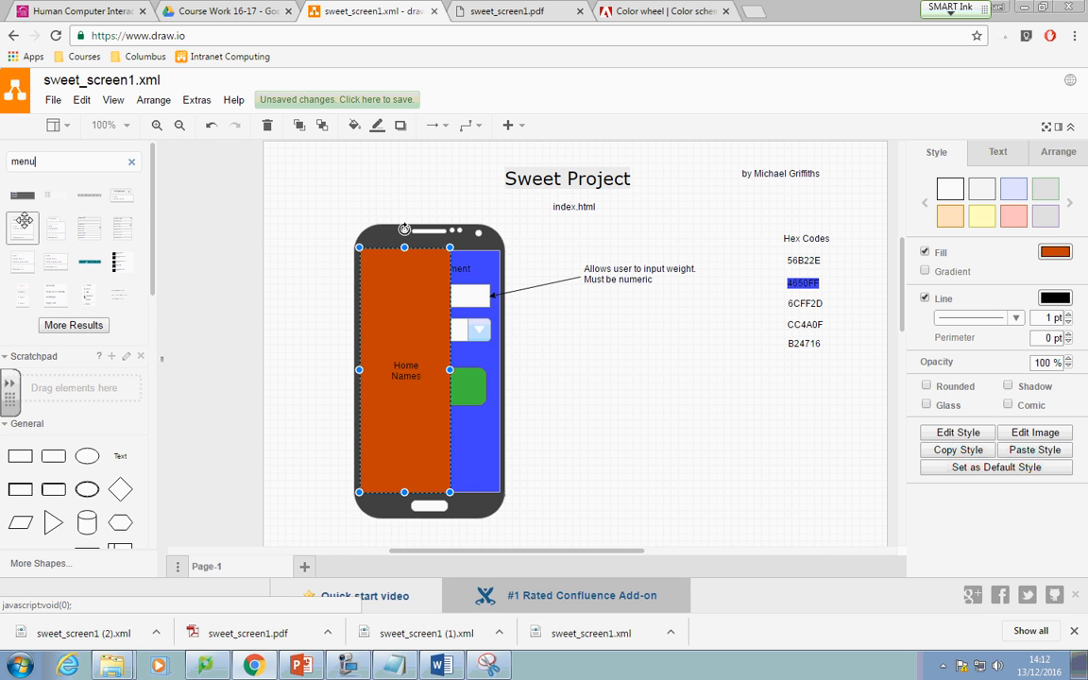
pyautogui.moveTo(23, 196)
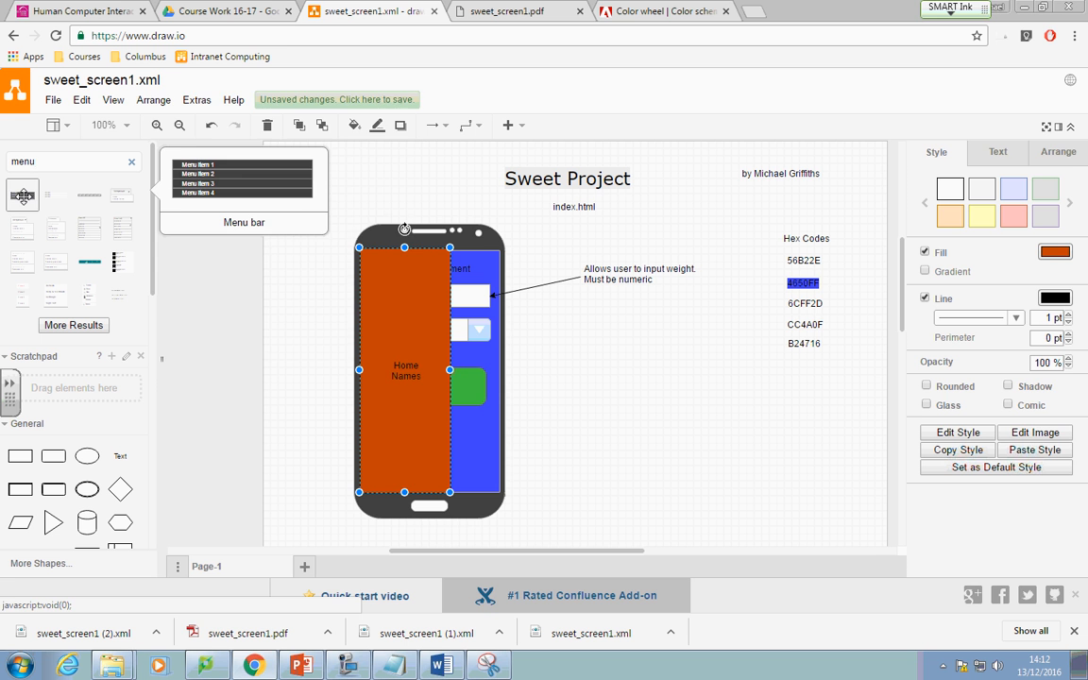
# - Clear the orange rectangle's text and place a Menu bar shape near its top, narrowed to fit inside the rectangle and made taller
pyautogui.doubleClick(419, 379)
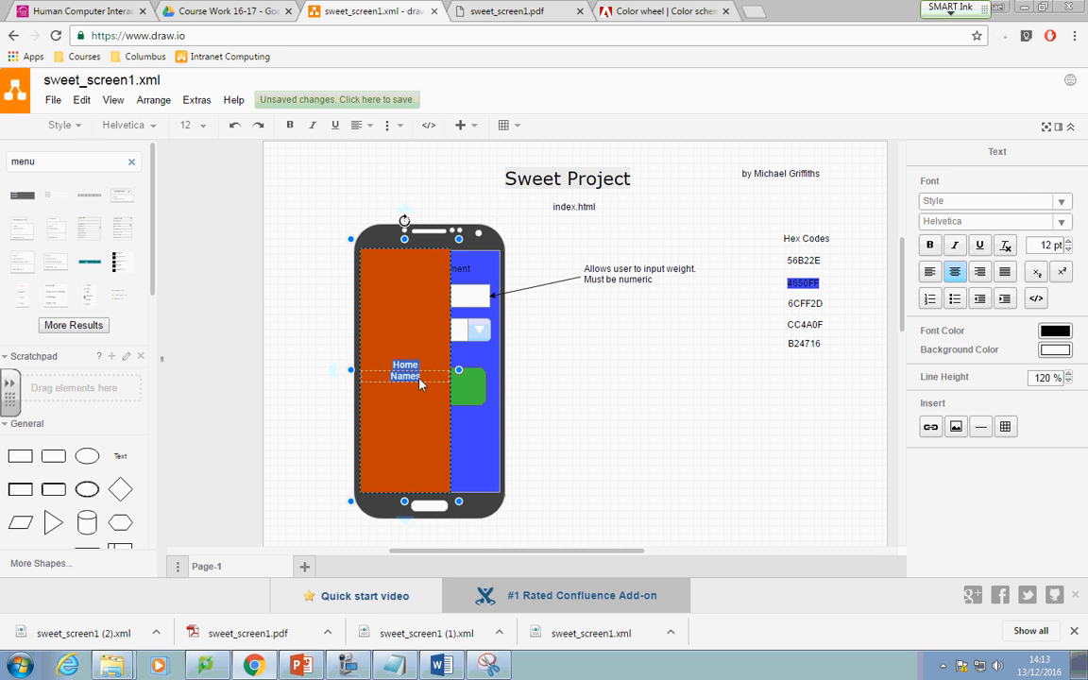
pyautogui.press('BackSpace')
pyautogui.moveTo(23, 195)
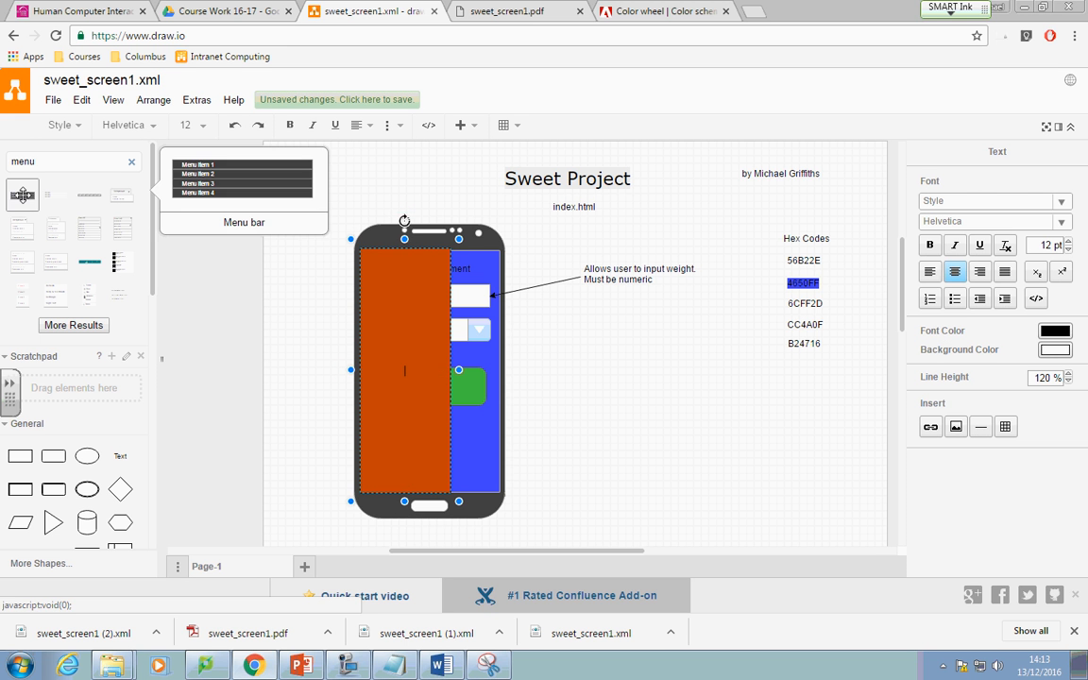
pyautogui.moveTo(23, 196); pyautogui.dragTo(364, 258)
pyautogui.moveTo(510, 279); pyautogui.dragTo(454, 277)
pyautogui.moveTo(403, 302); pyautogui.dragTo(404, 344)
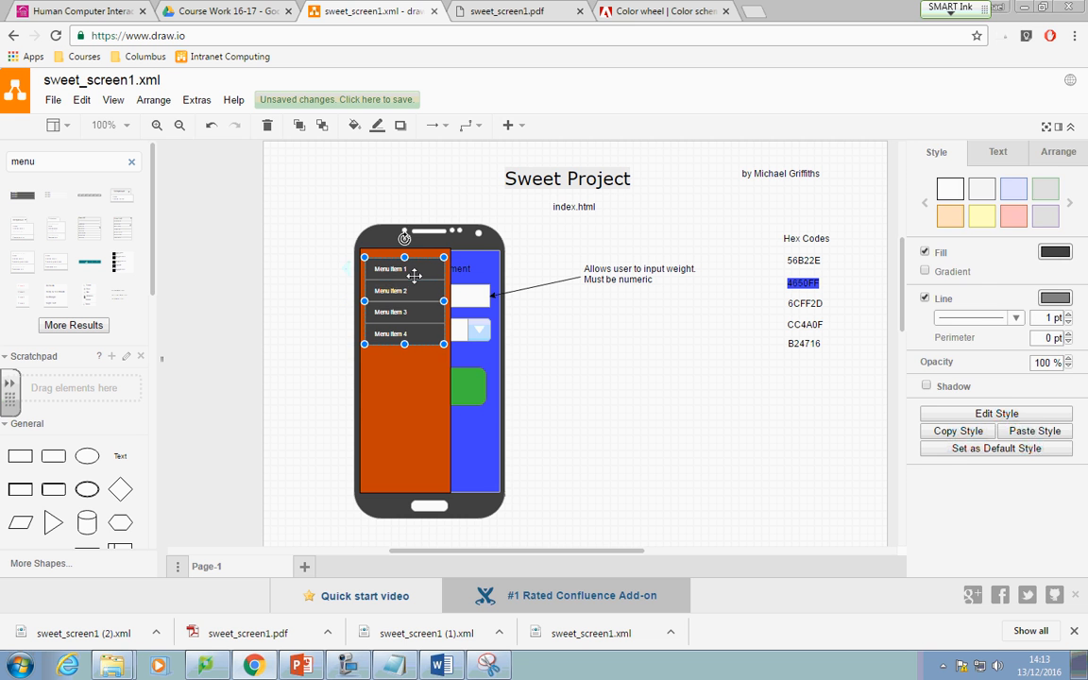
# - Rename the first menu item "home" and the second menu item "sweets"
pyautogui.doubleClick(412, 284)
pyautogui.doubleClick(417, 270)
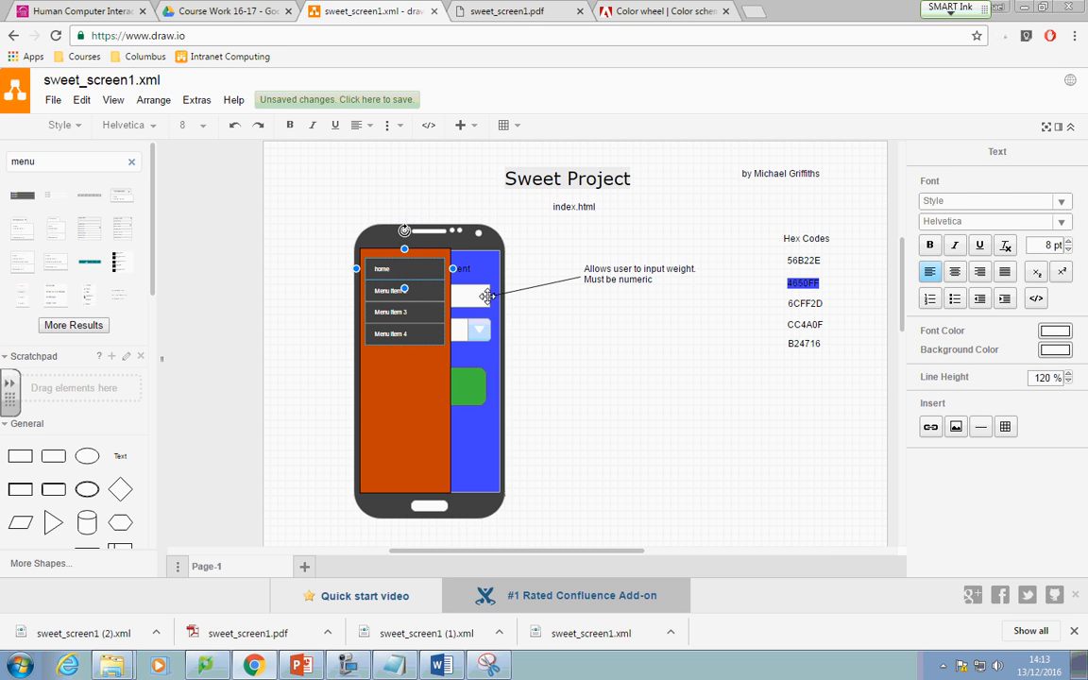
pyautogui.doubleClick(430, 293)
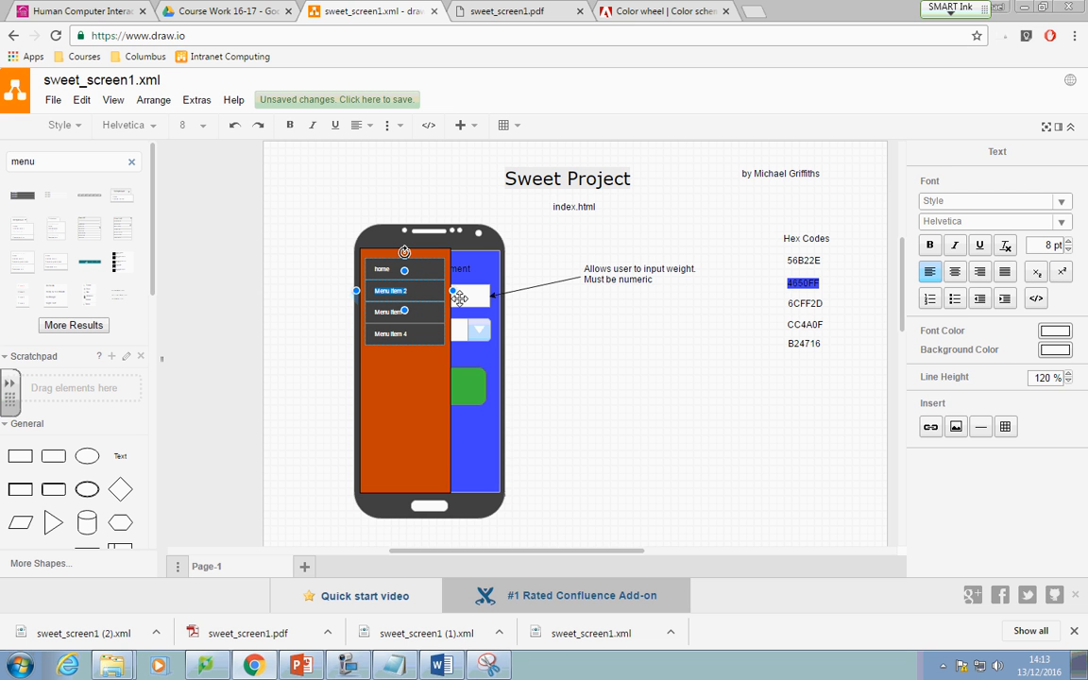
pyautogui.write('sweets')
# - Delete Menu Item 4 and Menu Item 3 from the menu bar
pyautogui.click(413, 335)
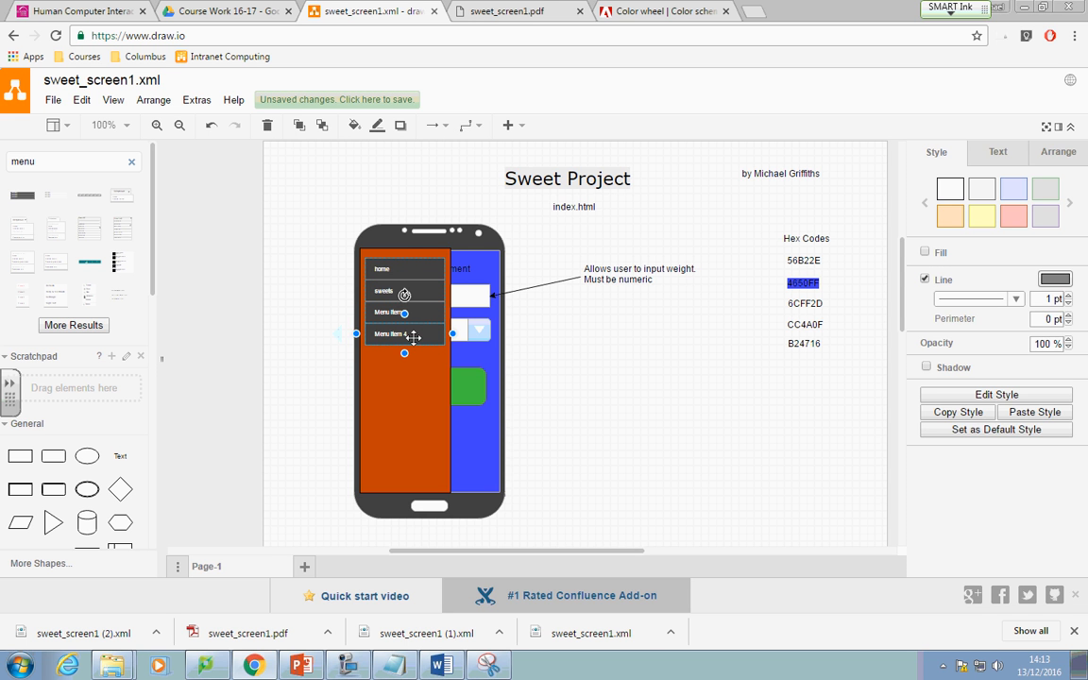
pyautogui.press('Delete')
pyautogui.click(417, 320)
pyautogui.press('Delete')
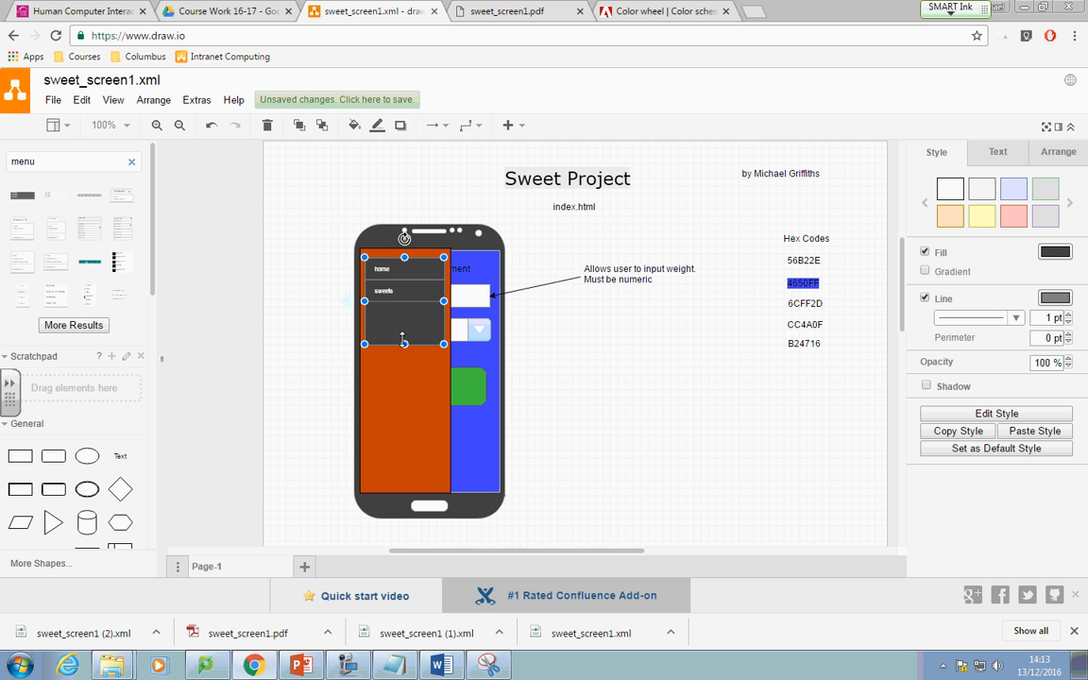
# - Try to resize the "sweets" menu item by extending its lower edge and lowering its upper edge
pyautogui.moveTo(404, 342)
pyautogui.mouseDown()
pyautogui.moveTo(404, 322)
pyautogui.moveTo(403, 343)
pyautogui.mouseUp()
pyautogui.click(403, 300)
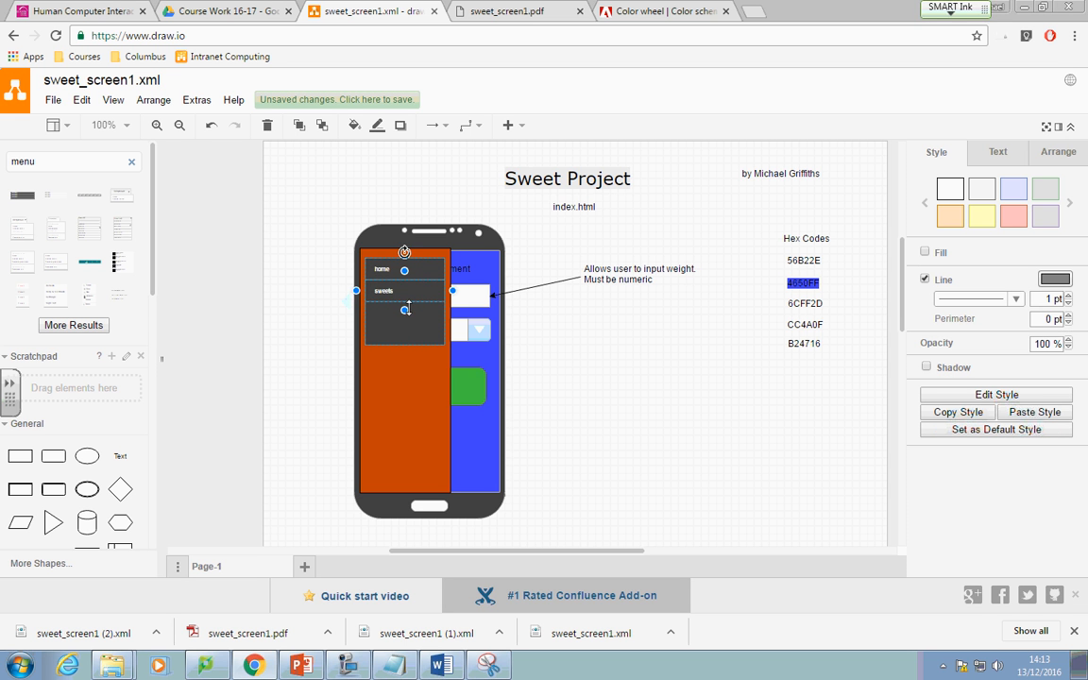
pyautogui.moveTo(404, 311); pyautogui.dragTo(403, 321)
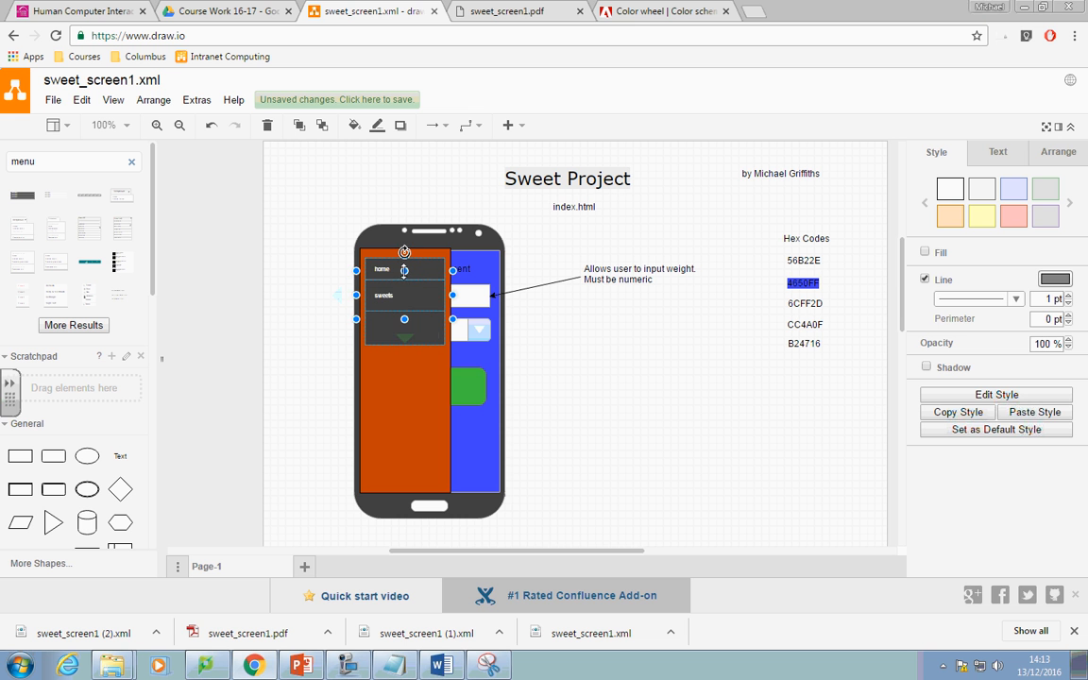
pyautogui.moveTo(404, 271); pyautogui.dragTo(404, 280)
pyautogui.click(412, 278)
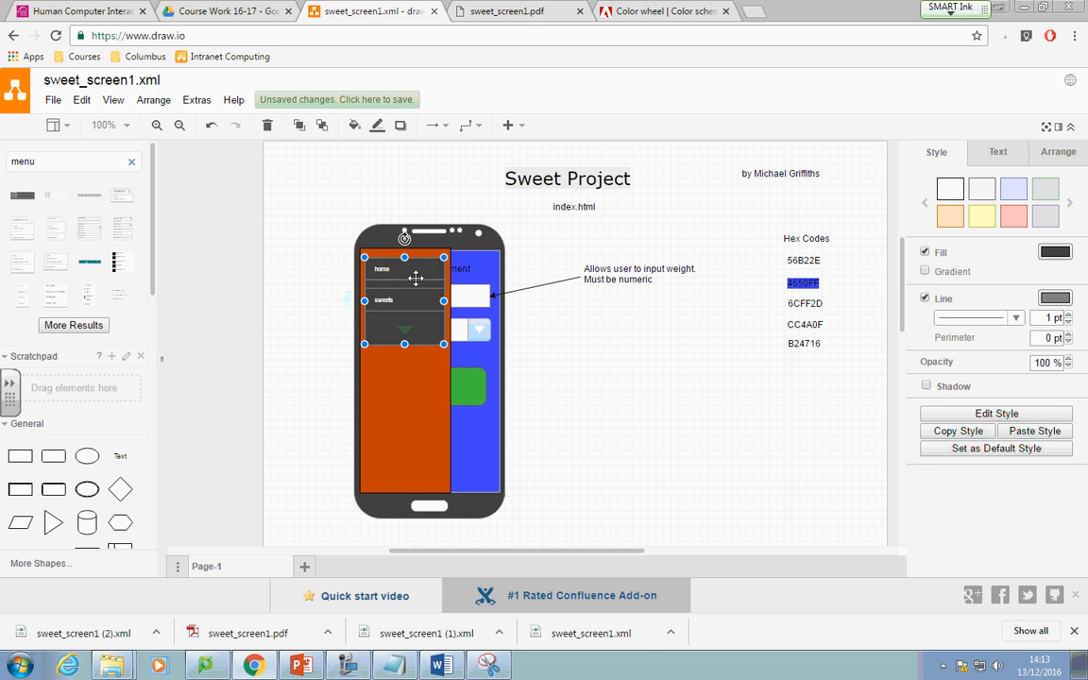
pyautogui.click(411, 379)
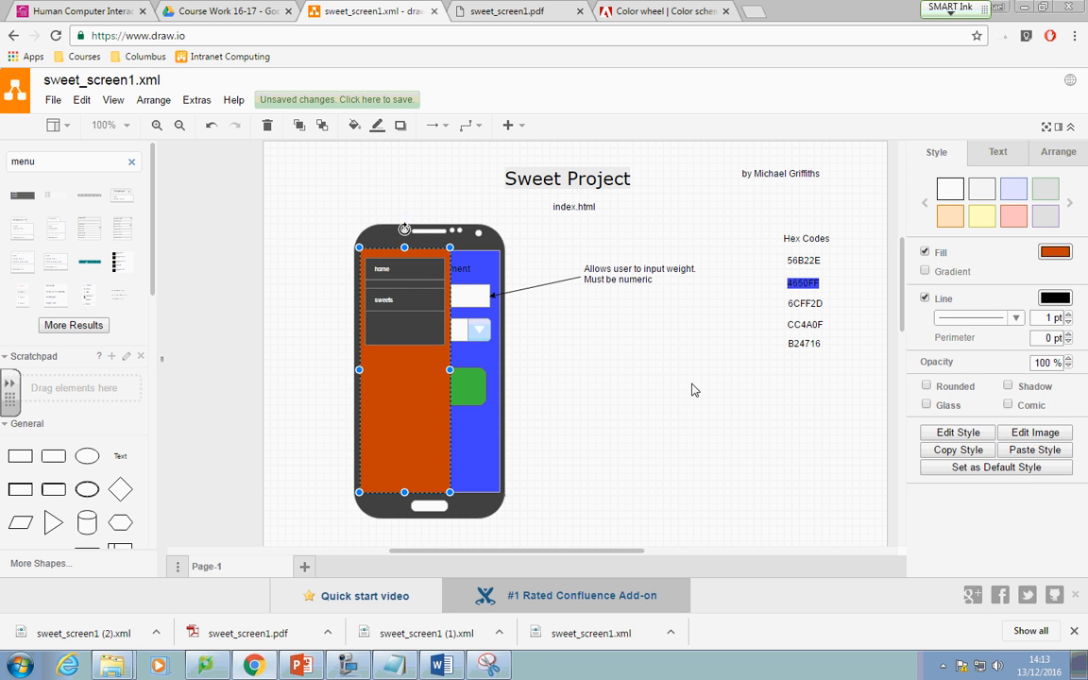
# - Undo the size changes made to the "sweets" menu item
pyautogui.click(693, 388)
pyautogui.hotkey('ctrl', 'z')
pyautogui.hotkey('ctrl', 'z')
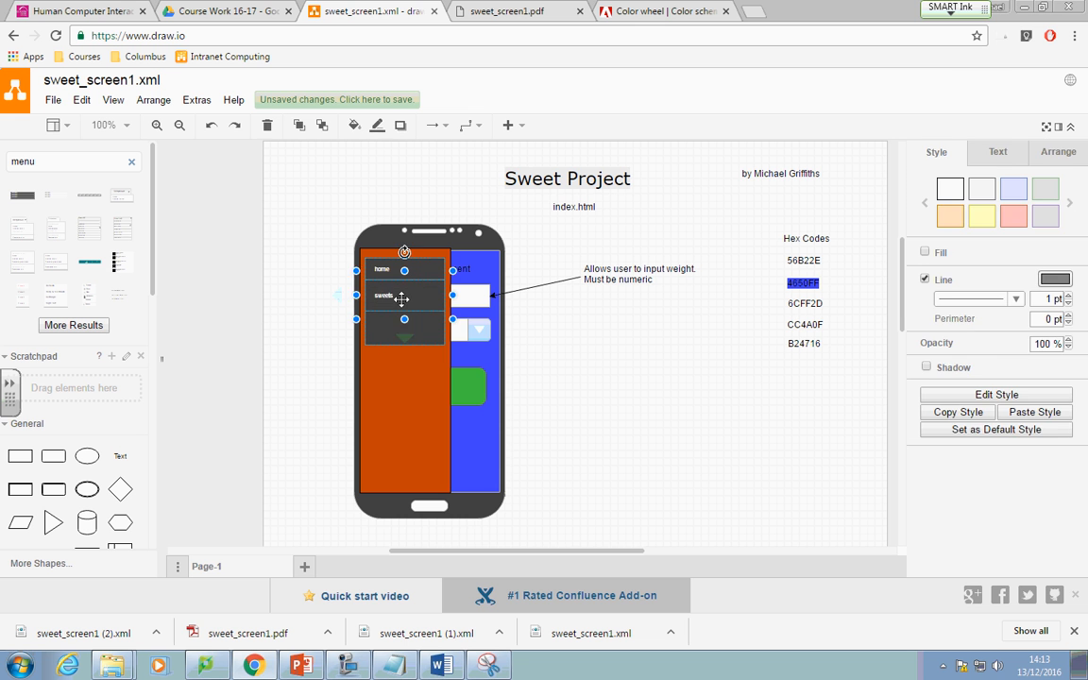
pyautogui.click(526, 346)
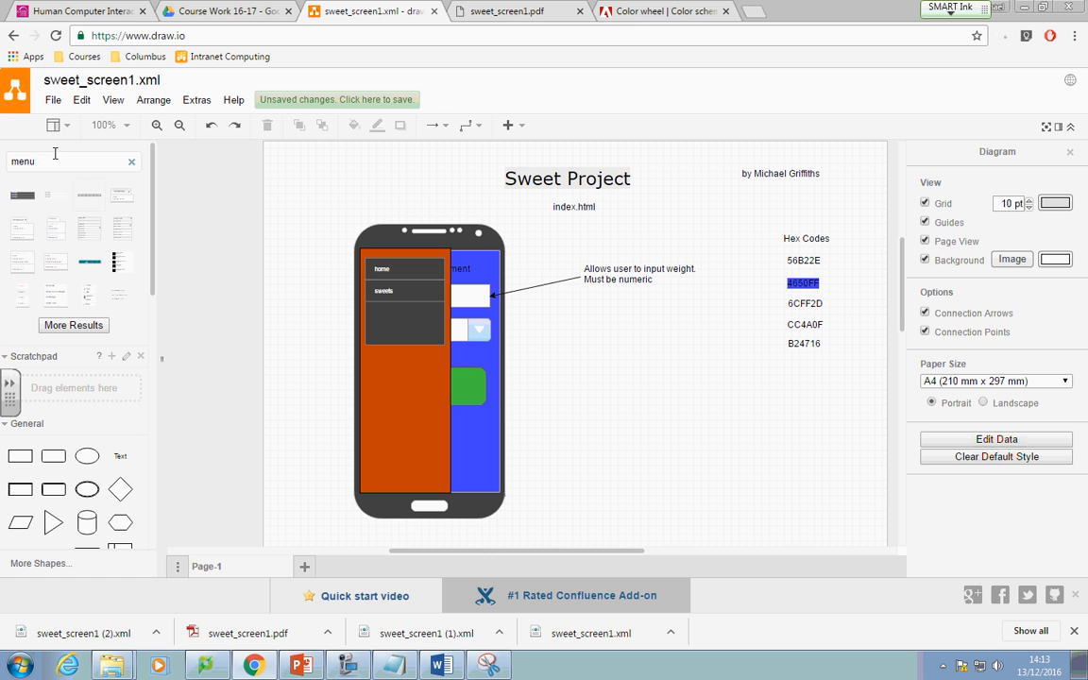
# - Search the shape library for "settings"
pyautogui.moveTo(45, 164); pyautogui.dragTo(2, 153)
pyautogui.write('settings')
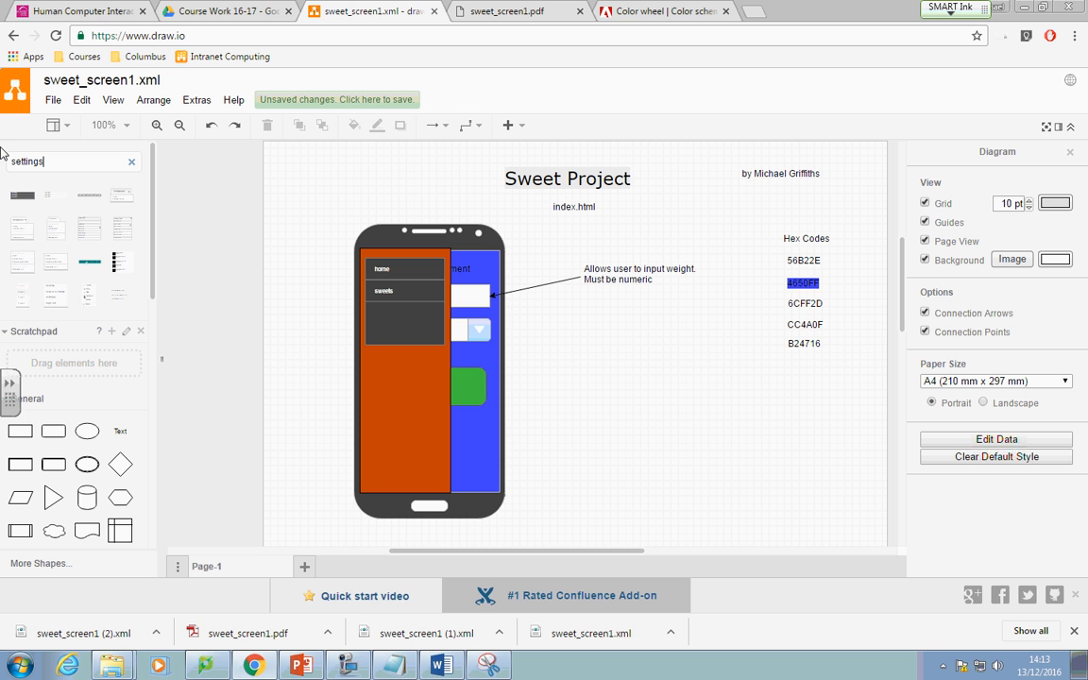
pyautogui.press('Return')
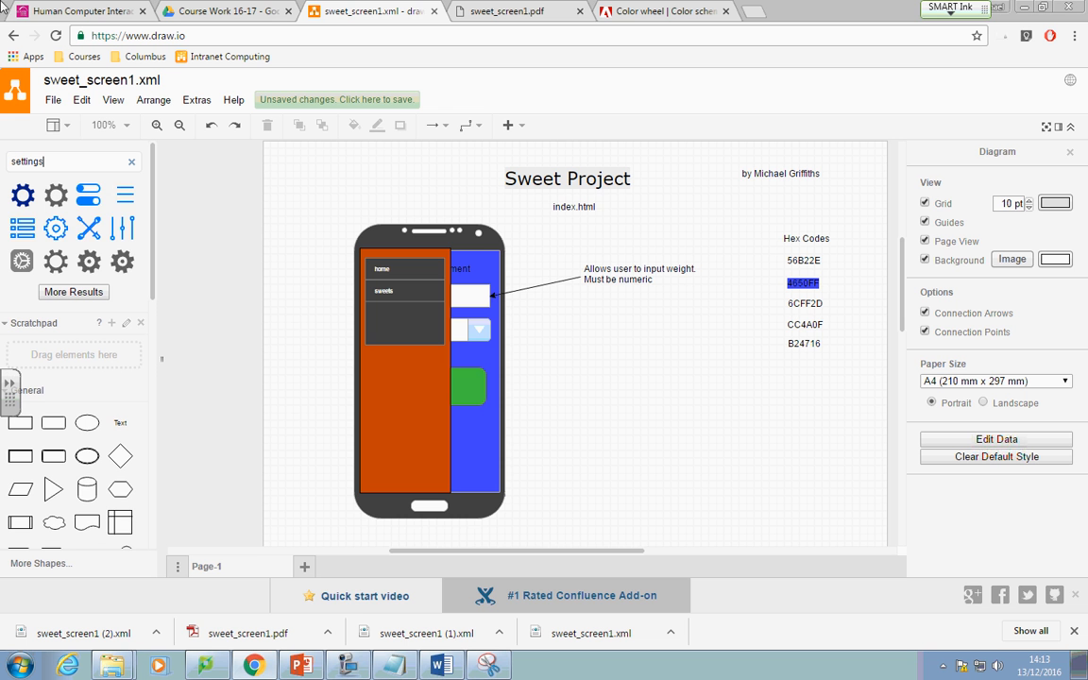
# - Try a three-line settings icon in the header of the phone screen and delete it
pyautogui.moveTo(128, 199); pyautogui.dragTo(482, 257)
pyautogui.click(569, 347)
pyautogui.click(490, 265)
pyautogui.press('Delete')
pyautogui.click(72, 292)
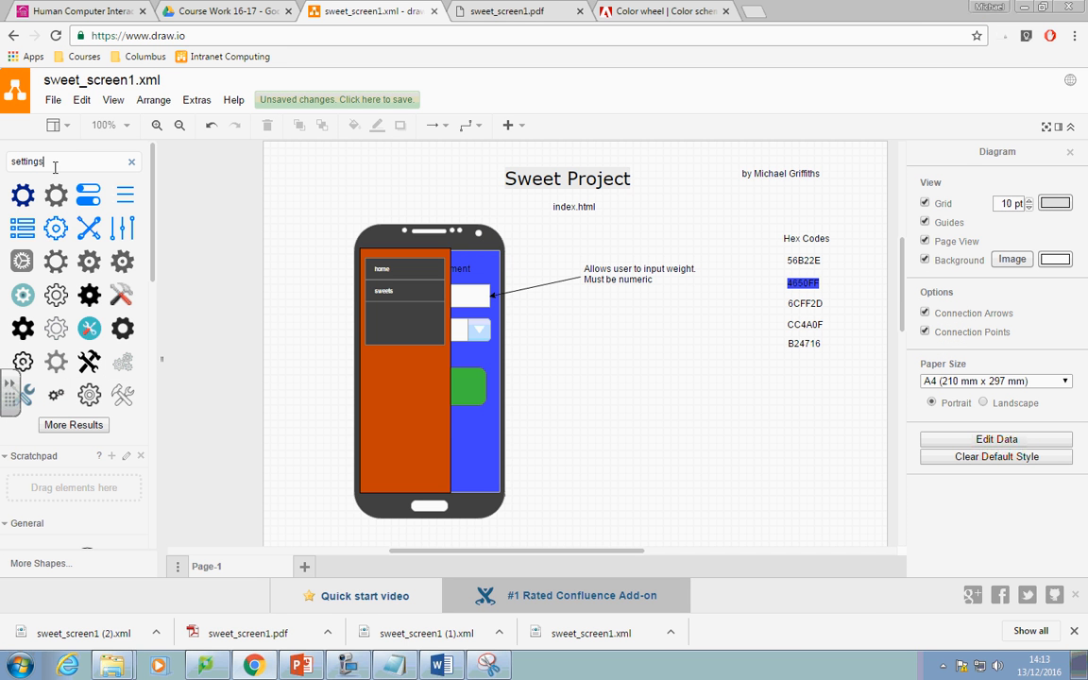
# - Search the shape library for "3 lines"
pyautogui.moveTo(44, 162); pyautogui.dragTo(3, 151)
pyautogui.write('s')
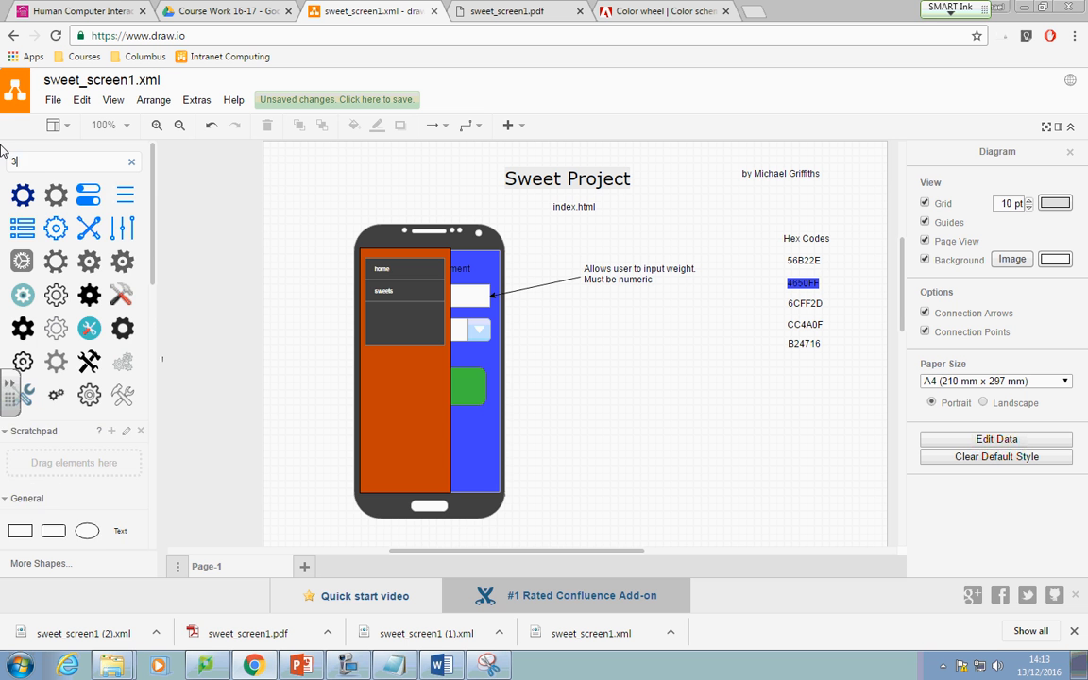
pyautogui.write(' lines')
pyautogui.press('Return')
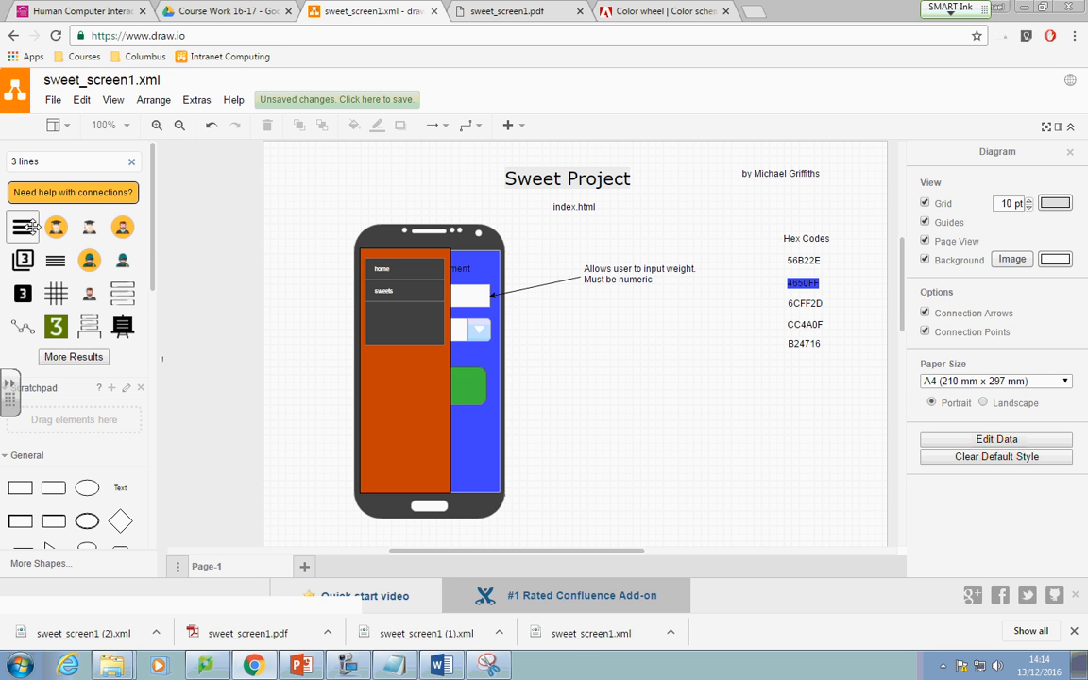
# - Add the black three-line menu icon and shrink it to fit the upper corner of the blue phone screen
pyautogui.moveTo(137, 254); pyautogui.dragTo(617, 373)
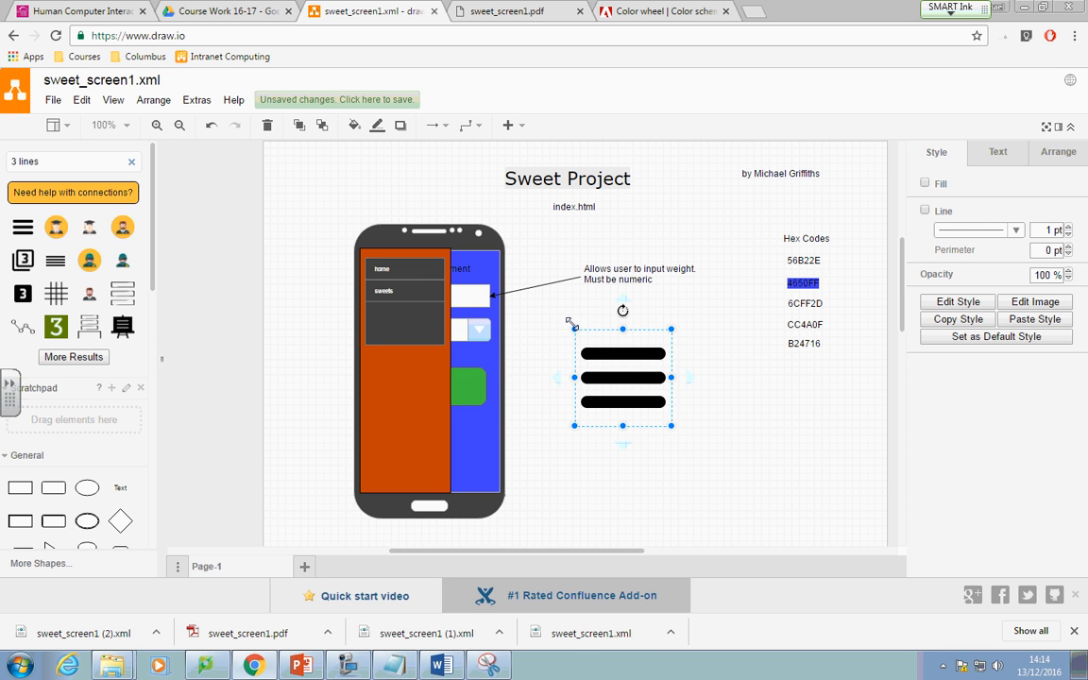
pyautogui.moveTo(572, 342); pyautogui.dragTo(482, 263)
pyautogui.click(624, 359)
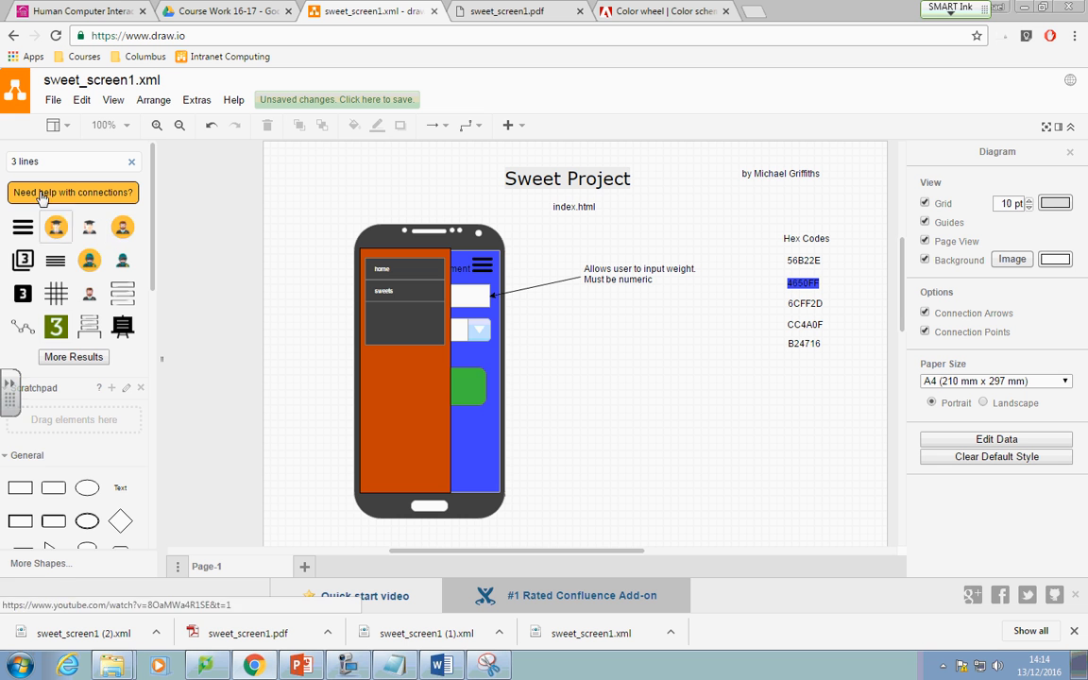
# - Add an arrow from the blank area beside the phone pointing at the three-line menu icon
pyautogui.scroll(-3, 85, 478)
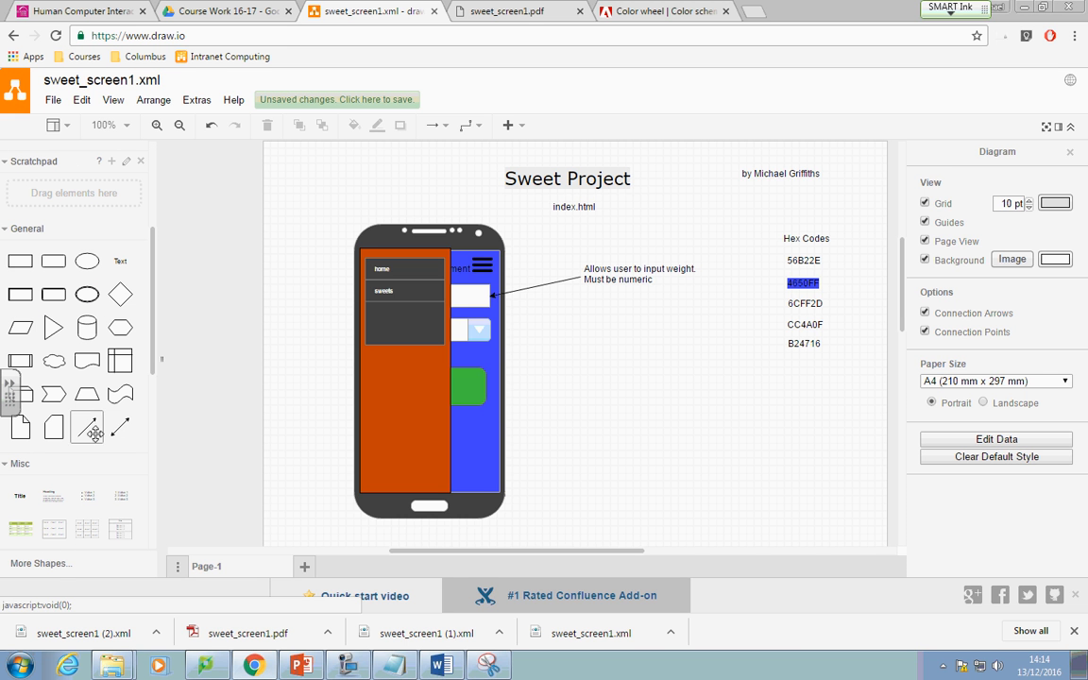
pyautogui.moveTo(93, 432)
pyautogui.mouseDown()
pyautogui.moveTo(492, 303)
pyautogui.moveTo(545, 239)
pyautogui.moveTo(613, 256)
pyautogui.moveTo(670, 223)
pyautogui.mouseUp()
pyautogui.moveTo(580, 231); pyautogui.dragTo(495, 265)
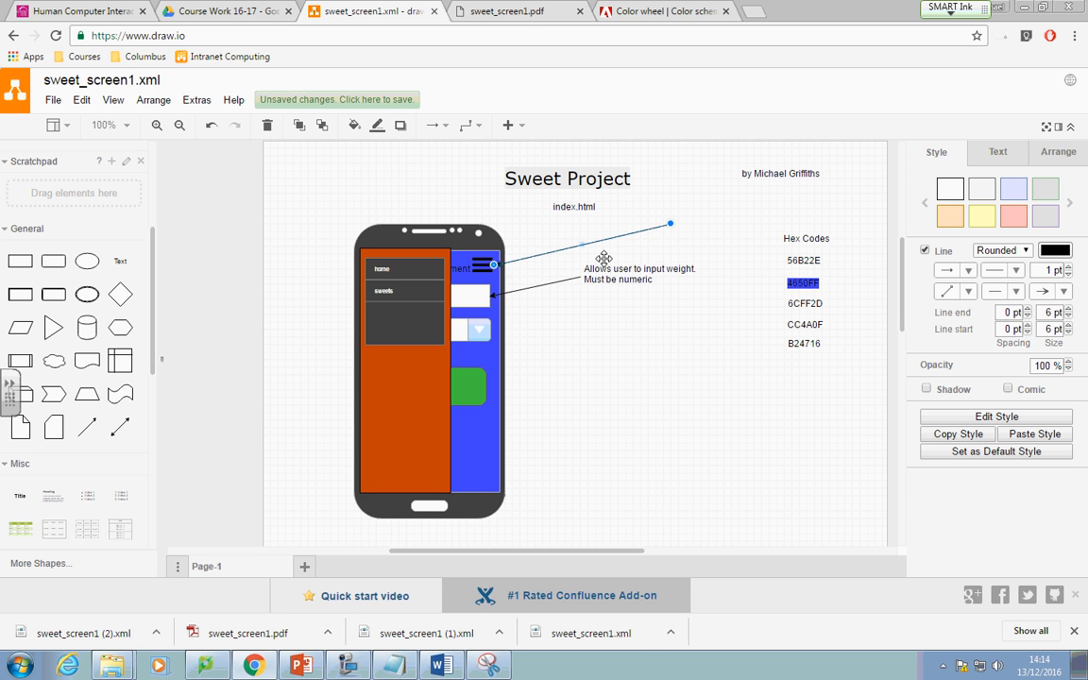
pyautogui.moveTo(671, 224); pyautogui.dragTo(588, 247)
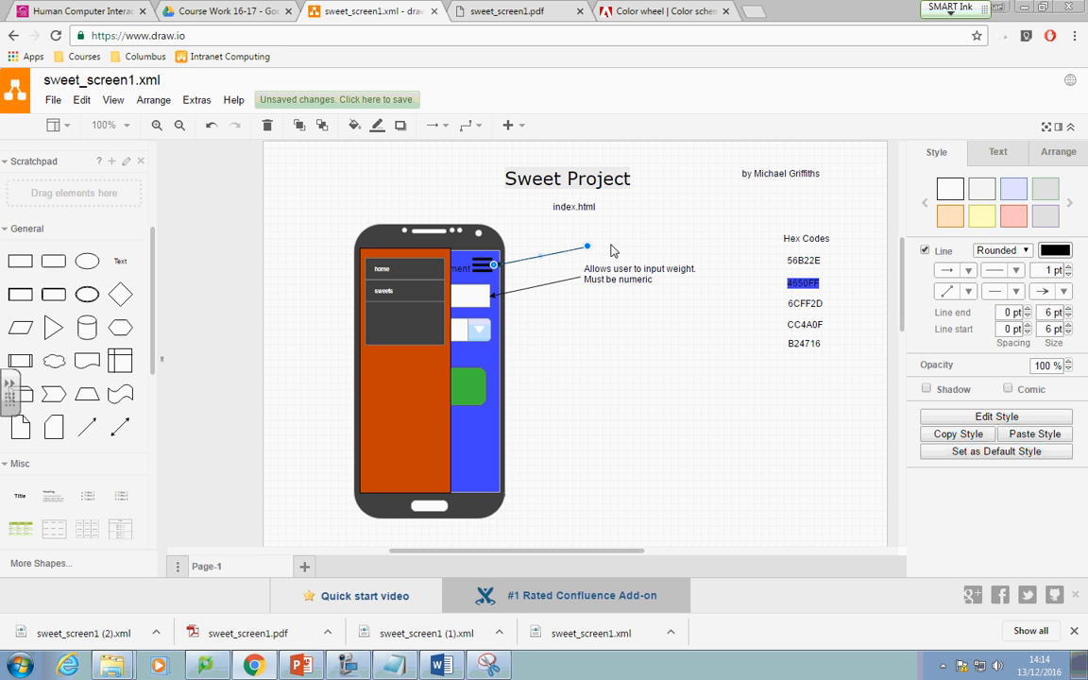
# - Label the menu icon's arrow with the text "toggles menu"
pyautogui.doubleClick(612, 246)
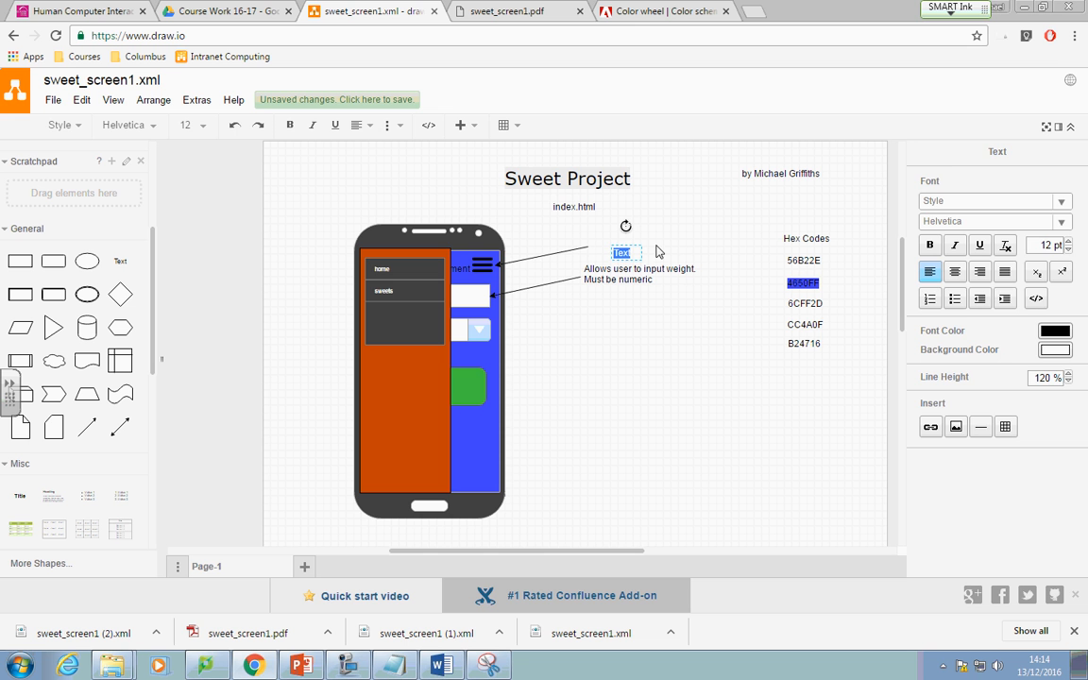
pyautogui.doubleClick(598, 238)
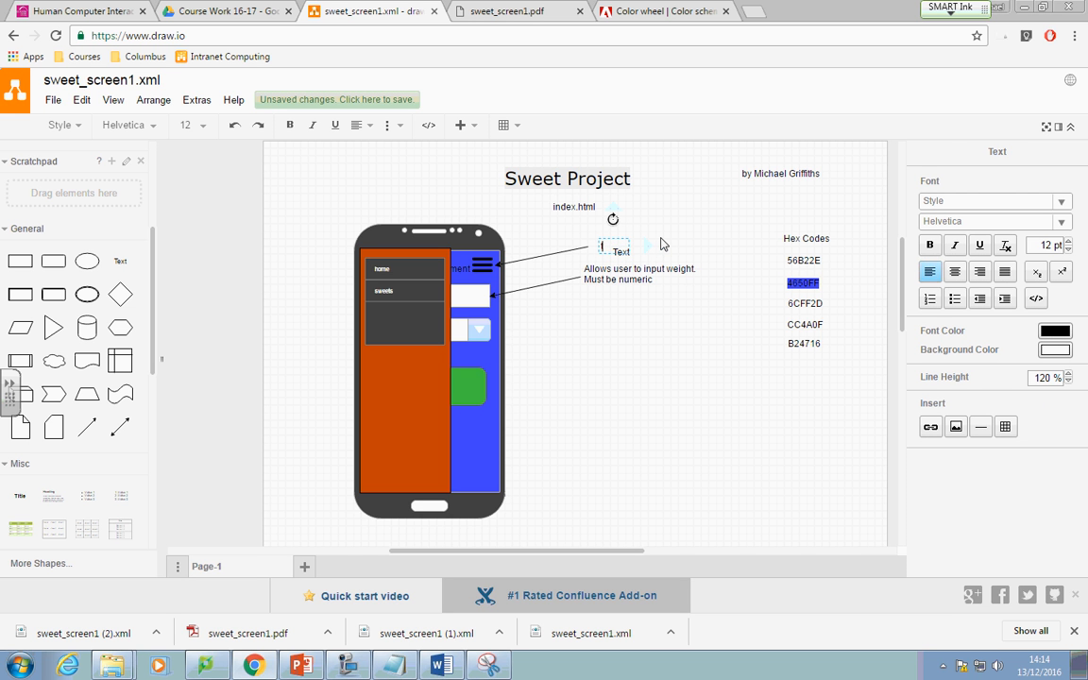
pyautogui.write('toggles menu')
pyautogui.press('Escape')
pyautogui.click(649, 344)
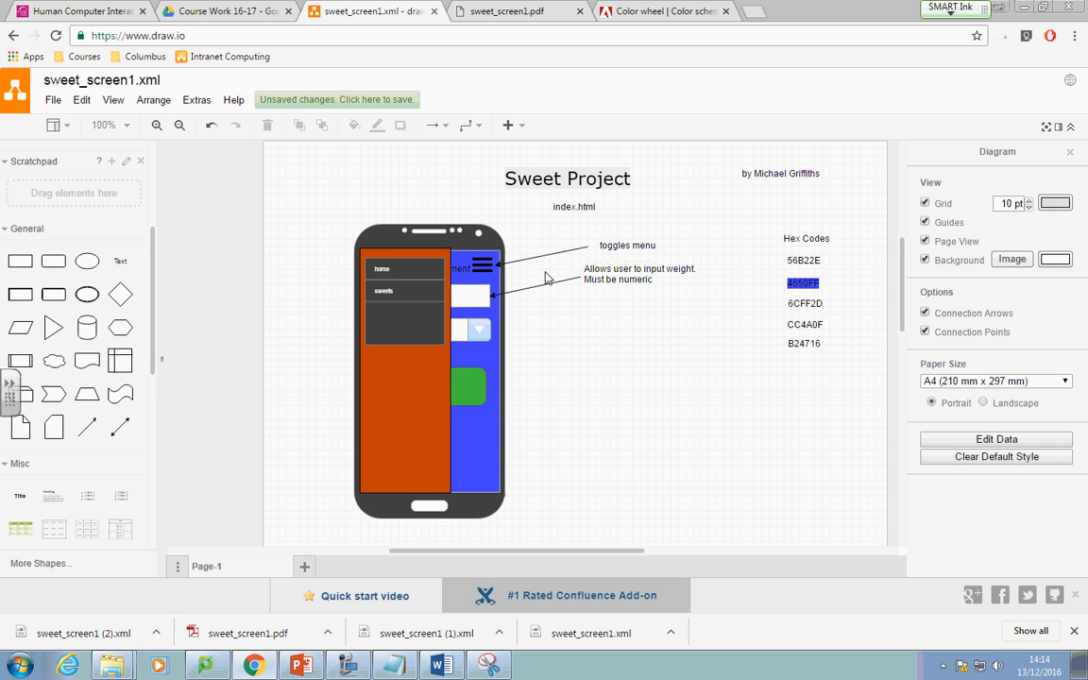
# - Add an arrow pointing at the outer edge of the orange menu panel and label it "menu"
pyautogui.click(380, 387)
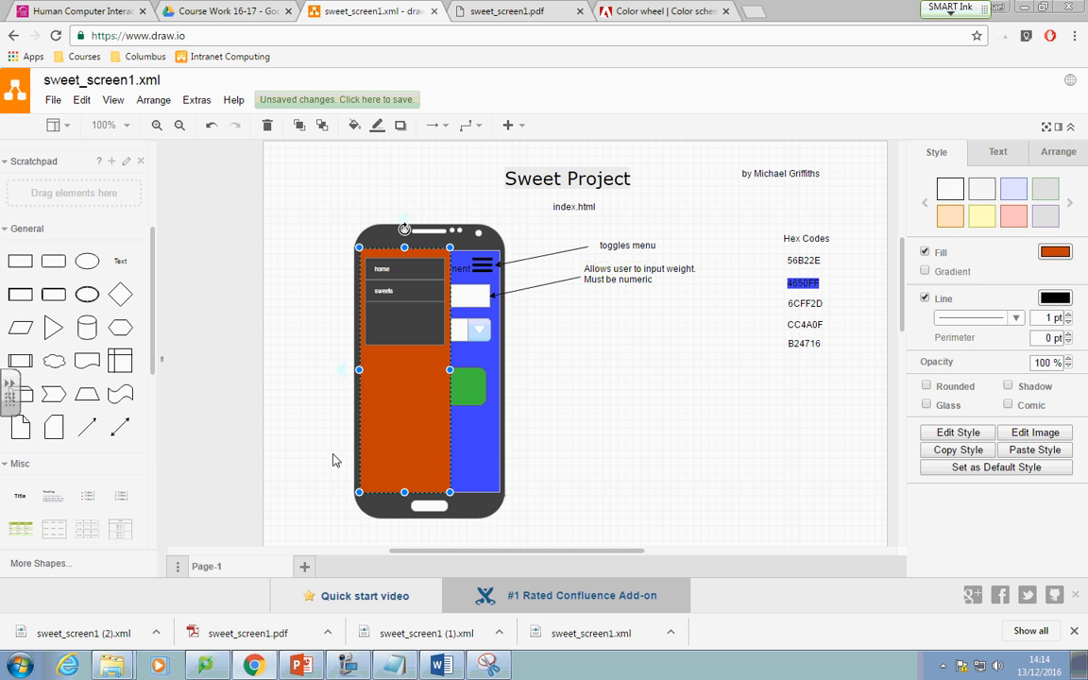
pyautogui.click(119, 427)
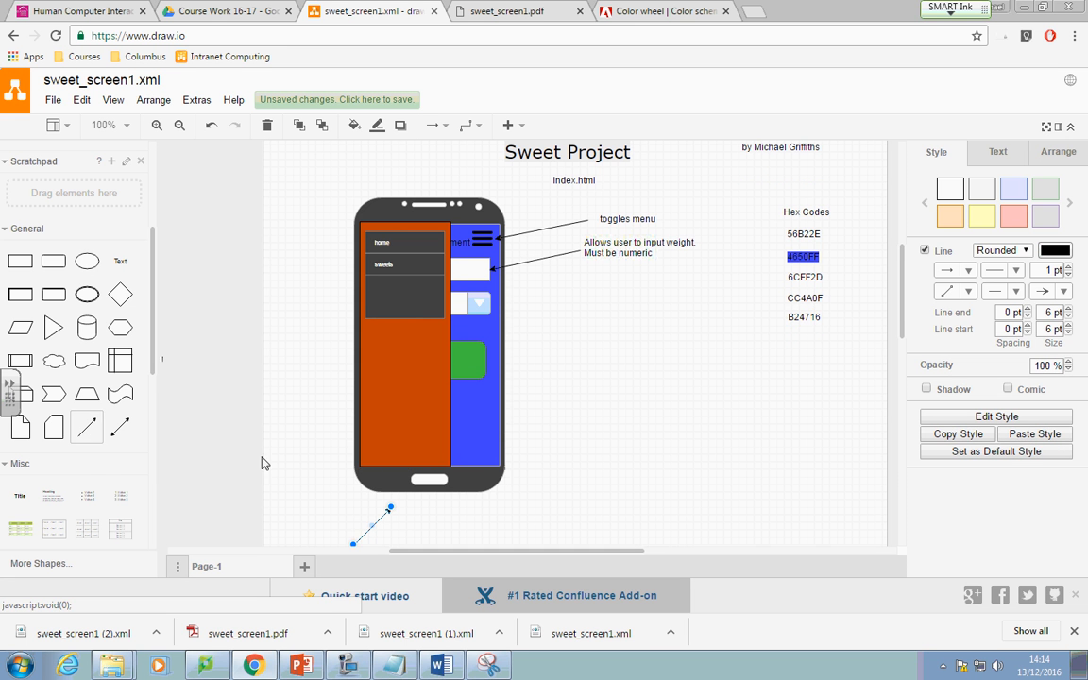
pyautogui.moveTo(371, 525); pyautogui.dragTo(428, 540)
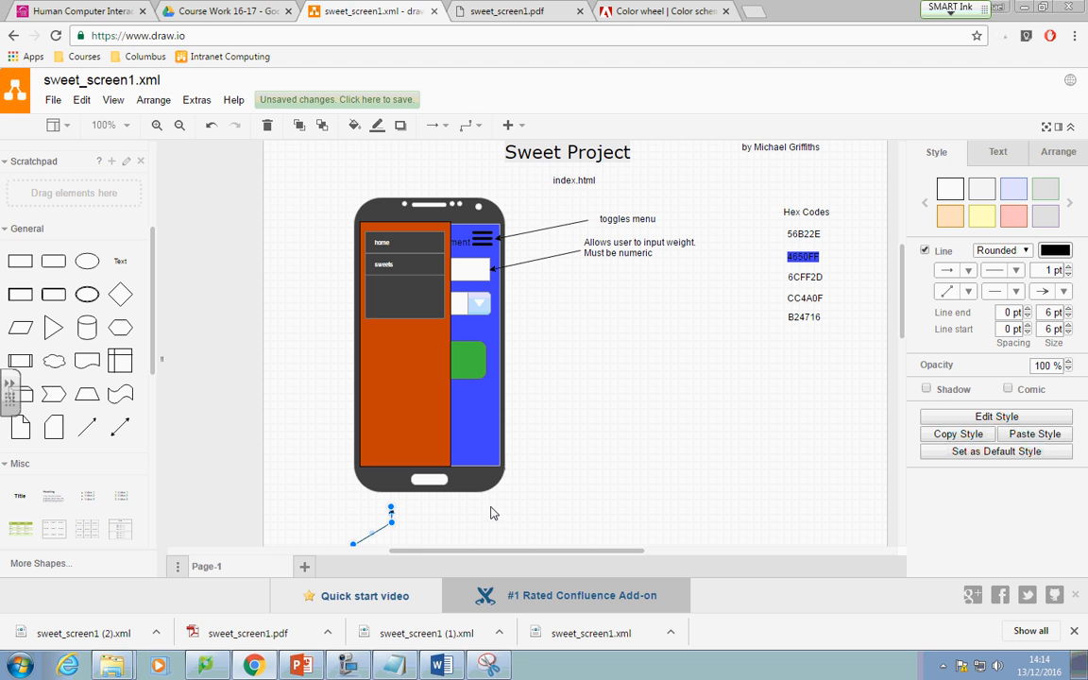
pyautogui.hotkey('ctrl', 'z')
pyautogui.moveTo(371, 527); pyautogui.dragTo(336, 400)
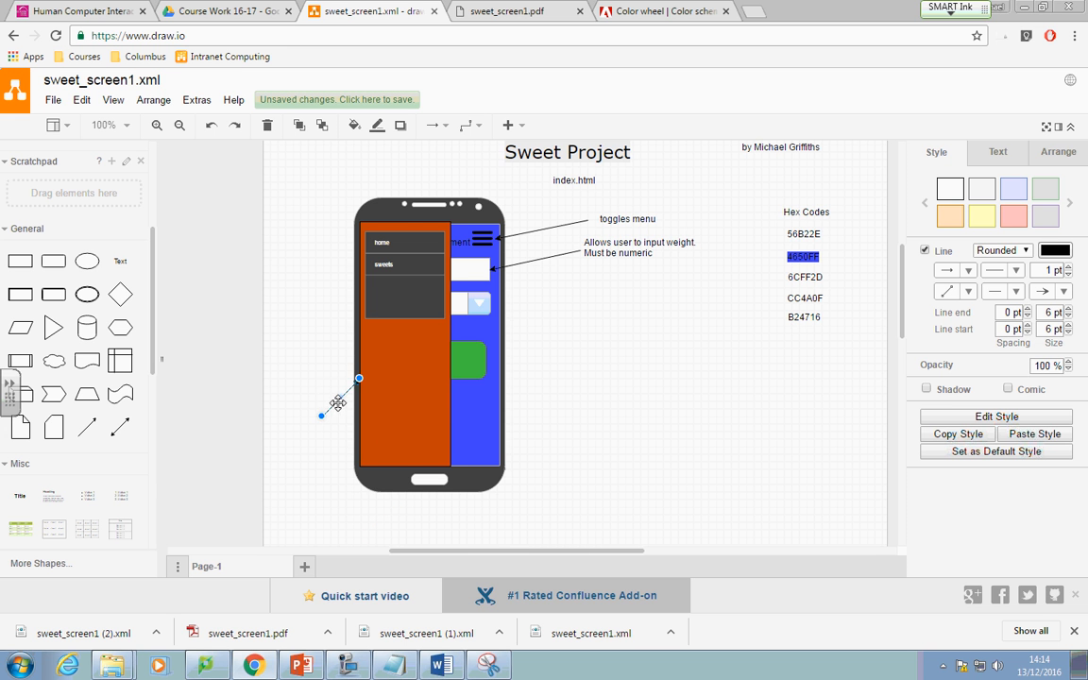
pyautogui.doubleClick(293, 436)
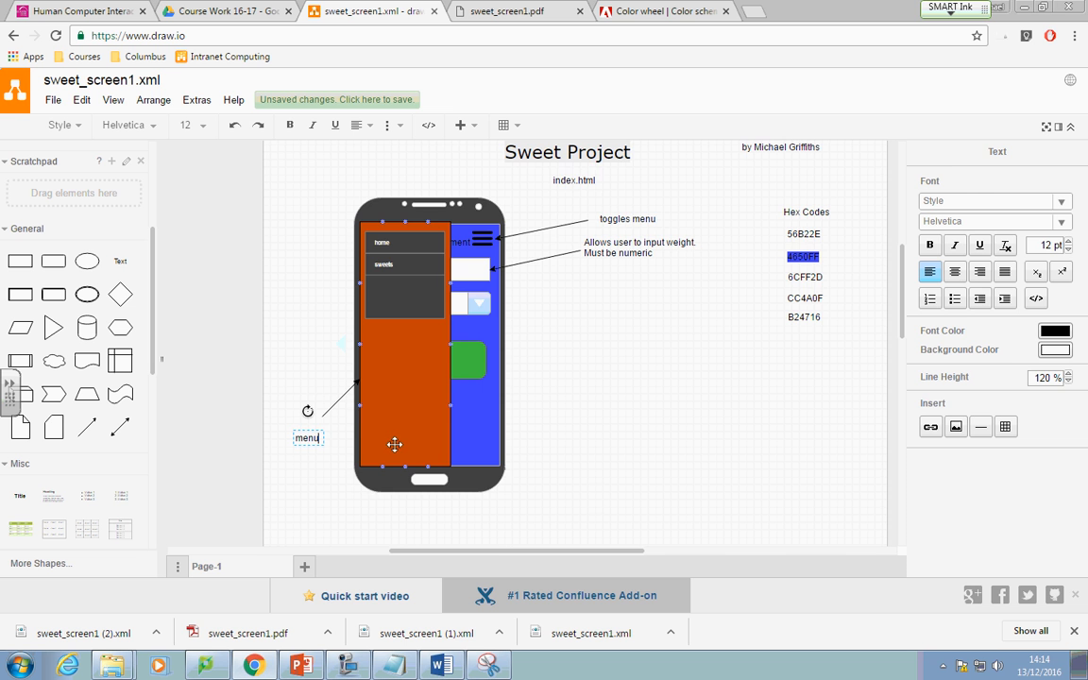
pyautogui.click(595, 504)
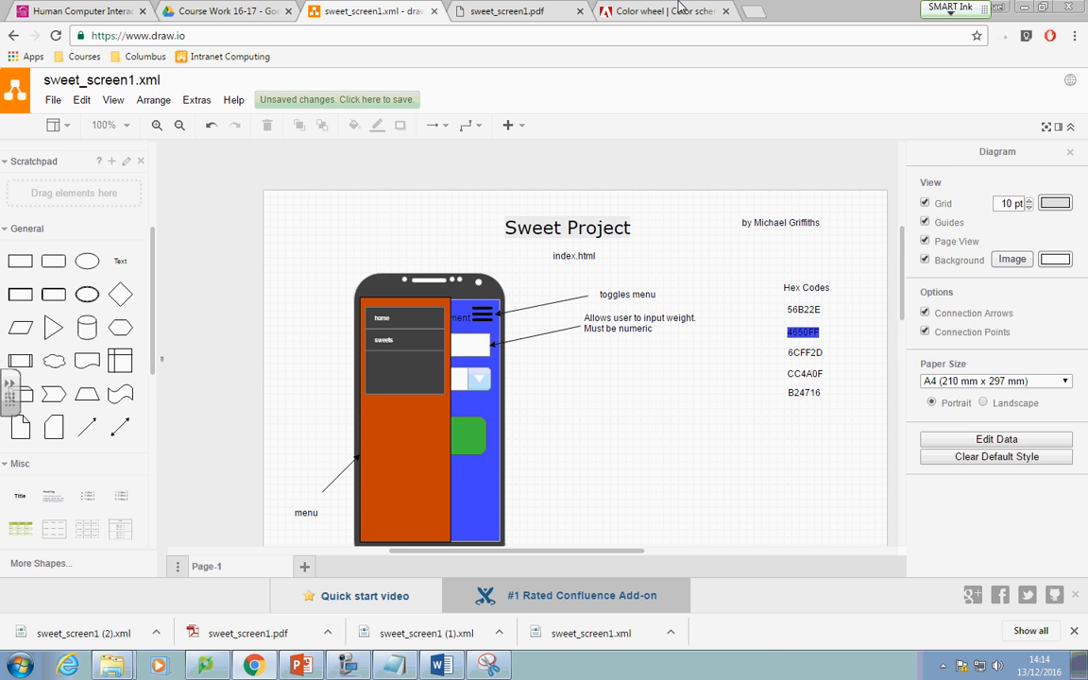
pyautogui.moveTo(593, 4); pyautogui.dragTo(640, 1)
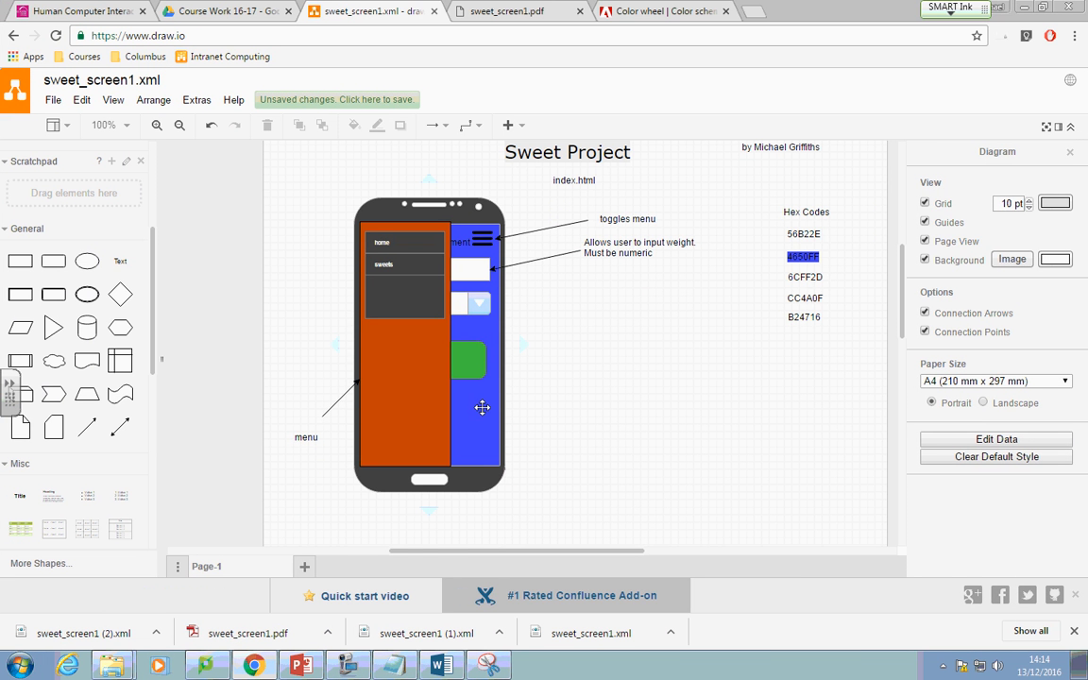
pyautogui.click(466, 397)
pyautogui.click(348, 665)
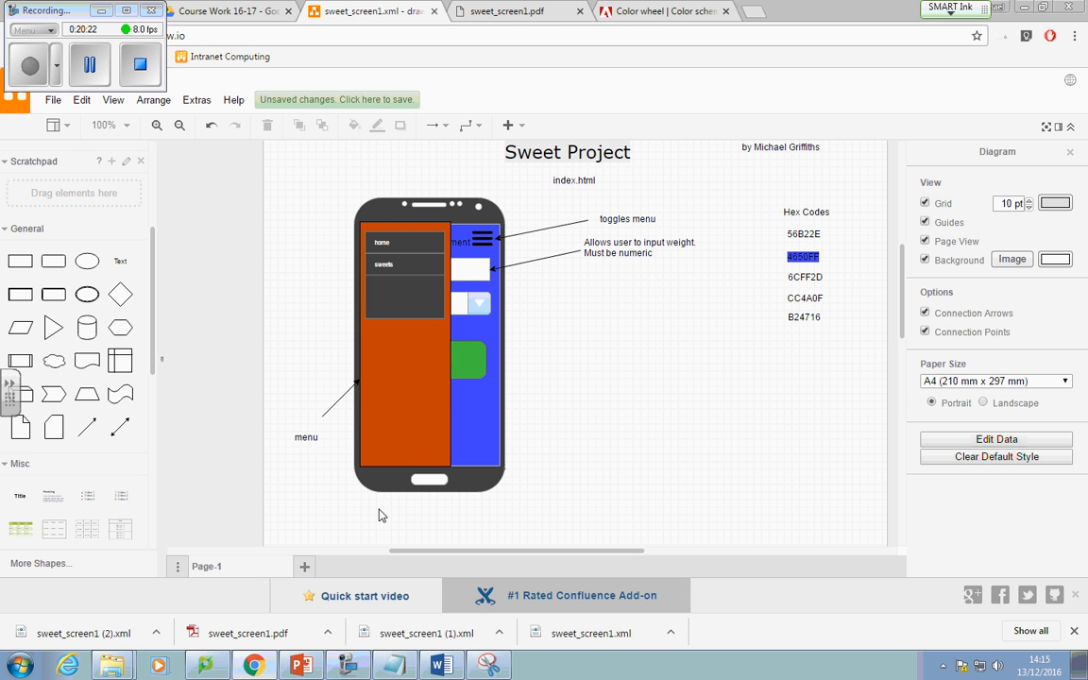
# - Switch to Snipping Tool and check the colour scheme picture's save folder, leaving without saving
pyautogui.click(488, 667)
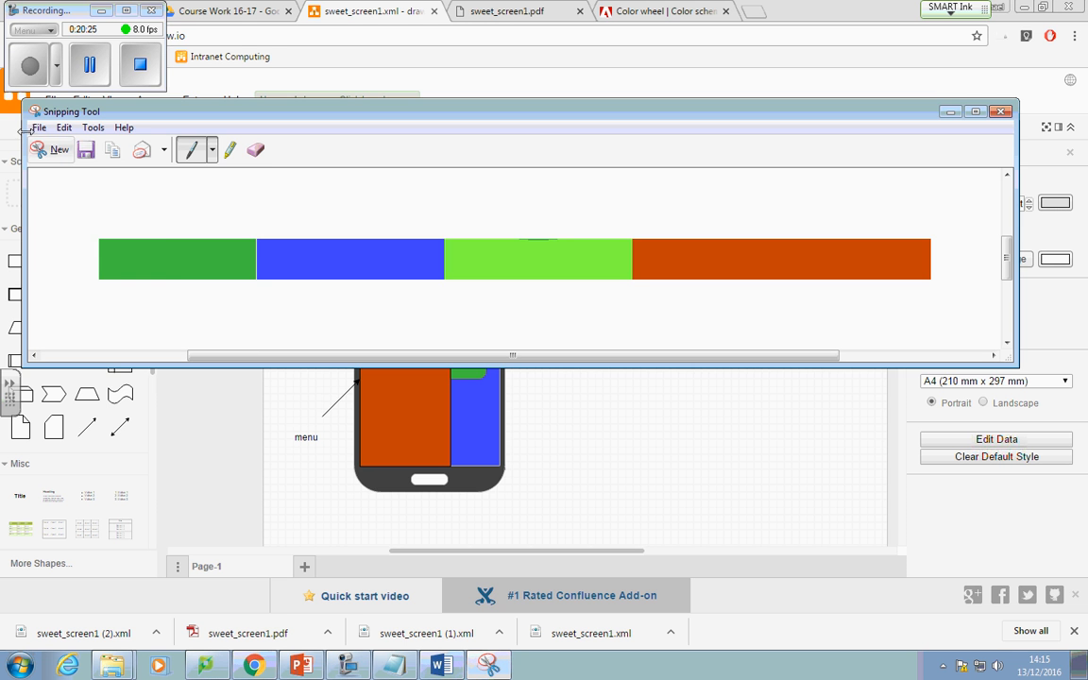
pyautogui.click(85, 149)
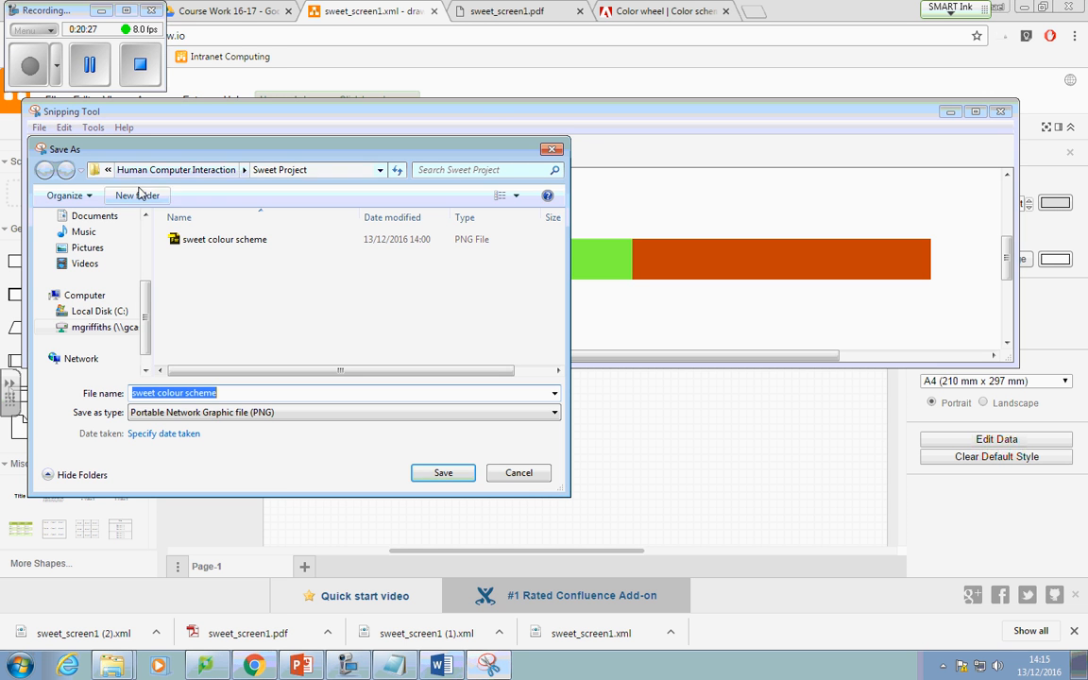
pyautogui.click(518, 473)
pyautogui.click(748, 418)
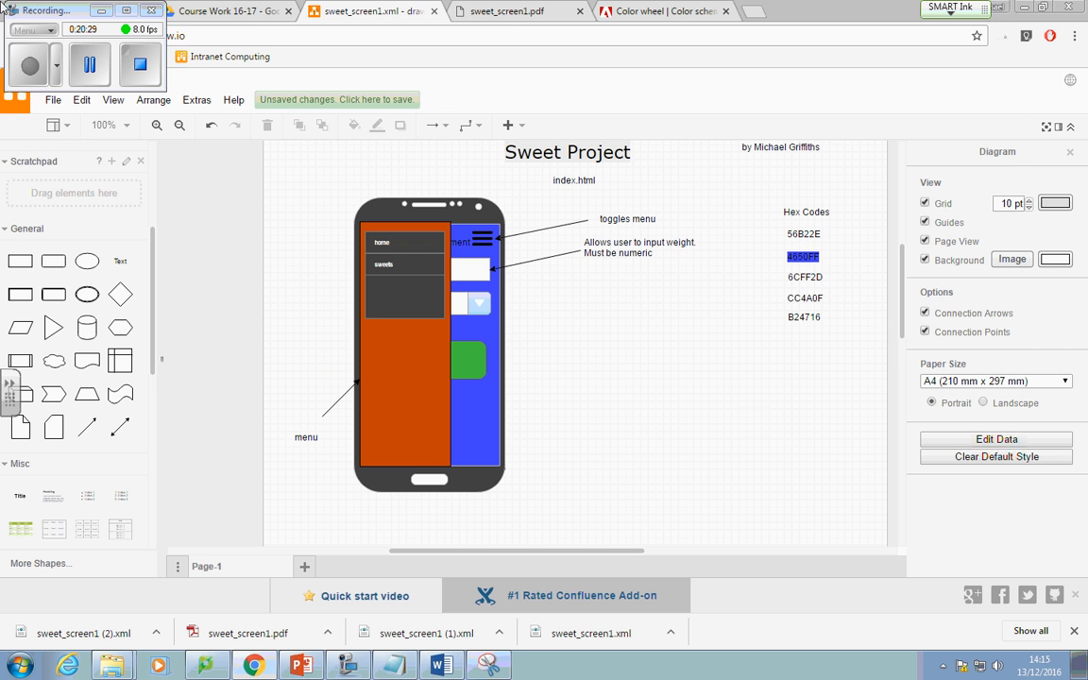
pyautogui.click(102, 10)
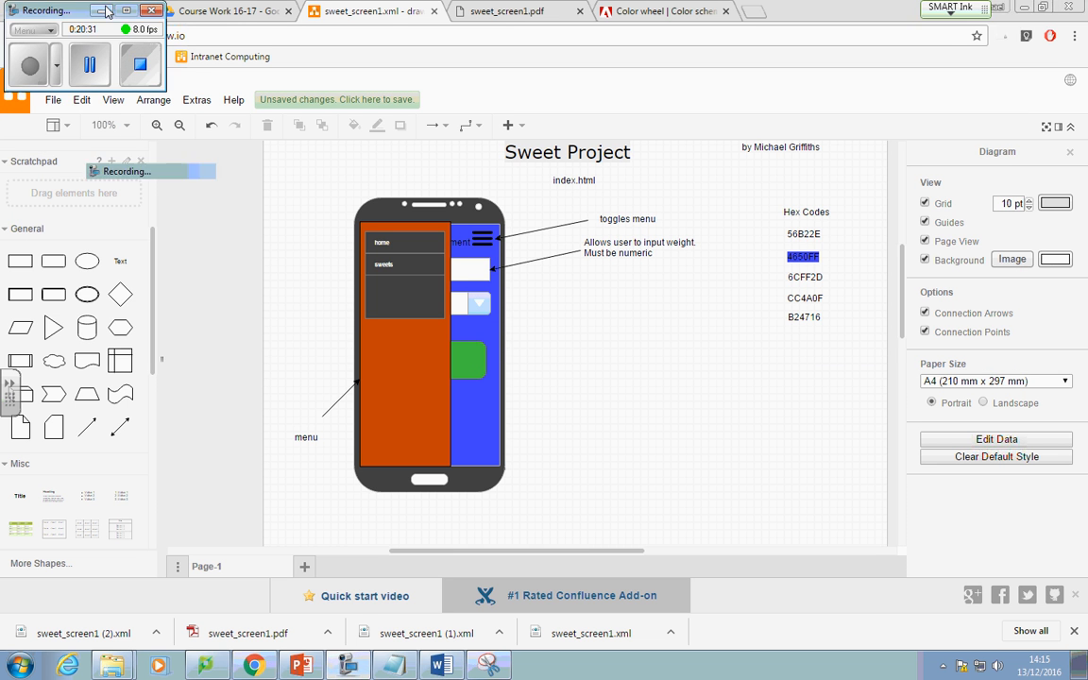
# - Start importing a file from the computer and open the personal network drive
pyautogui.click(49, 99)
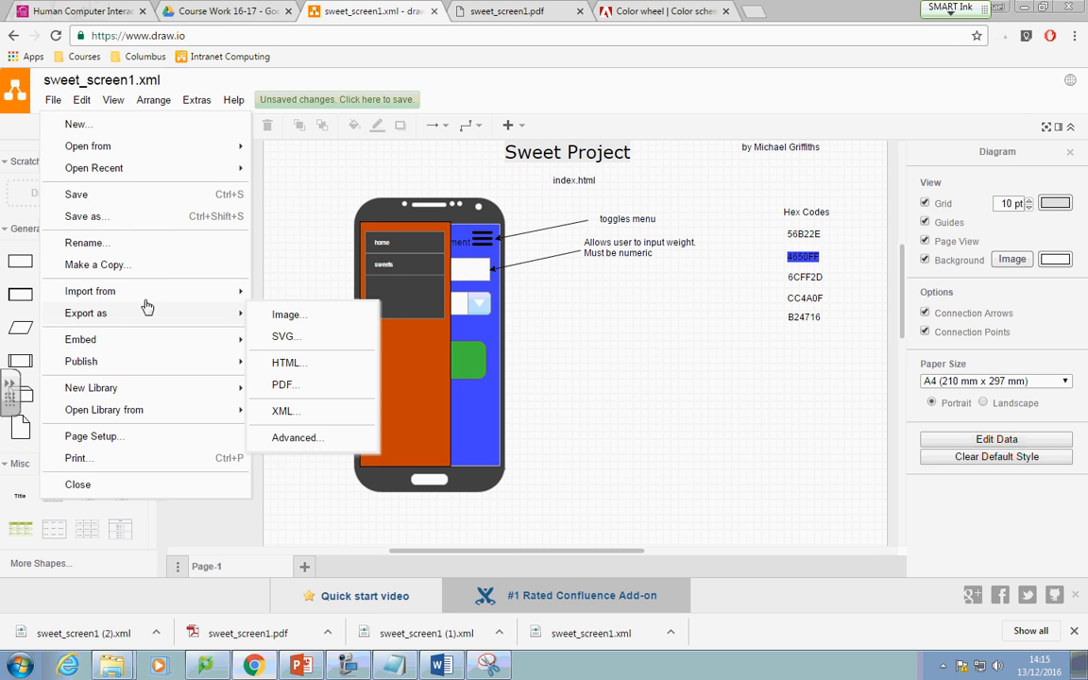
pyautogui.moveTo(150, 295)
pyautogui.click(326, 395)
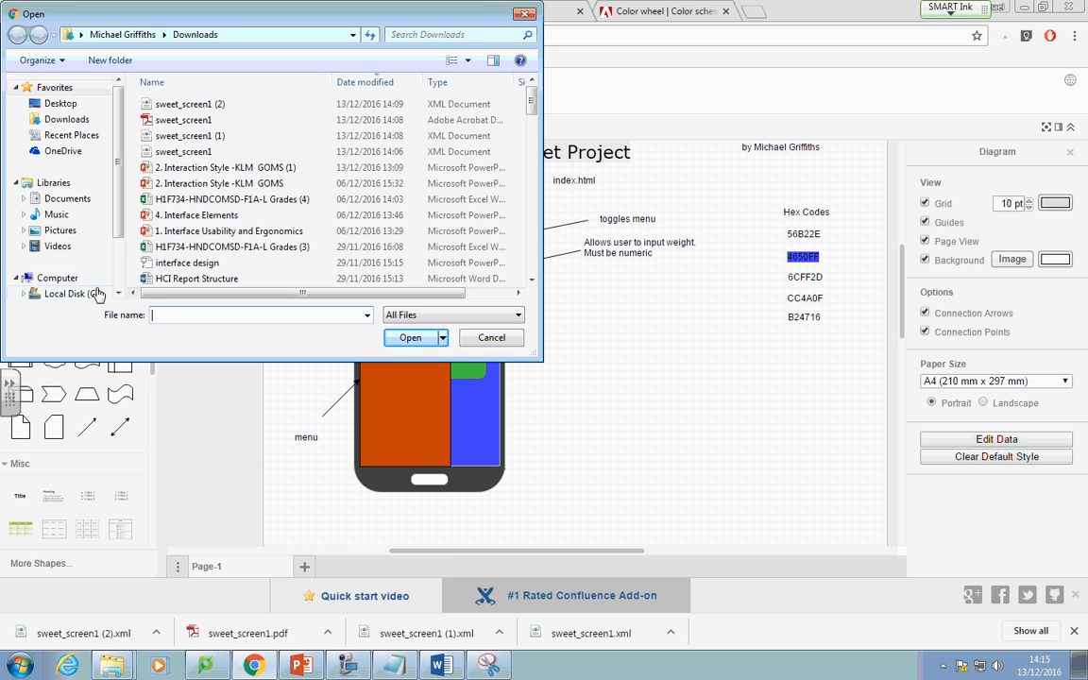
pyautogui.scroll(-2, 85, 255)
pyautogui.click(64, 241)
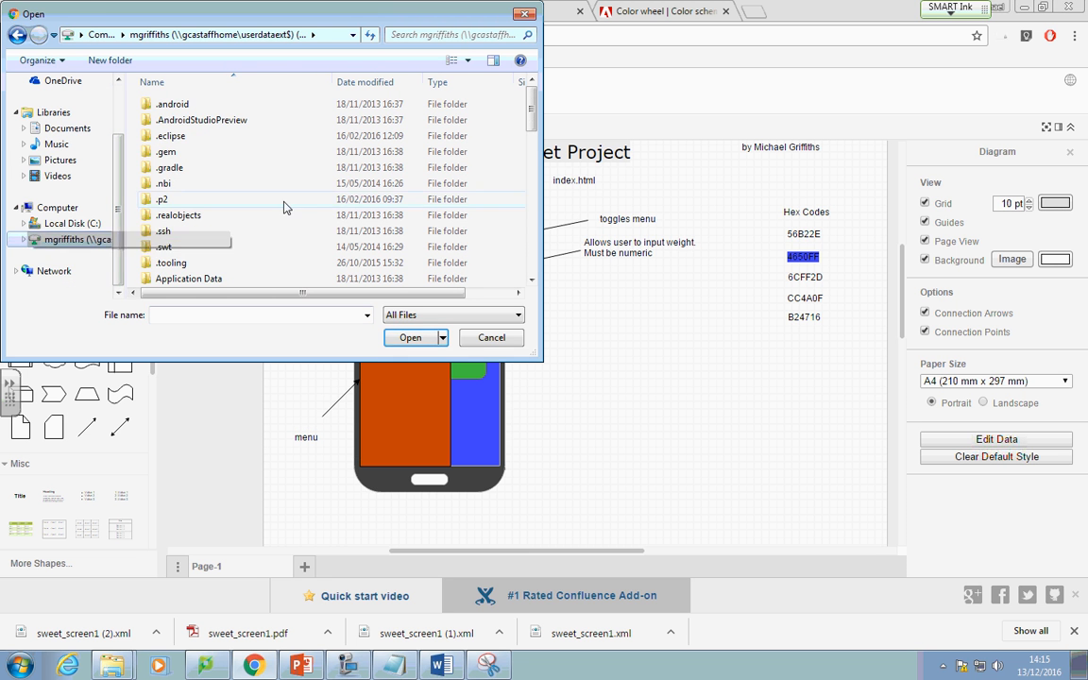
# - Find and open the Courses folder on the network drive
pyautogui.scroll(-8, 219, 264)
pyautogui.scroll(-4, 213, 278)
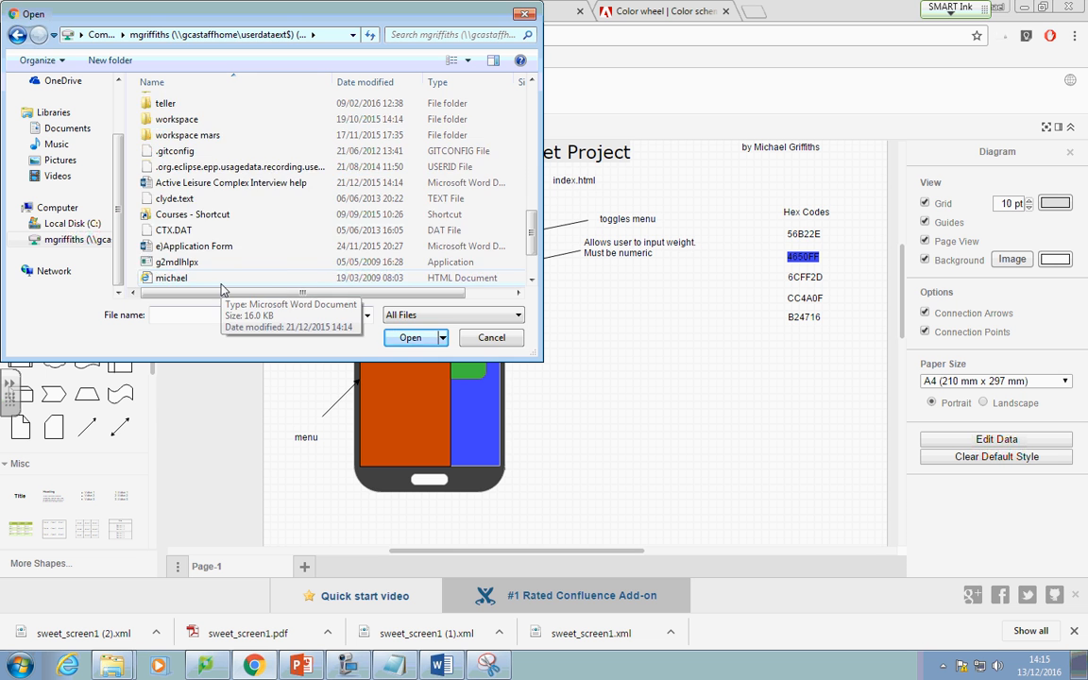
pyautogui.scroll(3, 212, 275)
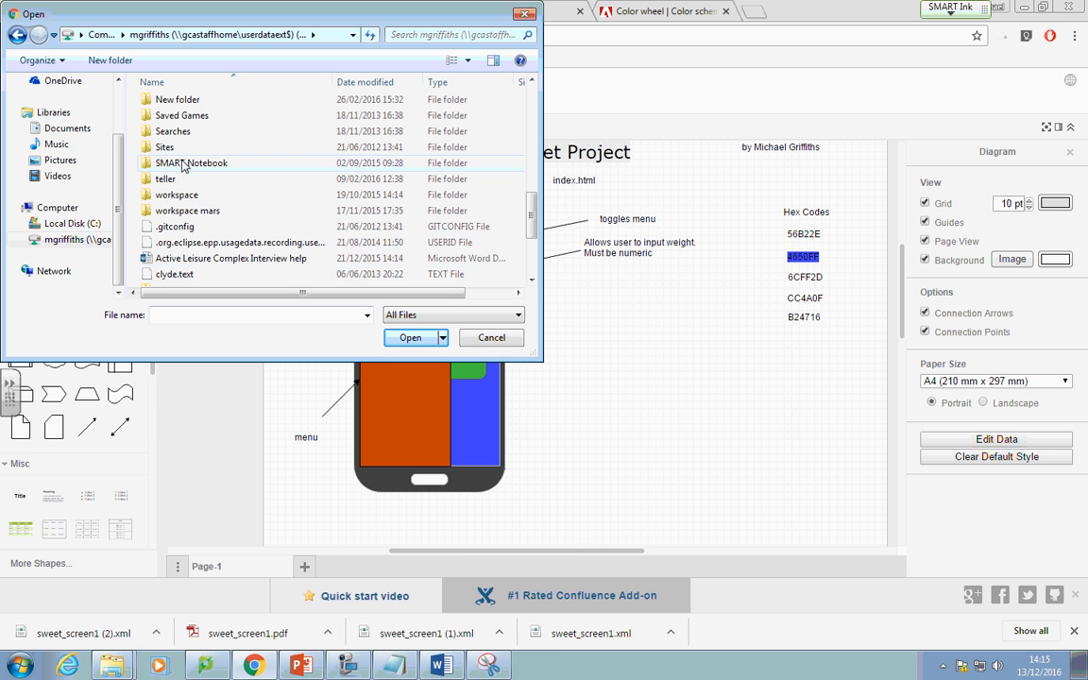
pyautogui.scroll(10, 189, 233)
pyautogui.click(187, 234)
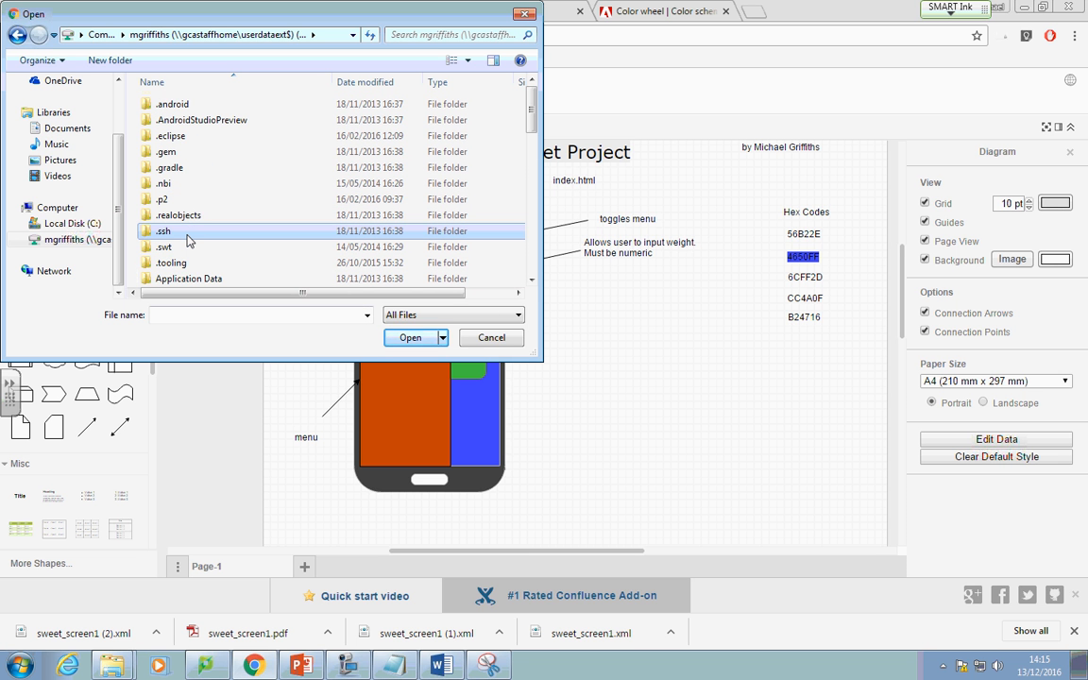
pyautogui.click(187, 235)
pyautogui.write('cc')
pyautogui.press('Escape')
pyautogui.press('c')
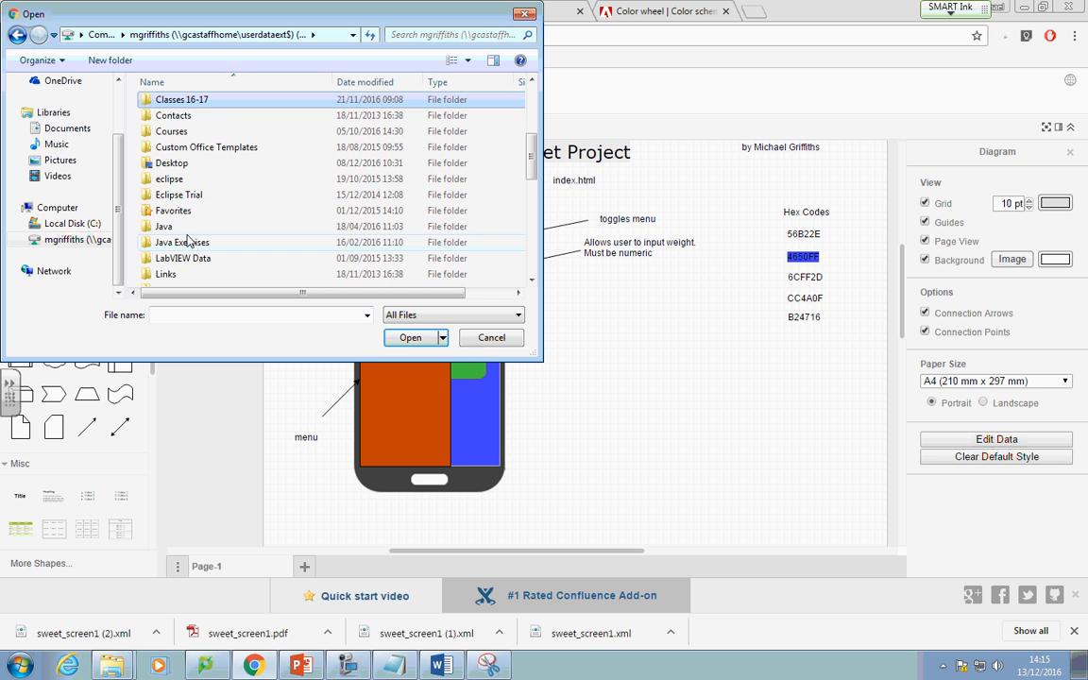
pyautogui.doubleClick(195, 131)
# - Import the "sweet colour scheme" PNG from HNC Courses > Human Computer Interaction > Sweet Project
pyautogui.doubleClick(180, 104)
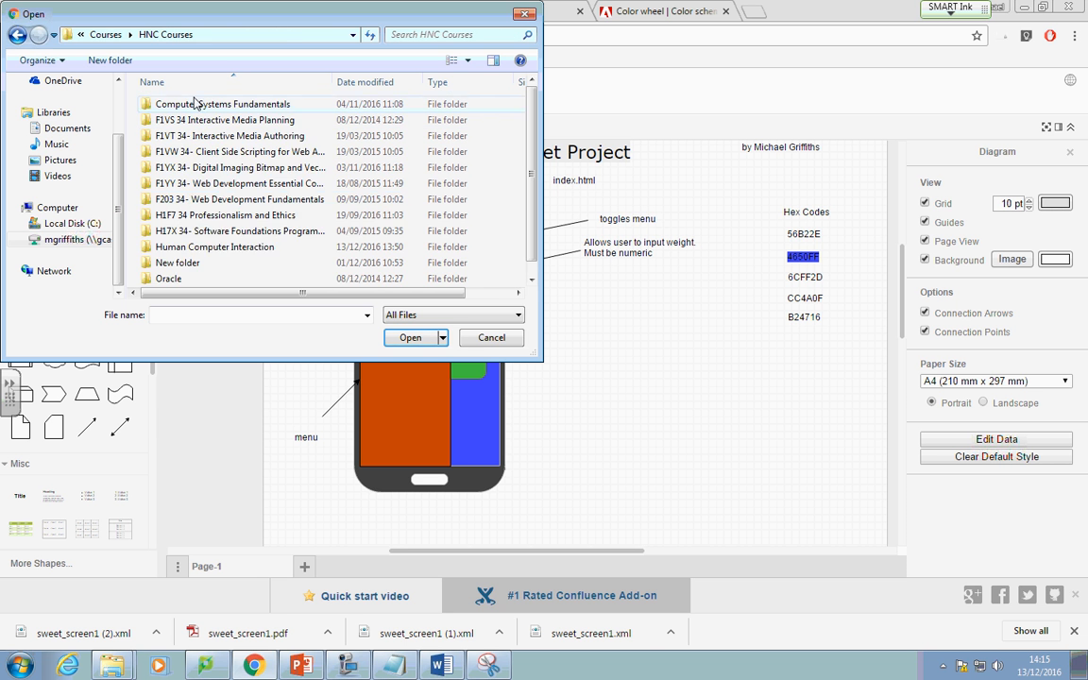
pyautogui.doubleClick(219, 227)
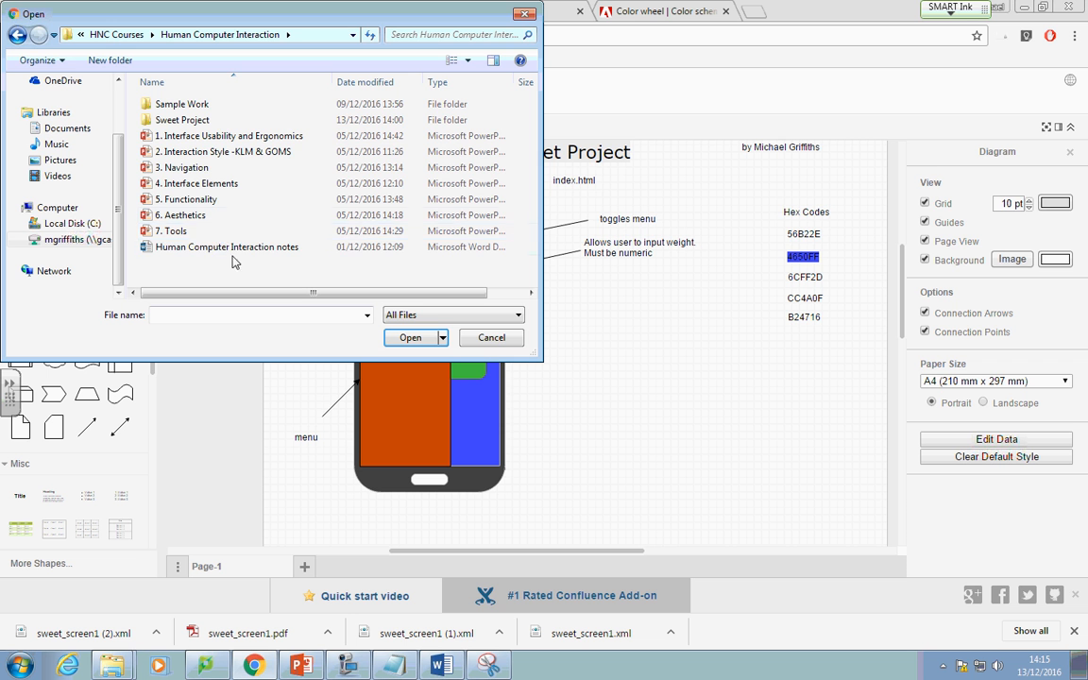
pyautogui.doubleClick(189, 121)
pyautogui.click(197, 104)
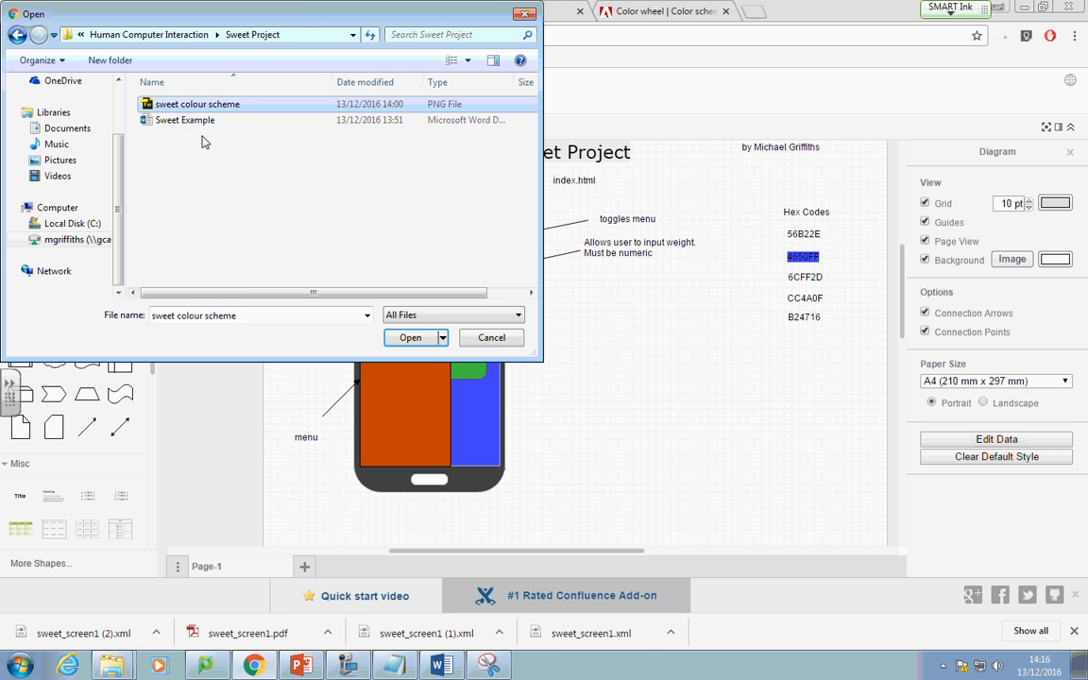
pyautogui.click(410, 338)
# - Move the imported colour scheme strip to the empty area below the phone
pyautogui.scroll(2, 580, 217)
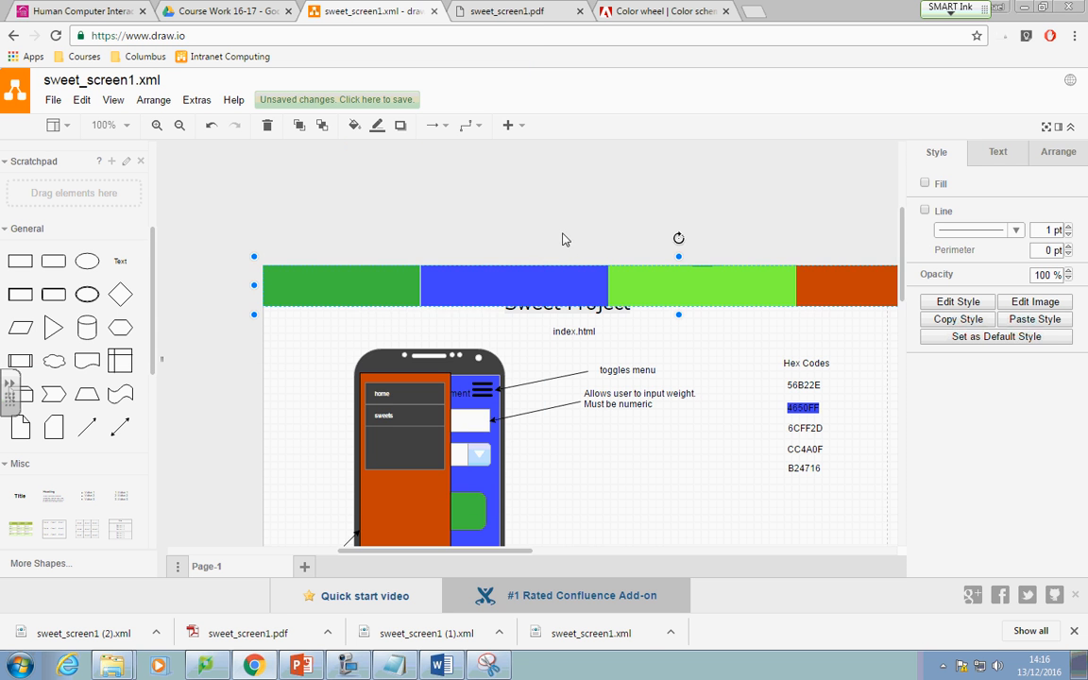
pyautogui.scroll(-1, 537, 262)
pyautogui.moveTo(540, 228); pyautogui.dragTo(556, 246)
pyautogui.click(426, 209)
pyautogui.moveTo(427, 209); pyautogui.dragTo(427, 245)
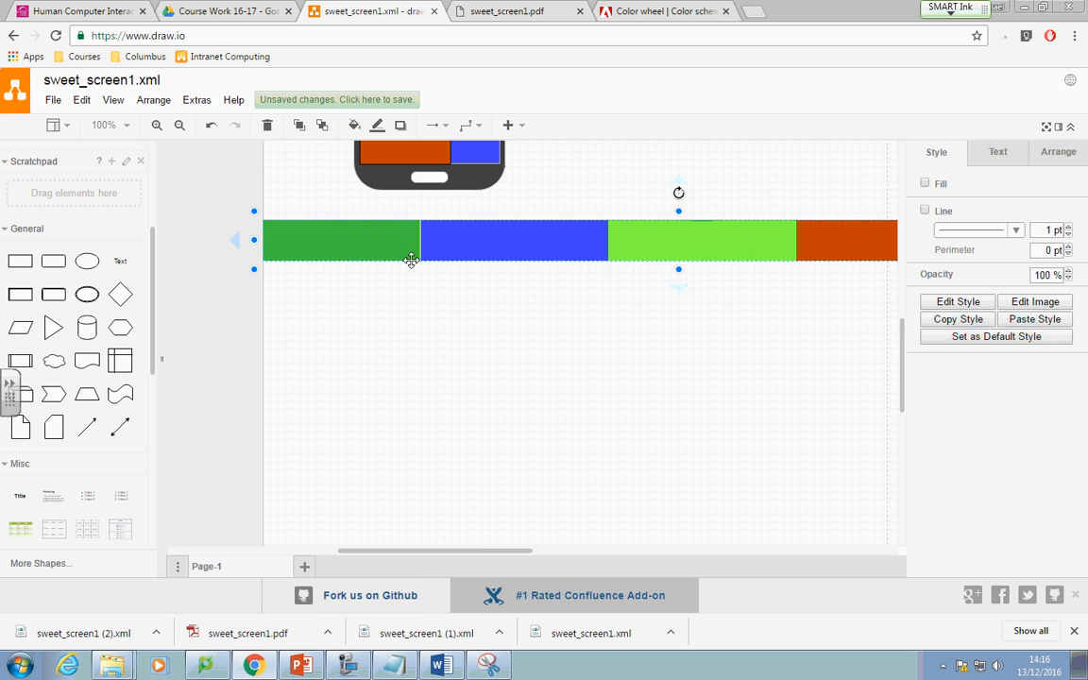
# - Move the colour scheme strip left and slightly up, bringing its right end closer to the page's right edge
pyautogui.click(479, 365)
pyautogui.scroll(4, 561, 437)
pyautogui.scroll(-1, 605, 474)
pyautogui.scroll(-2, 595, 482)
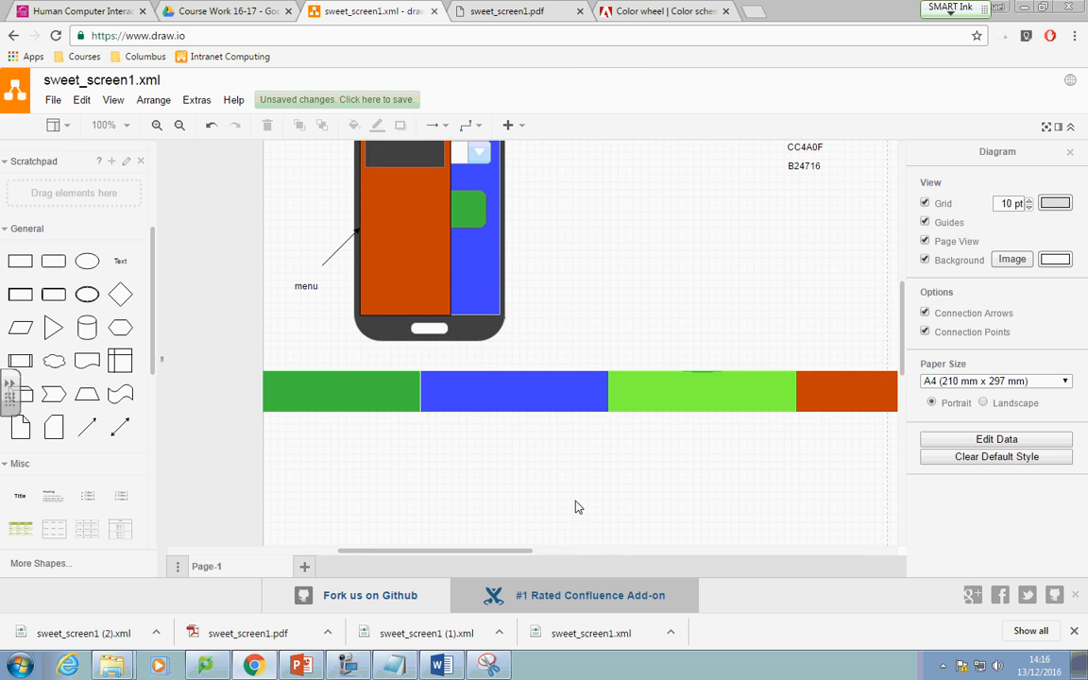
pyautogui.moveTo(513, 550); pyautogui.dragTo(552, 561)
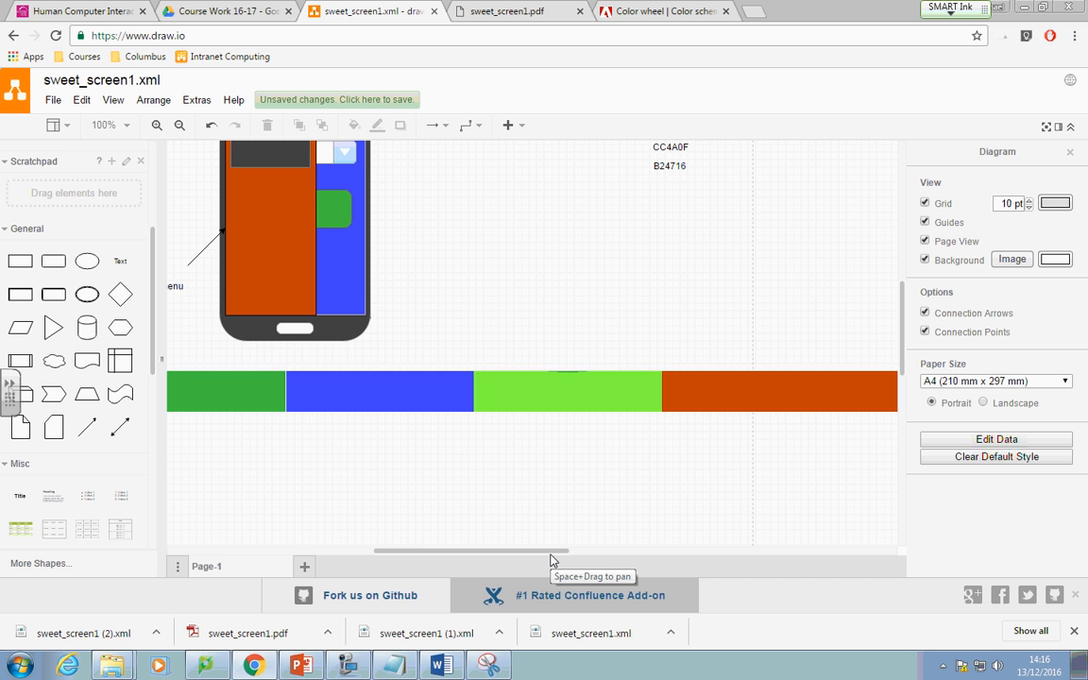
pyautogui.scroll(3, 583, 464)
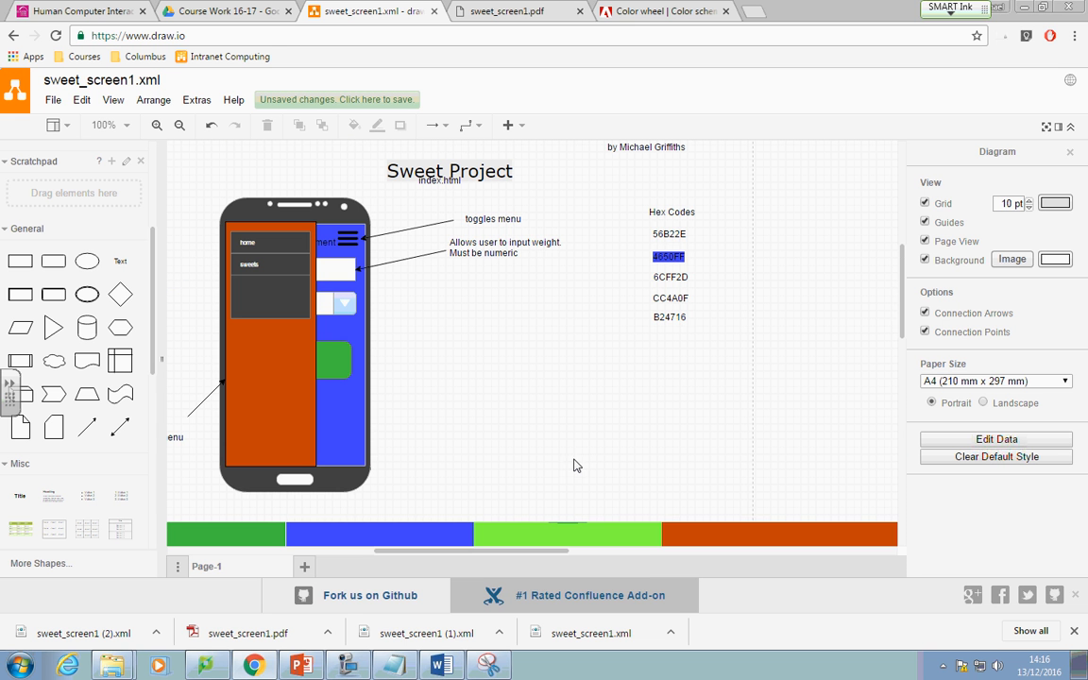
pyautogui.scroll(2, 529, 435)
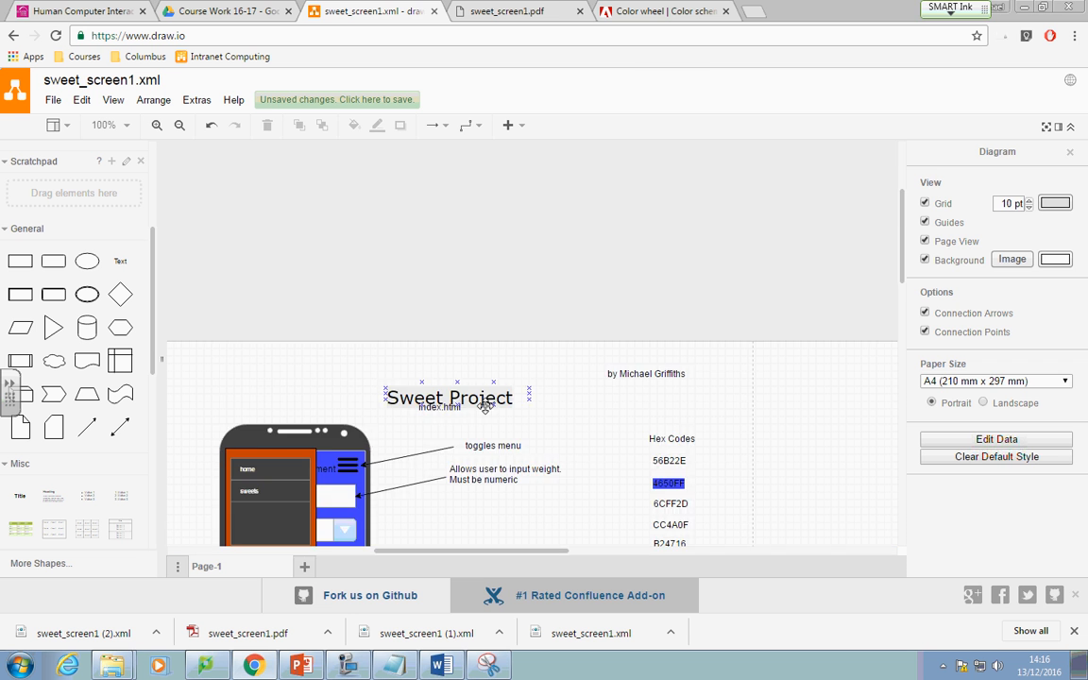
pyautogui.scroll(-4, 551, 449)
pyautogui.click(816, 307)
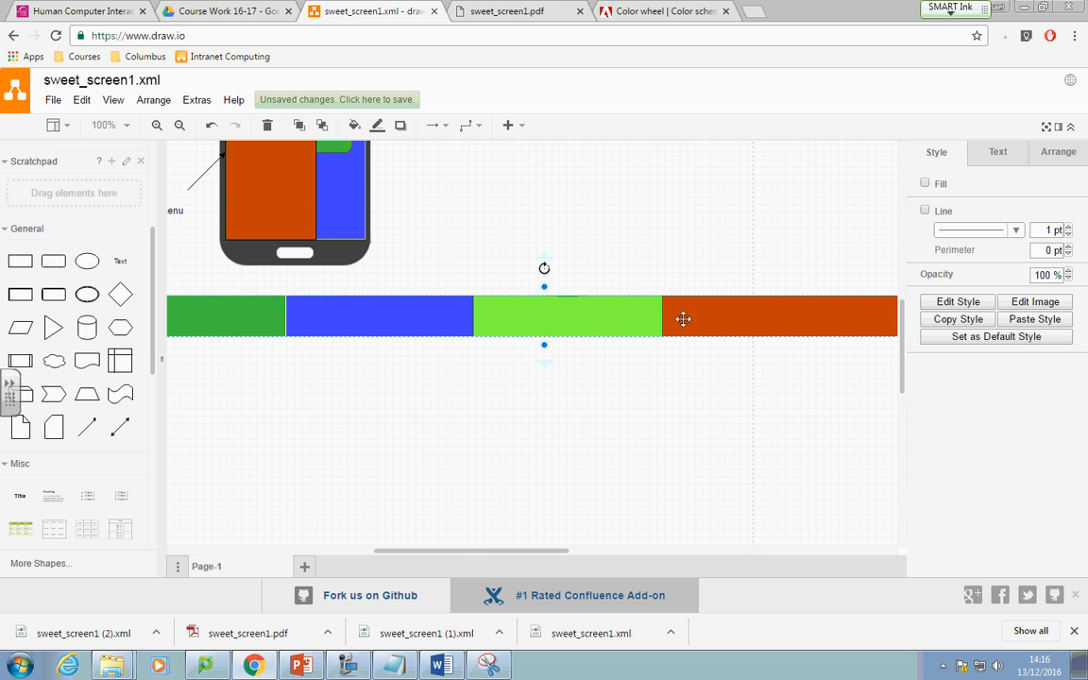
pyautogui.moveTo(675, 303); pyautogui.dragTo(539, 288)
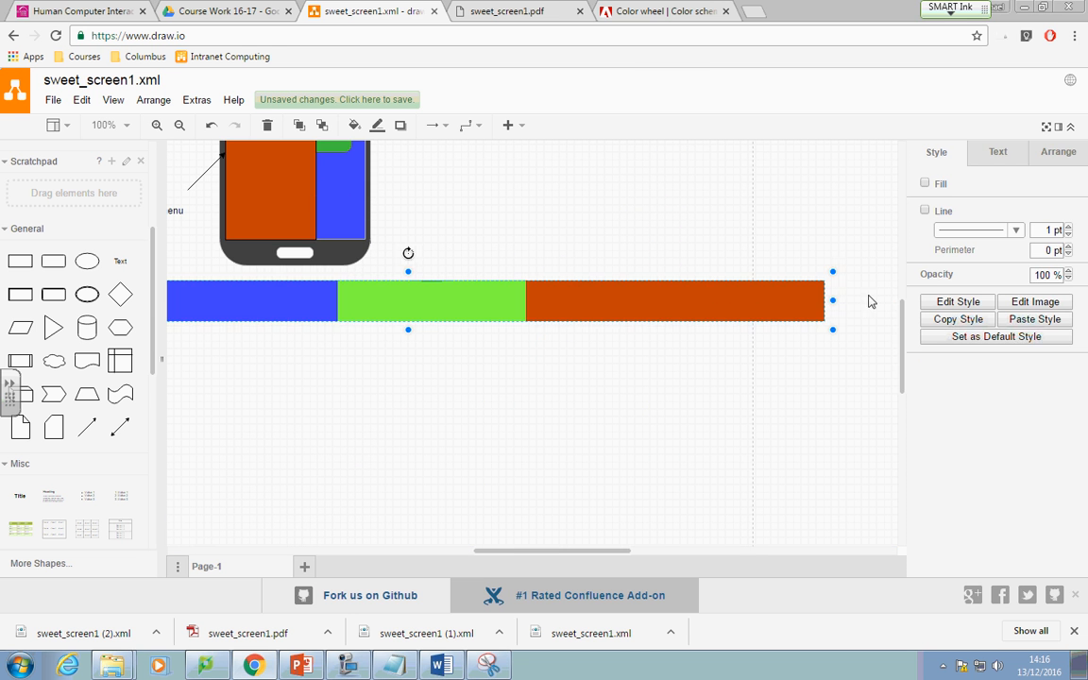
# - Shrink the colour scheme strip from both ends and position it to fit within the page width below the phone
pyautogui.moveTo(832, 271); pyautogui.dragTo(678, 280)
pyautogui.moveTo(554, 294); pyautogui.dragTo(600, 294)
pyautogui.scroll(4, 486, 430)
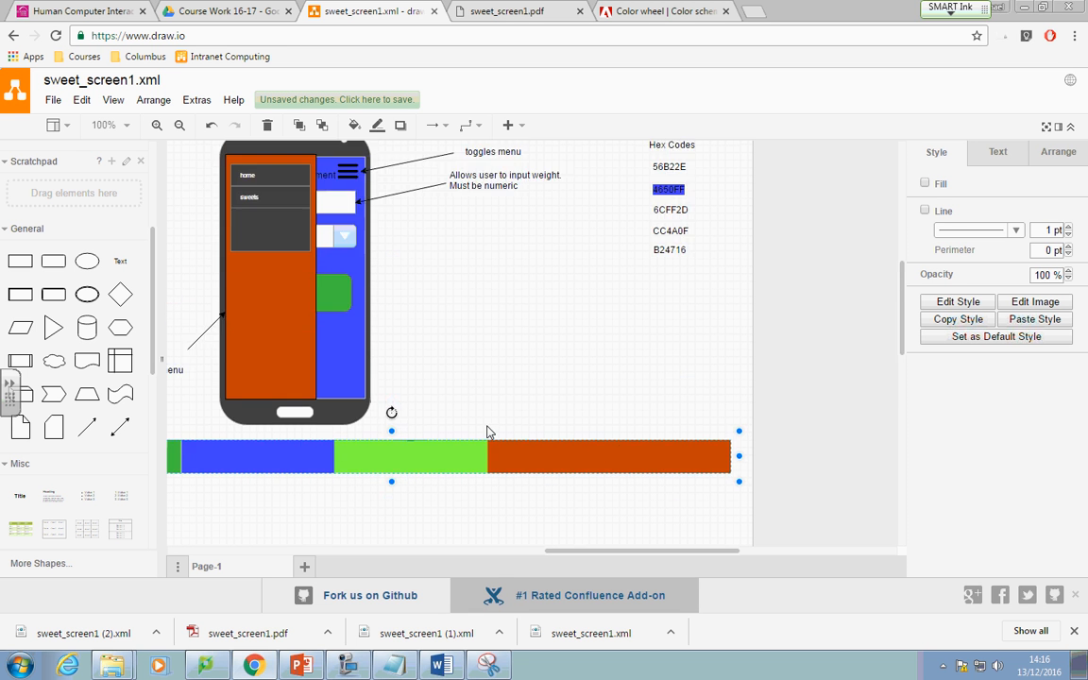
pyautogui.scroll(-3, 446, 489)
pyautogui.moveTo(589, 551); pyautogui.dragTo(496, 555)
pyautogui.moveTo(286, 347); pyautogui.dragTo(378, 388)
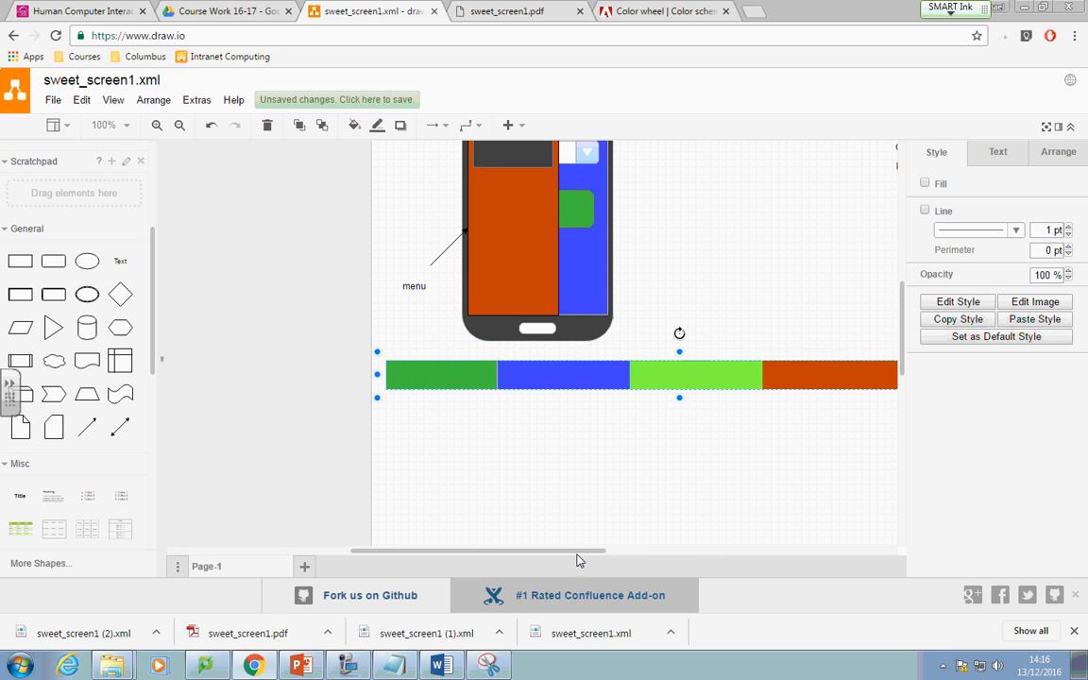
# - Move the "Sweet Project" title up and place the "index.html" label centred beneath it, clear of the phone
pyautogui.moveTo(583, 556); pyautogui.dragTo(624, 564)
pyautogui.scroll(3, 602, 490)
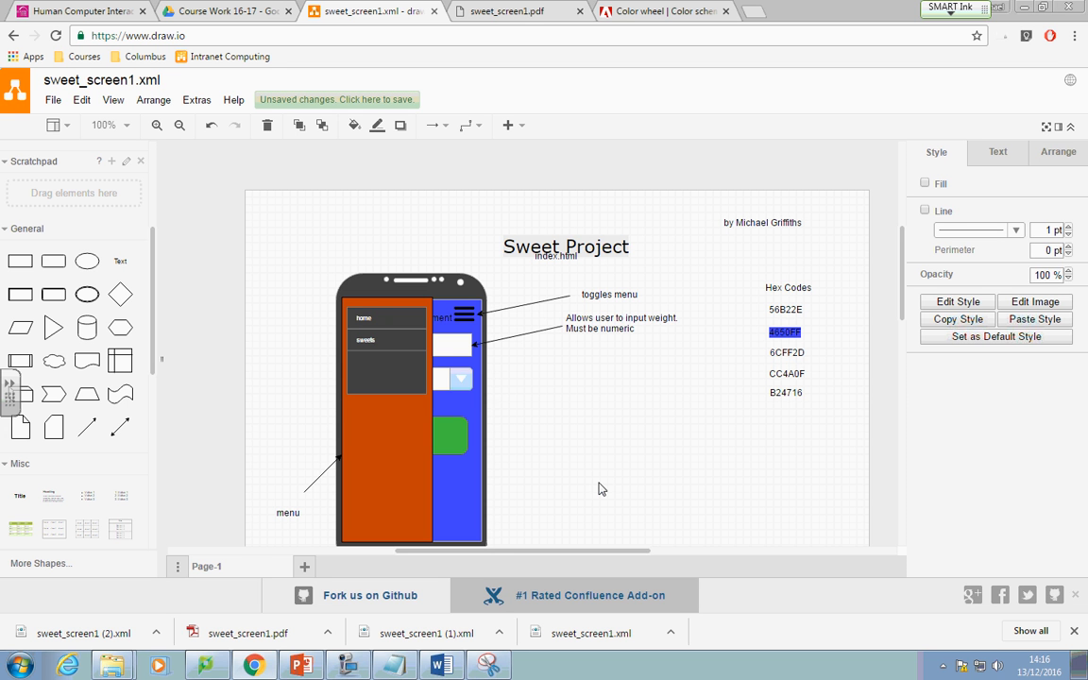
pyautogui.click(459, 316)
pyautogui.moveTo(554, 242)
pyautogui.mouseDown()
pyautogui.moveTo(553, 233)
pyautogui.moveTo(553, 255)
pyautogui.moveTo(564, 245)
pyautogui.mouseUp()
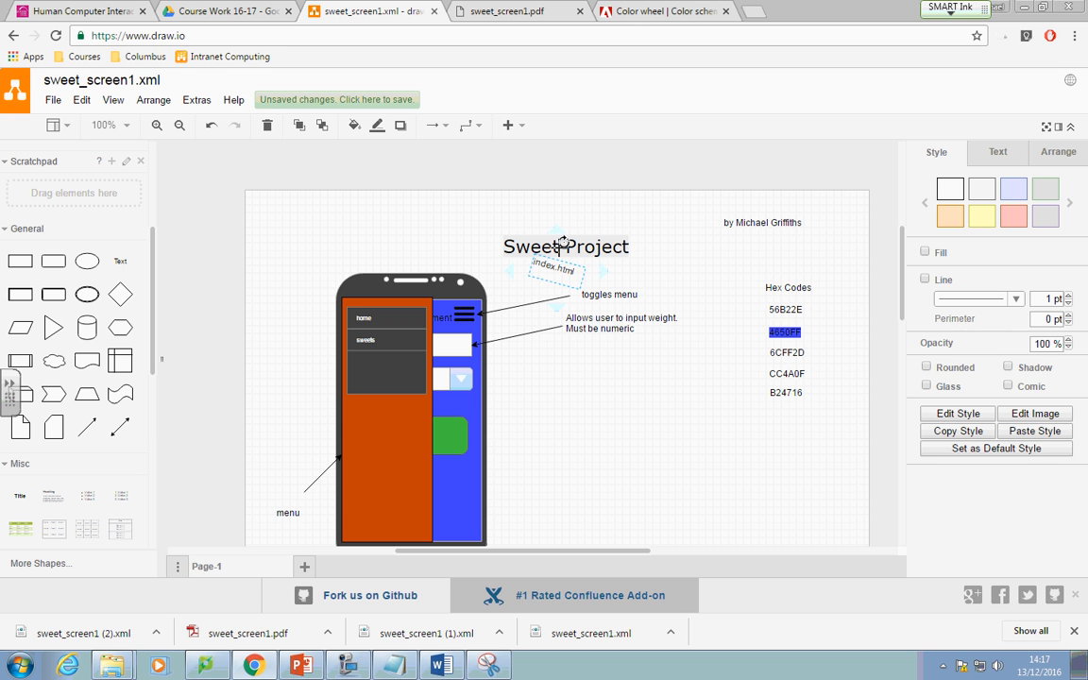
pyautogui.hotkey('ctrl', 'z')
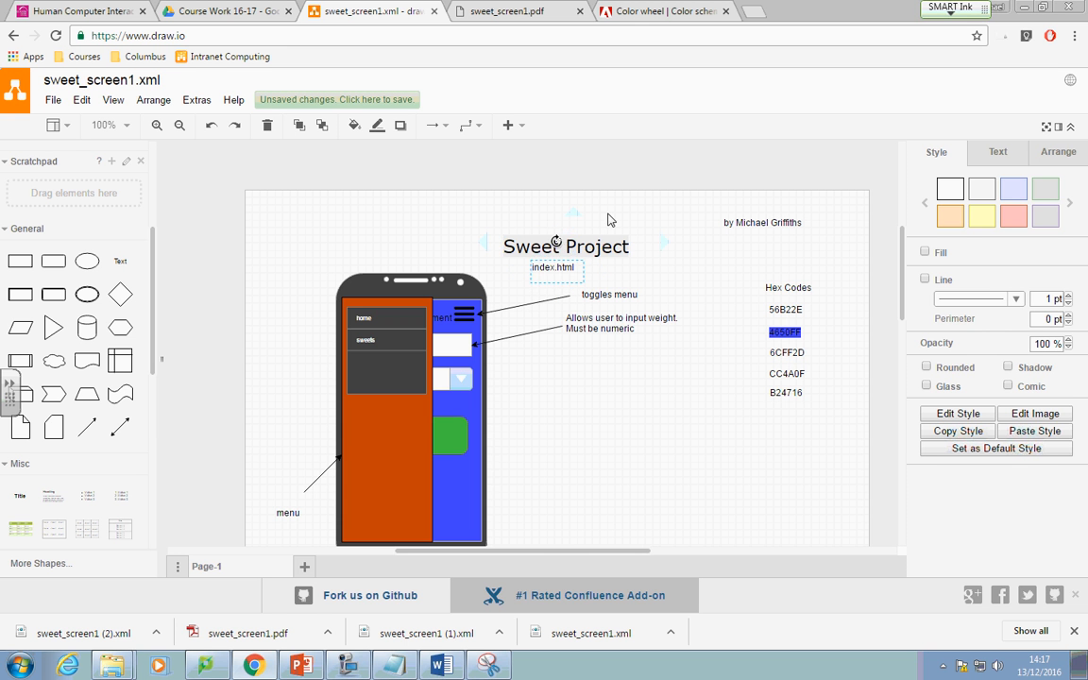
pyautogui.click(610, 216)
pyautogui.moveTo(603, 237); pyautogui.dragTo(576, 253)
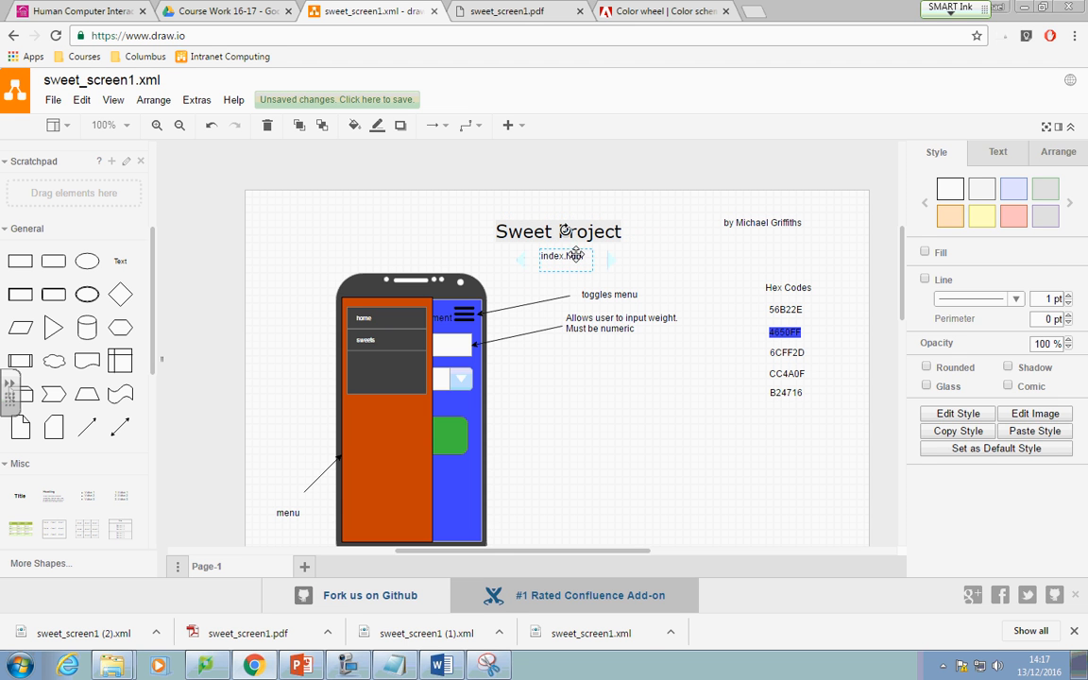
pyautogui.click(673, 281)
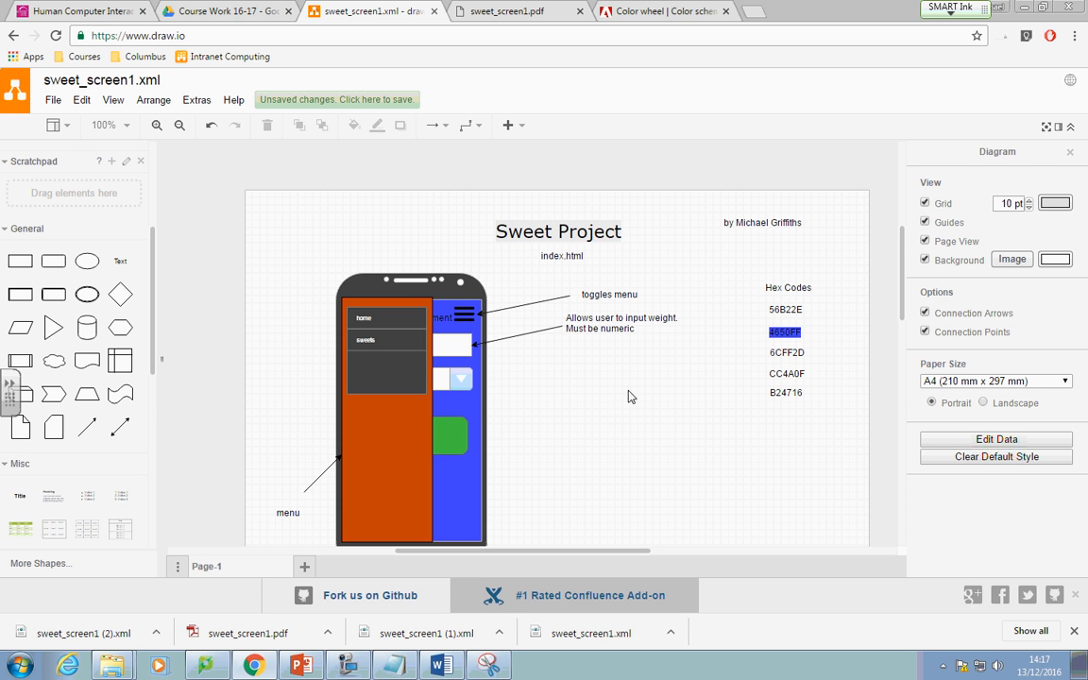
# - Review the finished page, including the phone mockup, annotations, hex code list and colour scheme strip
pyautogui.scroll(-1, 529, 387)
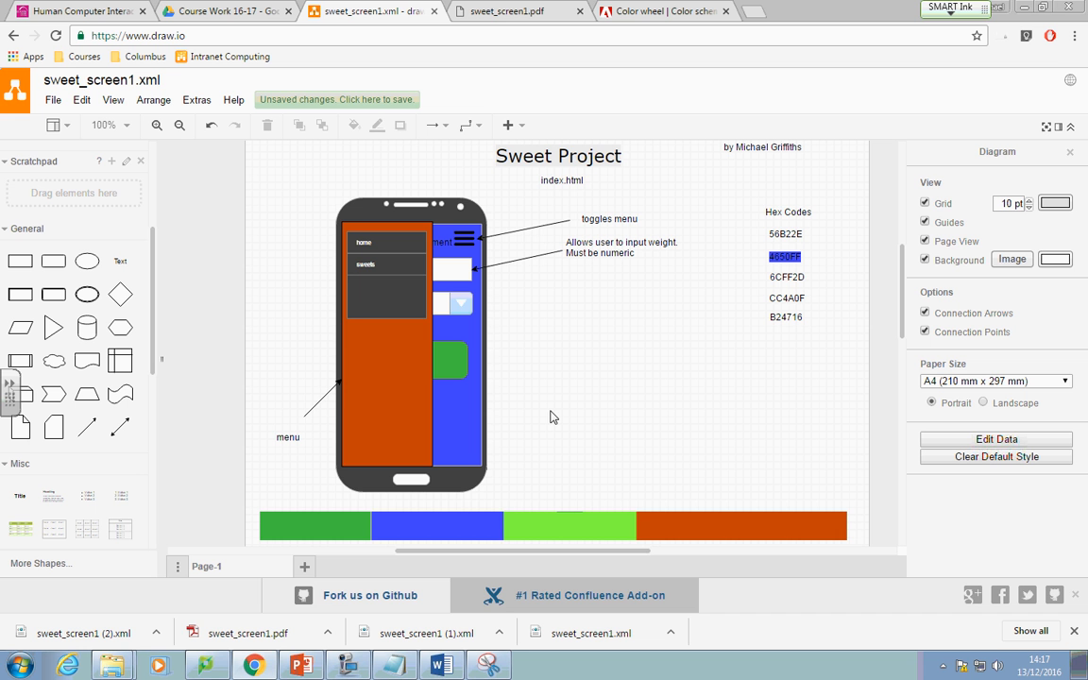
pyautogui.click(351, 356)
pyautogui.click(547, 315)
pyautogui.scroll(-2, 546, 316)
pyautogui.scroll(2, 545, 315)
pyautogui.scroll(-1, 564, 352)
pyautogui.scroll(1, 565, 353)
pyautogui.scroll(2, 560, 326)
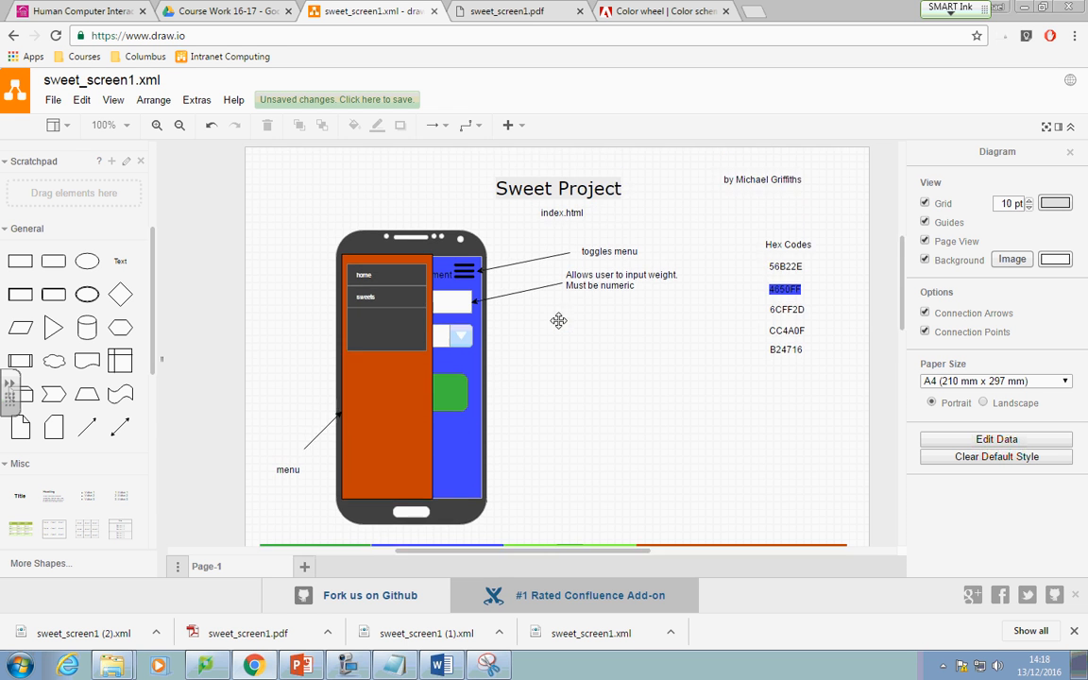
pyautogui.scroll(-2, 559, 321)
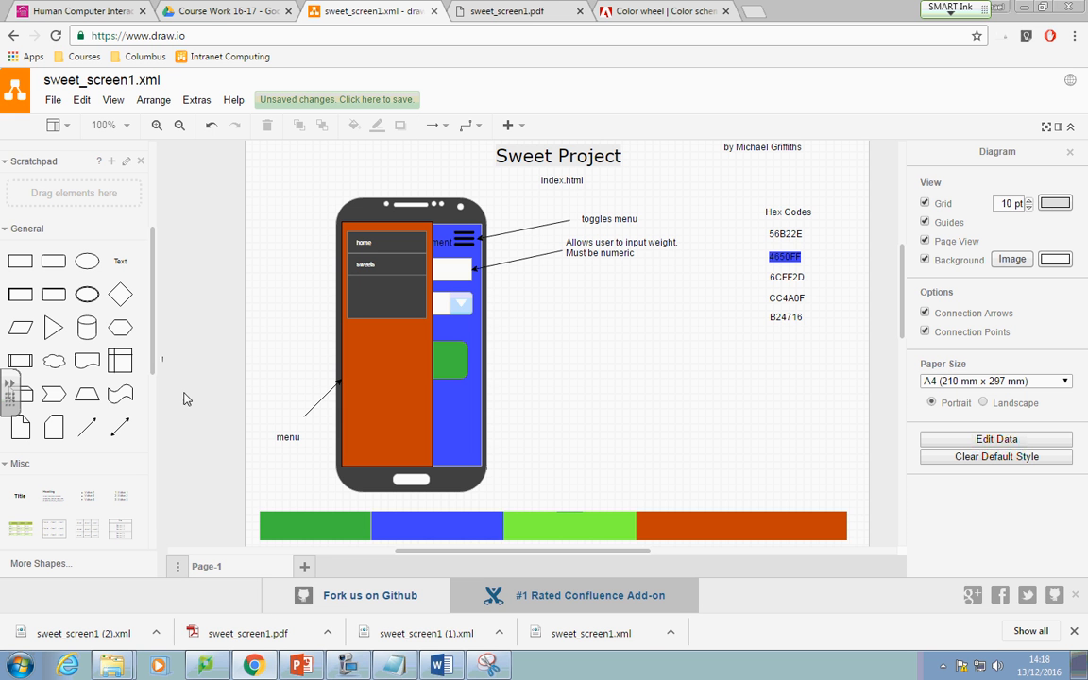
pyautogui.moveTo(333, 669)
pyautogui.click(344, 630)
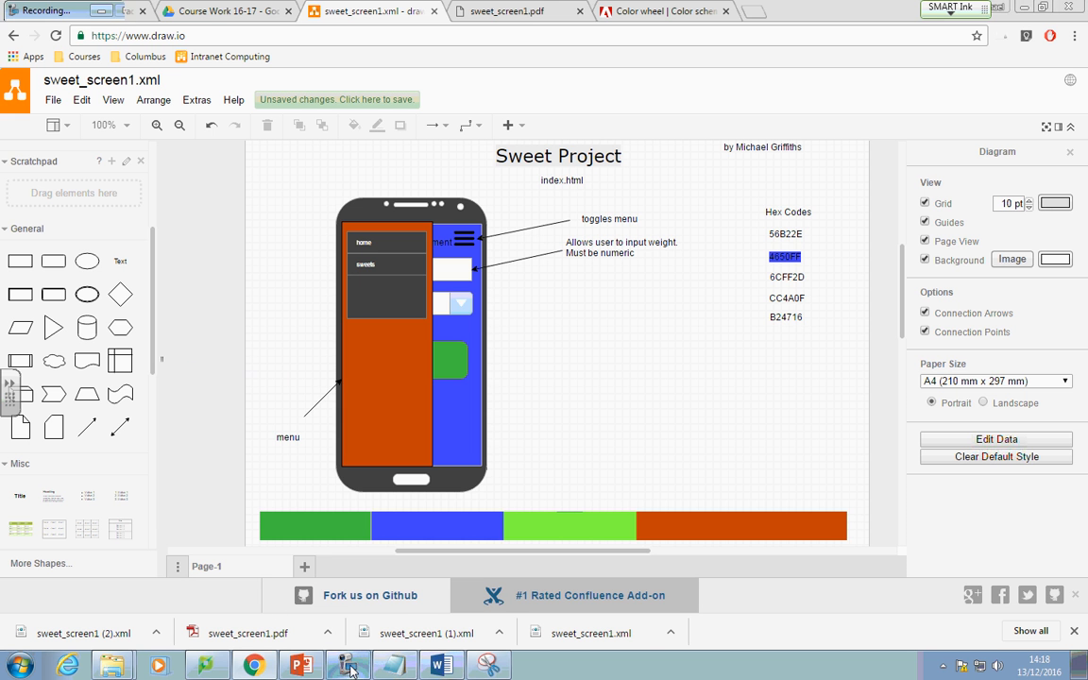